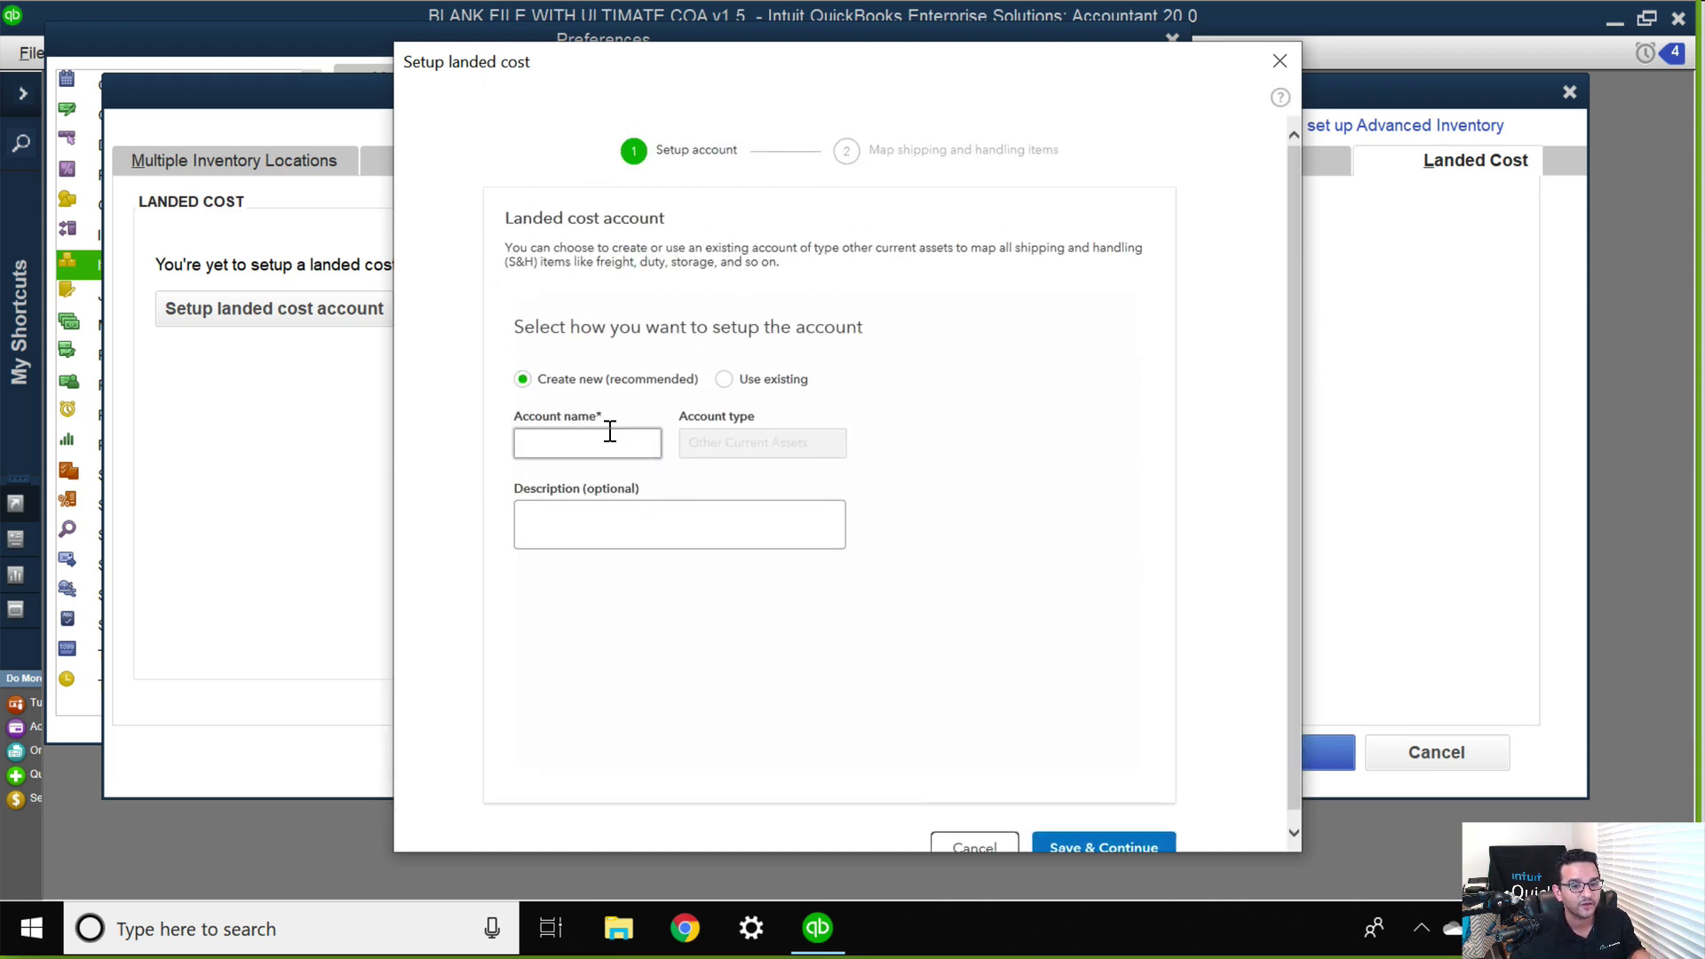
- Create a new landed cost account named Clearing Landed Cost Accounts with no description and continue to the item mapping stage
{"action": "left_click", "coordinate": [588, 433]}
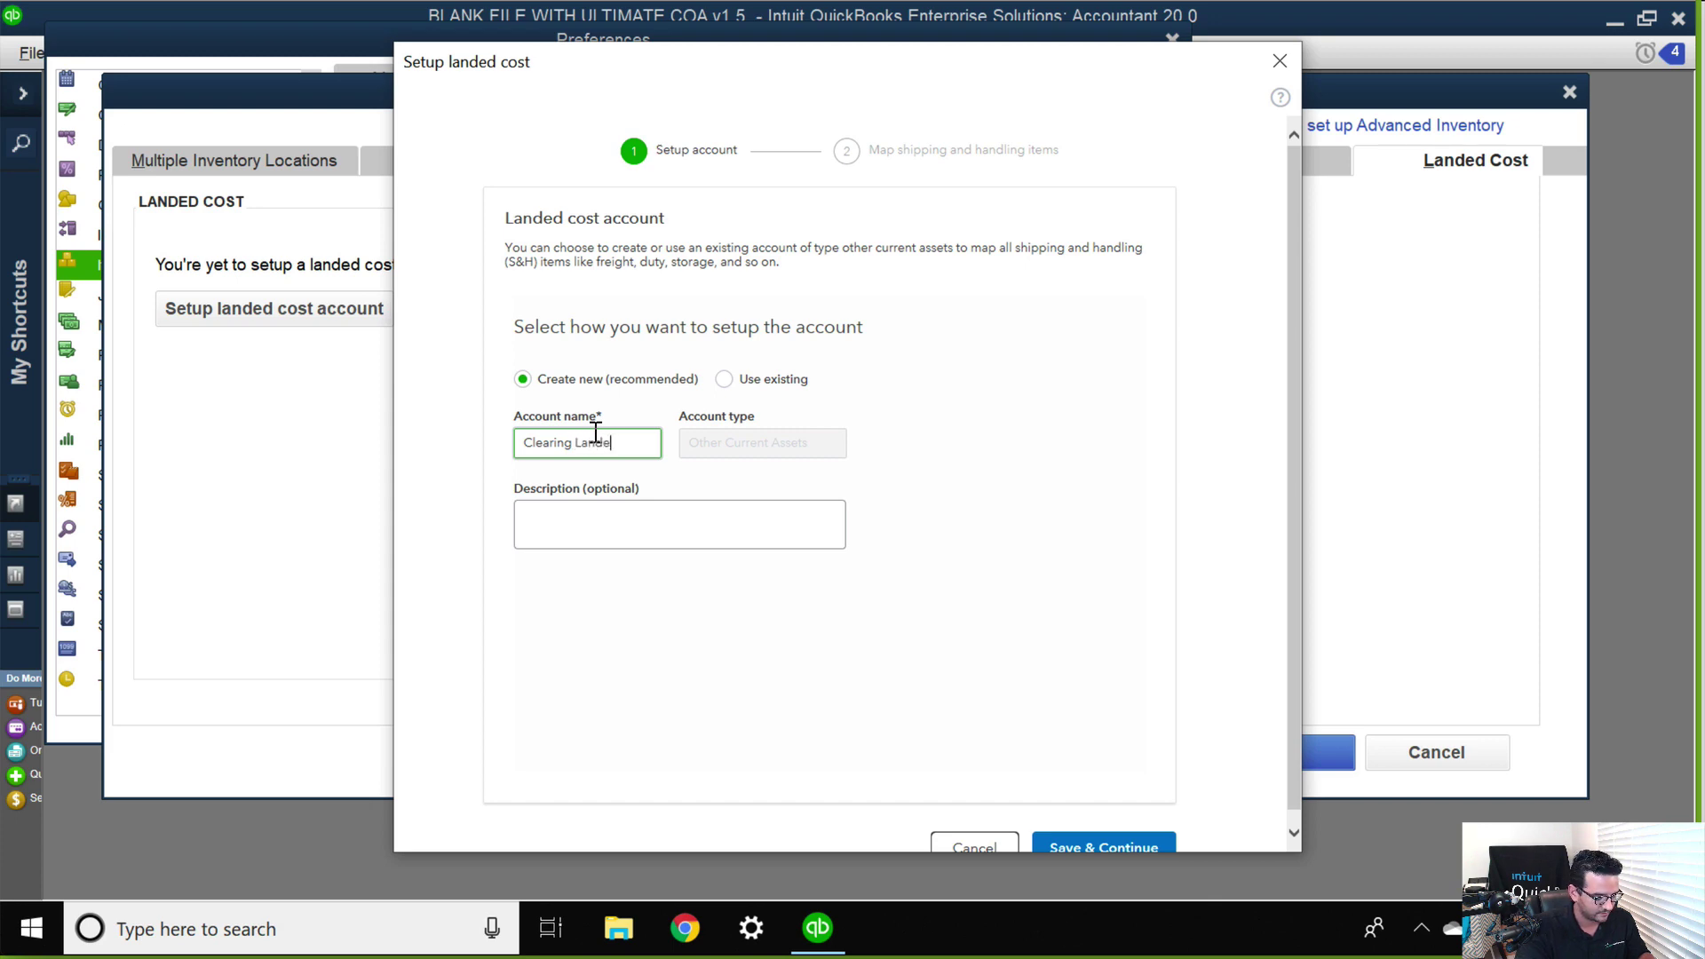
{"action": "type", "text": "Accounts"}
{"action": "key", "text": "Tab"}
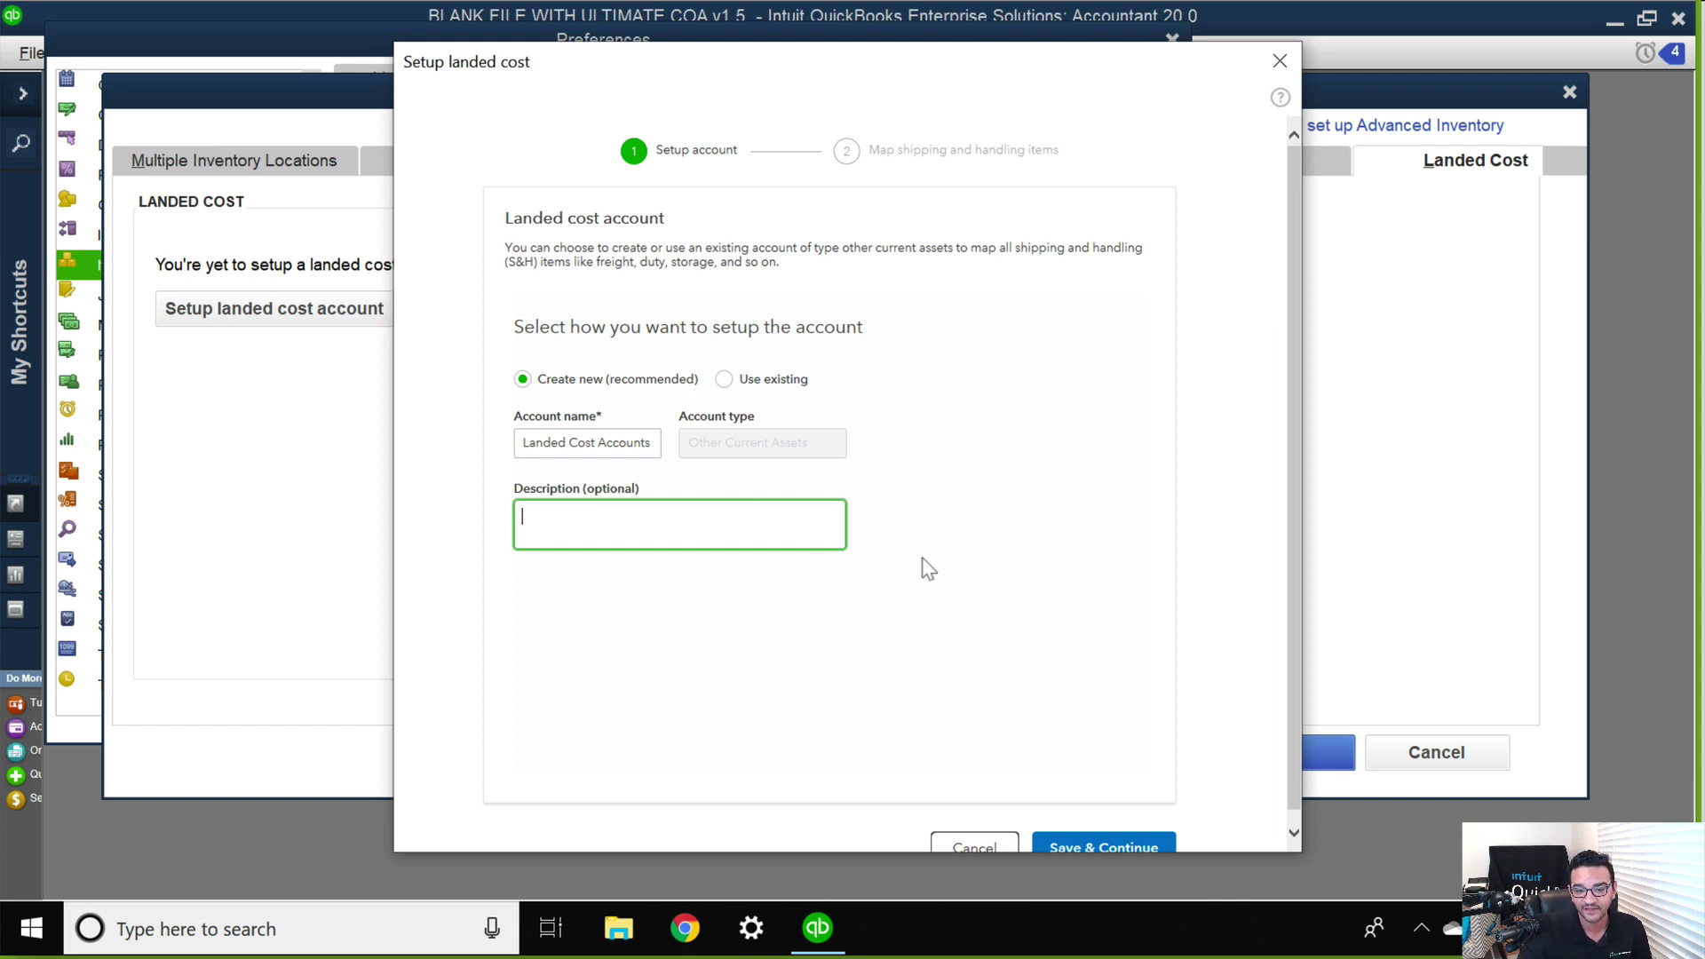
{"action": "scroll", "coordinate": [924, 566], "scroll_direction": "down", "scroll_amount": 1}
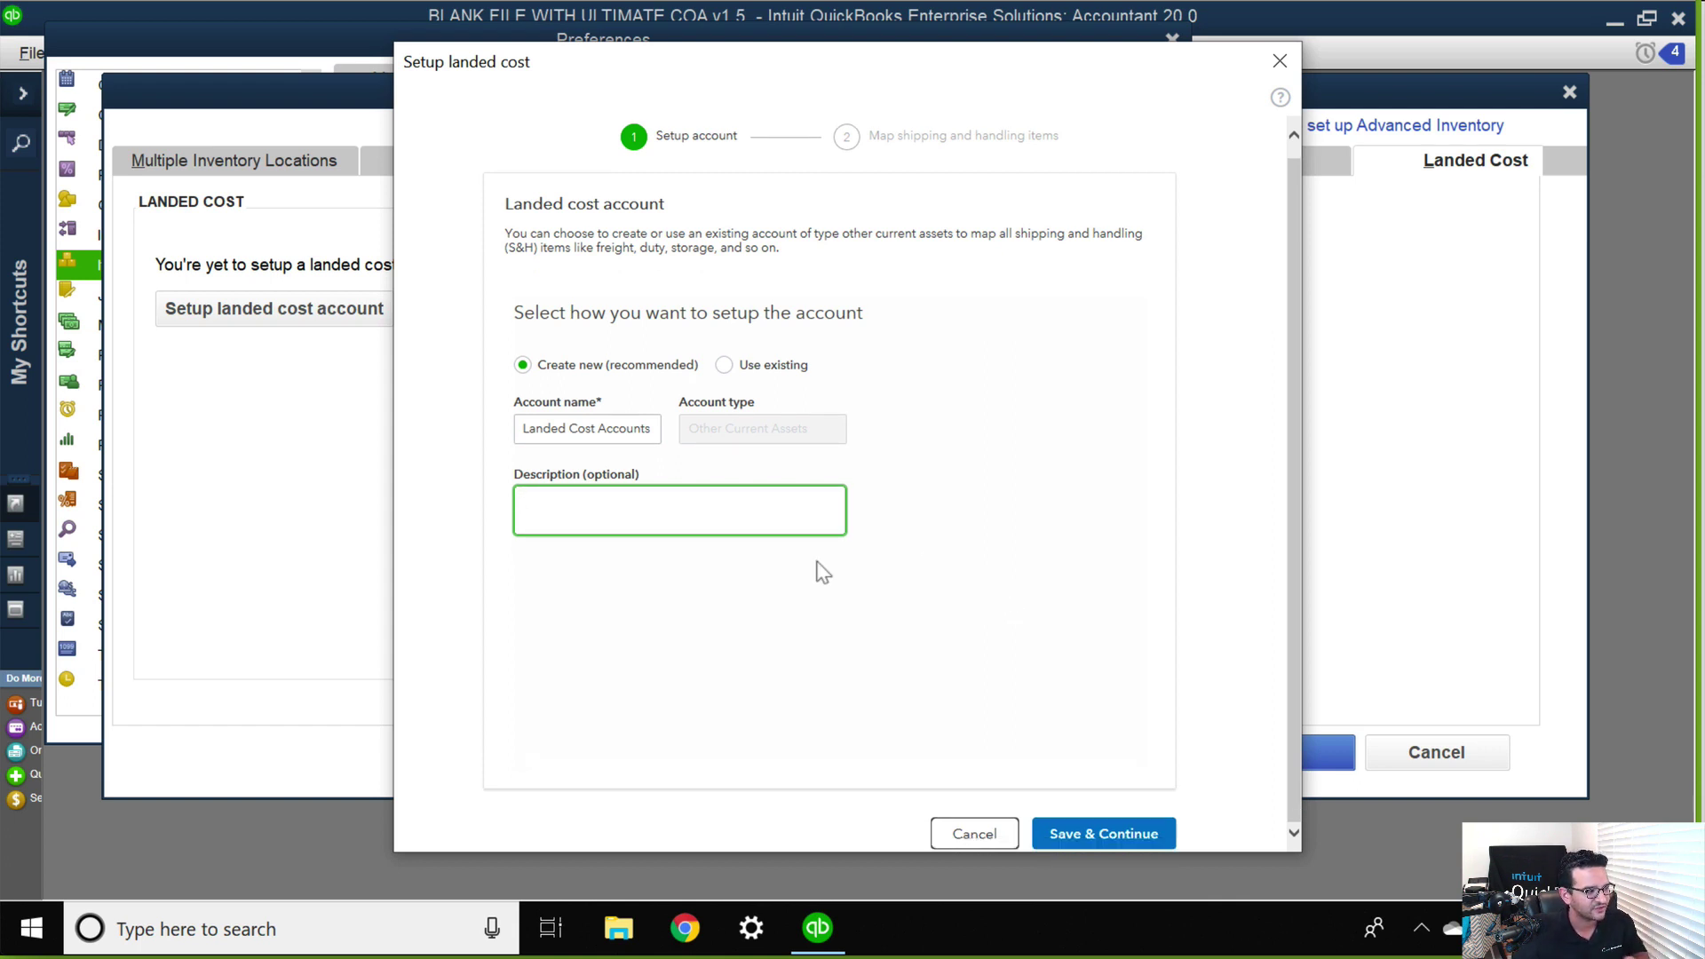
{"action": "left_click", "coordinate": [1117, 839]}
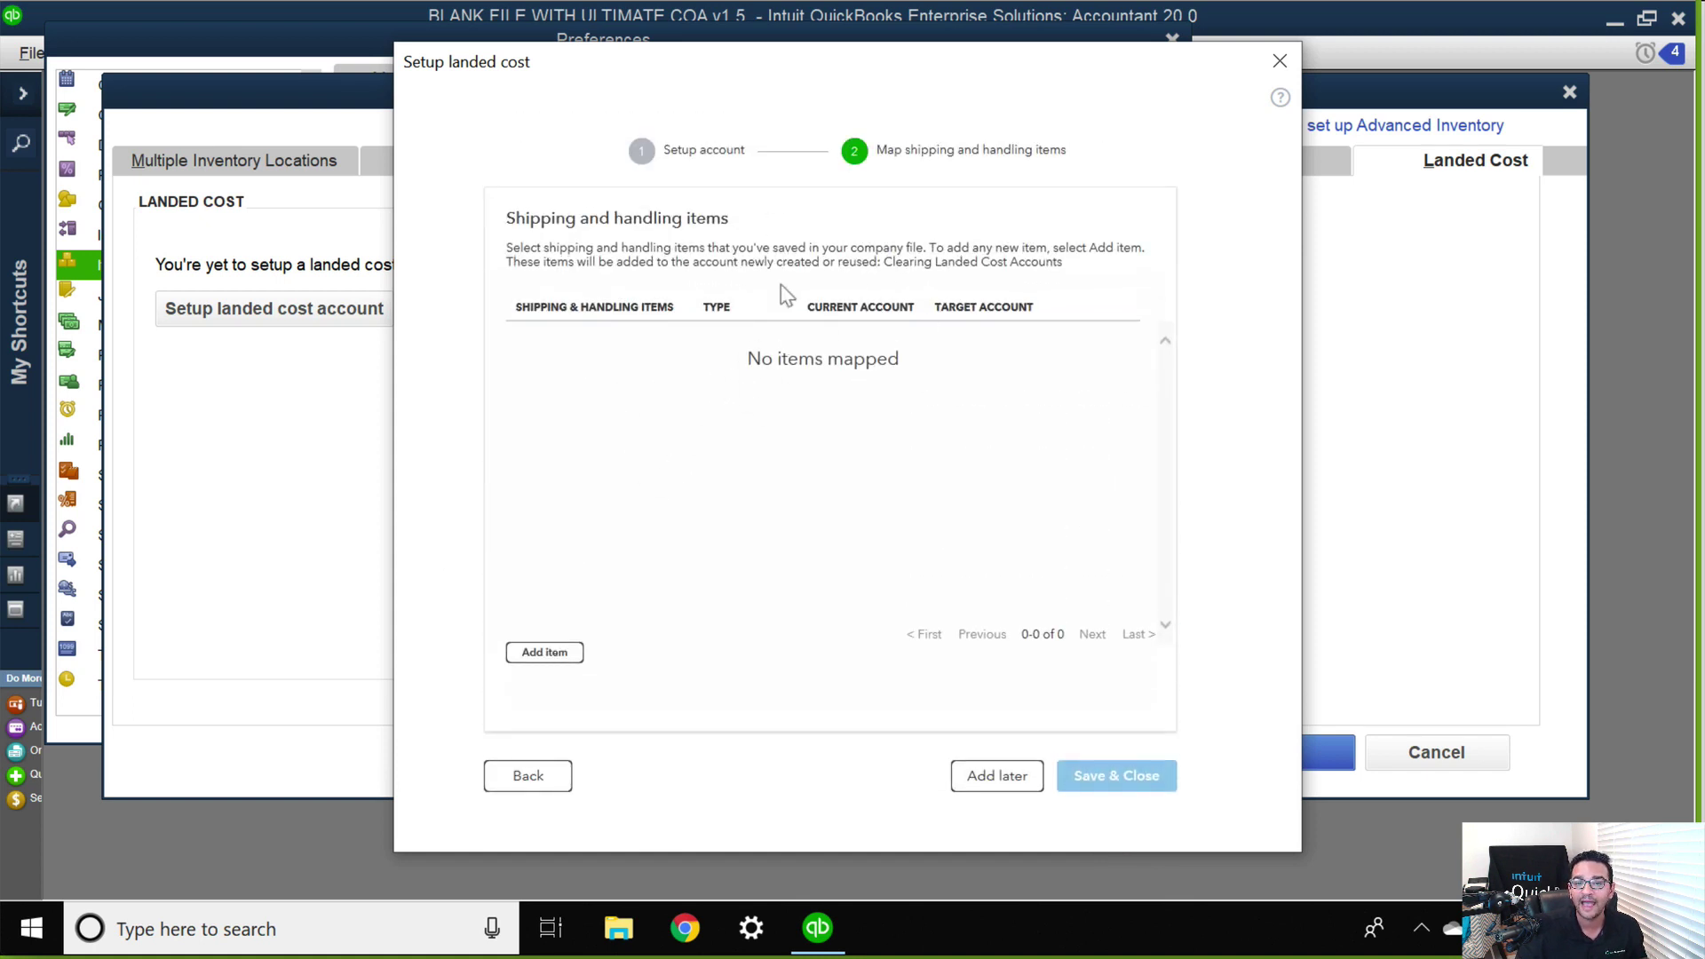
- Postpone mapping the shipping and handling items, and save the advanced inventory settings and company preferences
{"action": "left_click", "coordinate": [997, 777]}
{"action": "left_click", "coordinate": [847, 582]}
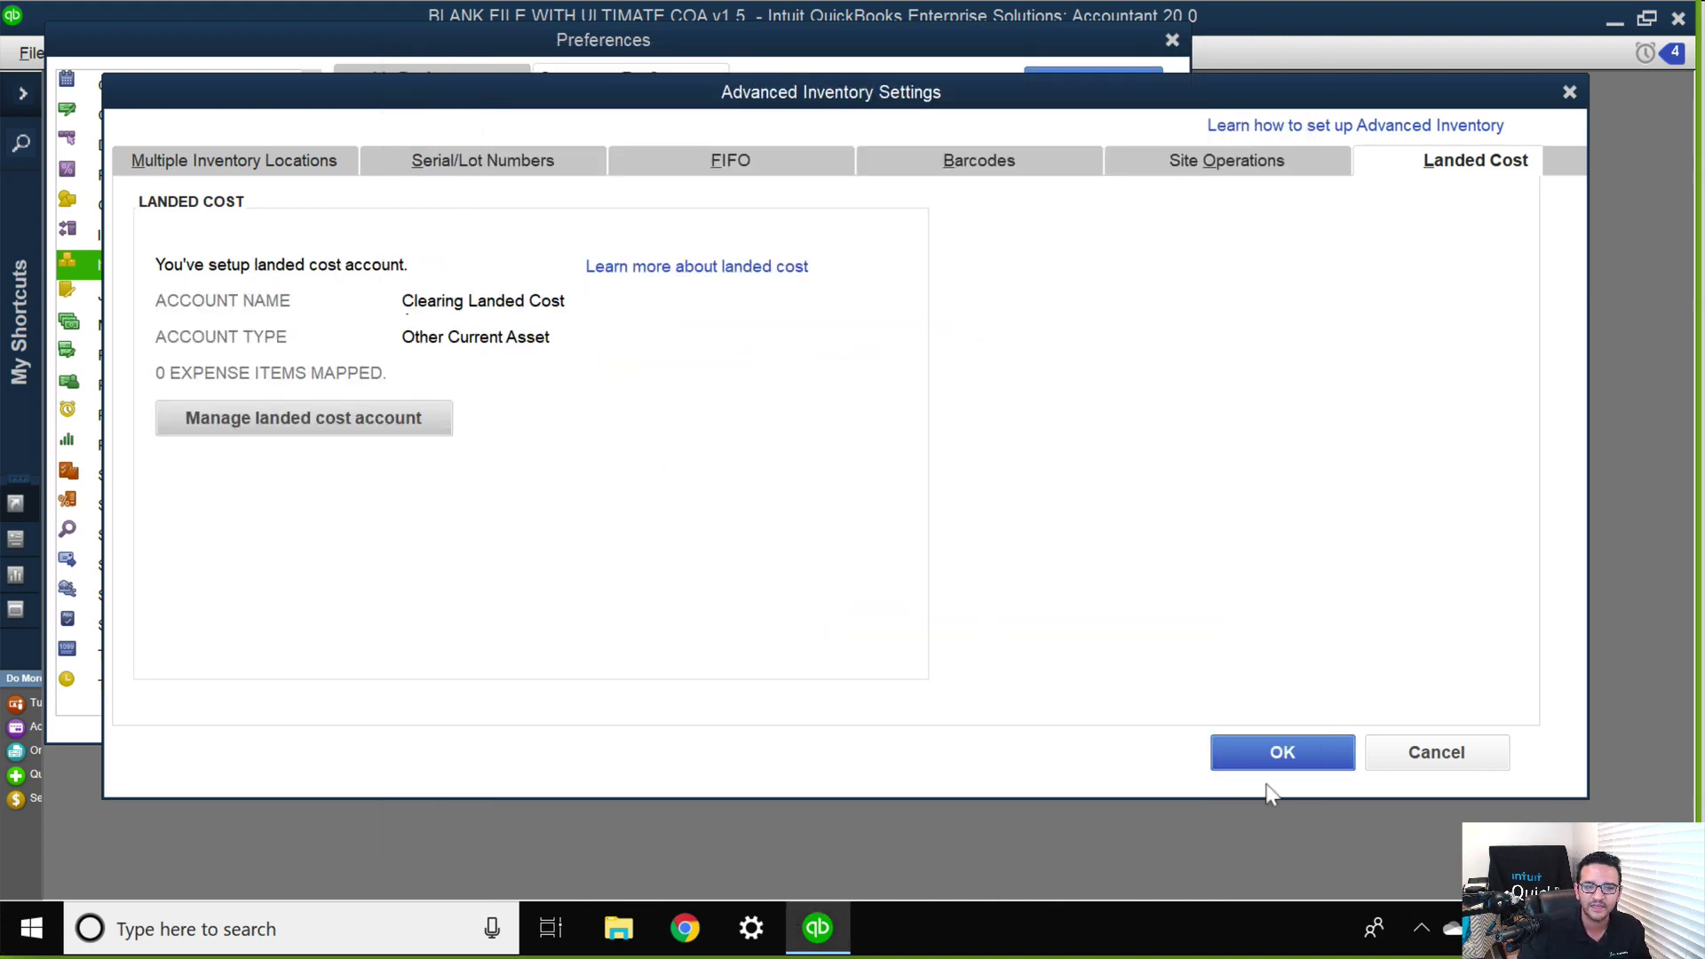
{"action": "left_click", "coordinate": [1282, 751]}
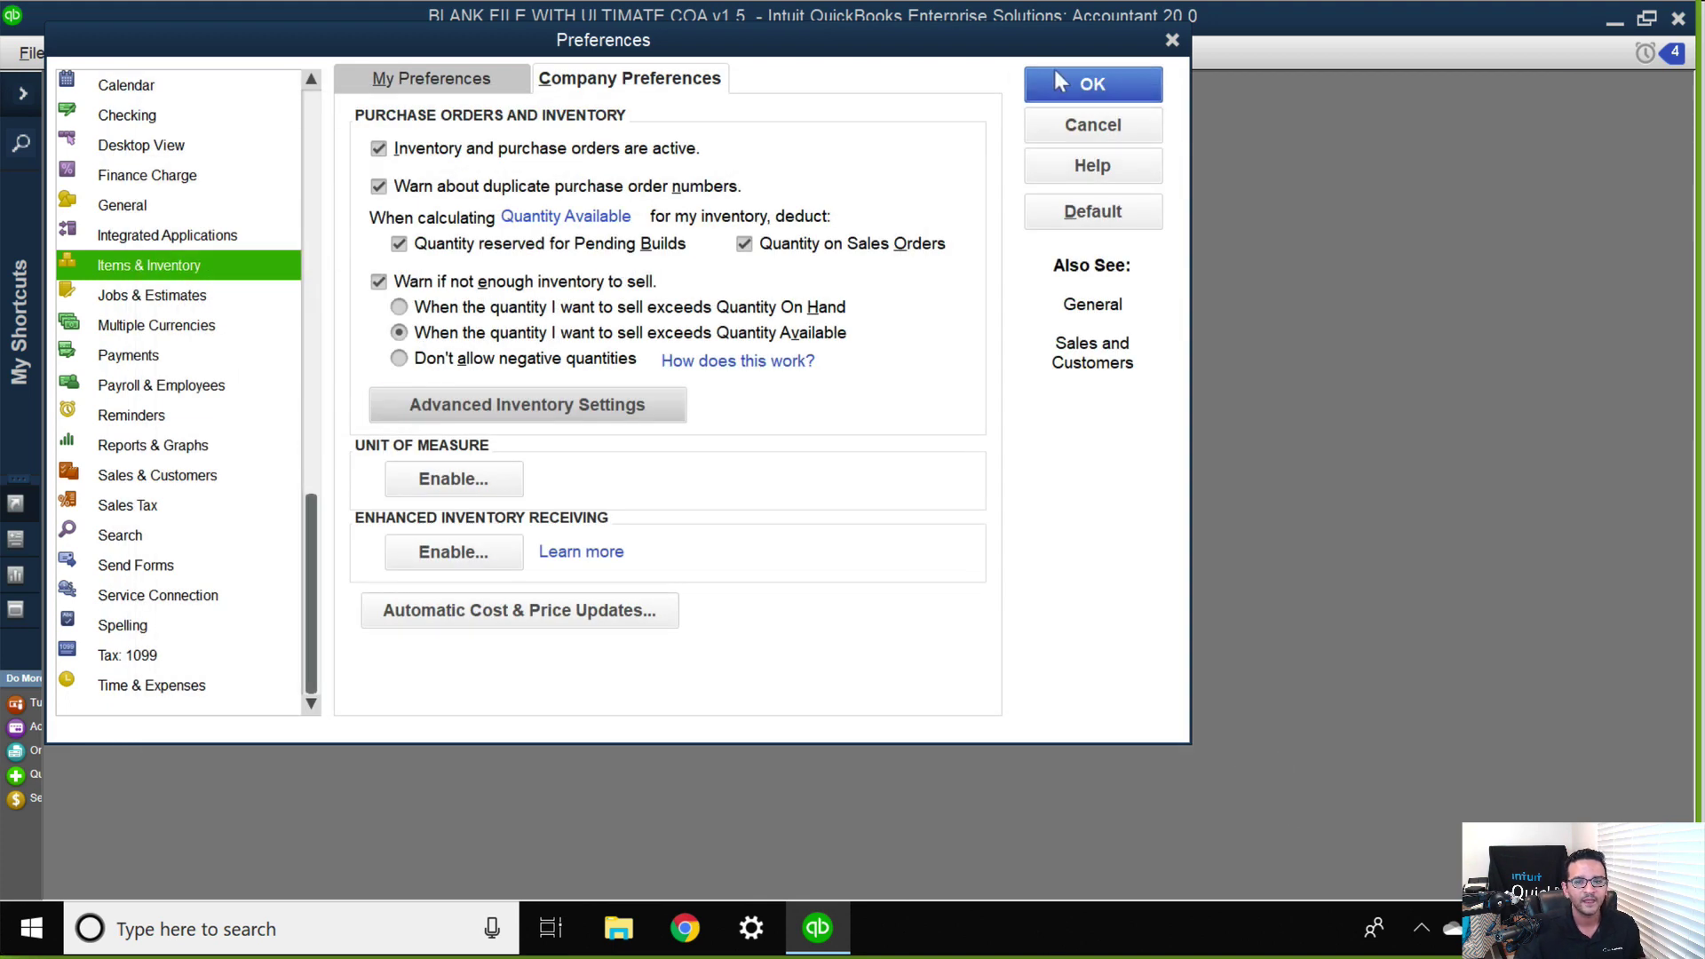
{"action": "left_click", "coordinate": [1074, 98]}
- Open the Item List and maximize its window
{"action": "left_click", "coordinate": [169, 53]}
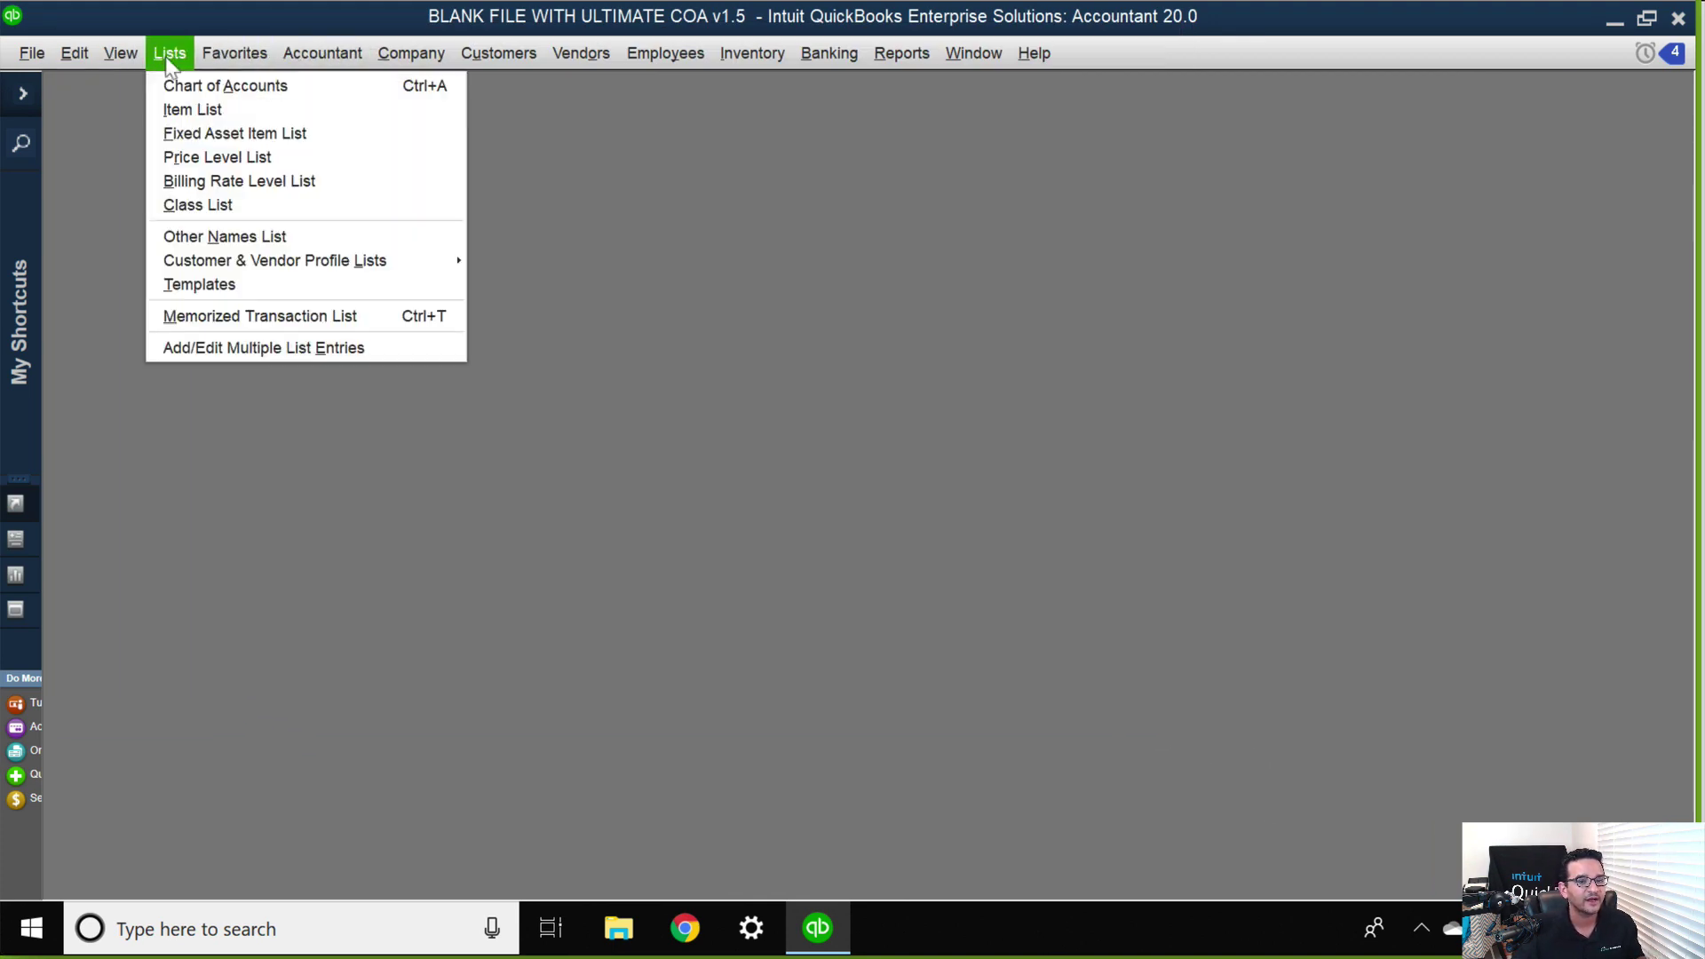
{"action": "left_click", "coordinate": [191, 111]}
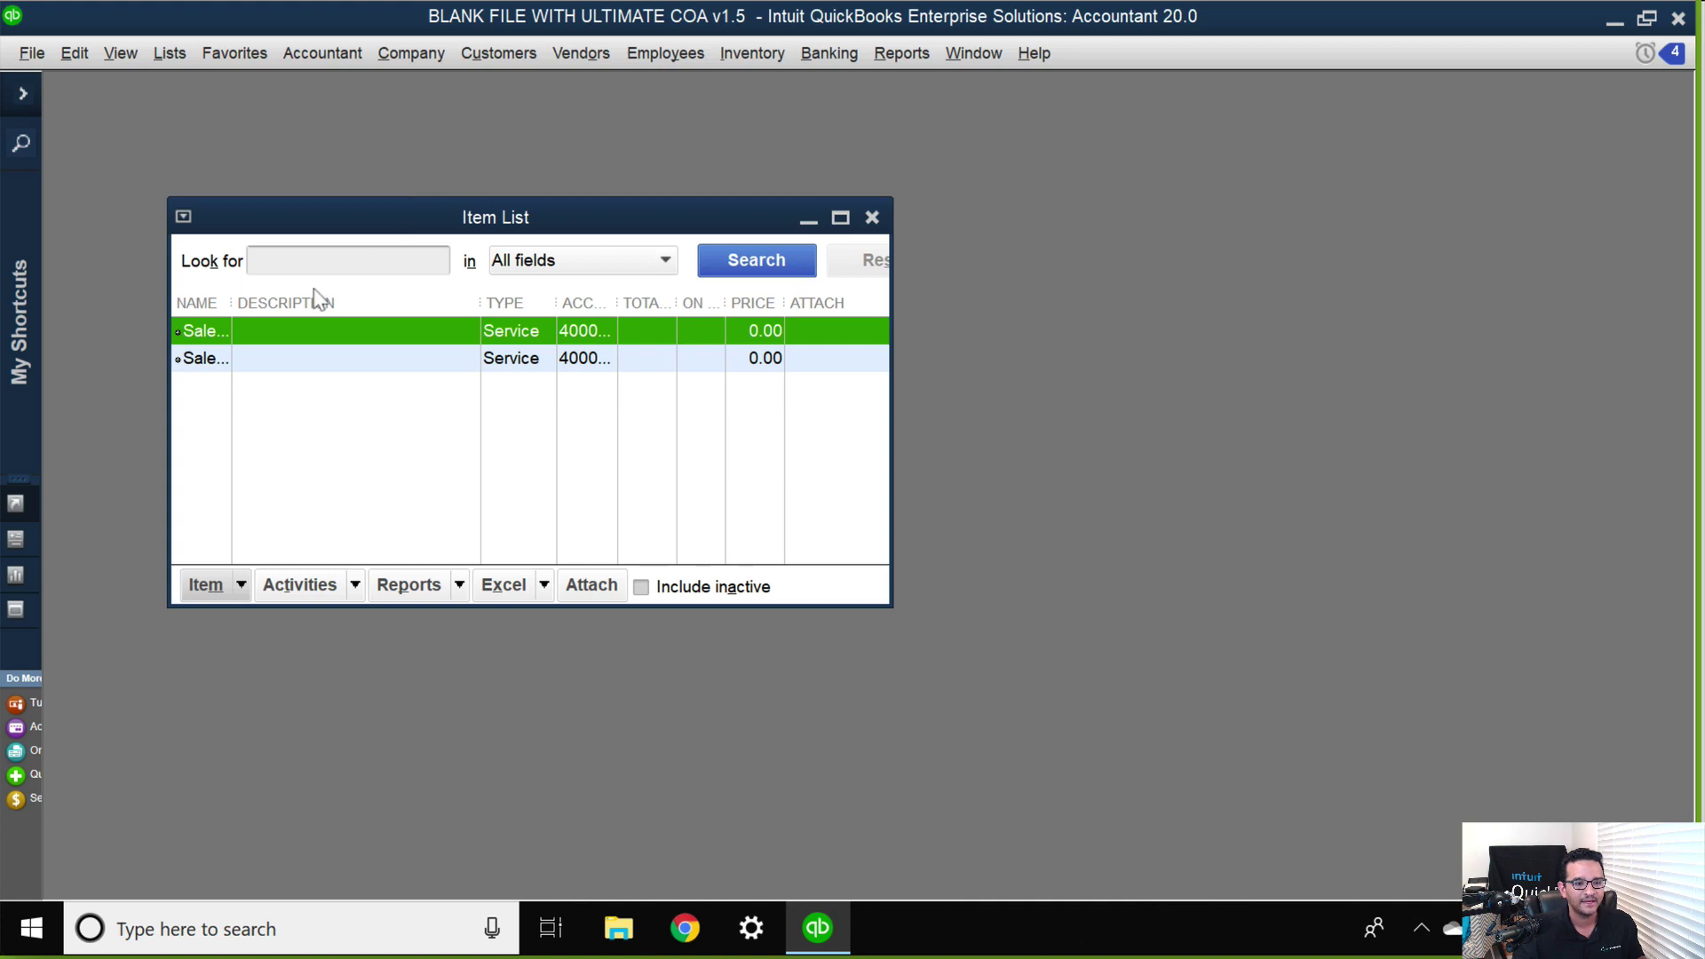
{"action": "double_click", "coordinate": [322, 218]}
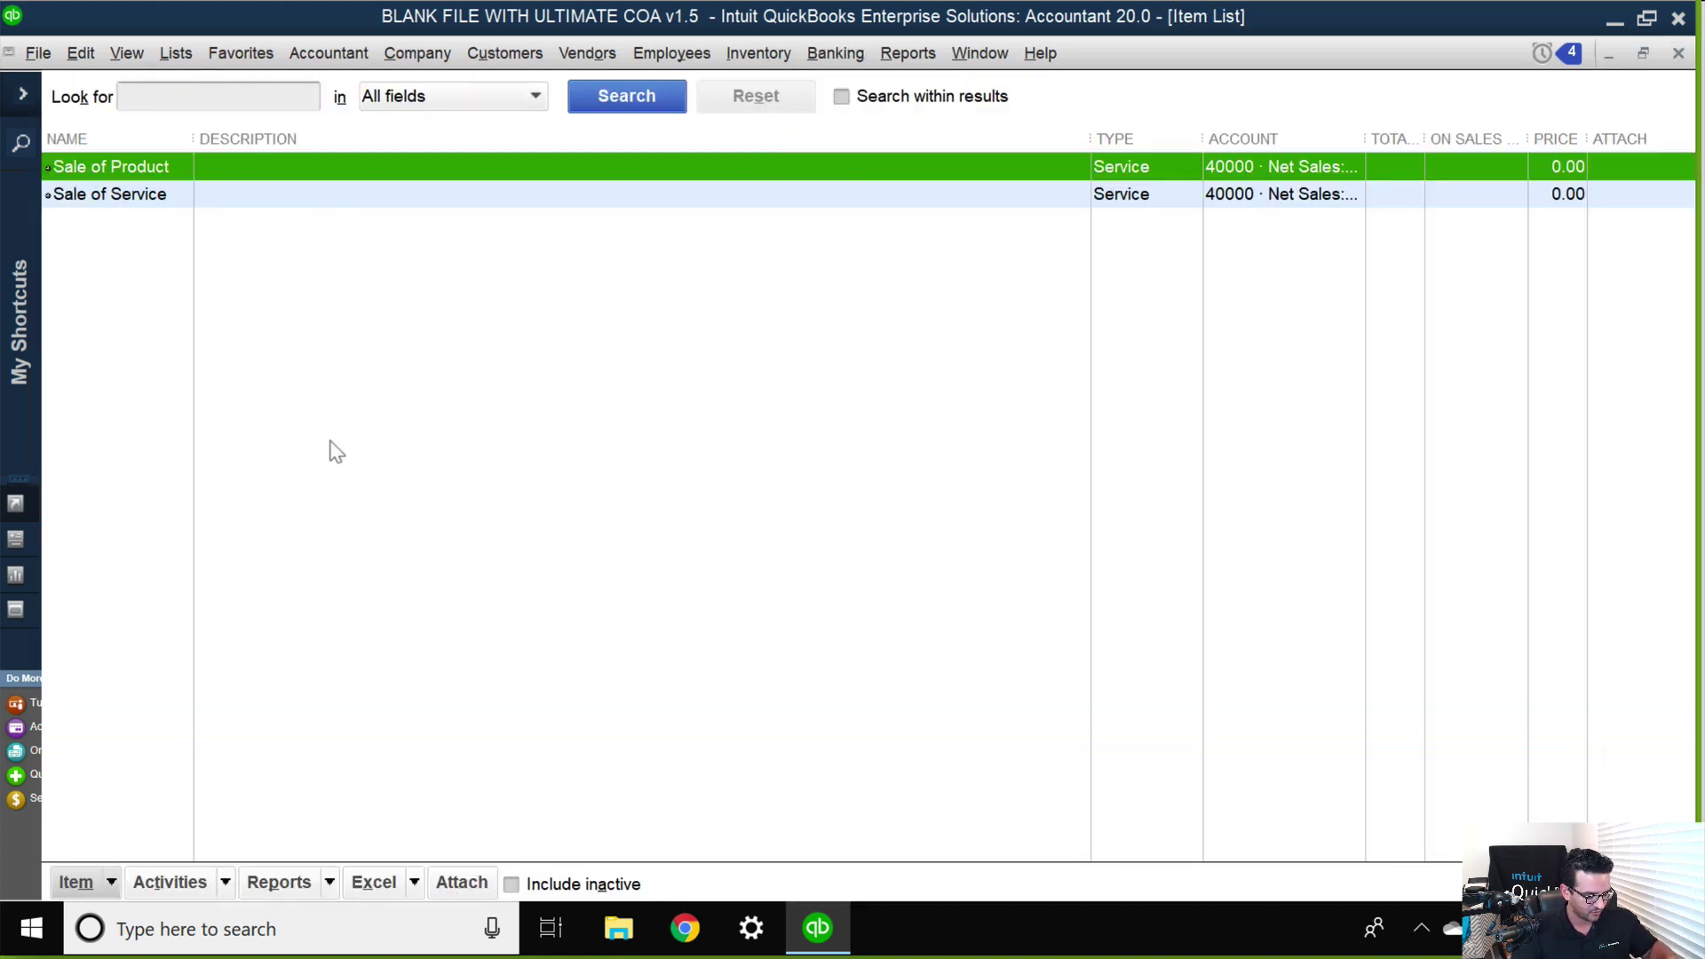
- Start a new Other Charge item named Shipping and mark it as used in assemblies or a reimbursable charge
{"action": "key", "text": "ctrl+n"}
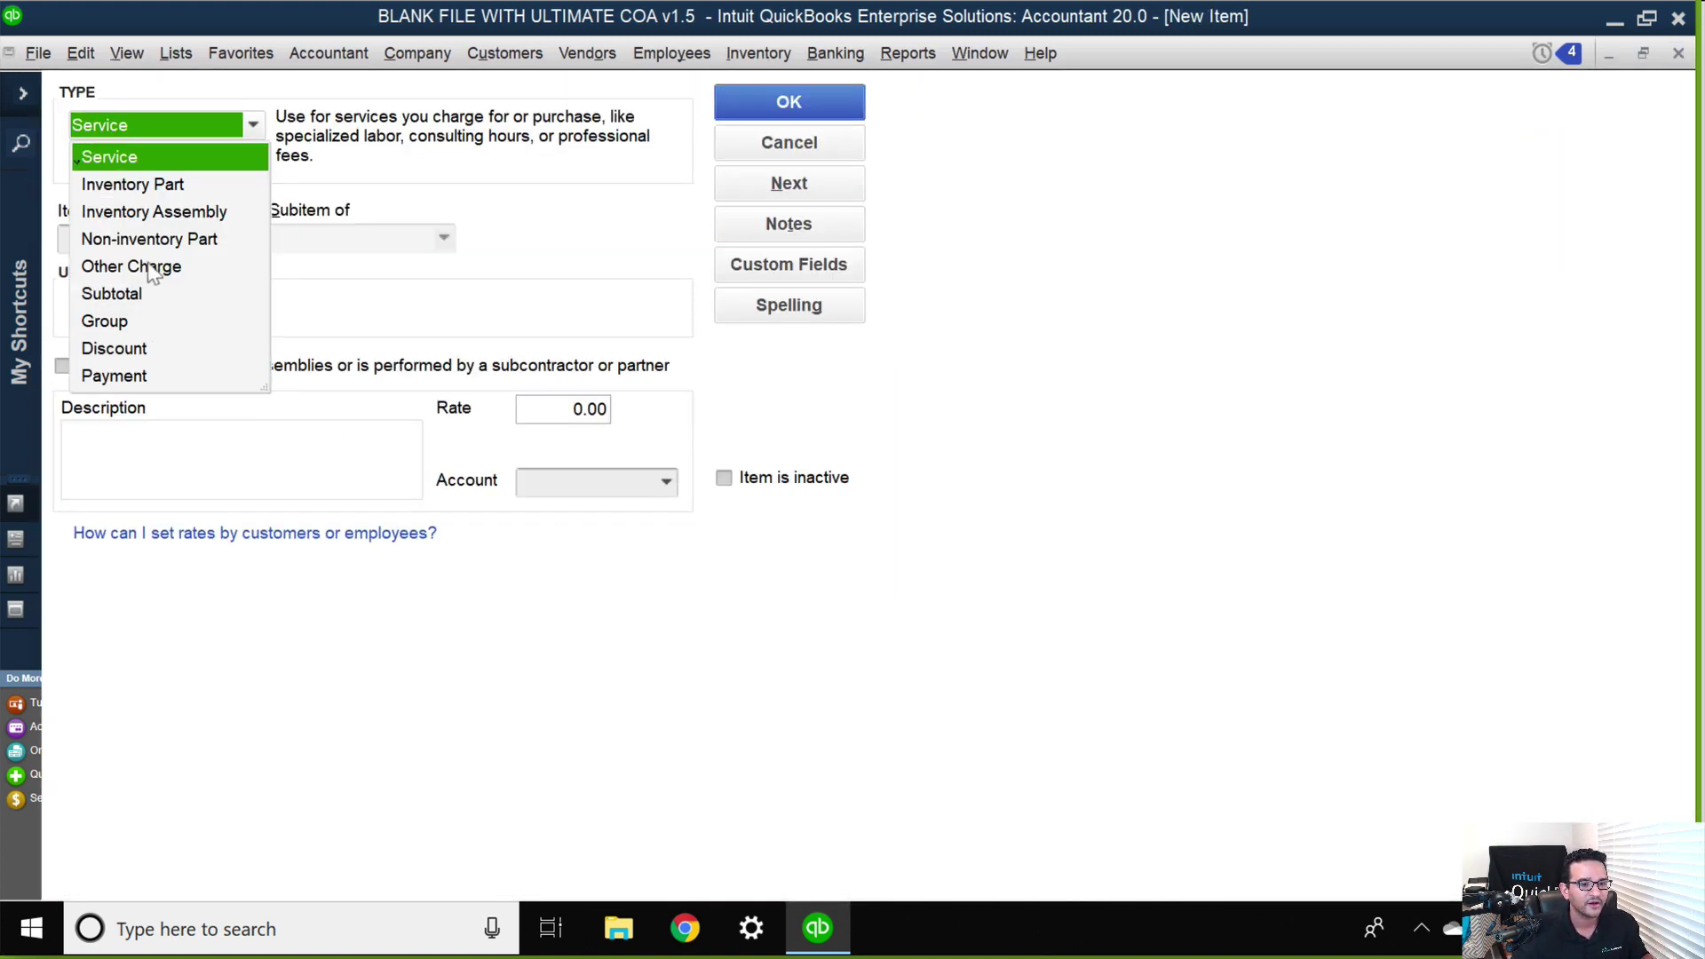
{"action": "left_click", "coordinate": [151, 266]}
{"action": "left_click", "coordinate": [120, 240]}
{"action": "type", "text": "Shipping"}
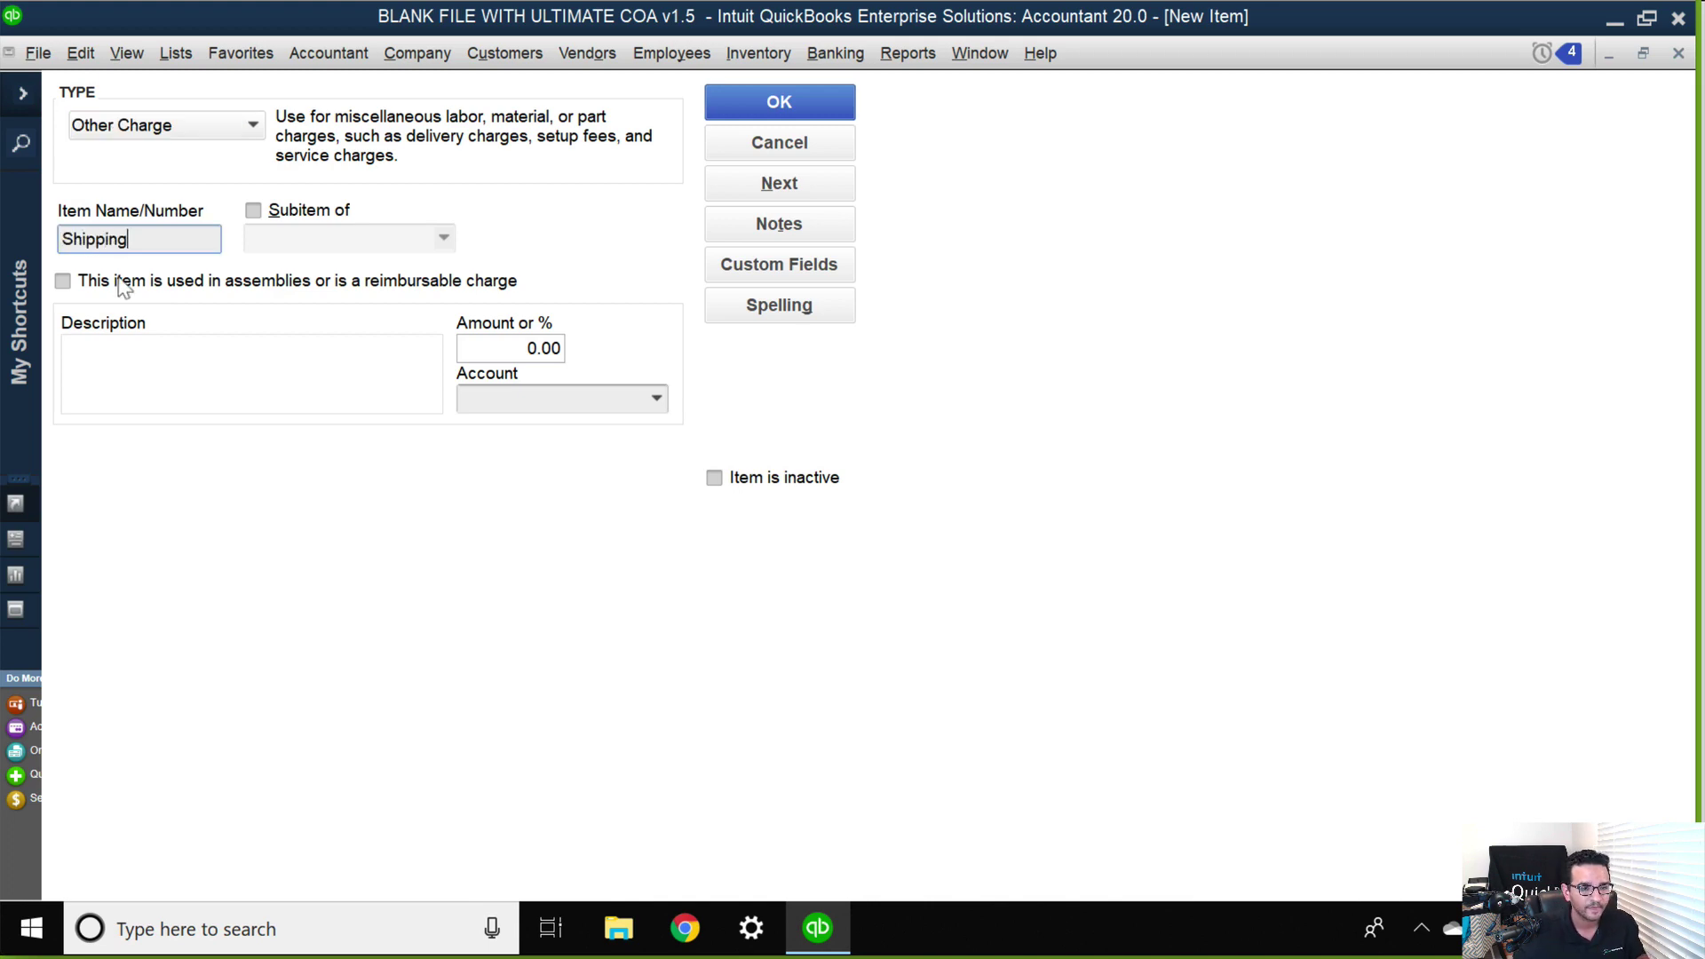
{"action": "left_click", "coordinate": [121, 283]}
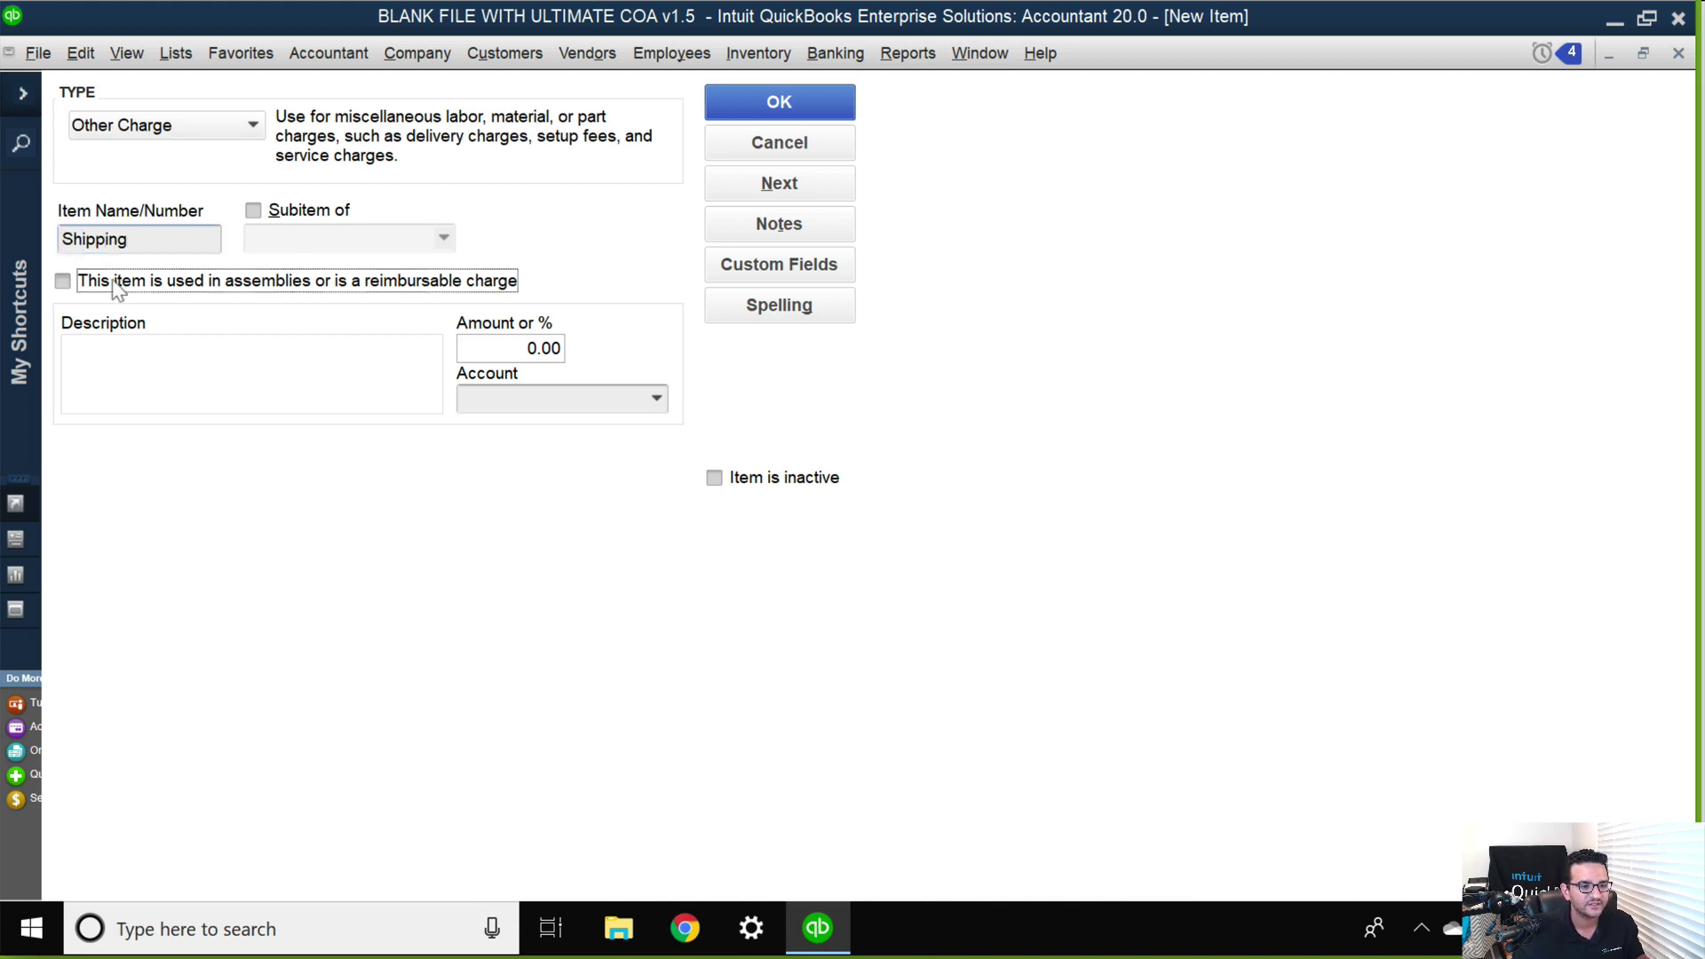
- Assign Clearing Landed Cost Accounts as Shipping's expense account and 48900 · Shipping and Delivery Income as its income account, and save the item
{"action": "left_click", "coordinate": [286, 472]}
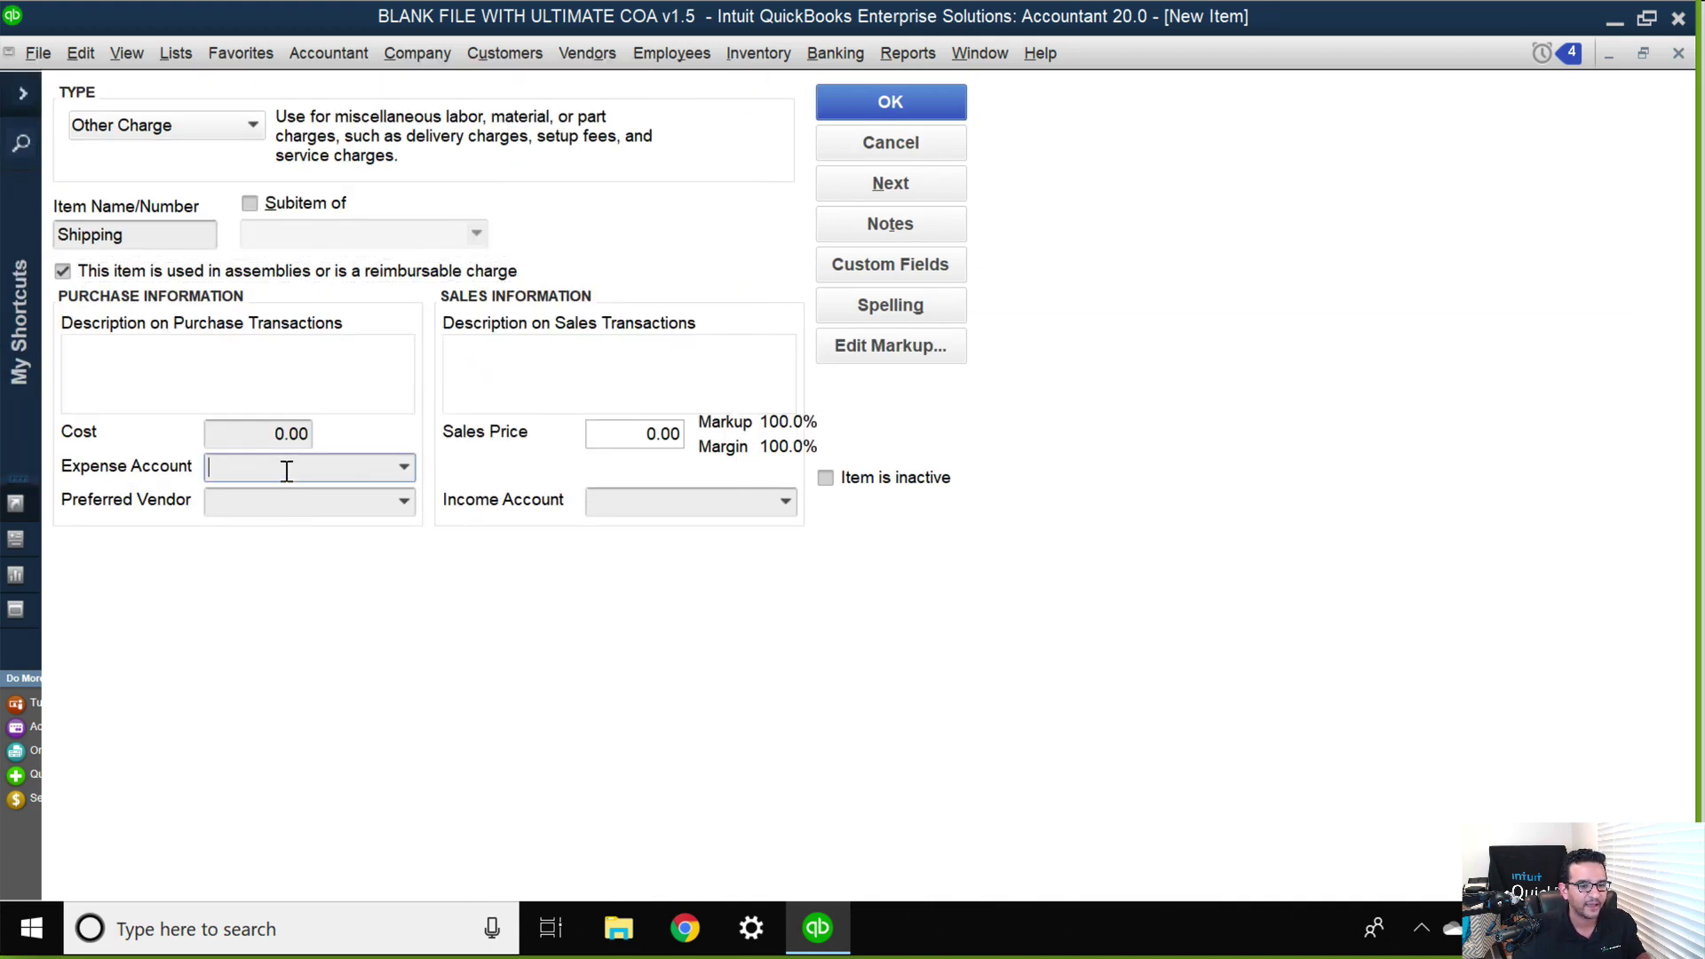
{"action": "type", "text": "cl"}
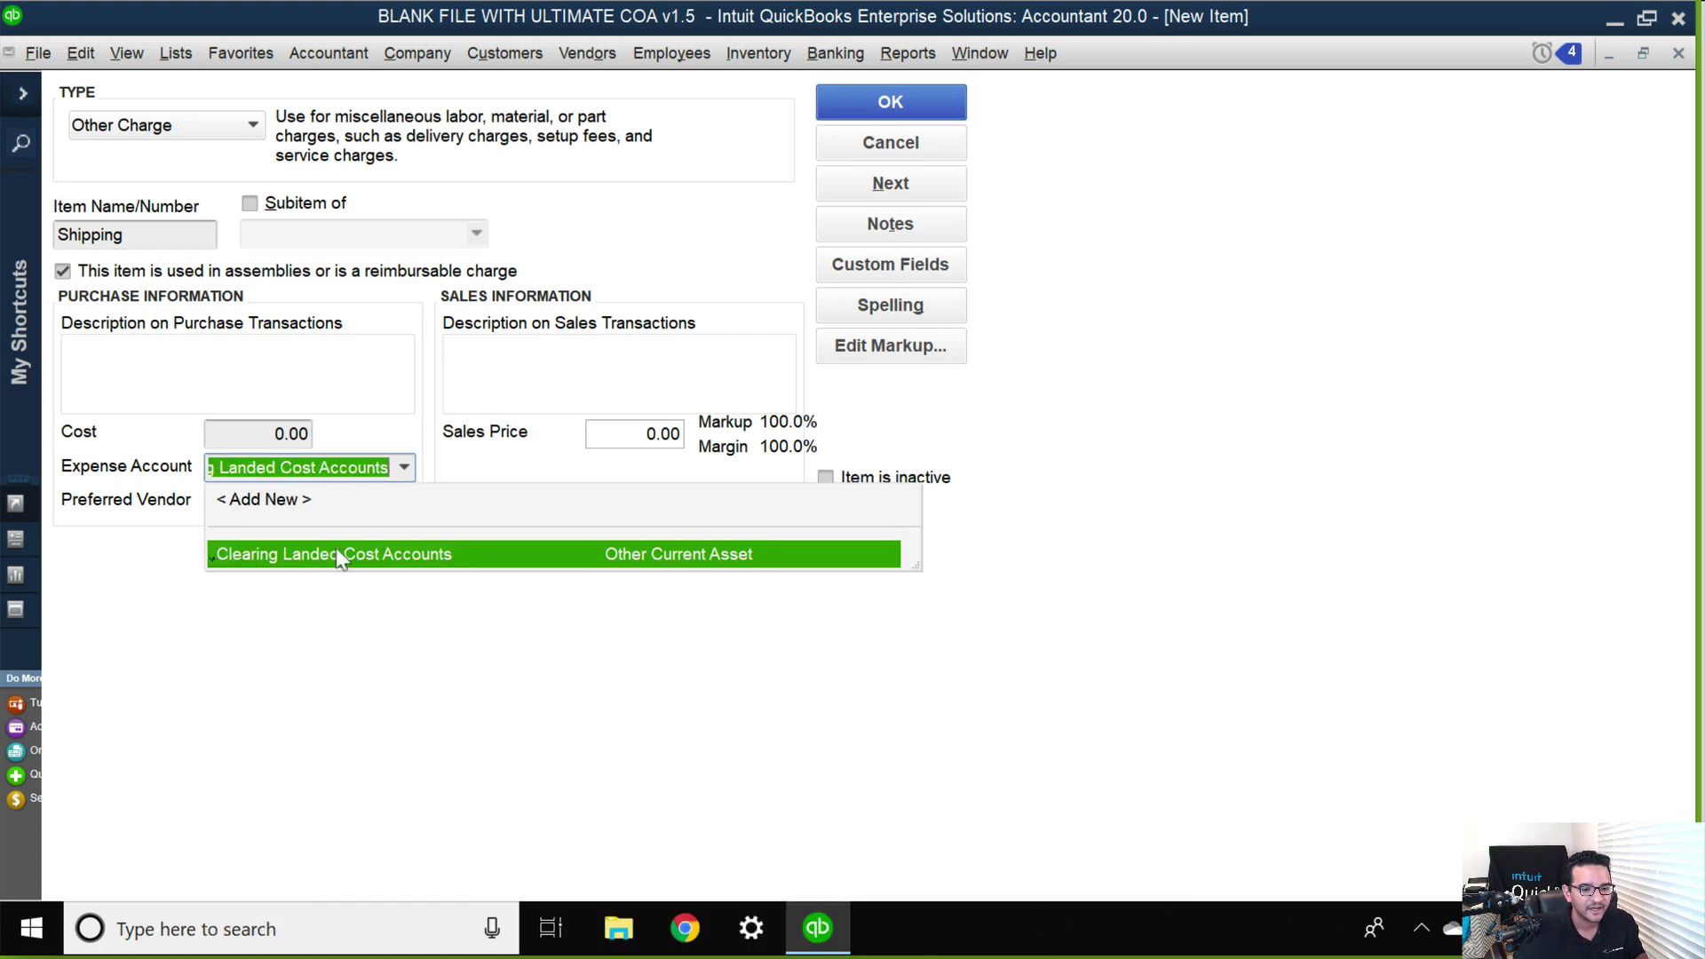
{"action": "left_click", "coordinate": [334, 553]}
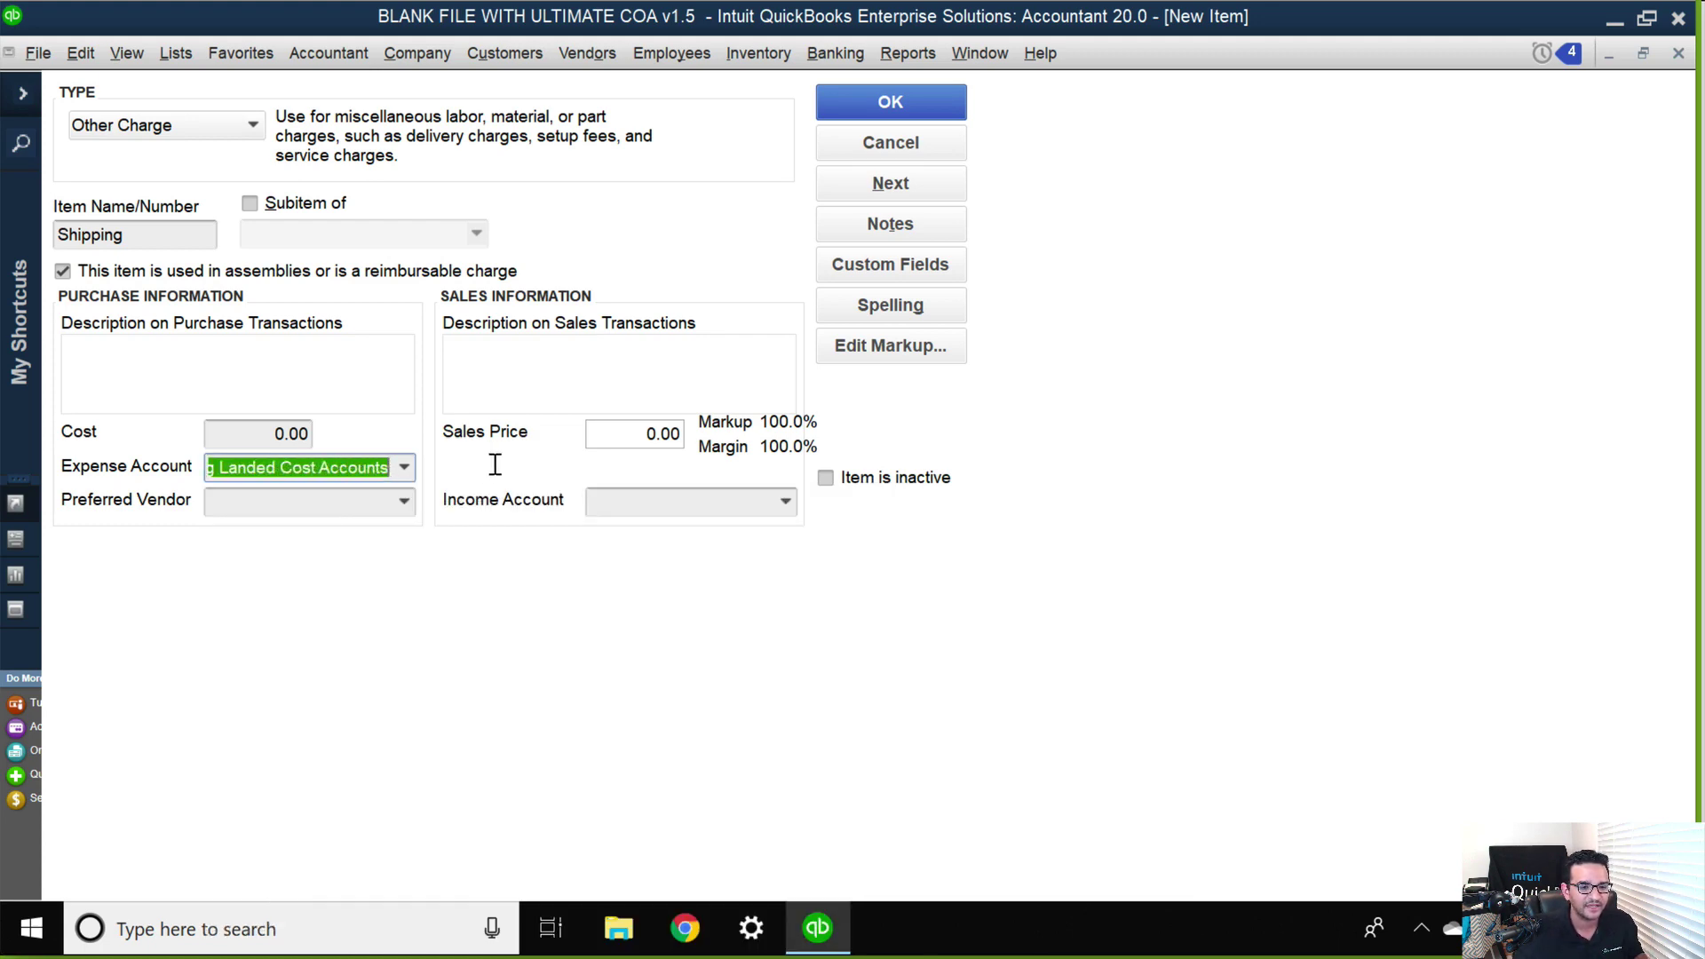
{"action": "left_click_drag", "start_coordinate": [280, 473], "coordinate": [85, 470]}
{"action": "left_click", "coordinate": [654, 503]}
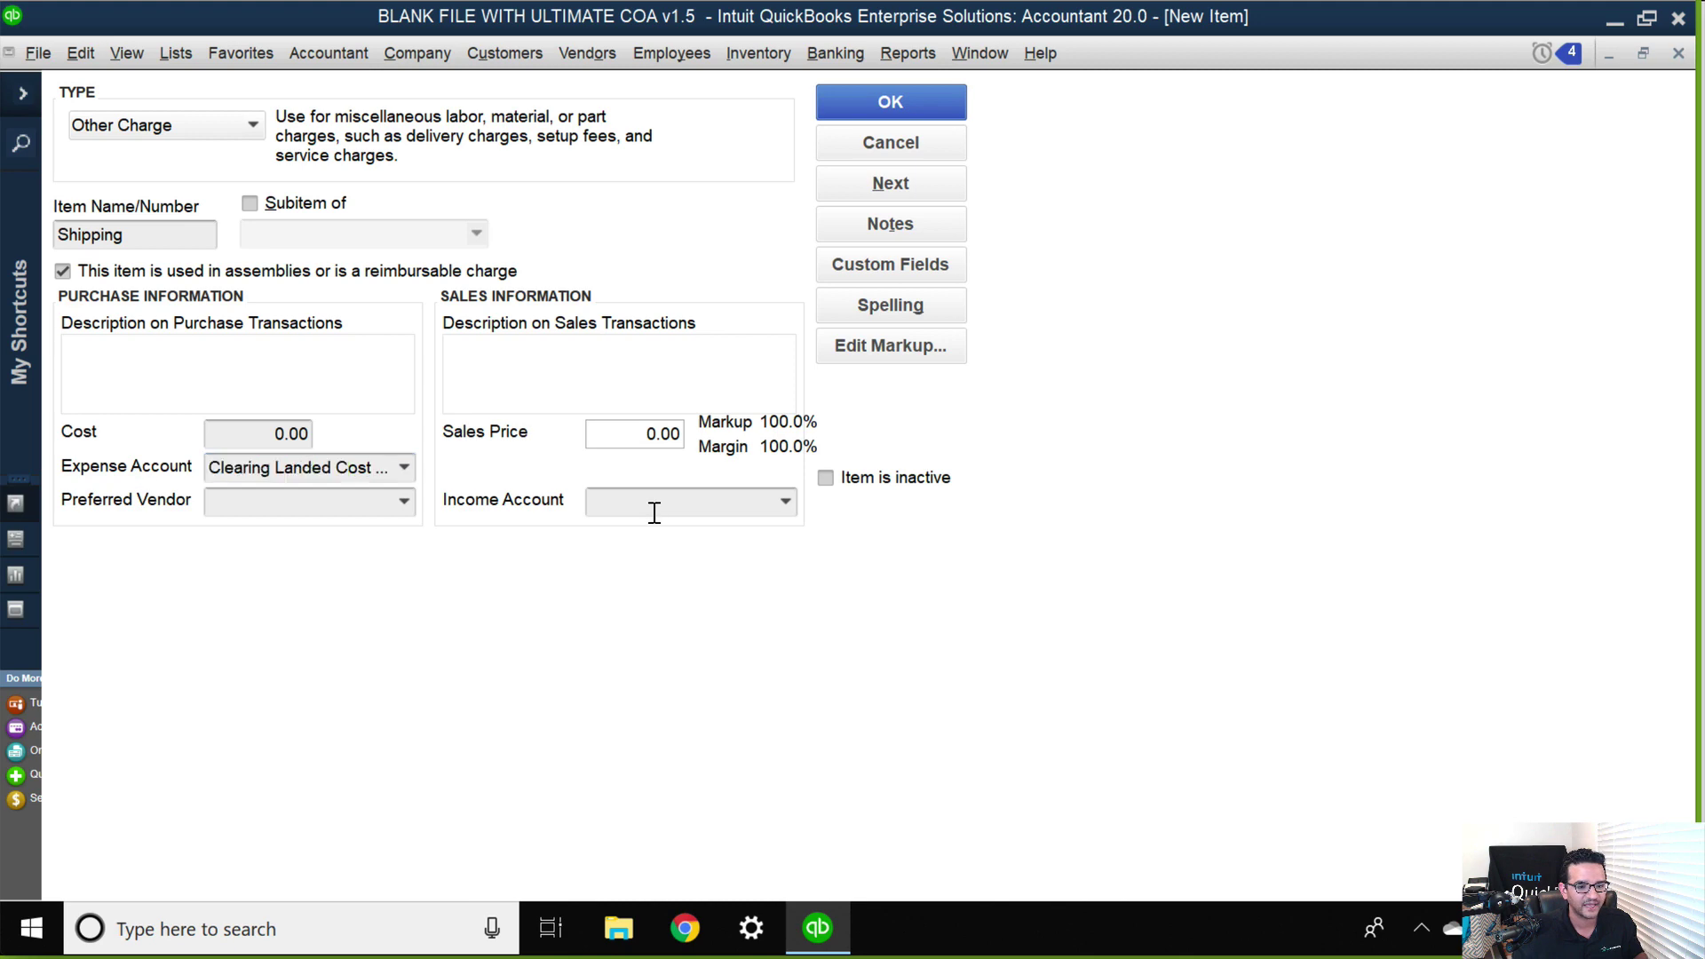
{"action": "type", "text": "s Tax Payable"}
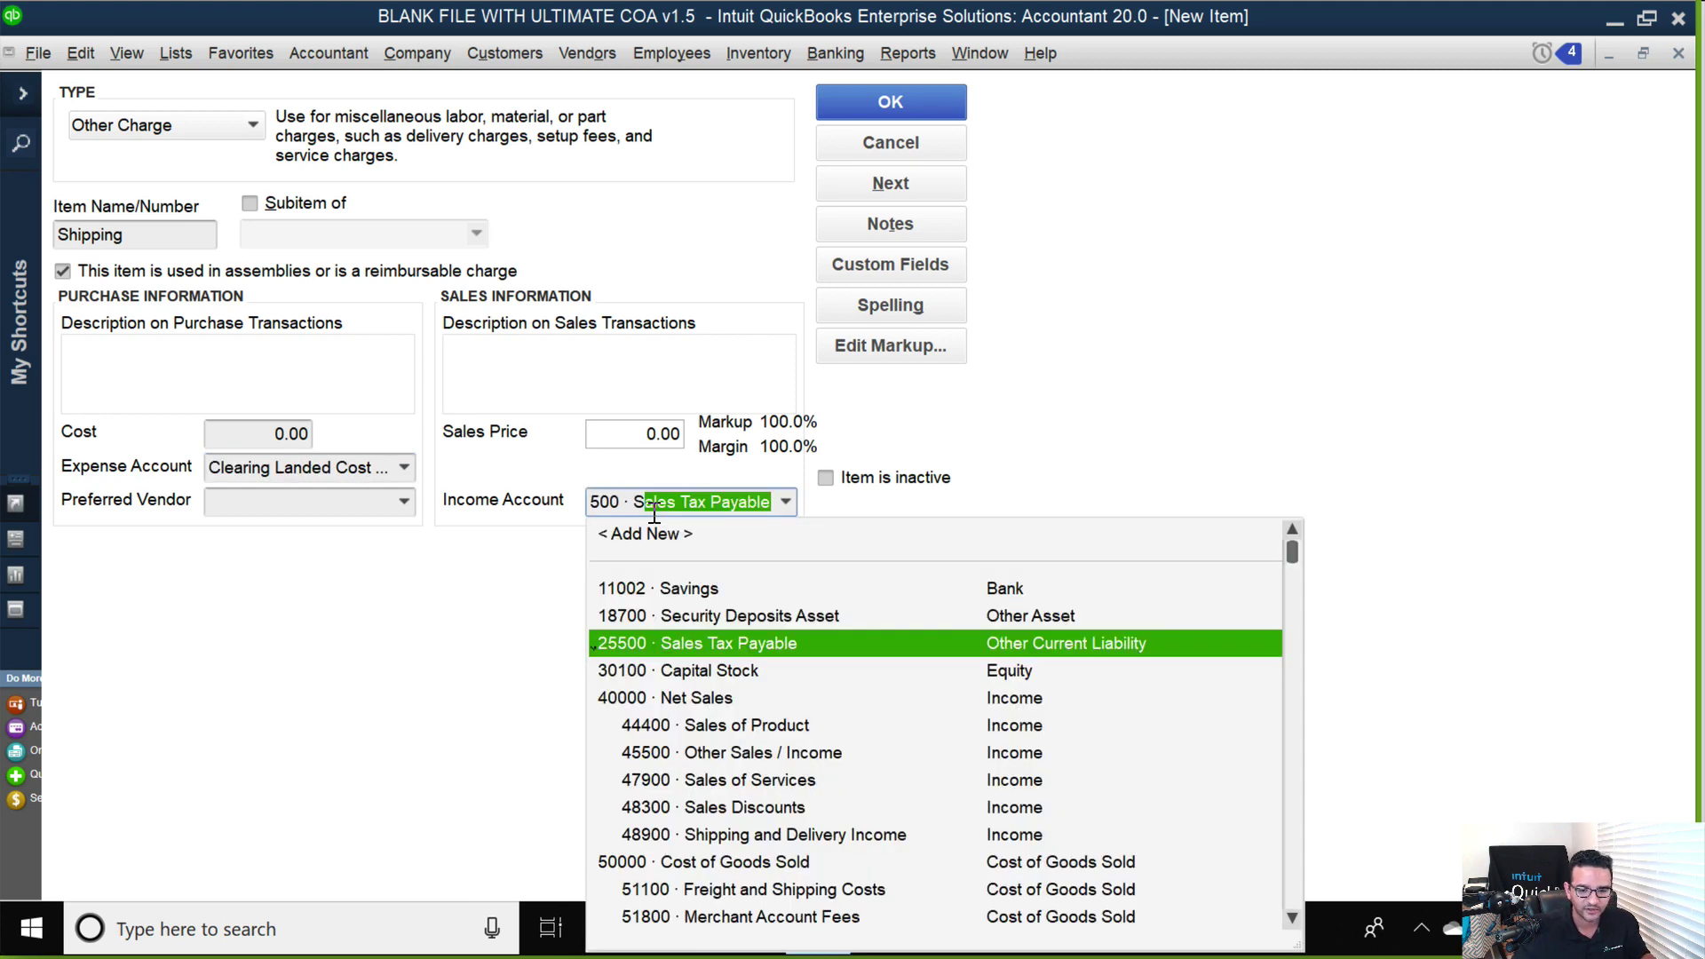
{"action": "left_click", "coordinate": [769, 836]}
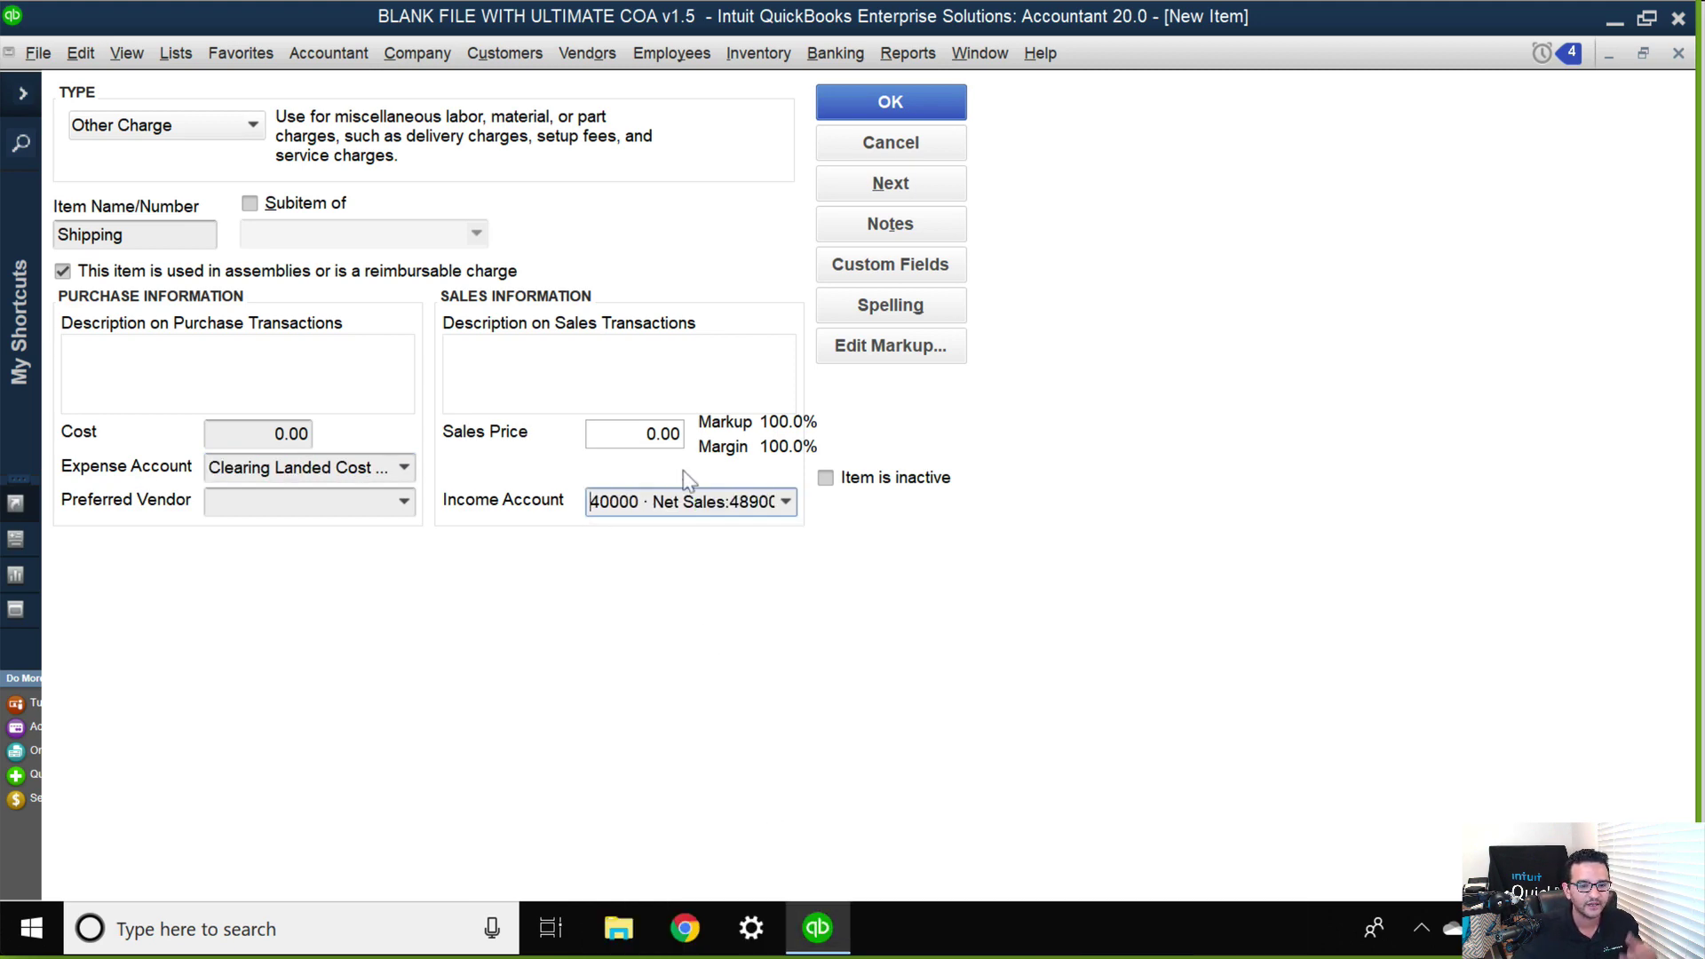
{"action": "left_click", "coordinate": [914, 107]}
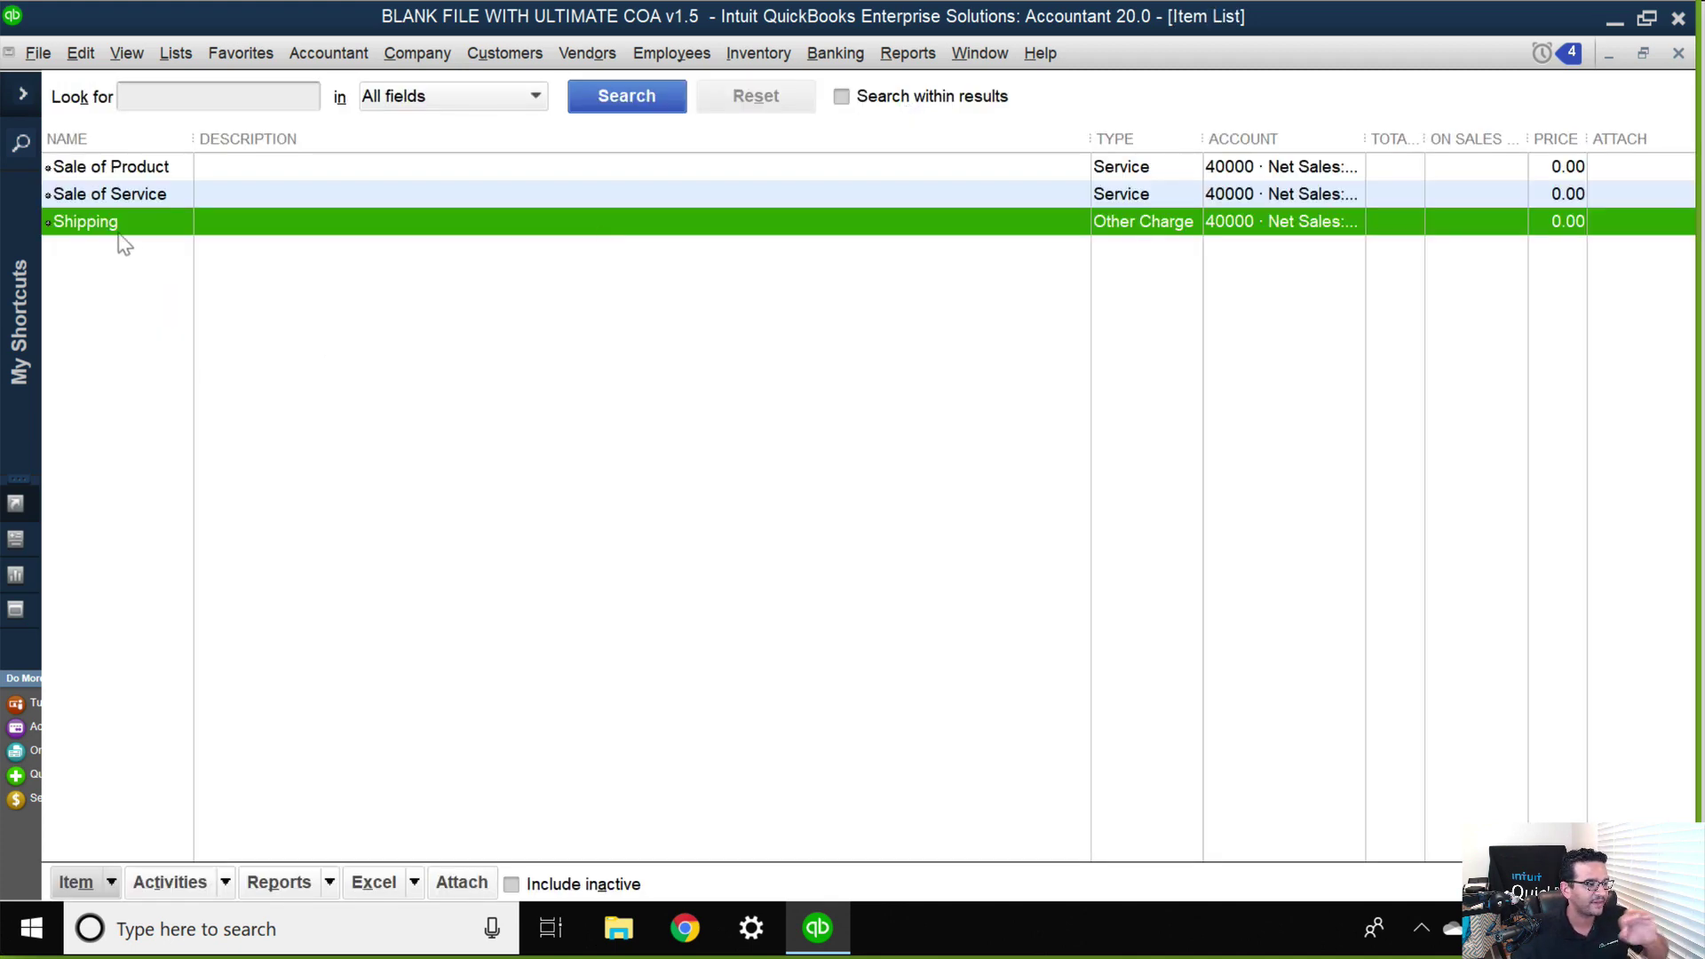
- Duplicate the Shipping item, name the copy Customs/Duties and check its expense account
{"action": "right_click", "coordinate": [121, 227]}
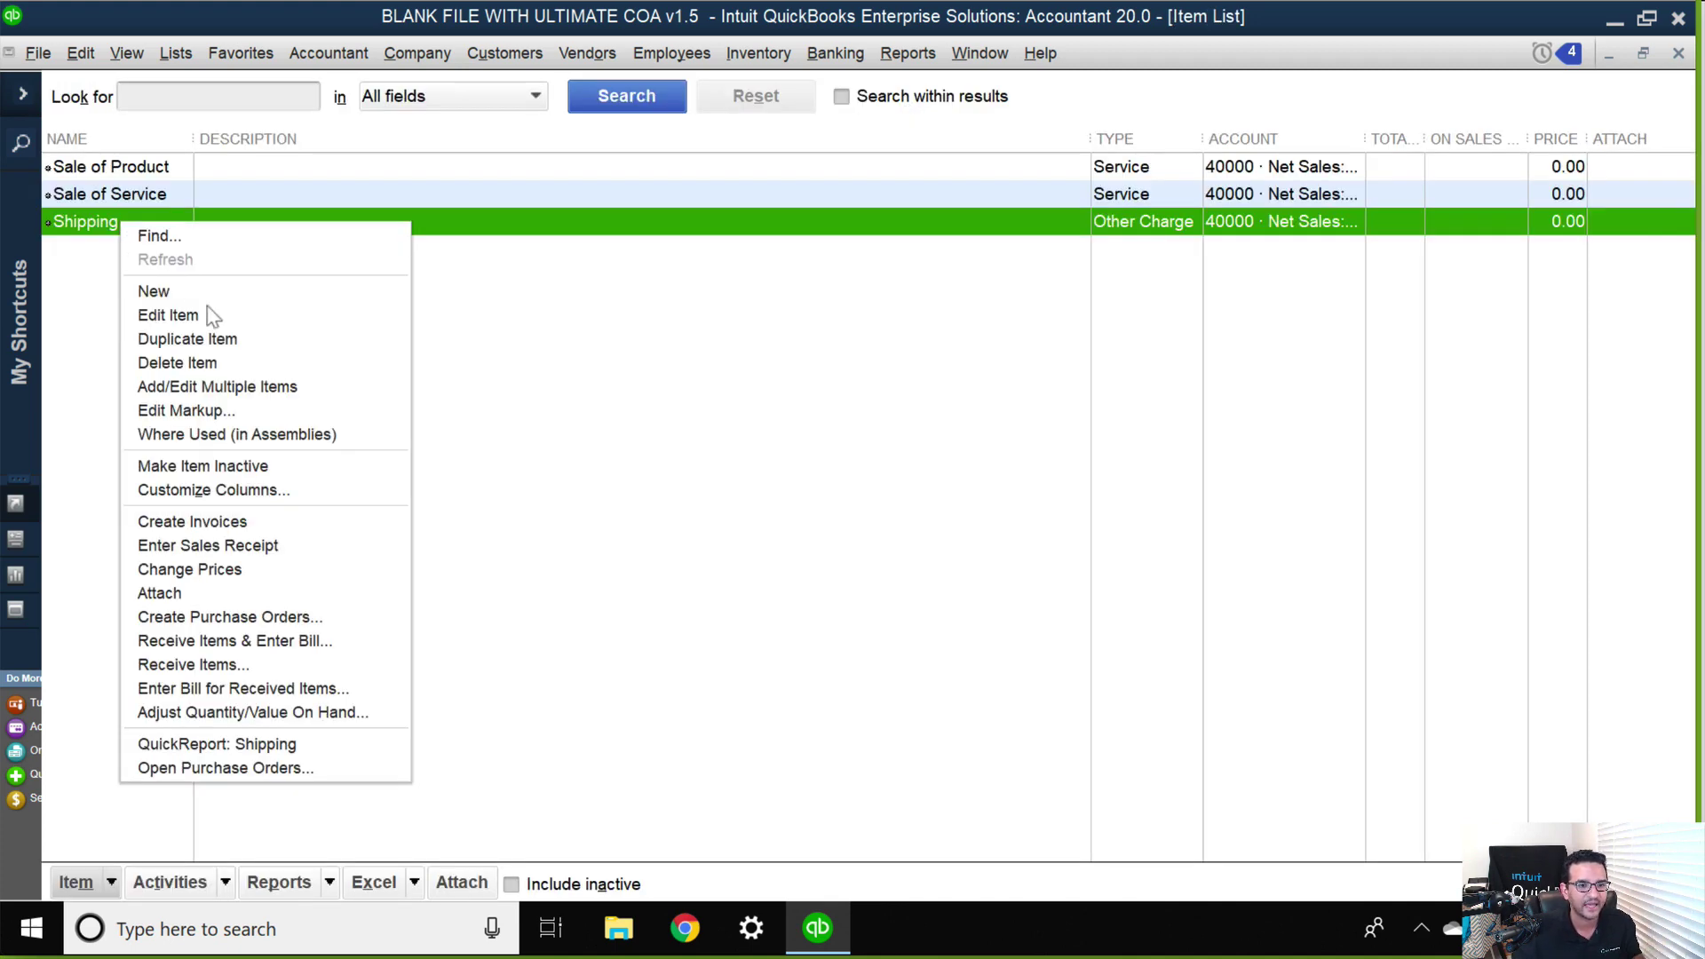
{"action": "left_click", "coordinate": [203, 342]}
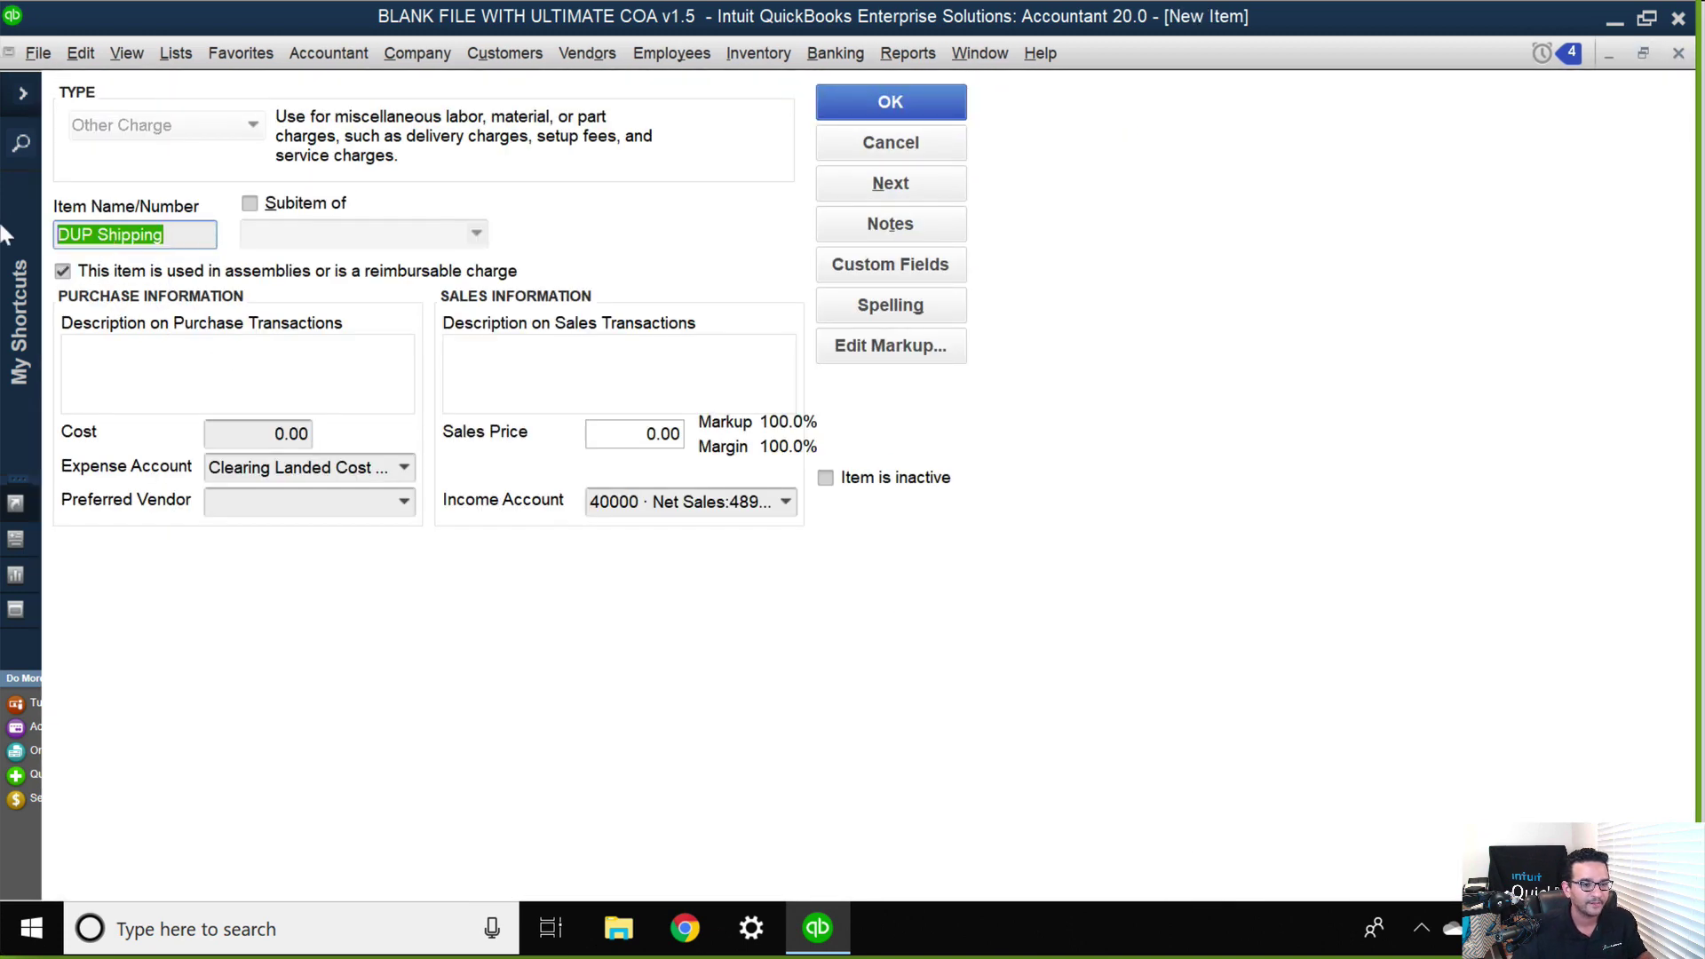
{"action": "type", "text": "Custoim"}
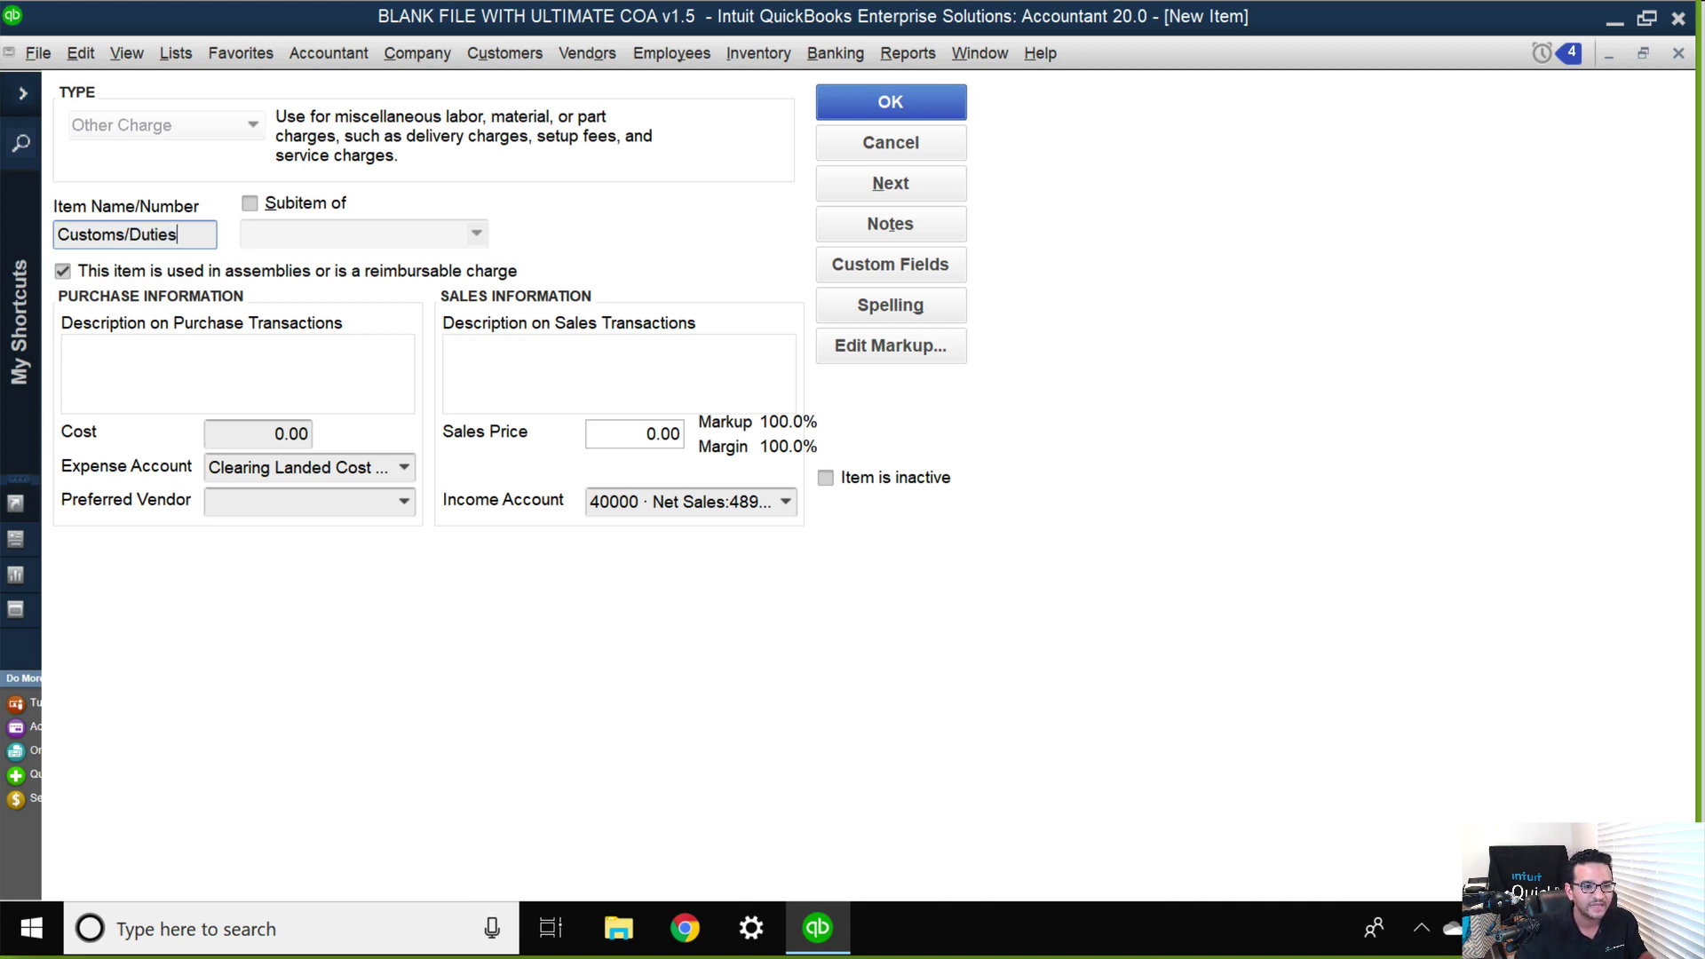
{"action": "left_click_drag", "start_coordinate": [213, 467], "coordinate": [506, 491]}
{"action": "left_click", "coordinate": [285, 466]}
{"action": "left_click_drag", "start_coordinate": [343, 475], "coordinate": [534, 483]}
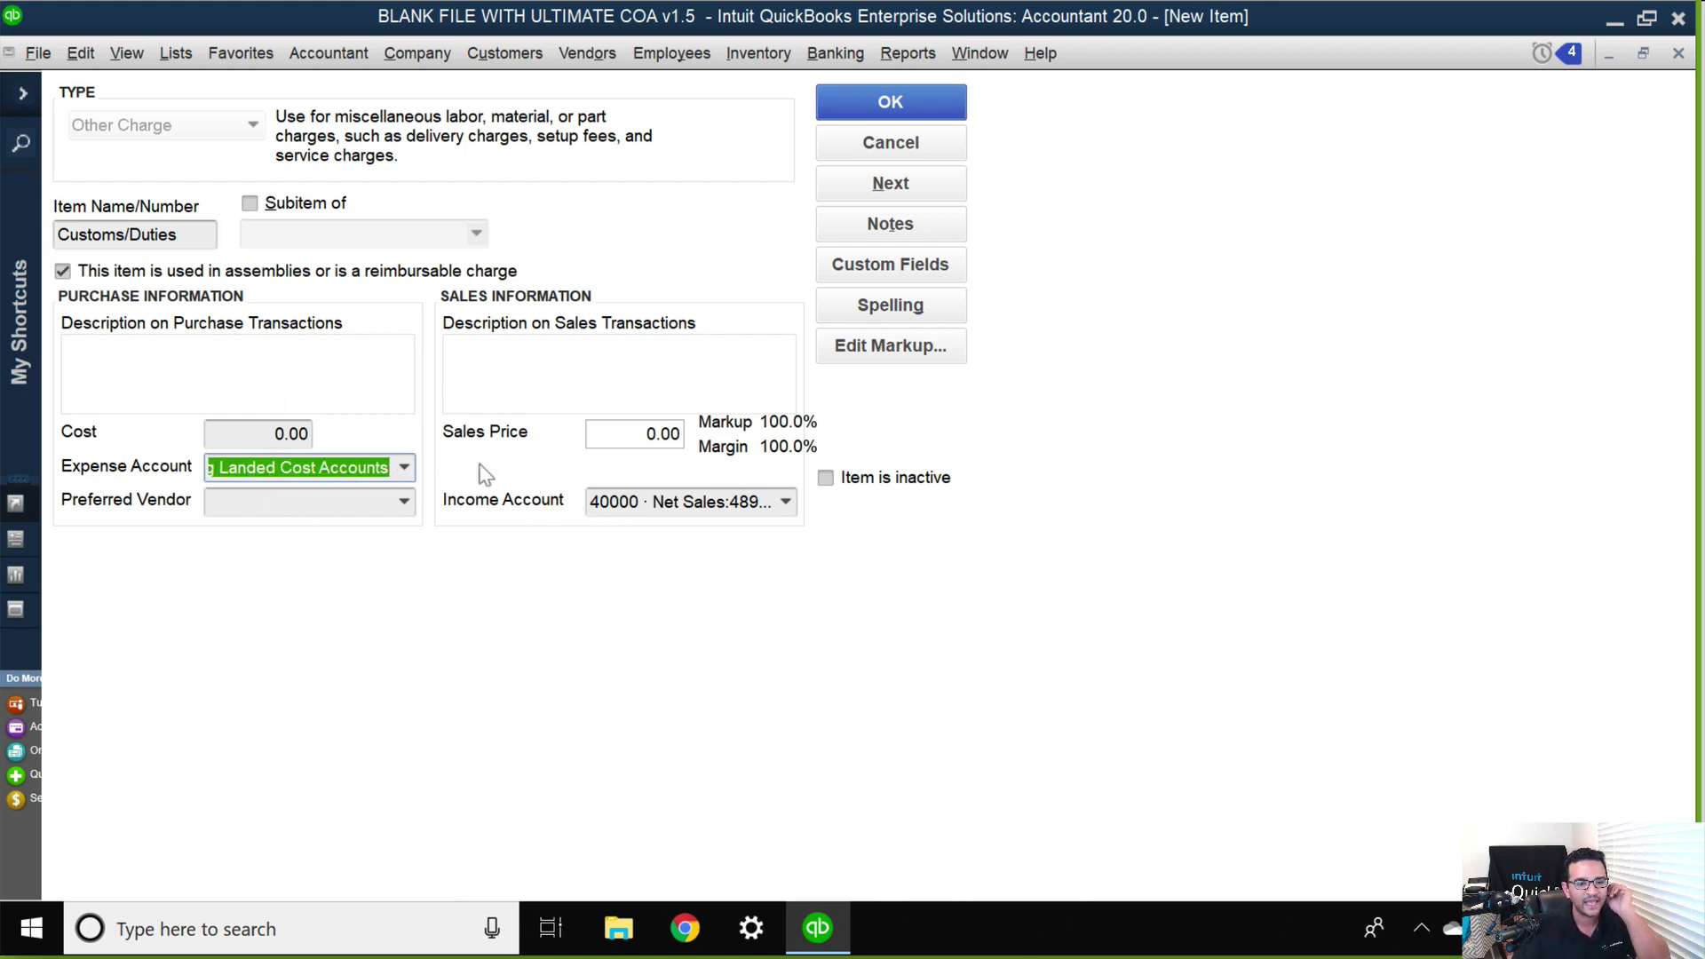
- Remove the assemblies/reimbursable charge option from Customs/Duties, set its account to Clearing Landed Cost Accounts and save the item
{"action": "left_click", "coordinate": [118, 271]}
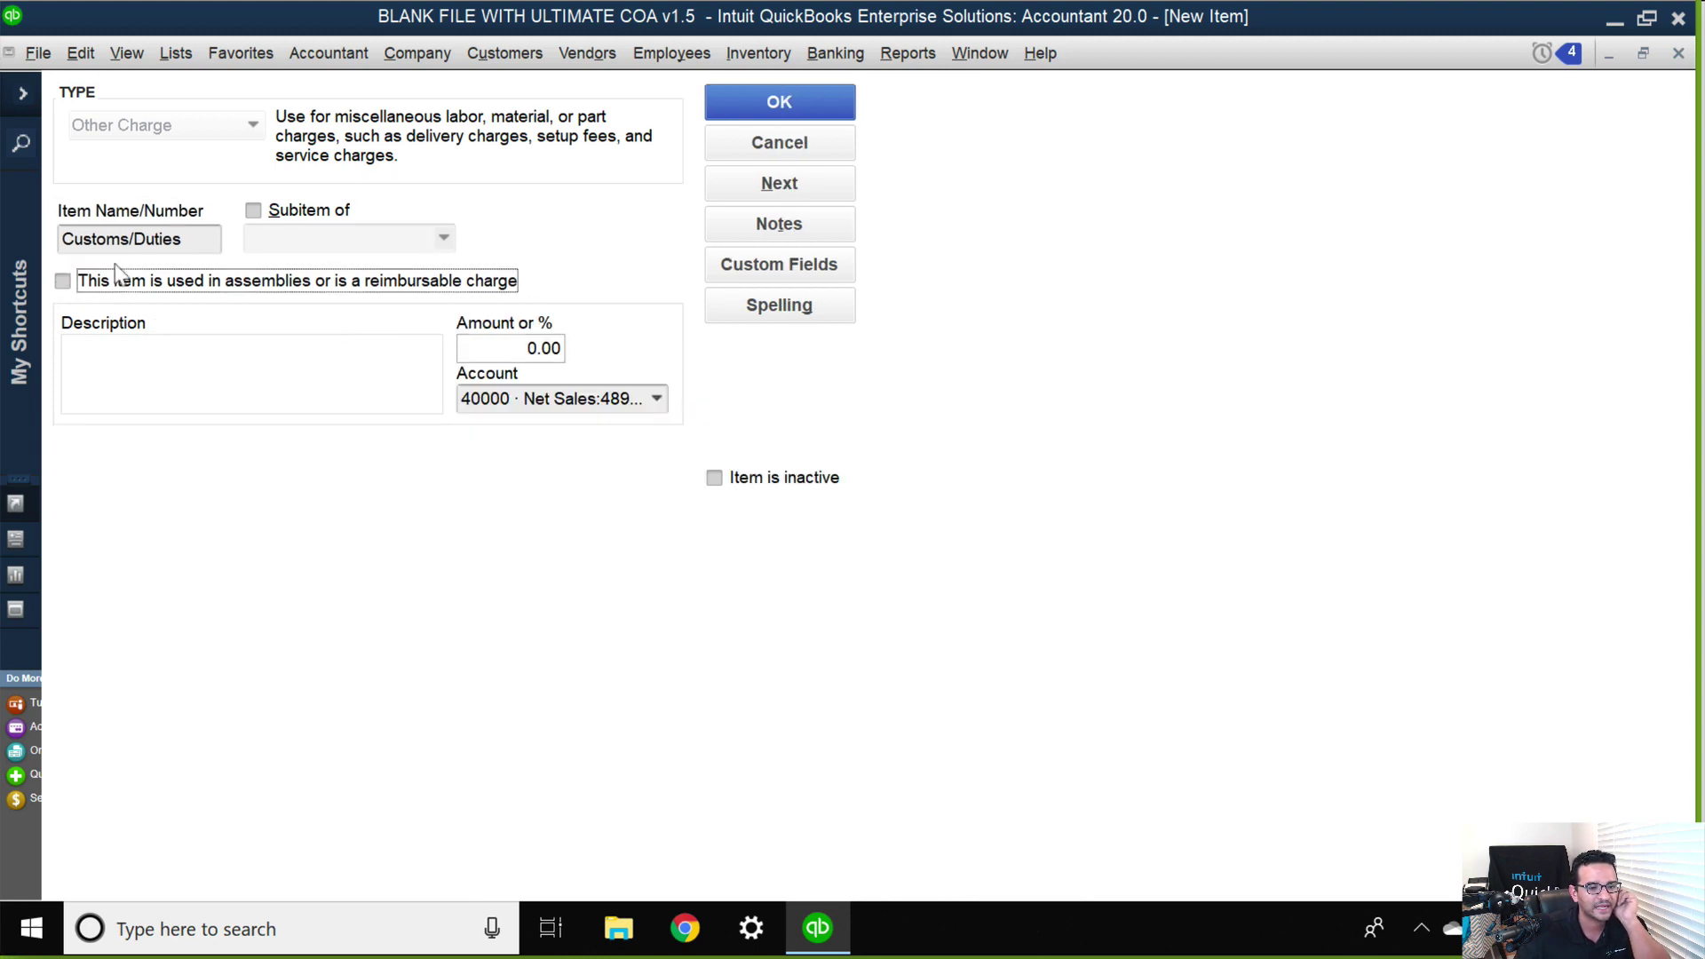
{"action": "left_click", "coordinate": [658, 398]}
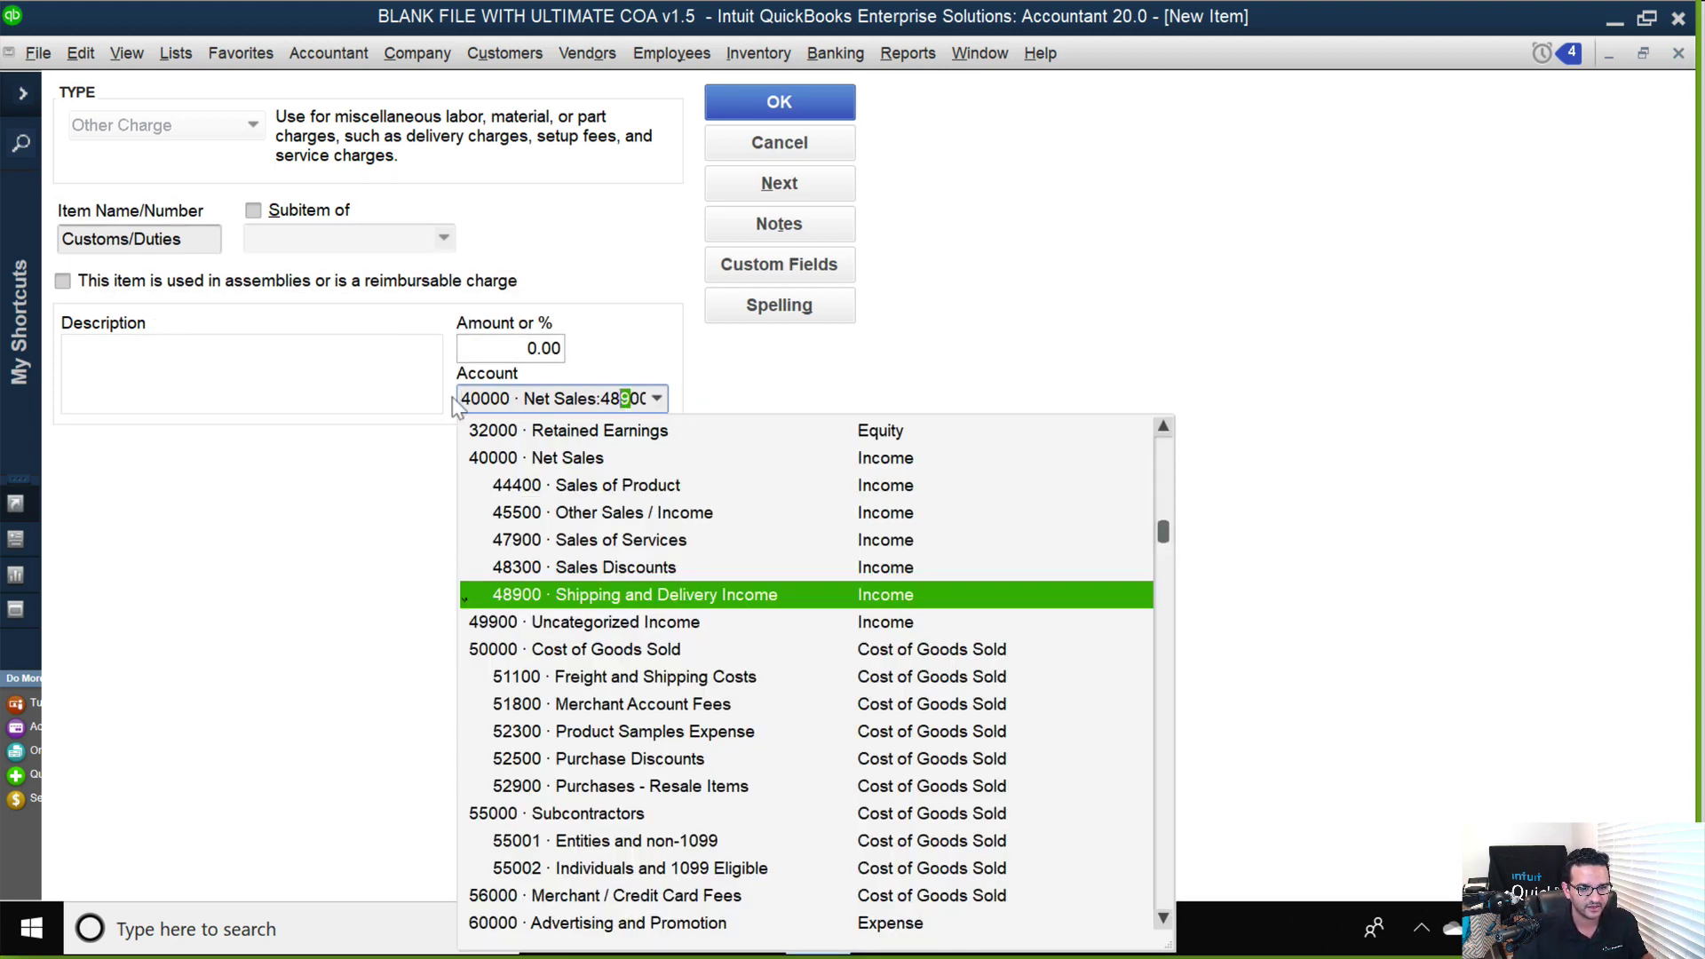
{"action": "left_click_drag", "start_coordinate": [622, 398], "coordinate": [1034, 418]}
{"action": "type", "text": "clea"}
{"action": "key", "text": "Tab"}
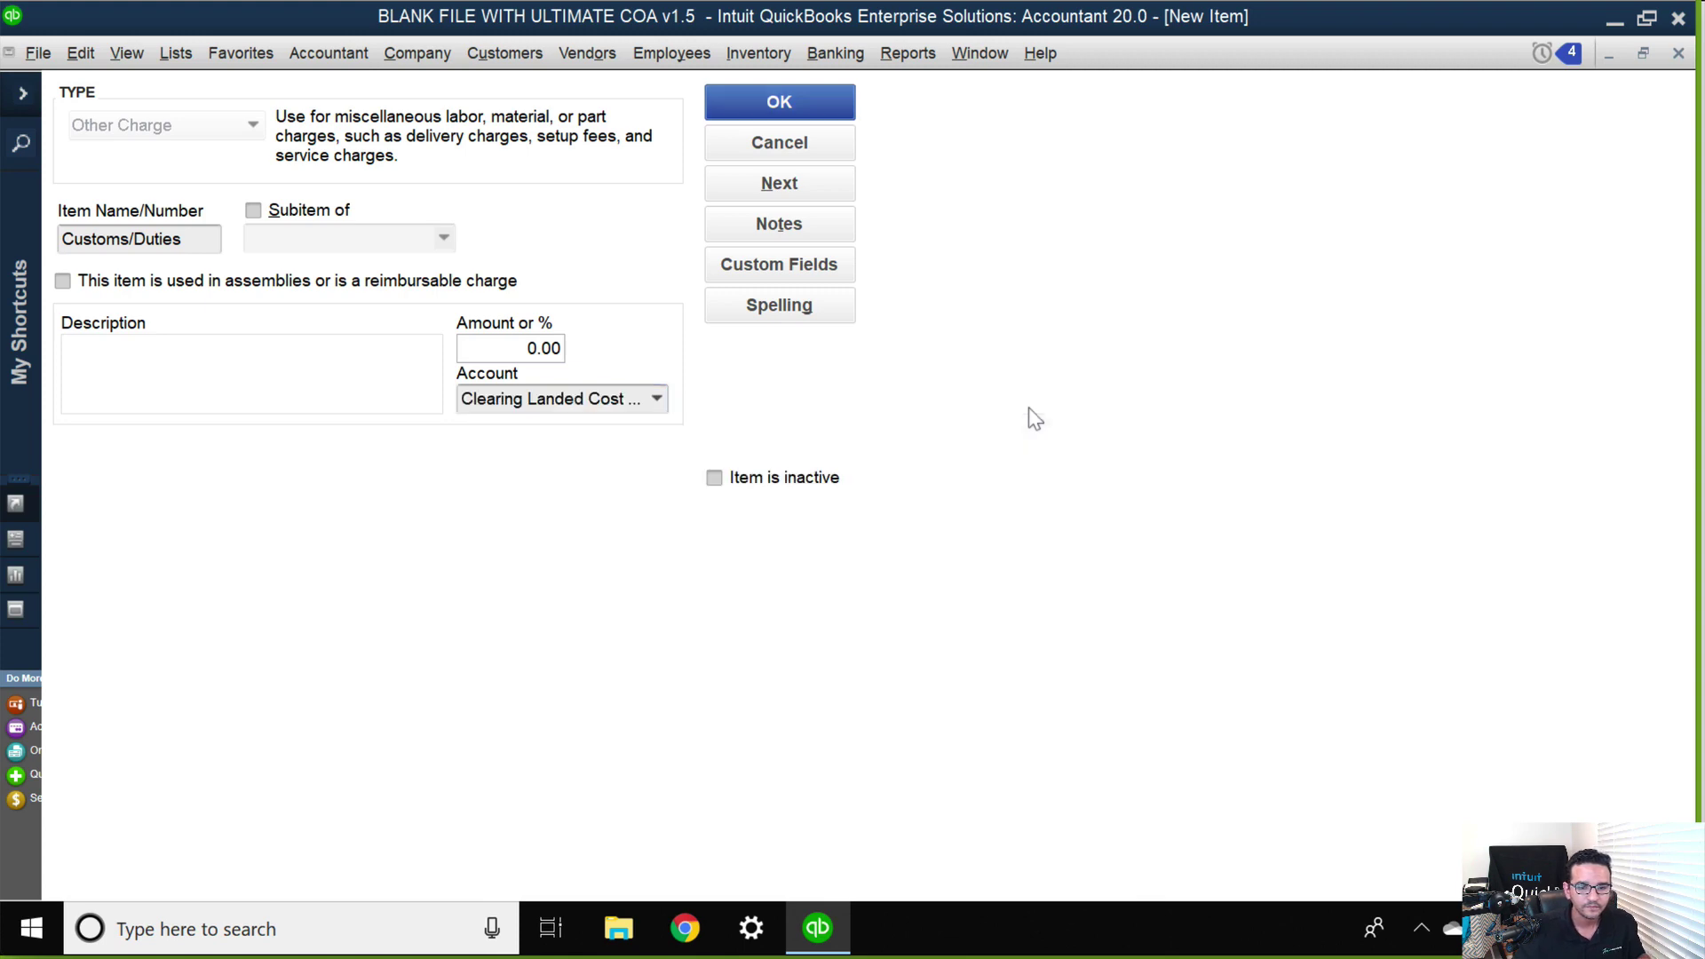
{"action": "left_click", "coordinate": [780, 105]}
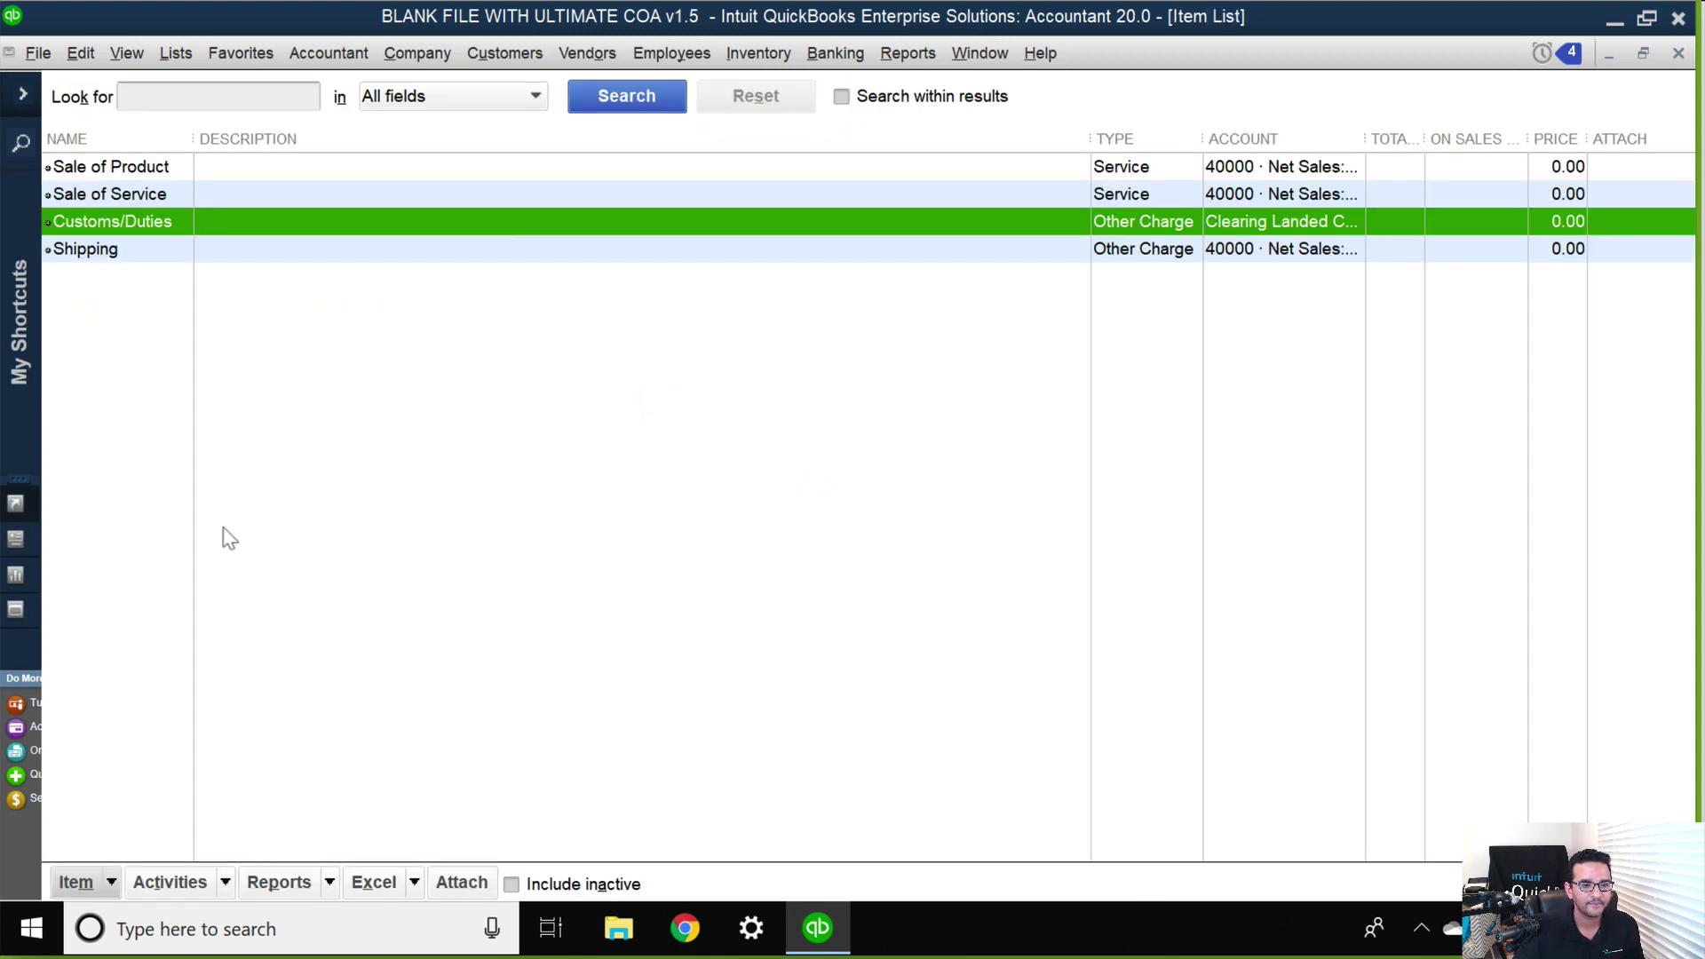
- Create an Other Charge item named Insurance, assigned to Clearing Landed Cost Accounts
{"action": "left_click", "coordinate": [104, 884]}
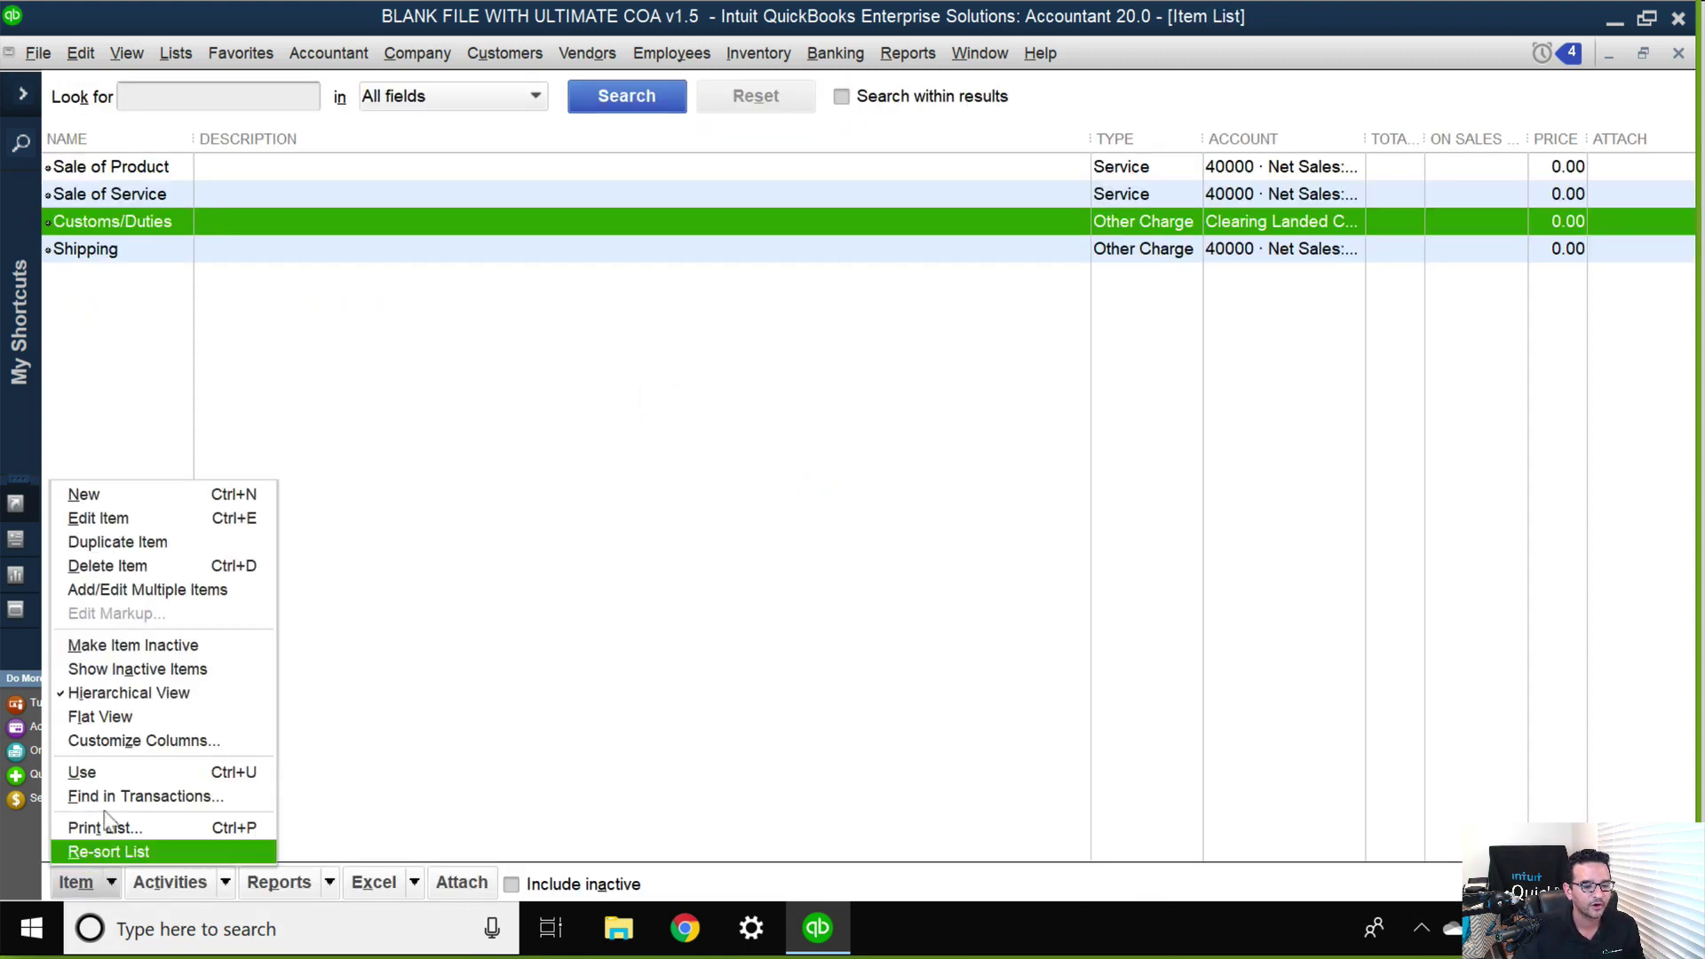
{"action": "left_click", "coordinate": [100, 503]}
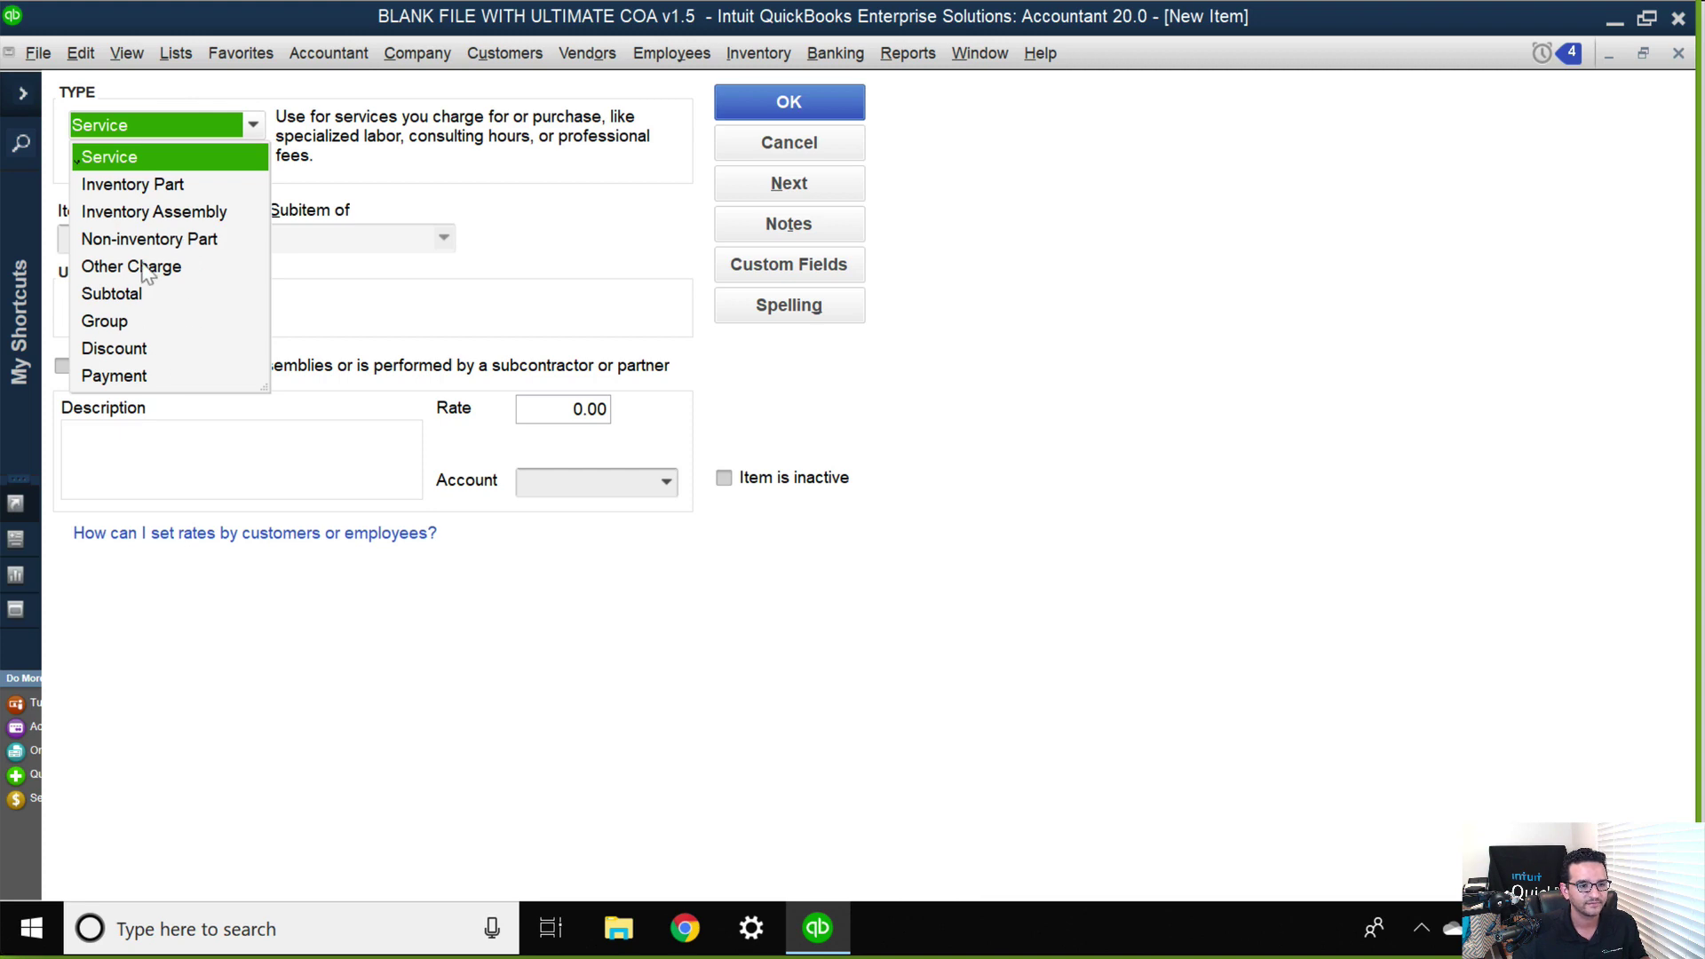
{"action": "left_click", "coordinate": [182, 268]}
{"action": "left_click", "coordinate": [101, 242]}
{"action": "type", "text": "Insurance"}
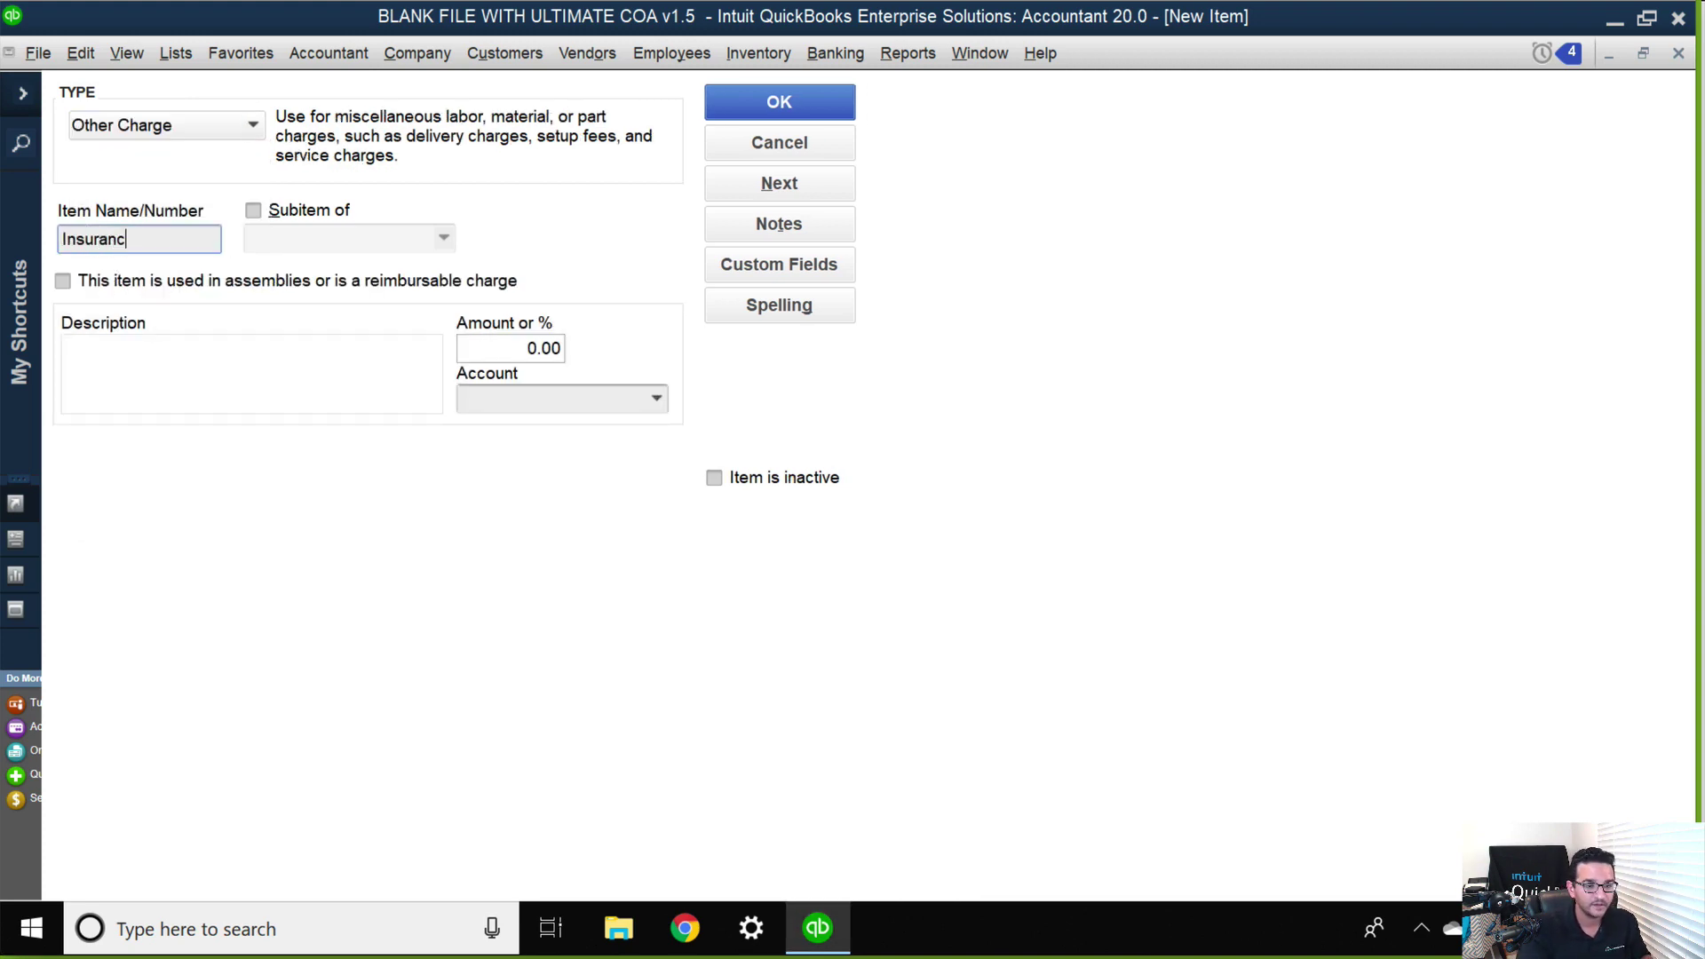
{"action": "left_click", "coordinate": [526, 401]}
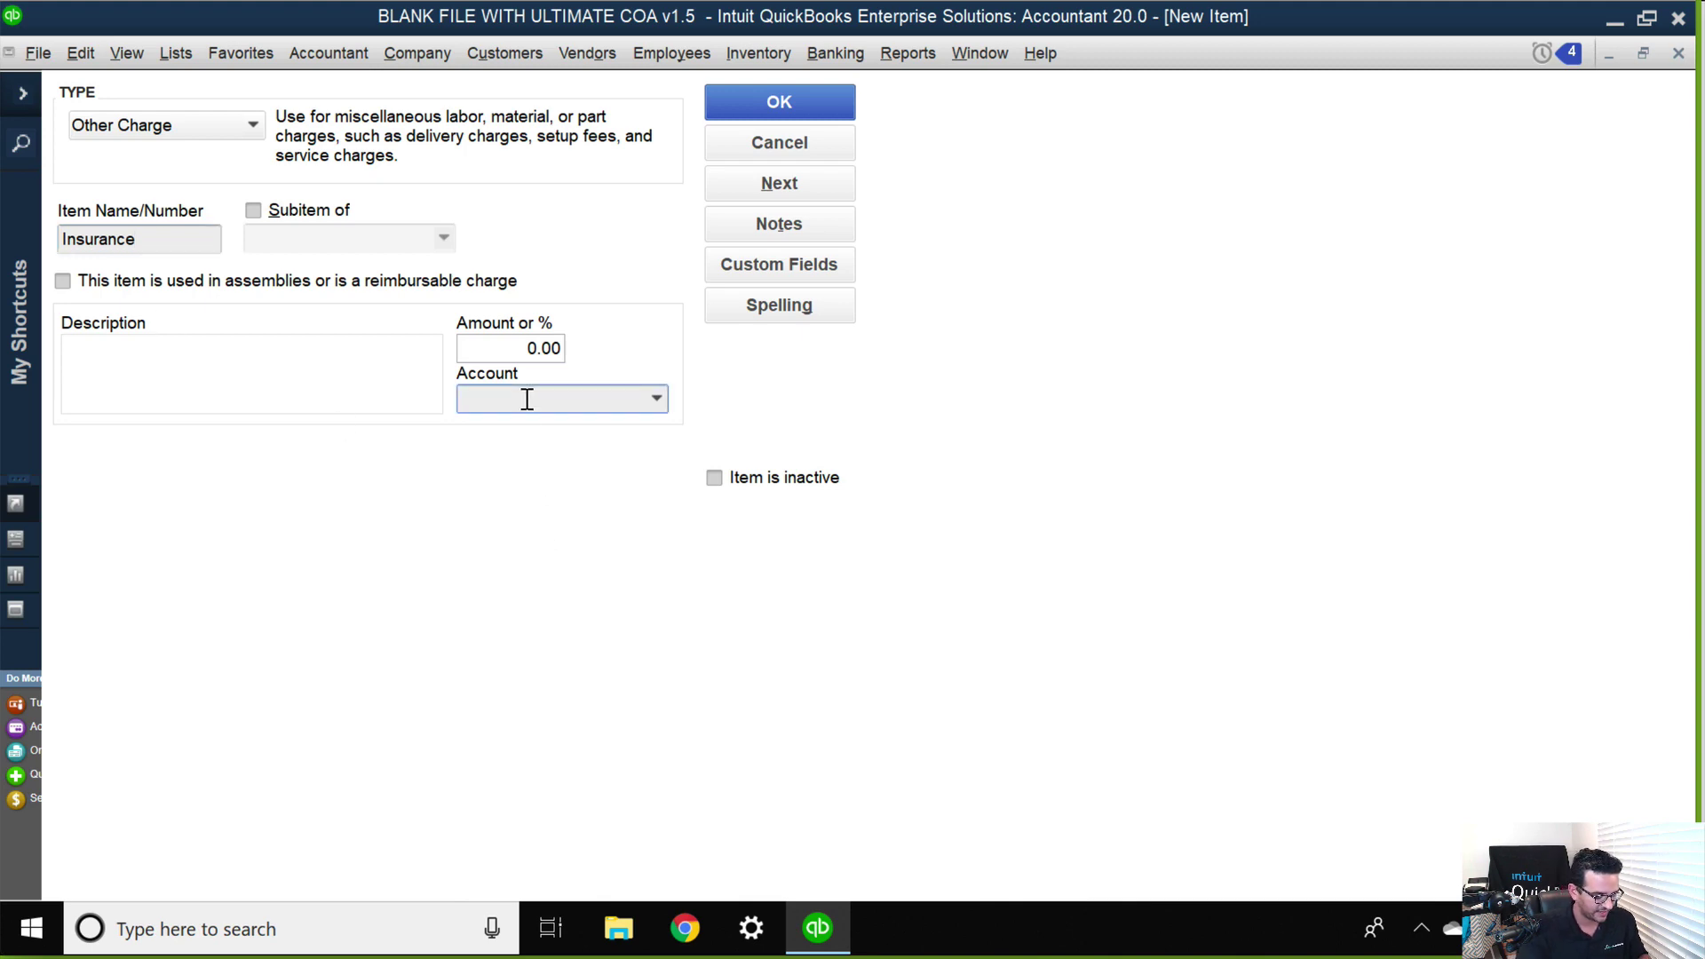
{"action": "type", "text": "lan"}
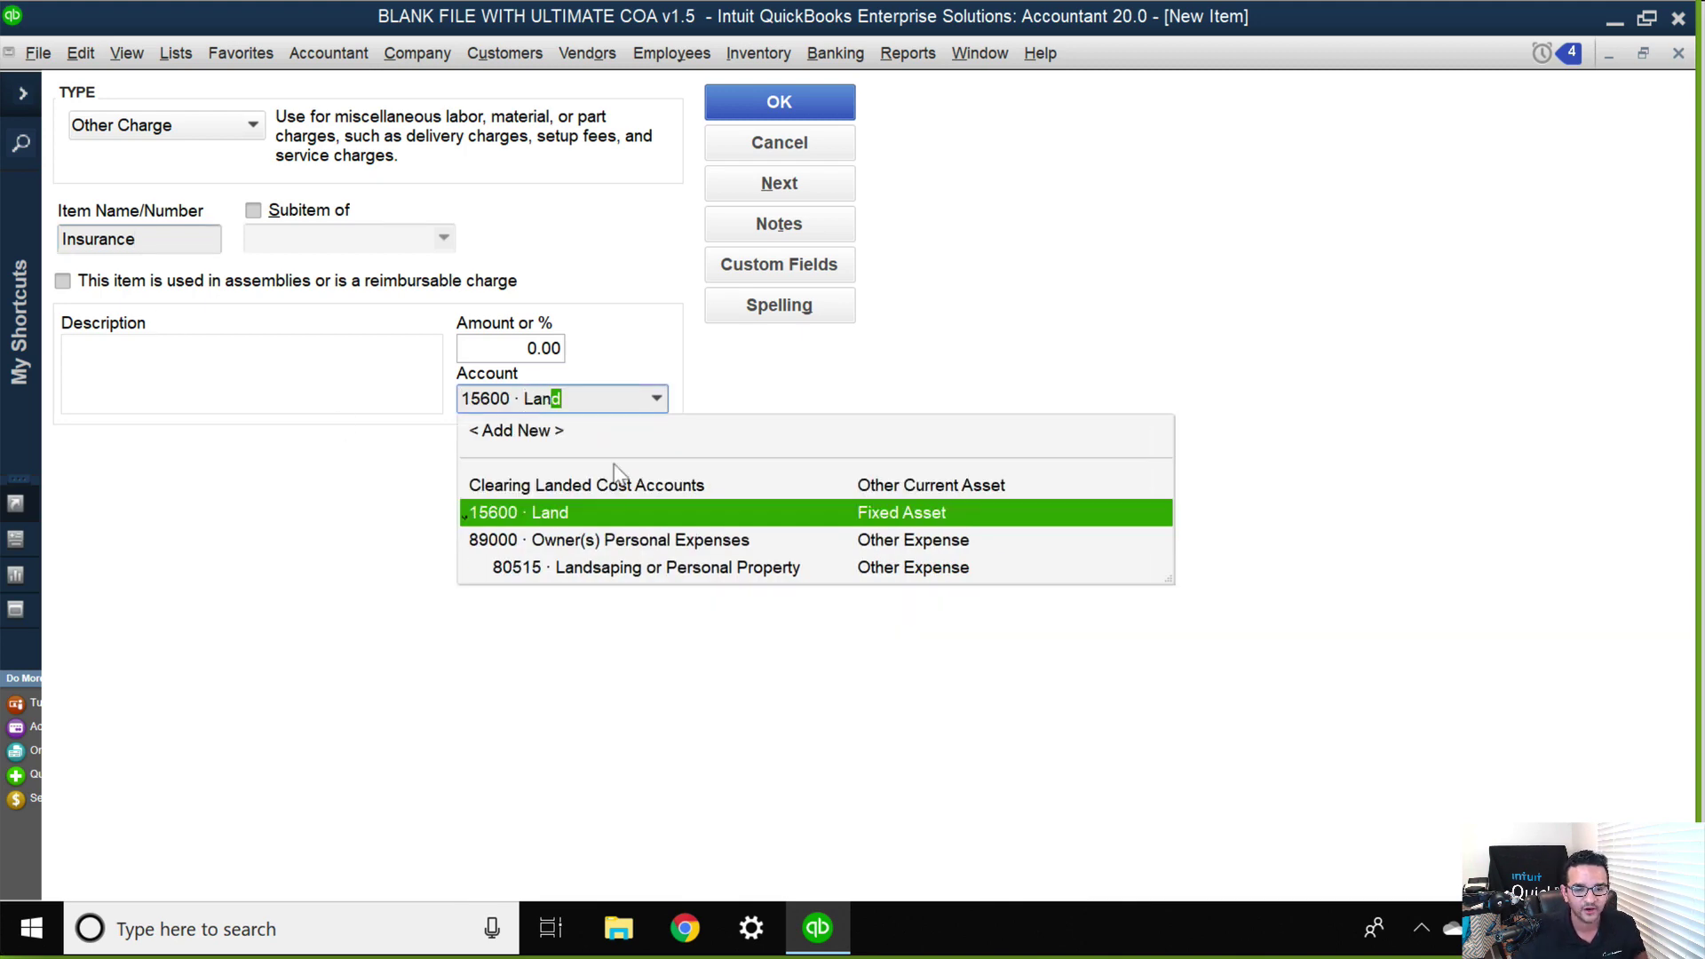
{"action": "left_click", "coordinate": [632, 494]}
{"action": "left_click", "coordinate": [805, 115]}
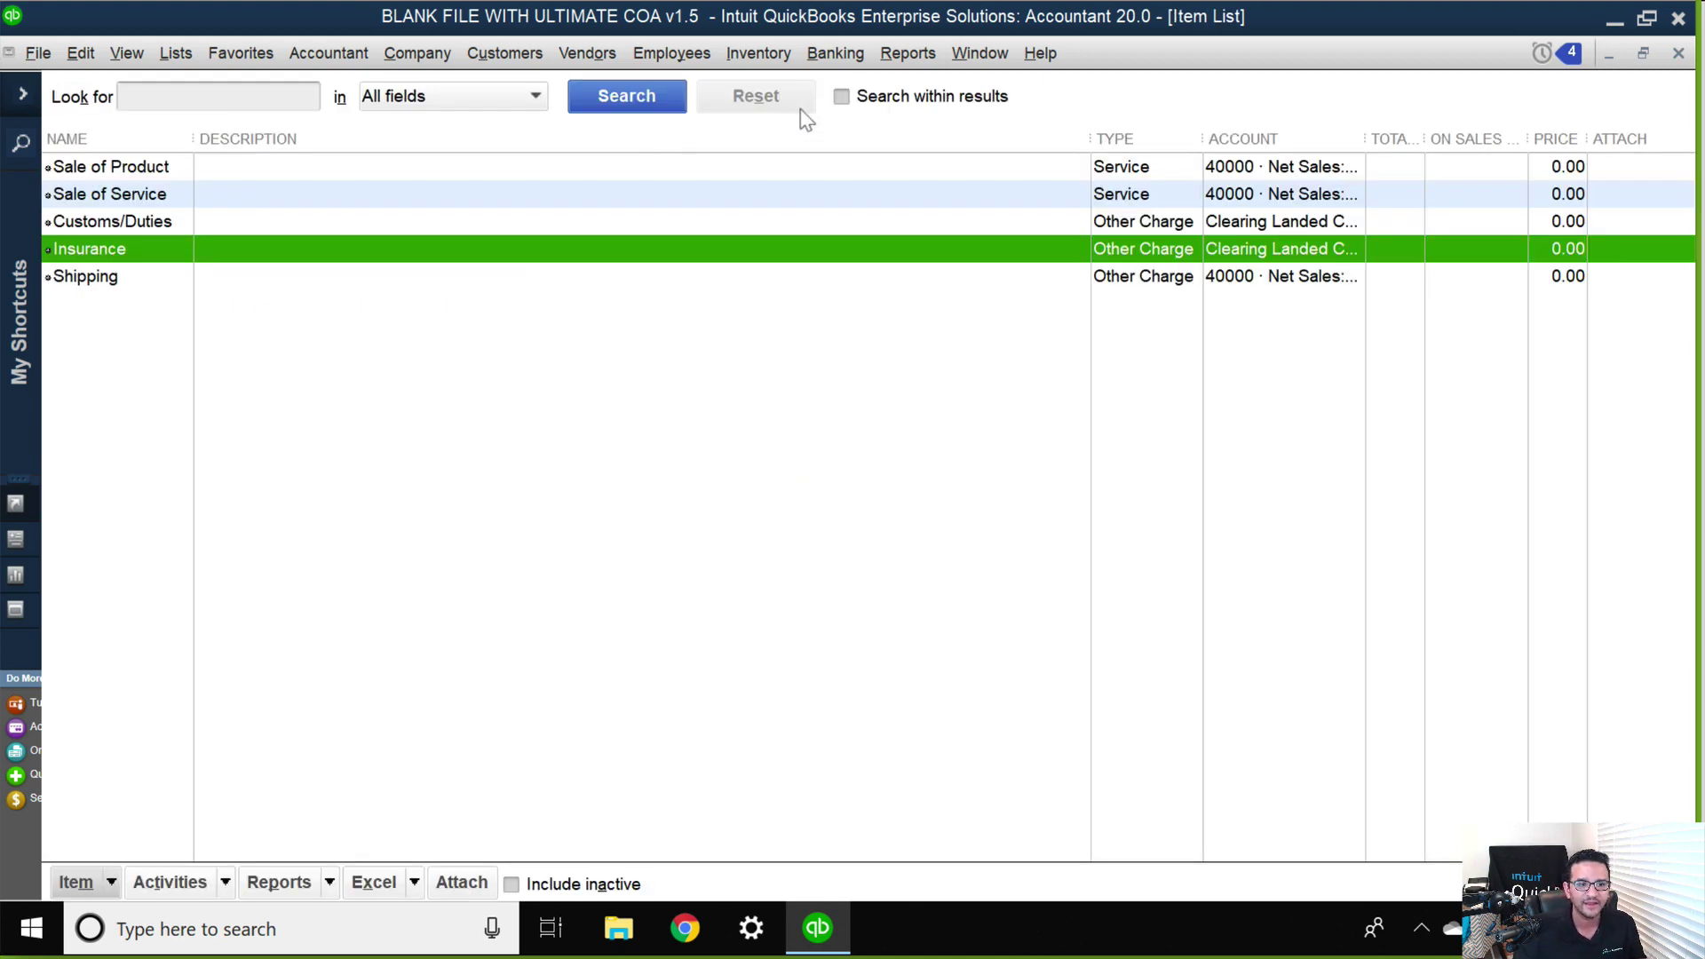
- Widen the item list's Name column and start a new Inventory Part item named Widget 1
{"action": "left_click_drag", "start_coordinate": [193, 139], "coordinate": [216, 141]}
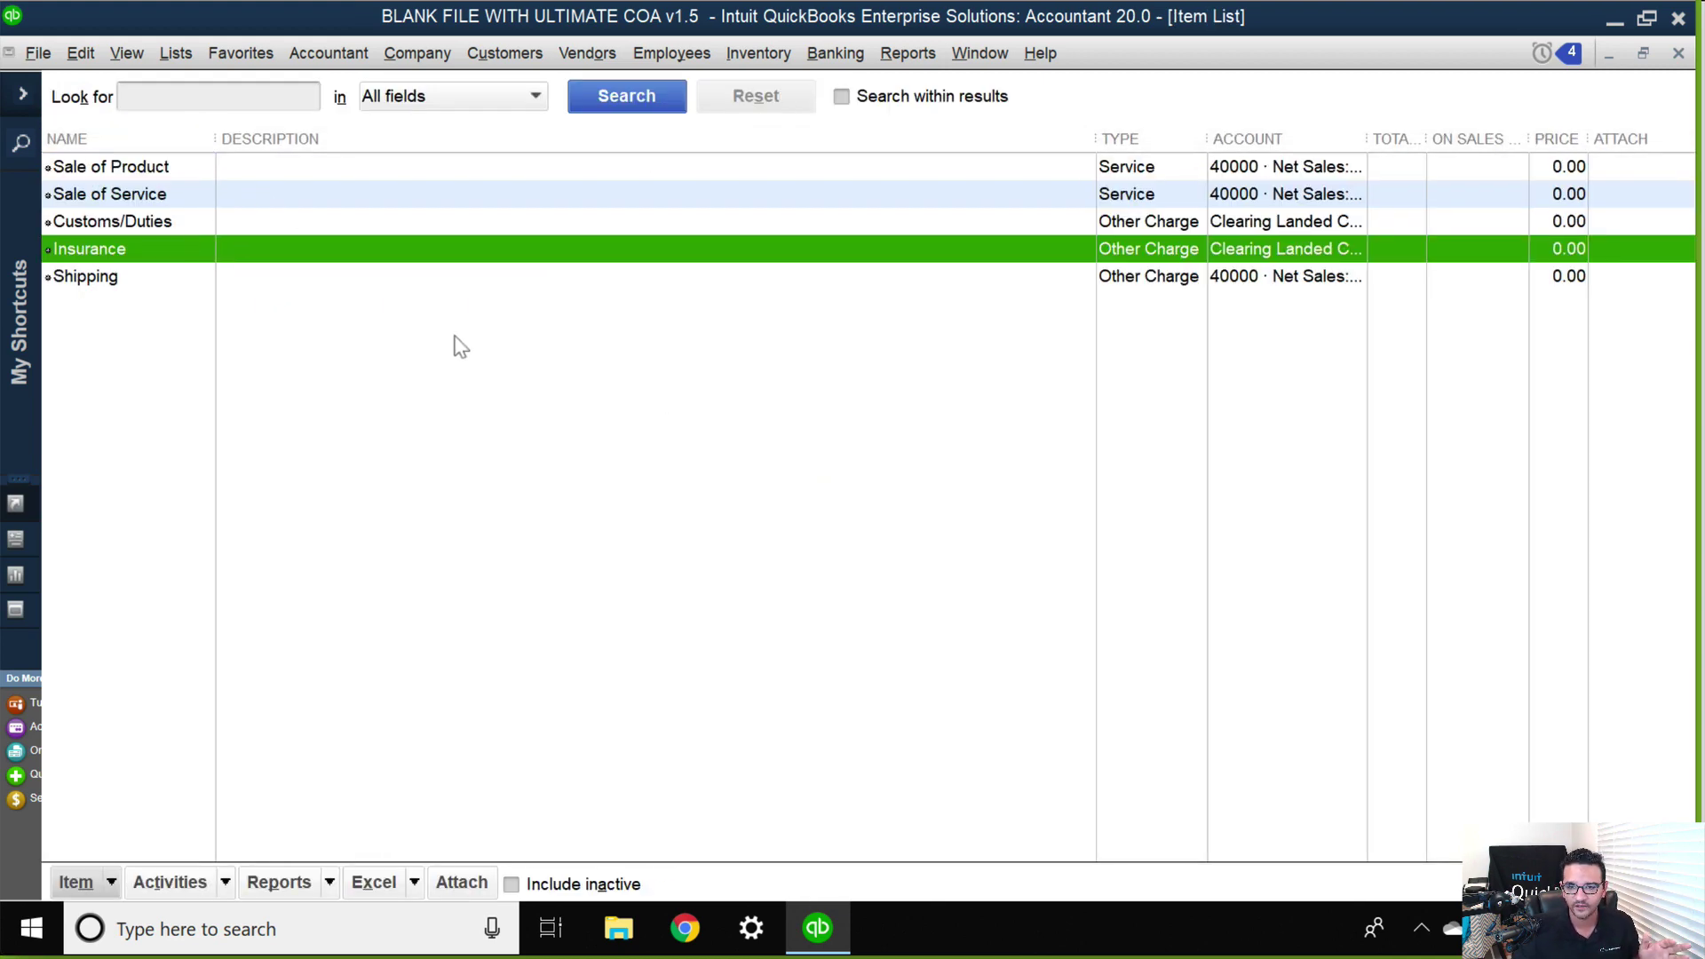
{"action": "left_click", "coordinate": [108, 886]}
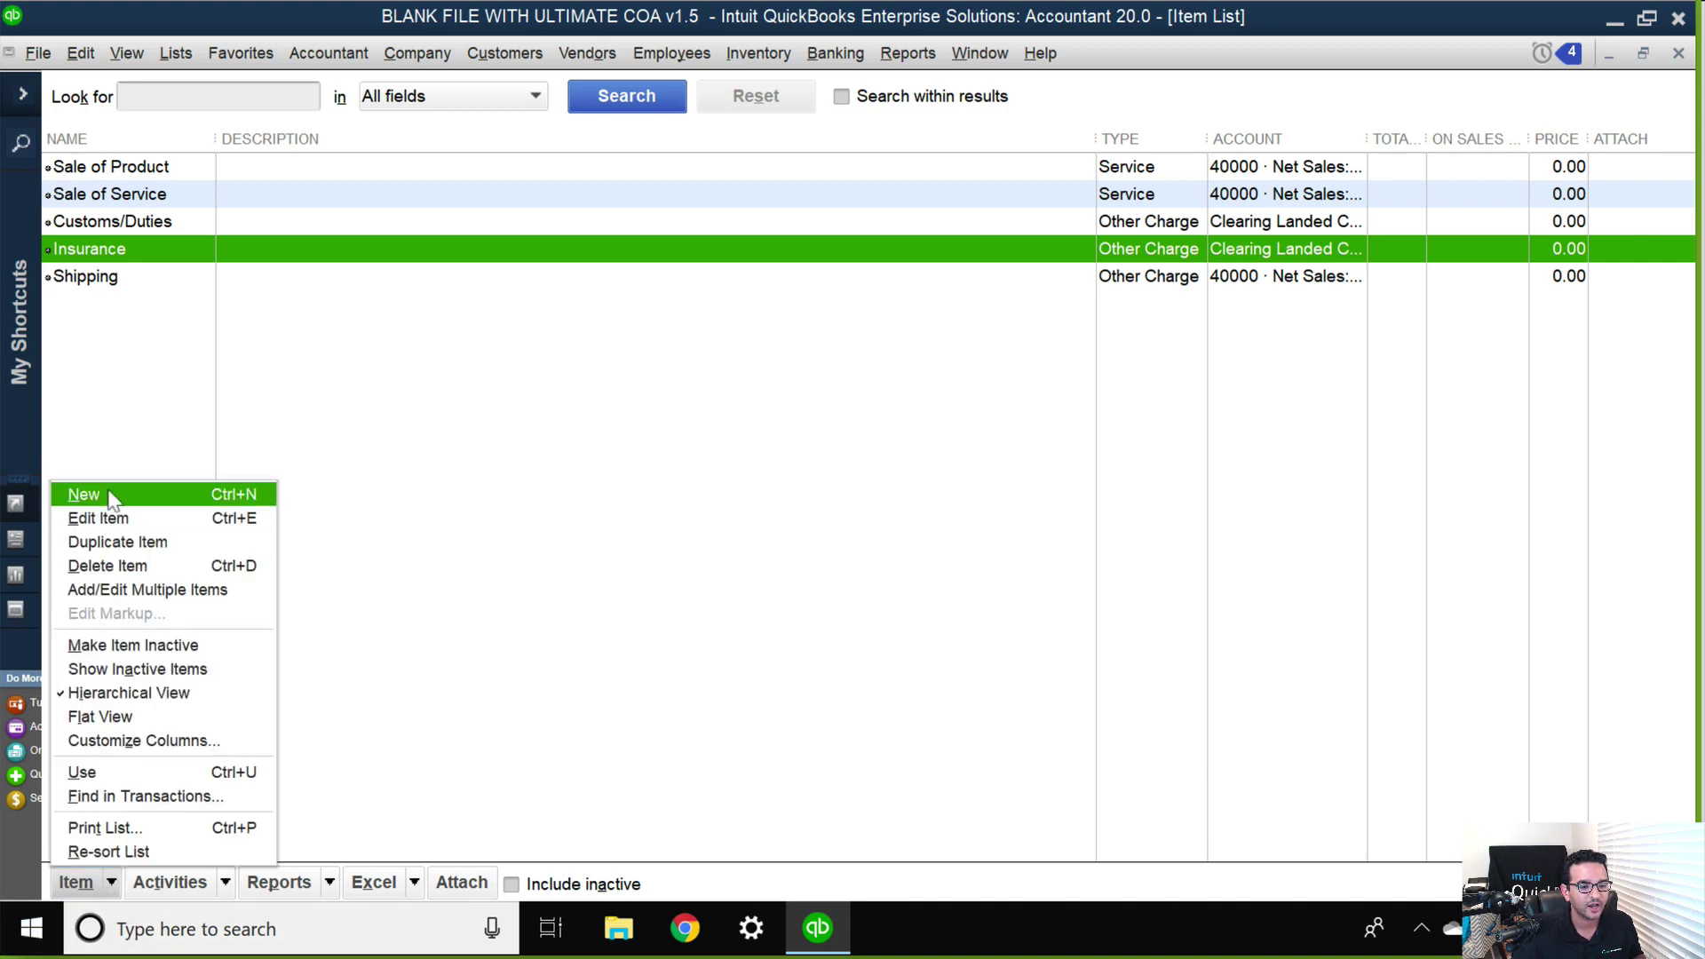
{"action": "left_click", "coordinate": [106, 494]}
{"action": "left_click", "coordinate": [147, 184]}
{"action": "left_click", "coordinate": [116, 229]}
{"action": "type", "text": "Widget 1"}
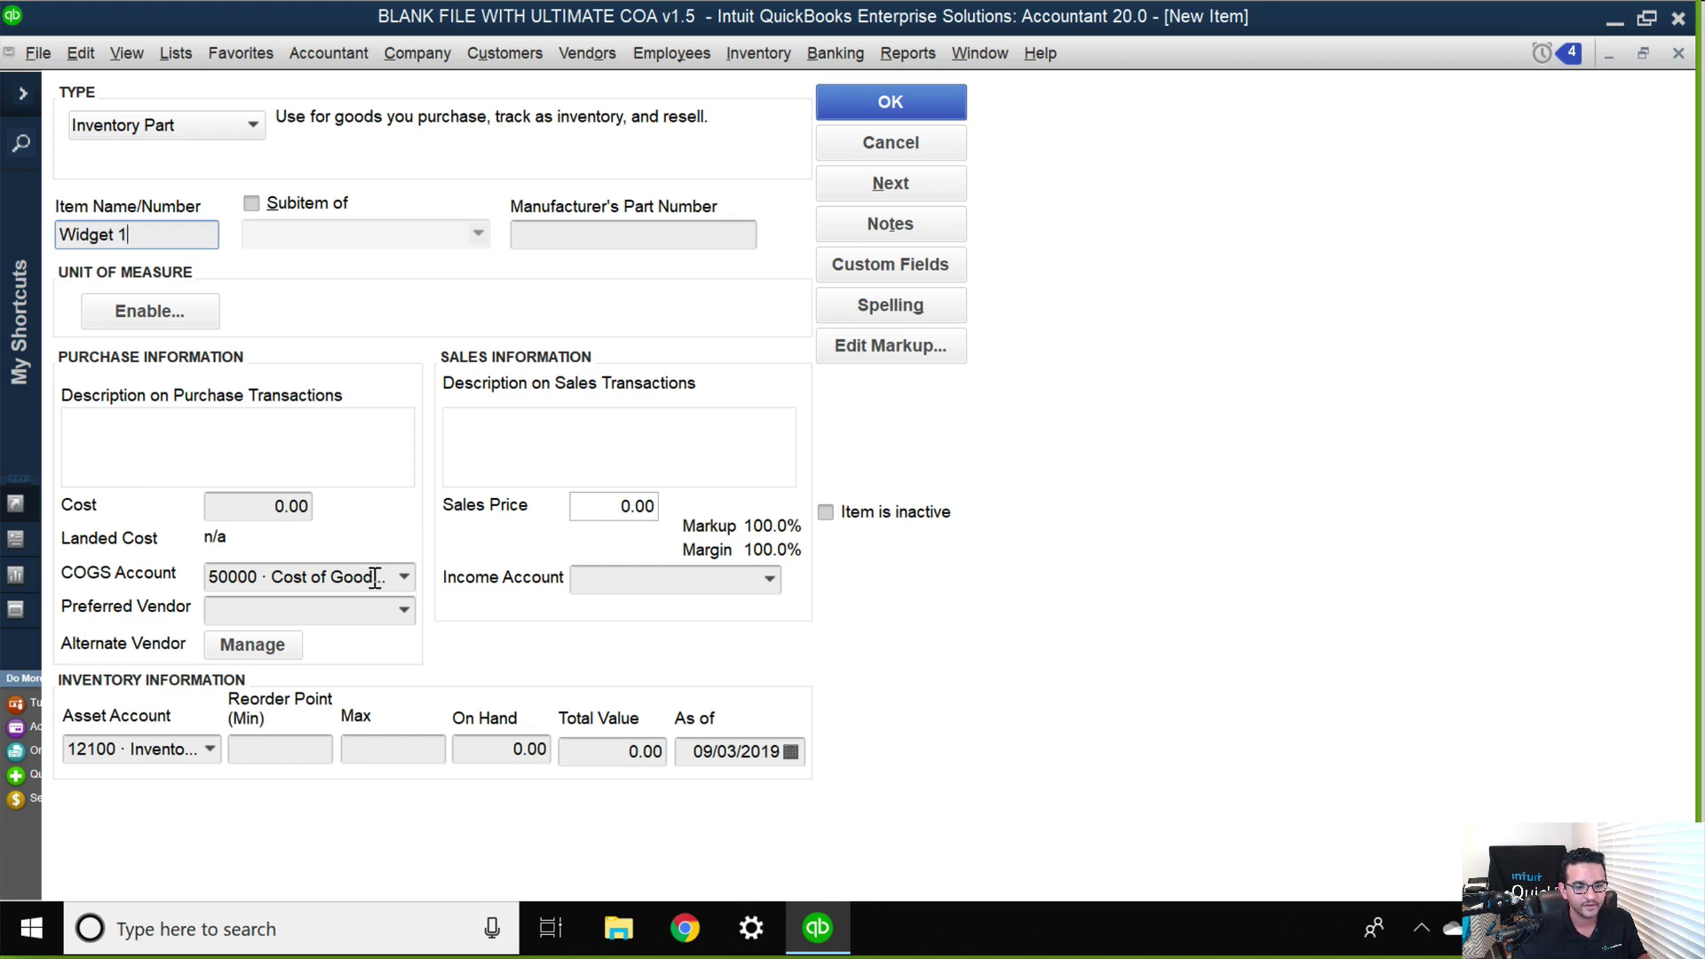
- Assign 44400 · Sales of Product under 40000 · Net Sales as Widget 1's income account
{"action": "left_click", "coordinate": [405, 576]}
{"action": "left_click", "coordinate": [683, 578]}
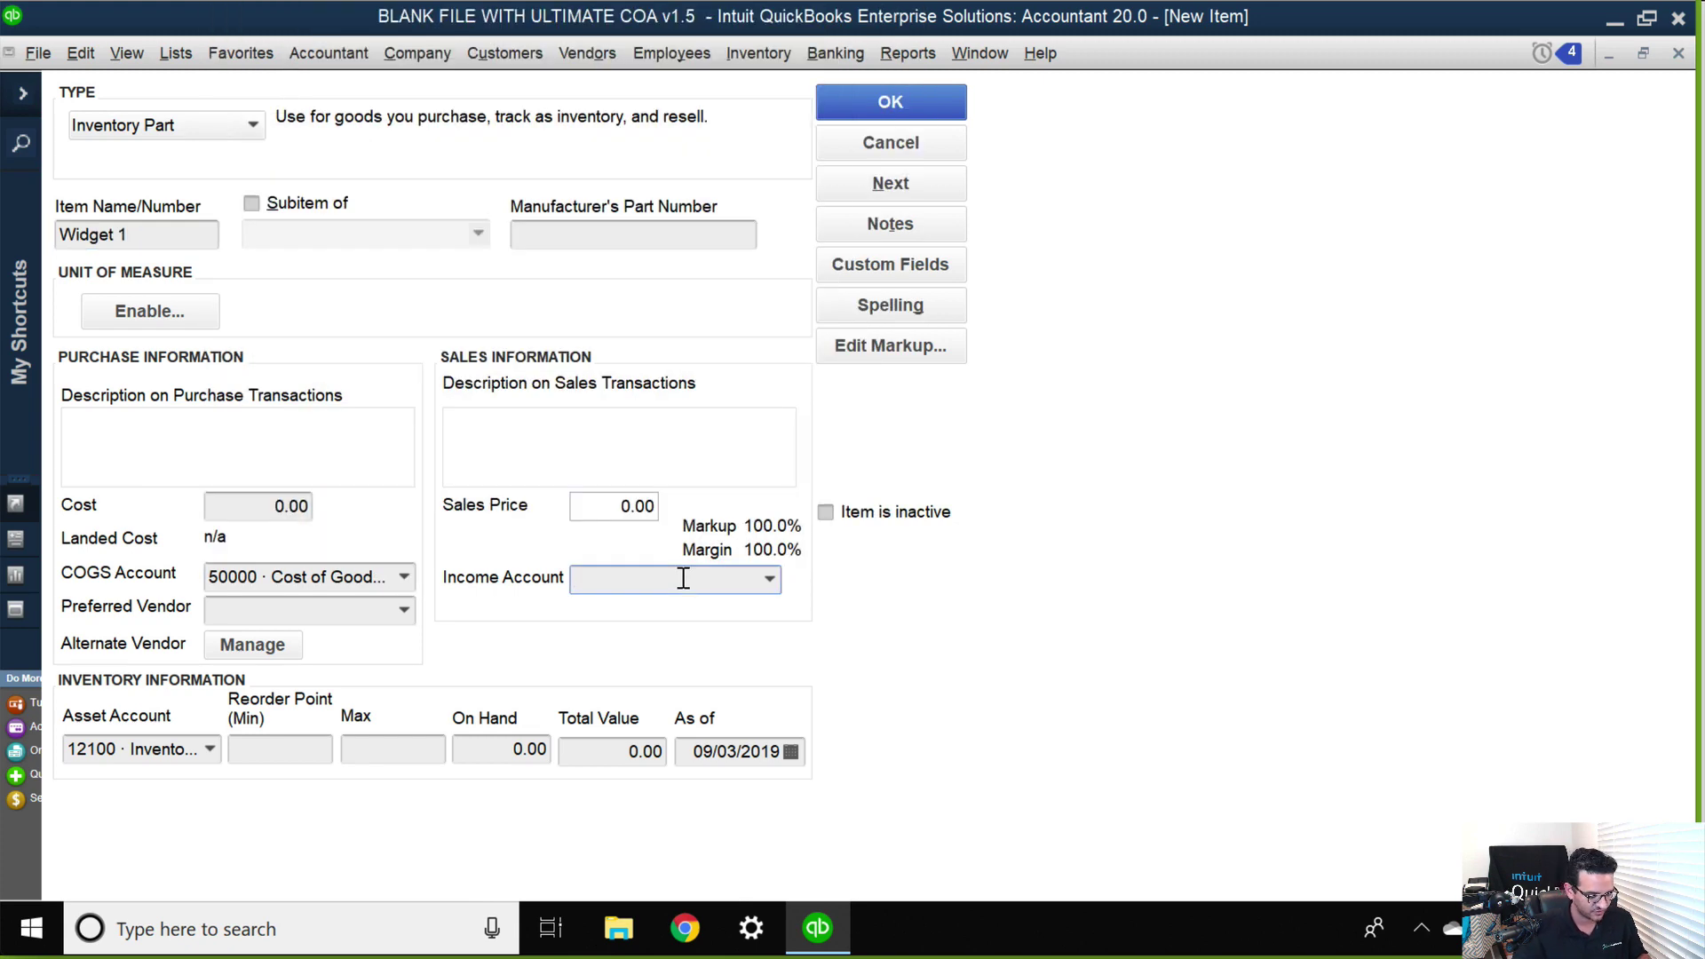
{"action": "type", "text": "Sales:4440"}
{"action": "left_click", "coordinate": [764, 749]}
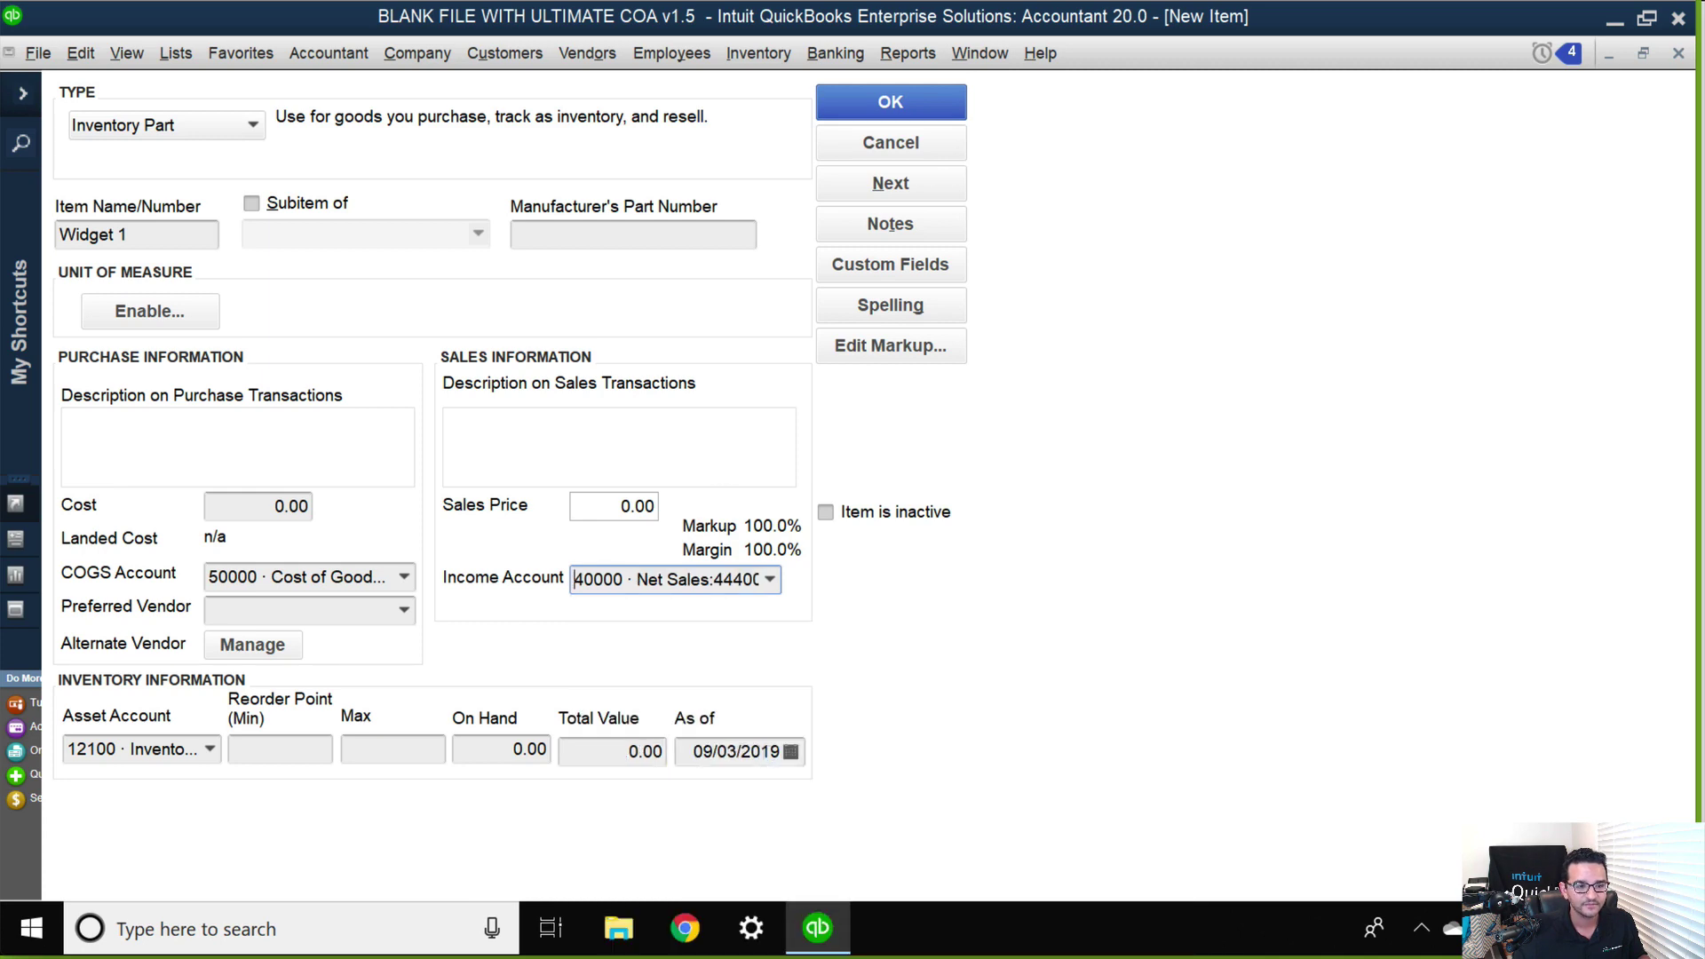
- Set Widget 1's cost to 50 and sales price to 100, and save the item
{"action": "left_click", "coordinate": [253, 502]}
{"action": "type", "text": "50"}
{"action": "key", "text": "Tab"}
{"action": "type", "text": "100"}
{"action": "key", "text": "Tab"}
{"action": "left_click", "coordinate": [891, 102]}
- Duplicate the Widget 1 item and name the copy Widget 2
{"action": "right_click", "coordinate": [130, 223]}
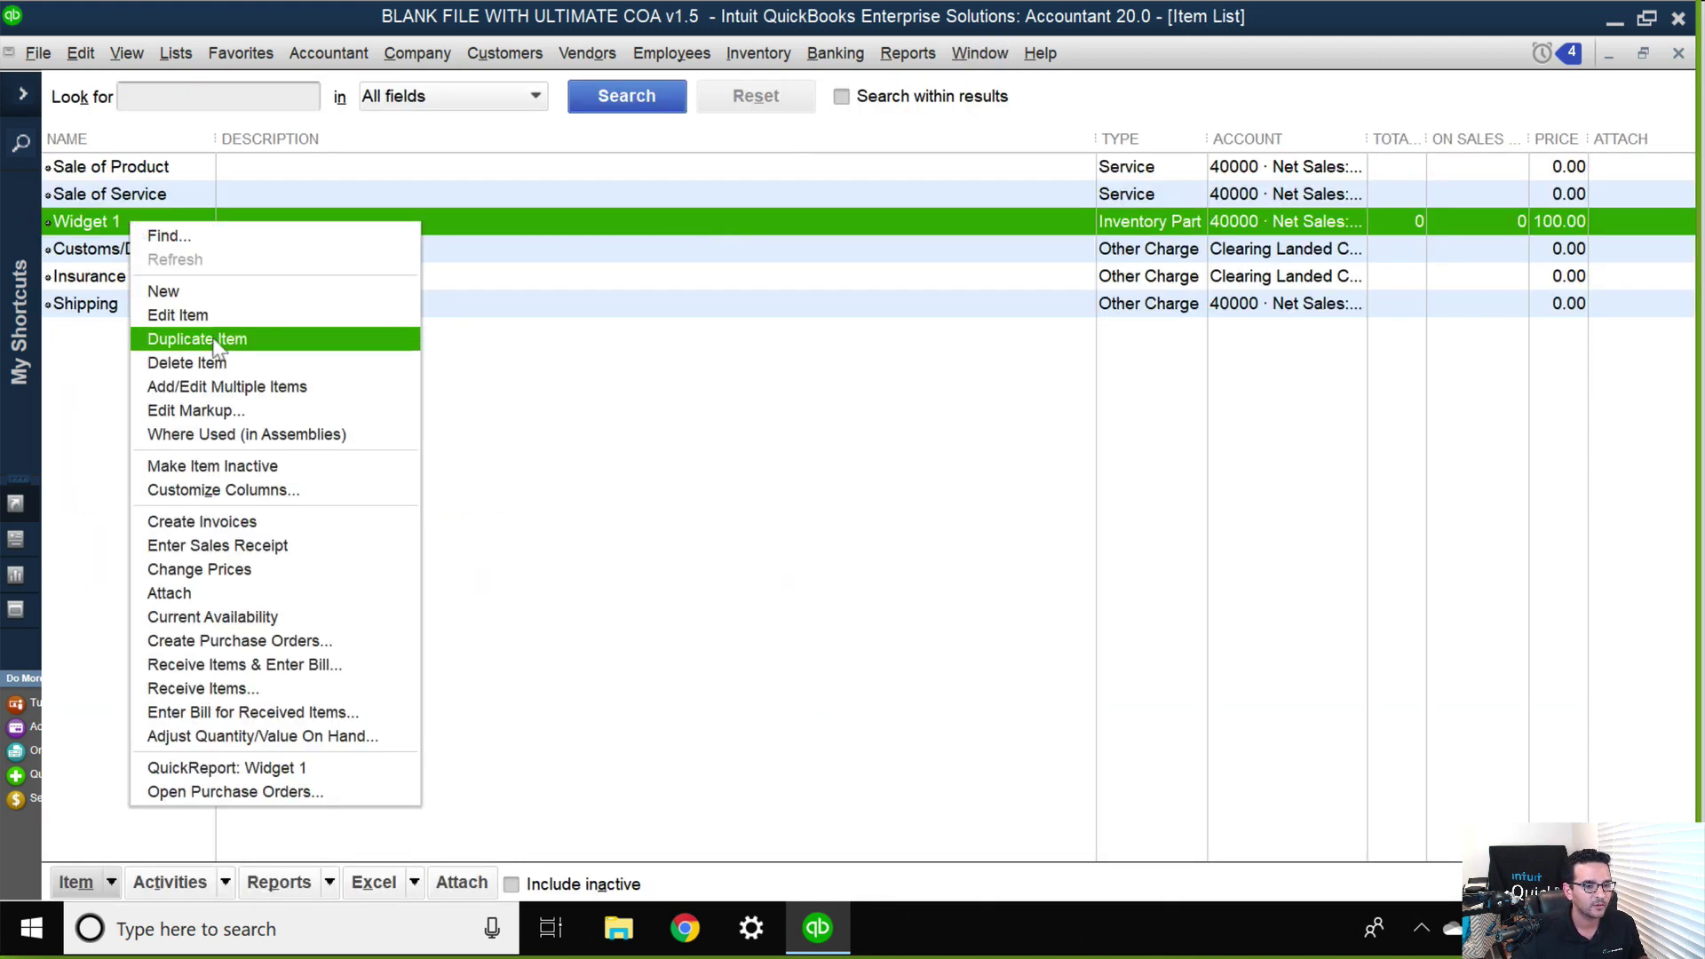
{"action": "left_click", "coordinate": [215, 338]}
{"action": "left_click_drag", "start_coordinate": [90, 240], "coordinate": [10, 238]}
{"action": "key", "text": "Delete"}
{"action": "key", "text": "Delete"}
{"action": "key", "text": "BackSpace"}
{"action": "type", "text": "2"}
- Set Widget 2's cost to 100 and sales price to 180, and save the item
{"action": "left_click", "coordinate": [228, 502]}
{"action": "type", "text": "100"}
{"action": "key", "text": "Tab"}
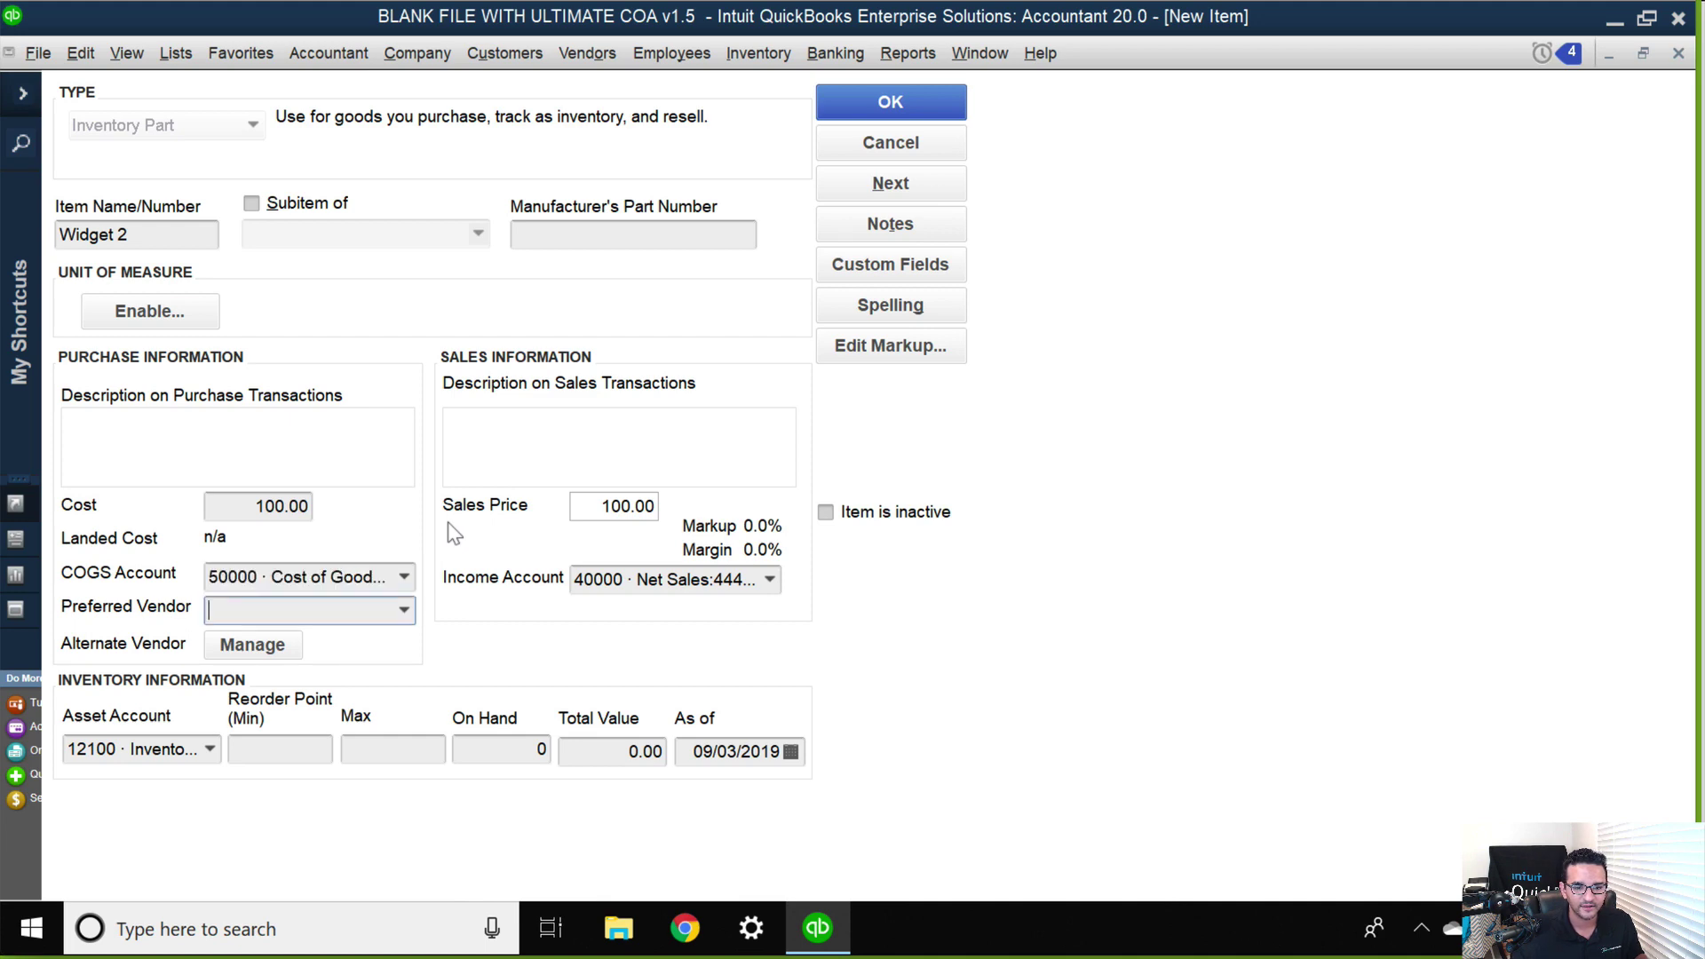
{"action": "left_click", "coordinate": [573, 505]}
{"action": "type", "text": "180"}
{"action": "key", "text": "Tab"}
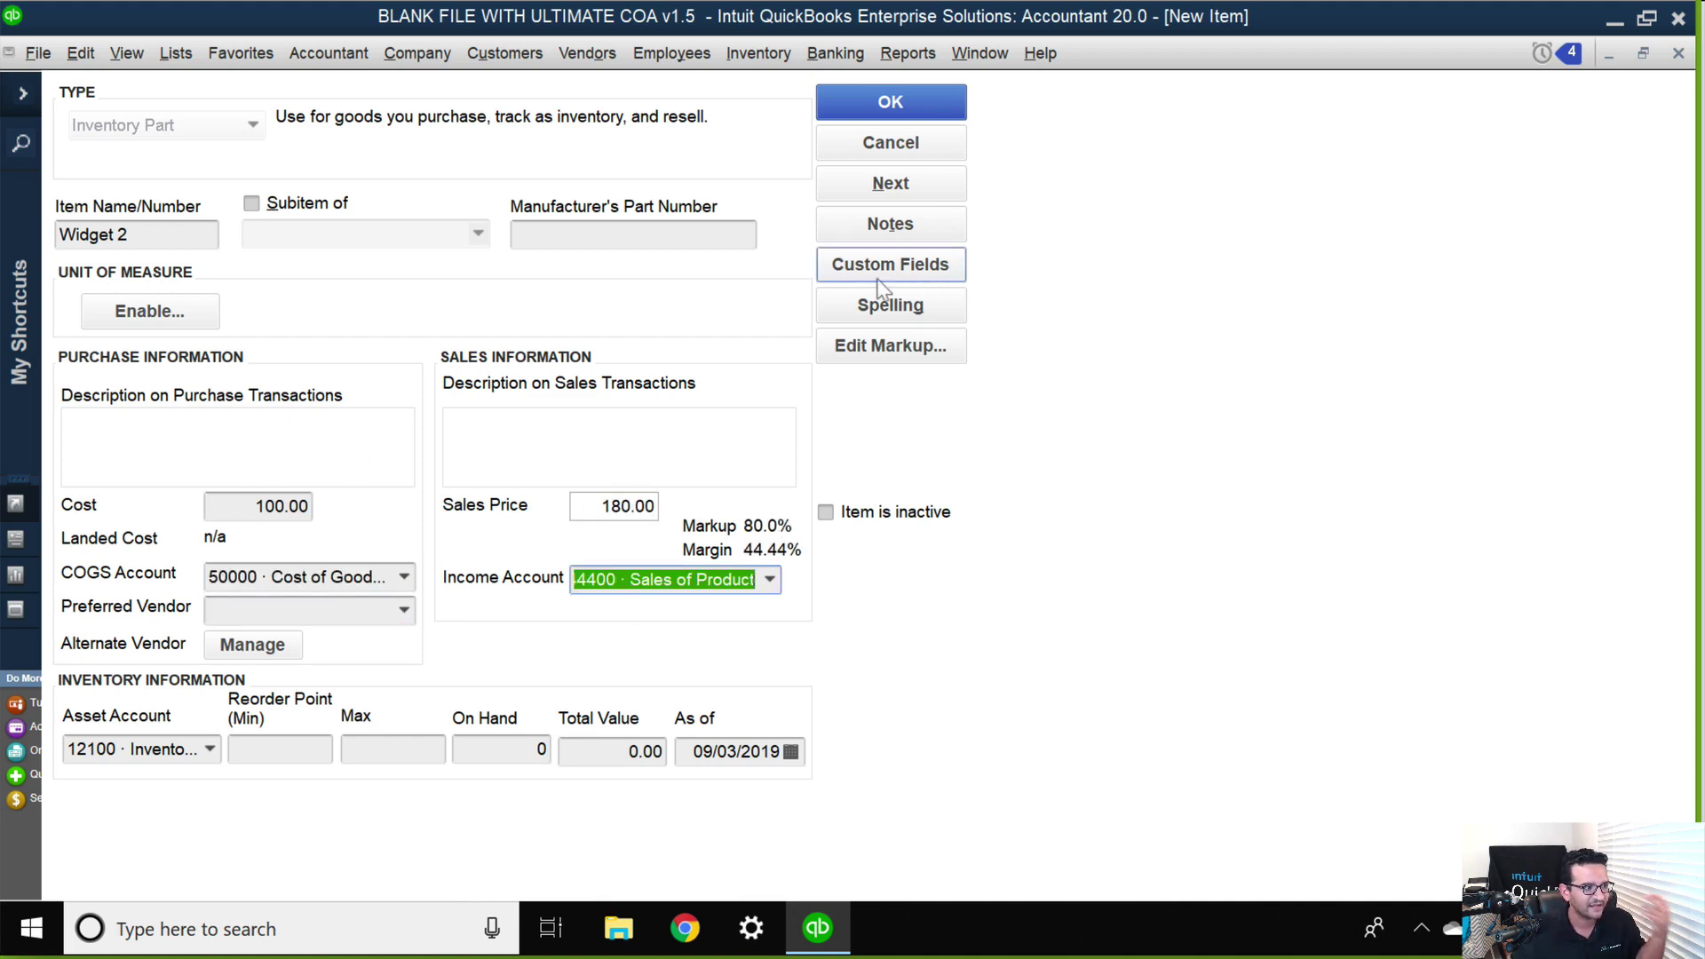
{"action": "left_click", "coordinate": [892, 105]}
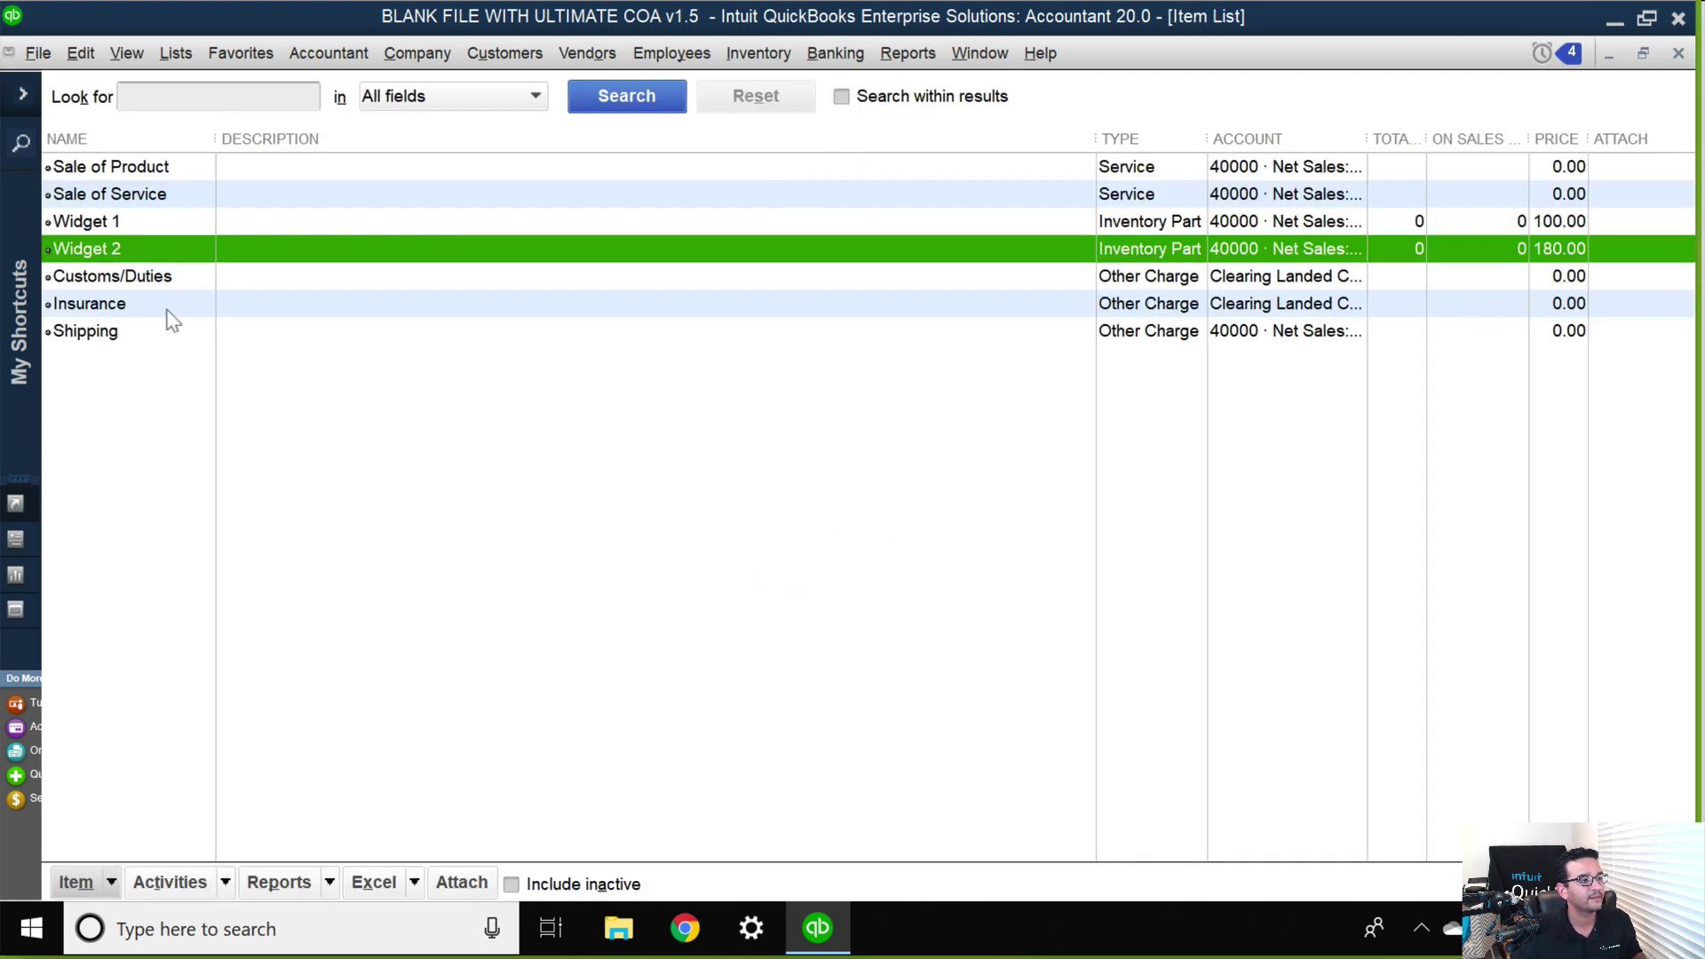
- Duplicate the Widget 2 item and name the copy Widget 3
{"action": "right_click", "coordinate": [112, 253]}
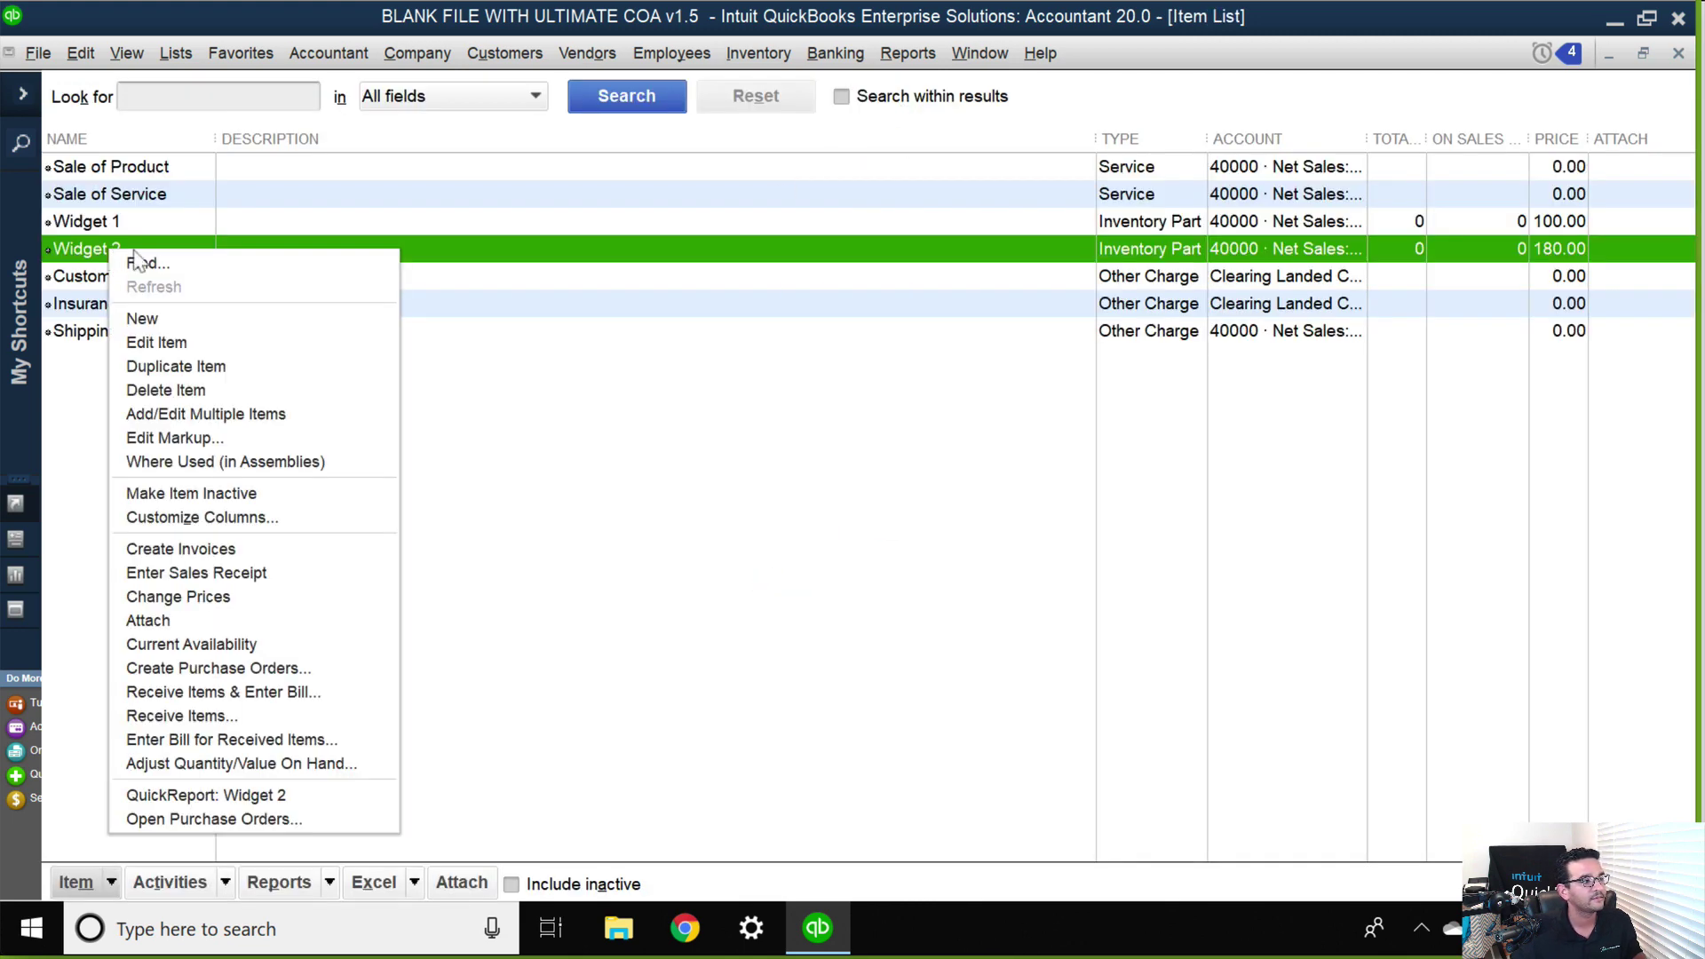
{"action": "left_click", "coordinate": [205, 371]}
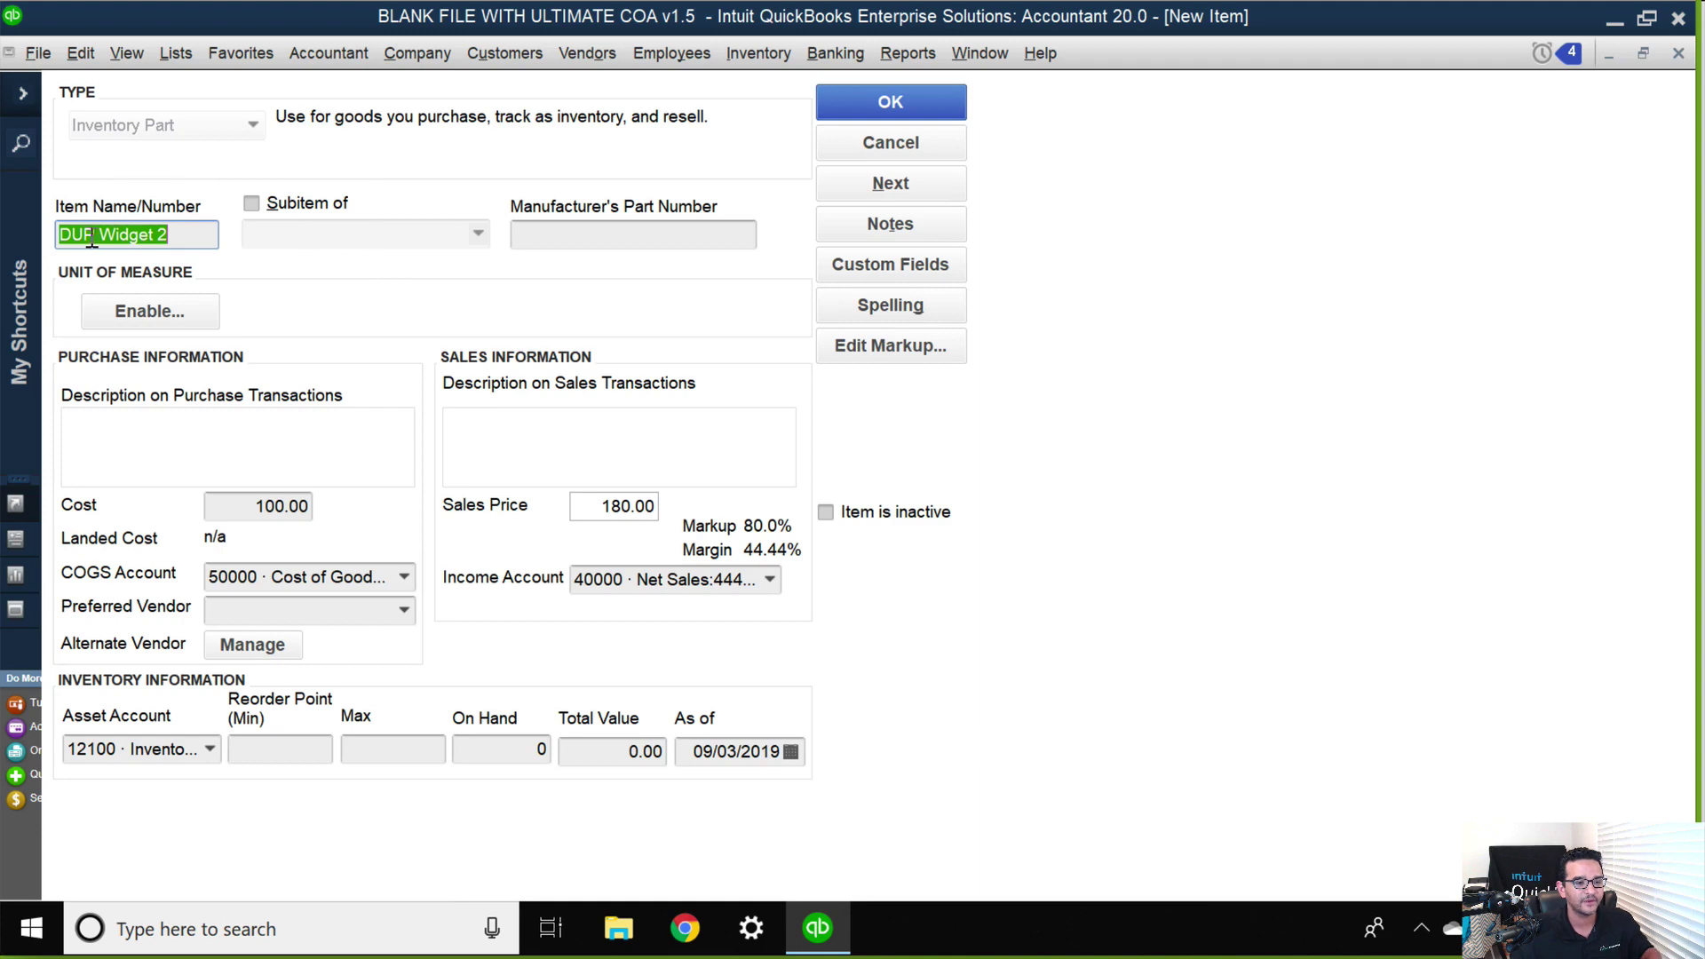
{"action": "left_click_drag", "start_coordinate": [103, 238], "coordinate": [58, 236]}
{"action": "key", "text": "BackSpace"}
{"action": "key", "text": "BackSpace"}
{"action": "type", "text": "3"}
- Set Widget 3's cost to 15 and sales price to 25, and save the item
{"action": "left_click", "coordinate": [251, 505]}
{"action": "type", "text": "15"}
{"action": "key", "text": "Tab"}
{"action": "left_click", "coordinate": [613, 506]}
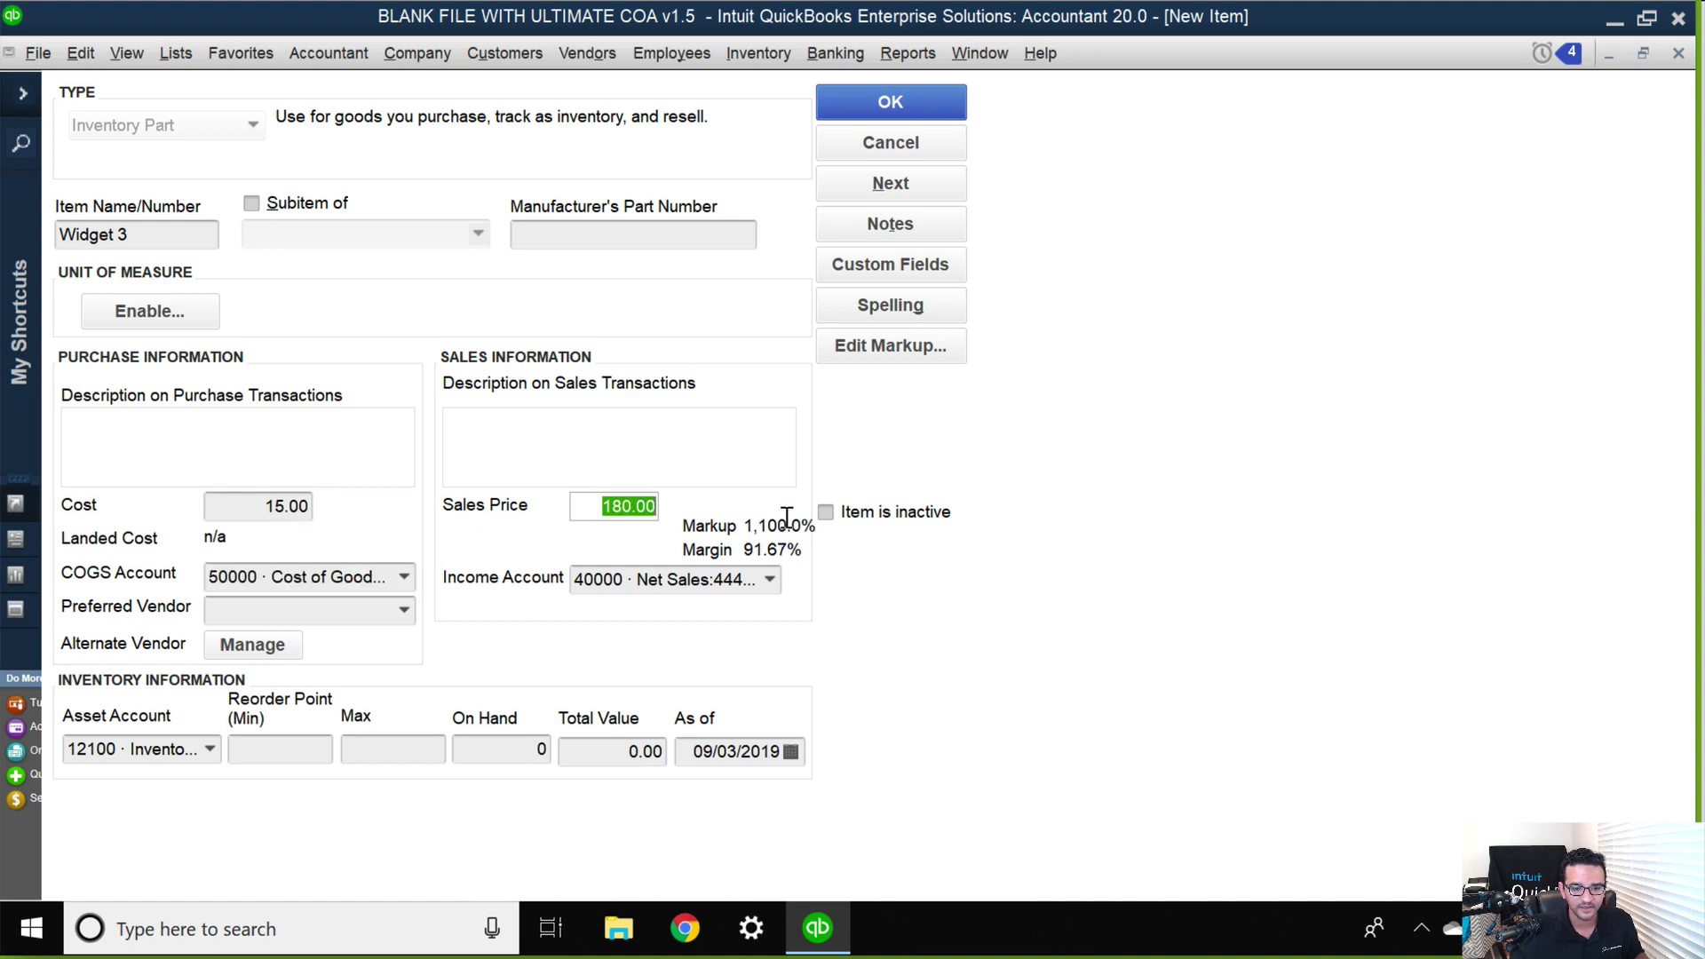
{"action": "type", "text": "25"}
{"action": "key", "text": "Tab"}
{"action": "left_click", "coordinate": [883, 107]}
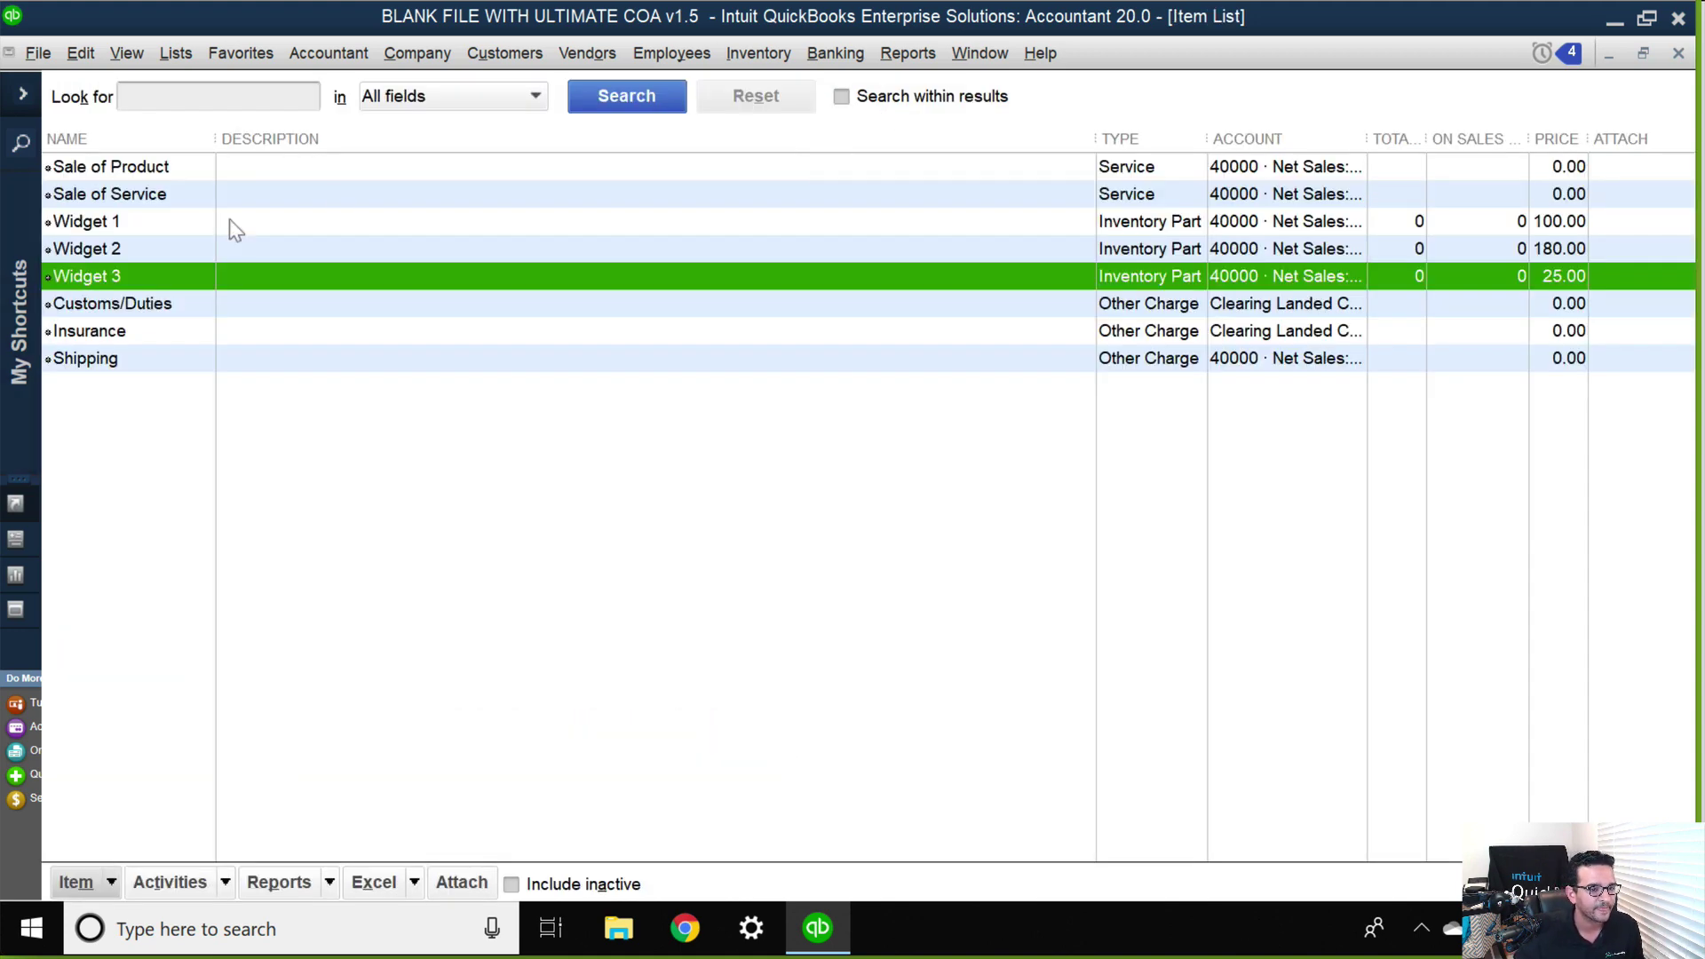
- Start a new vendor bill and add Wholesale World as its new vendor
{"action": "left_click", "coordinate": [595, 54]}
{"action": "left_click", "coordinate": [604, 141]}
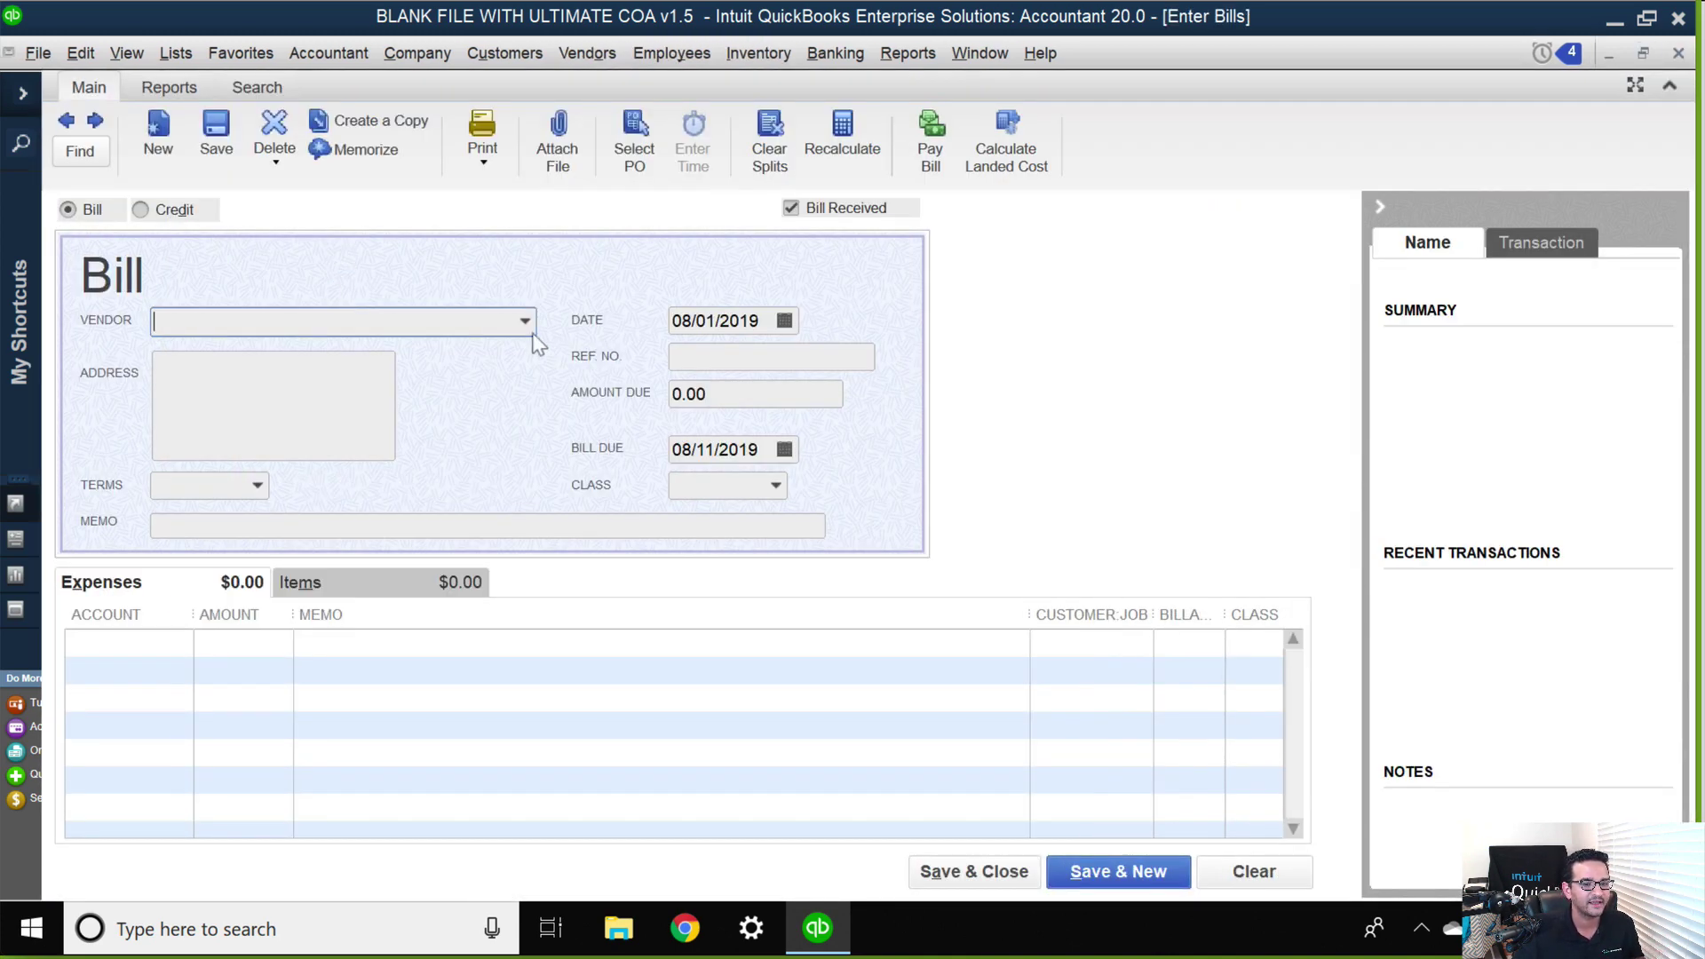
{"action": "left_click", "coordinate": [526, 324]}
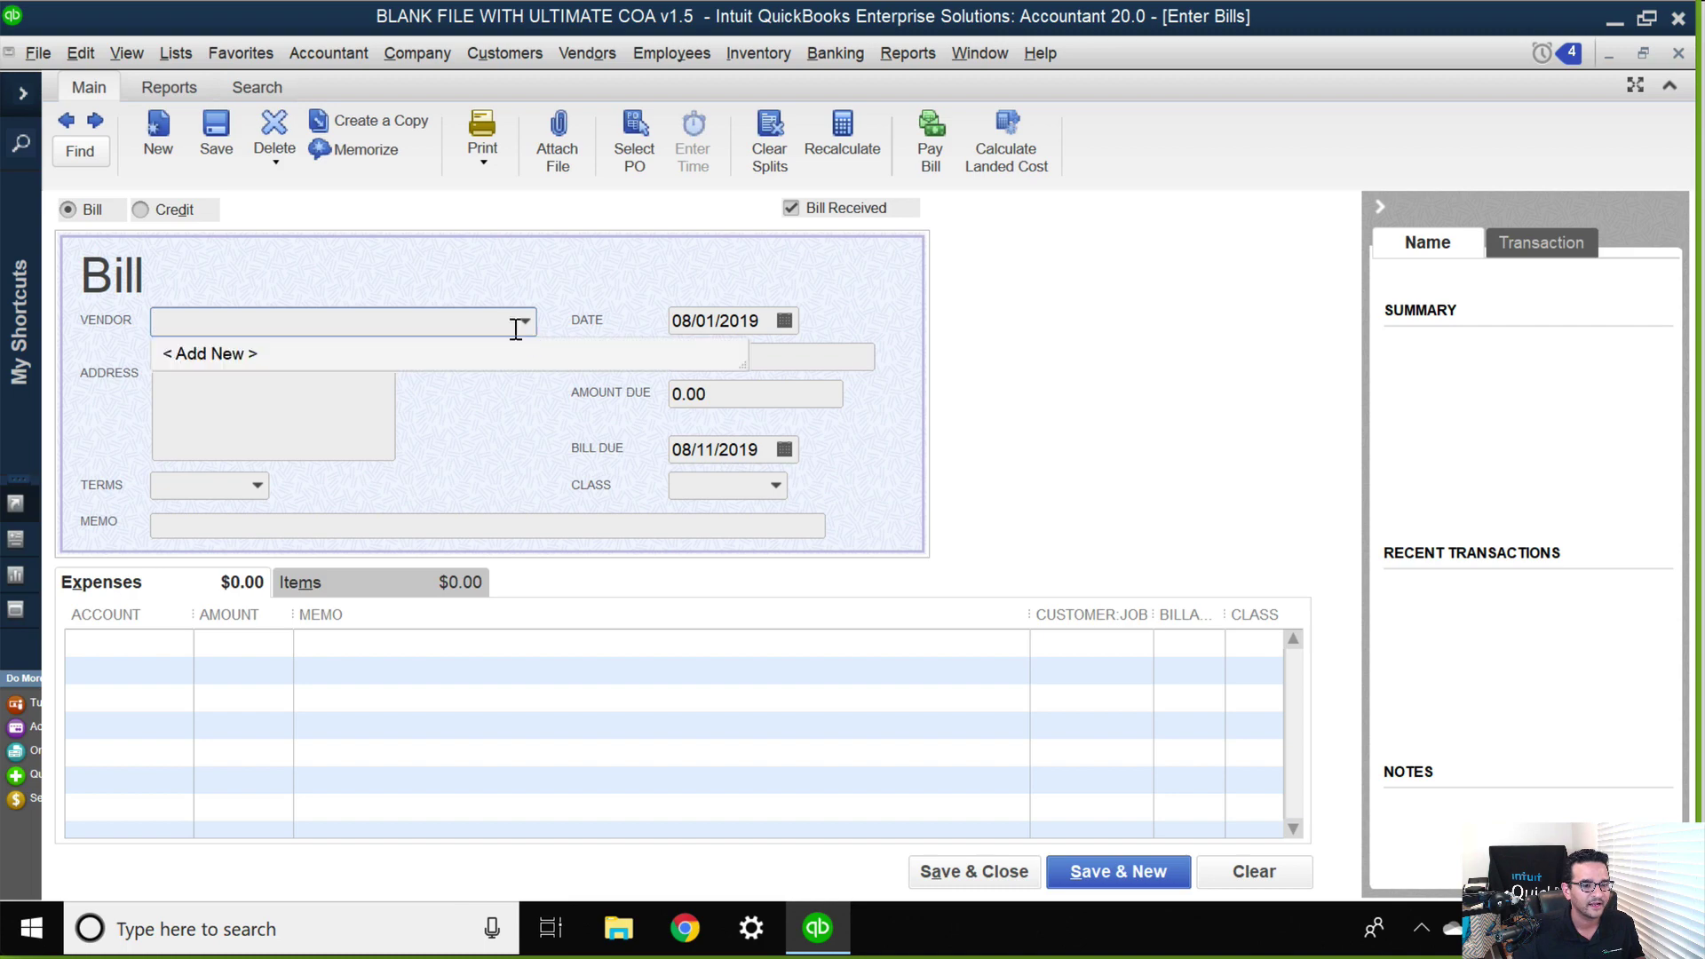
{"action": "left_click", "coordinate": [228, 362]}
{"action": "type", "text": "Wh"}
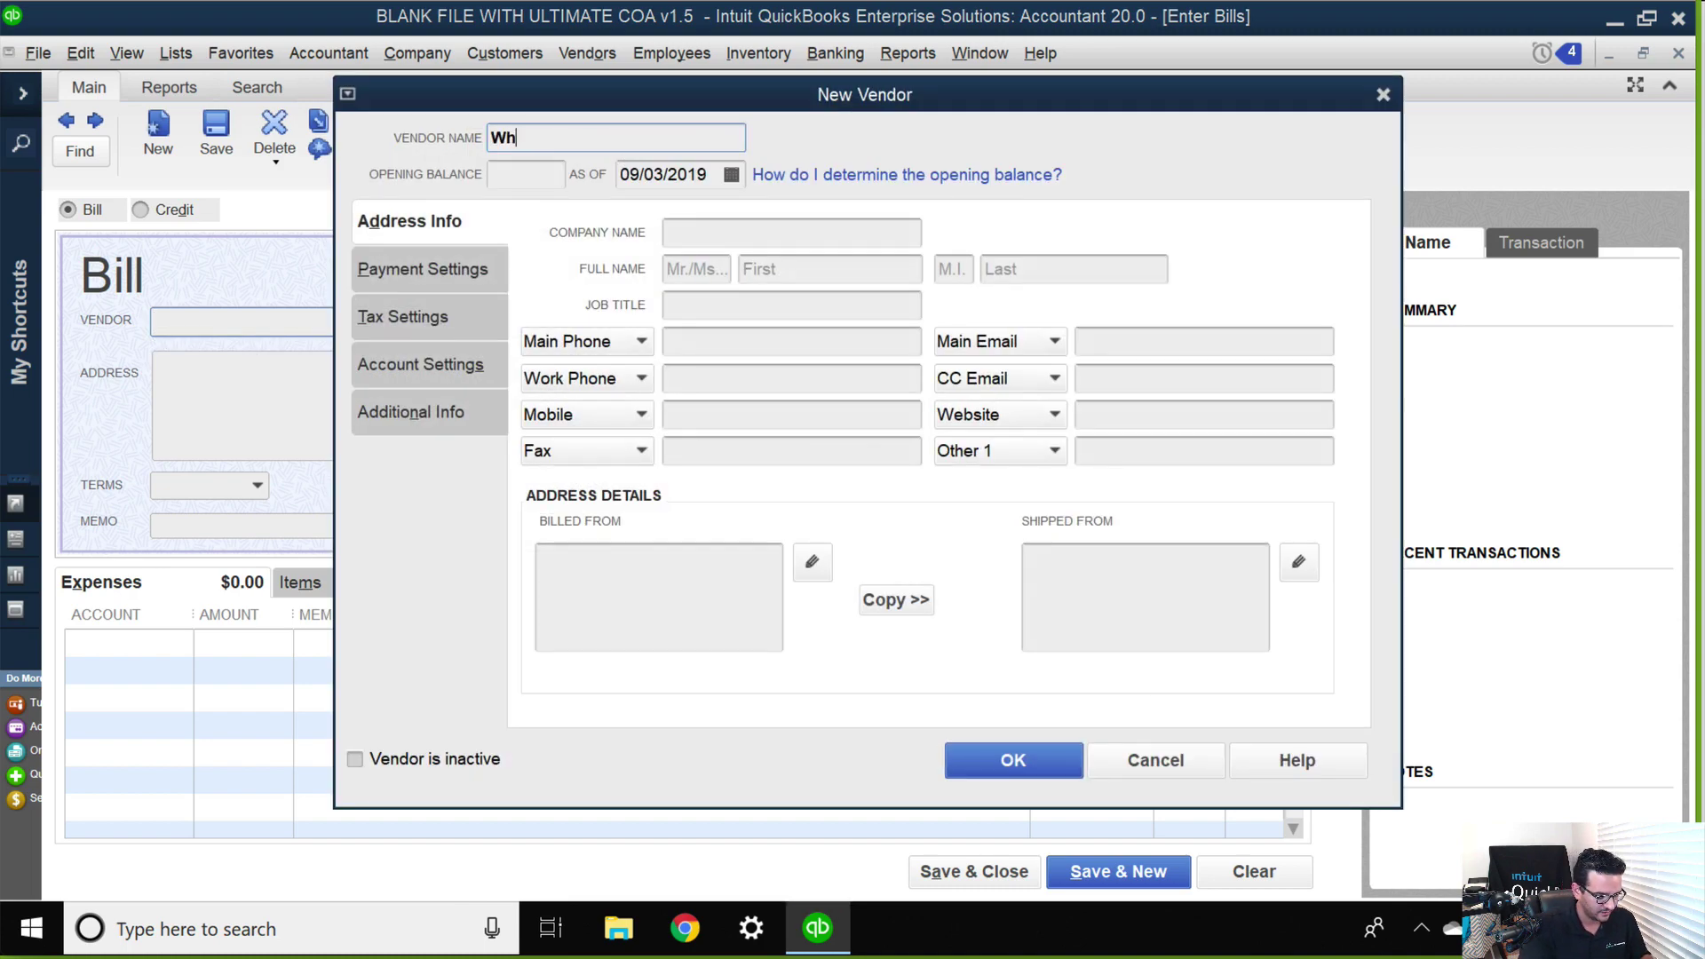
{"action": "type", "text": "olesale Wor"}
{"action": "key", "text": "Return"}
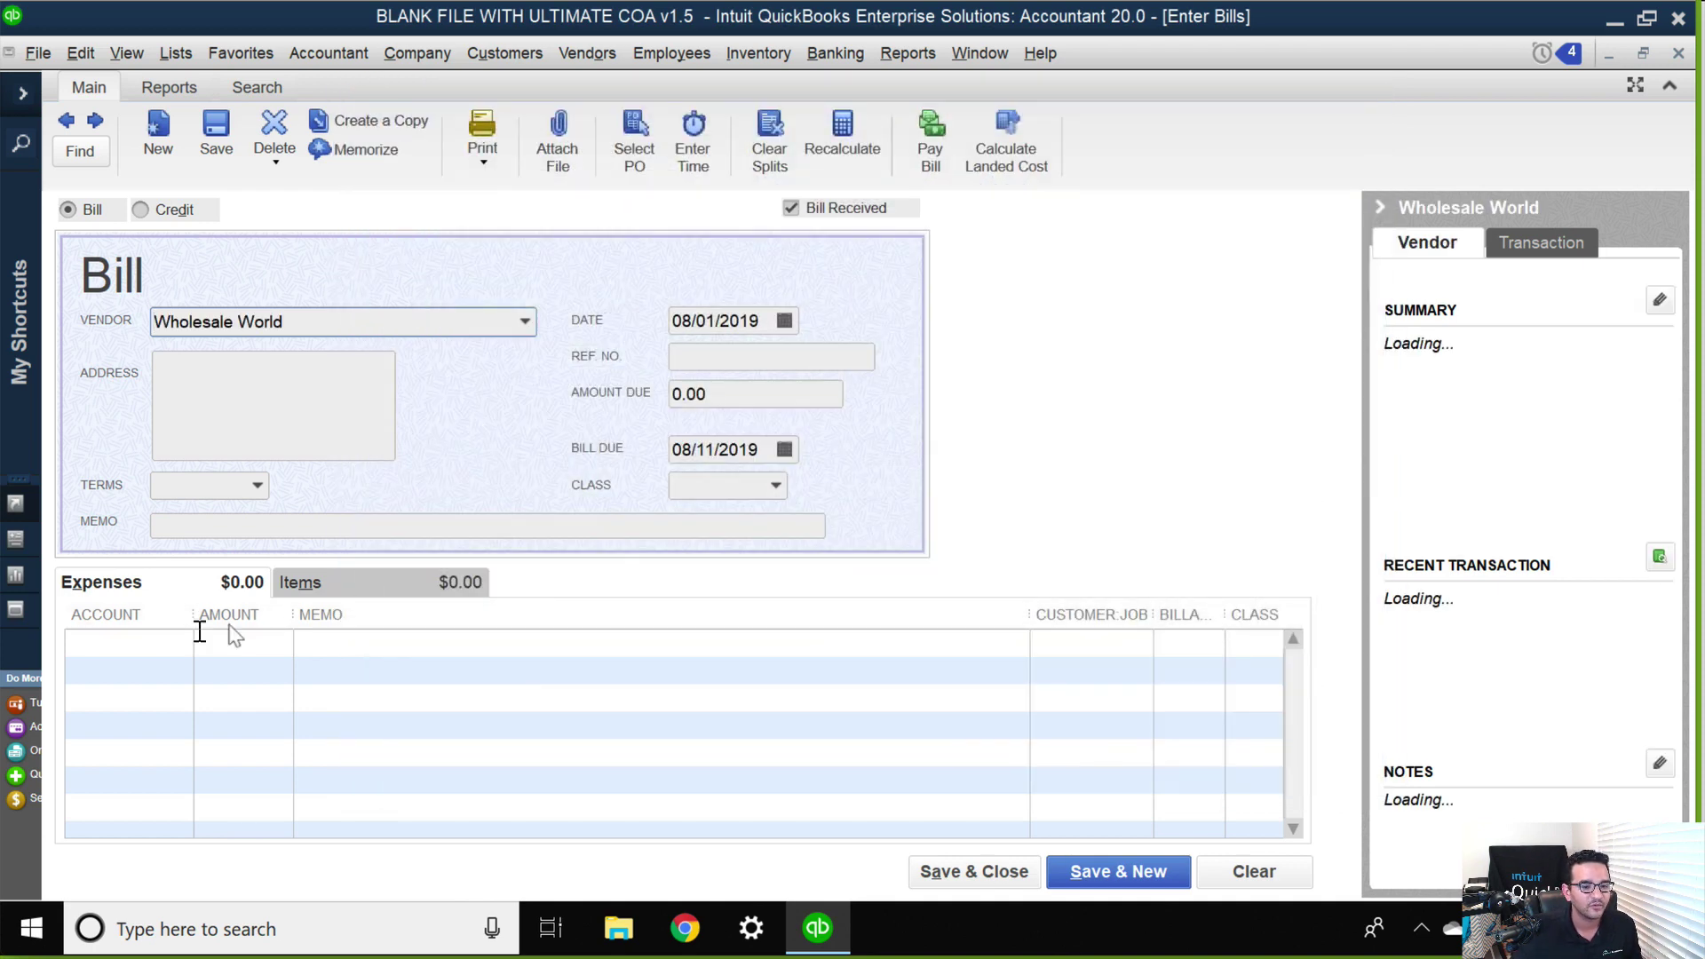
- Add Widget 1, Widget 2 and Widget 3 as item lines on the Wholesale World bill
{"action": "left_click", "coordinate": [306, 586]}
{"action": "left_click", "coordinate": [364, 643]}
{"action": "left_click", "coordinate": [160, 785]}
{"action": "left_click", "coordinate": [358, 668]}
{"action": "left_click", "coordinate": [363, 668]}
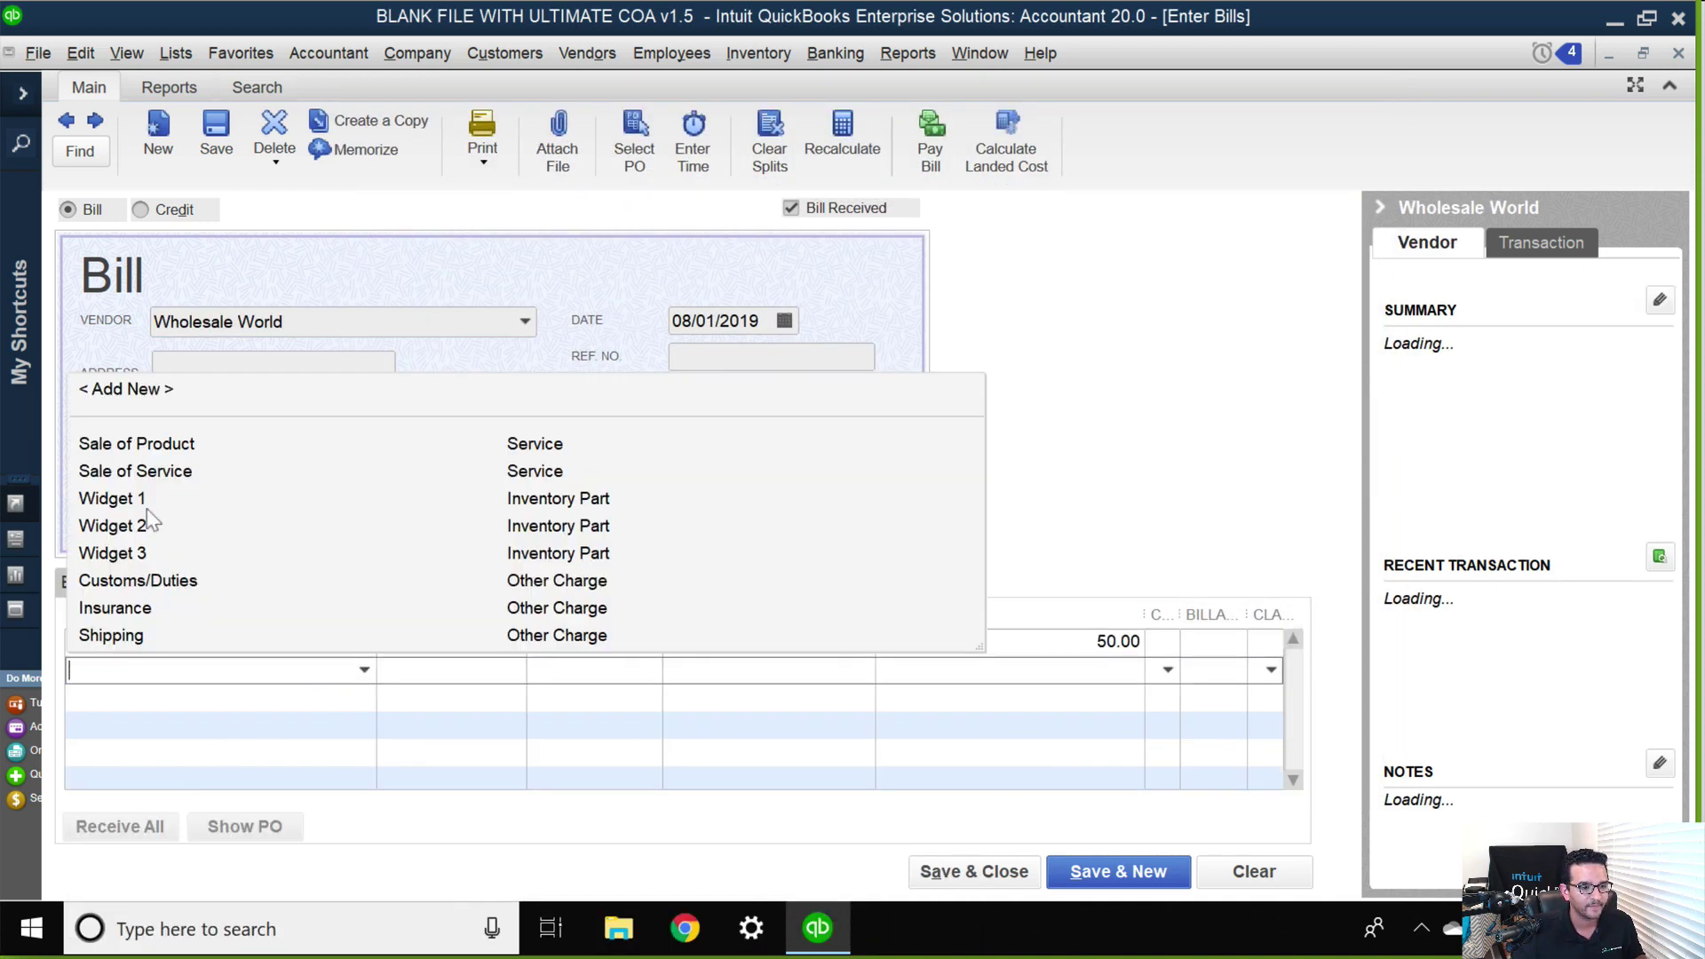
{"action": "left_click", "coordinate": [142, 526]}
{"action": "left_click", "coordinate": [368, 700]}
{"action": "left_click", "coordinate": [368, 700]}
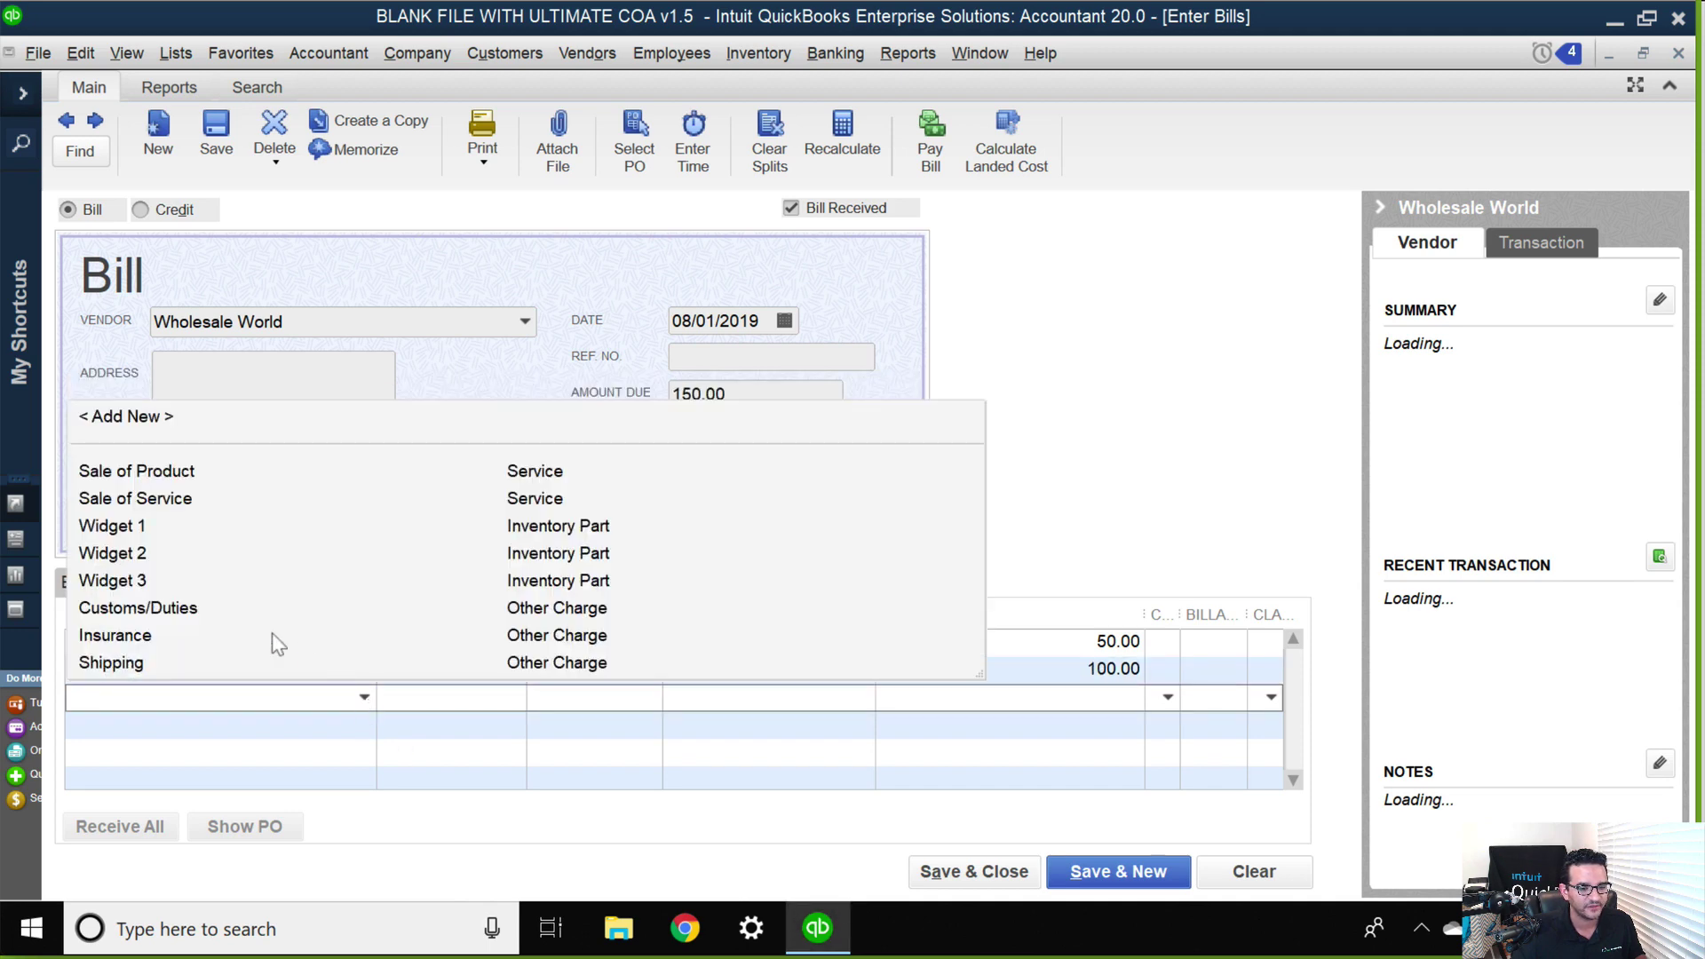
{"action": "left_click", "coordinate": [182, 586]}
- Set the quantity of all three widget lines to 100, then save and close the bill
{"action": "left_click", "coordinate": [610, 653]}
{"action": "type", "text": "100"}
{"action": "key", "text": "Down"}
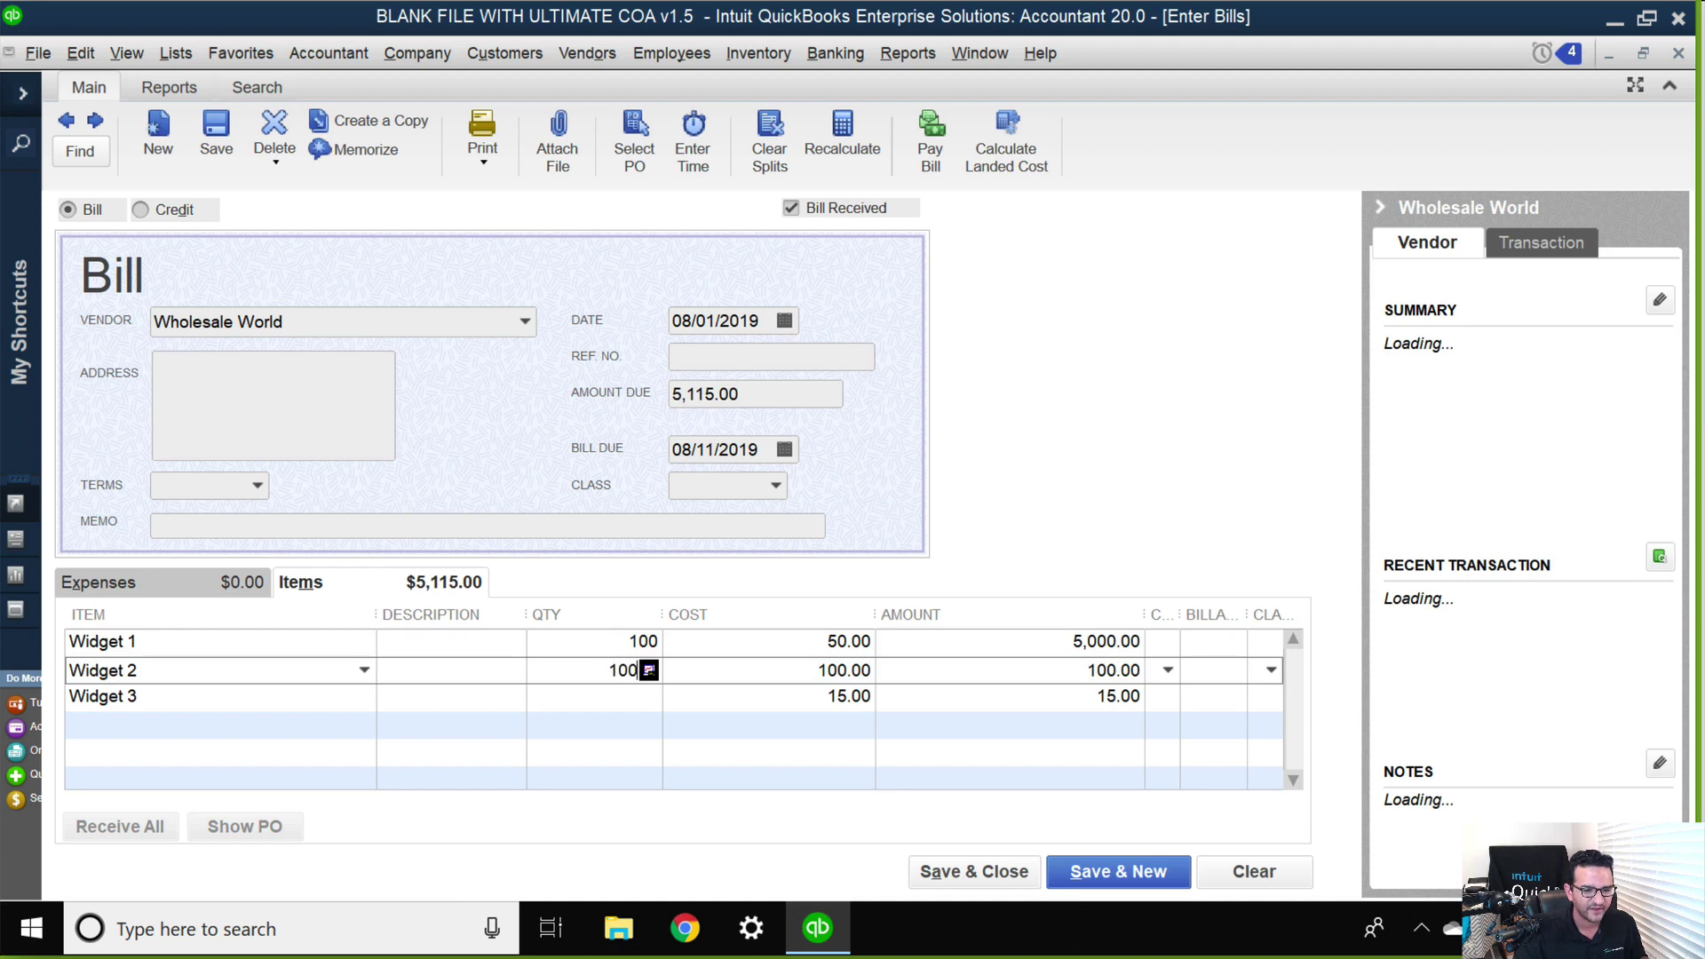
{"action": "type", "text": "100"}
{"action": "key", "text": "Down"}
{"action": "type", "text": "100"}
{"action": "key", "text": "Tab"}
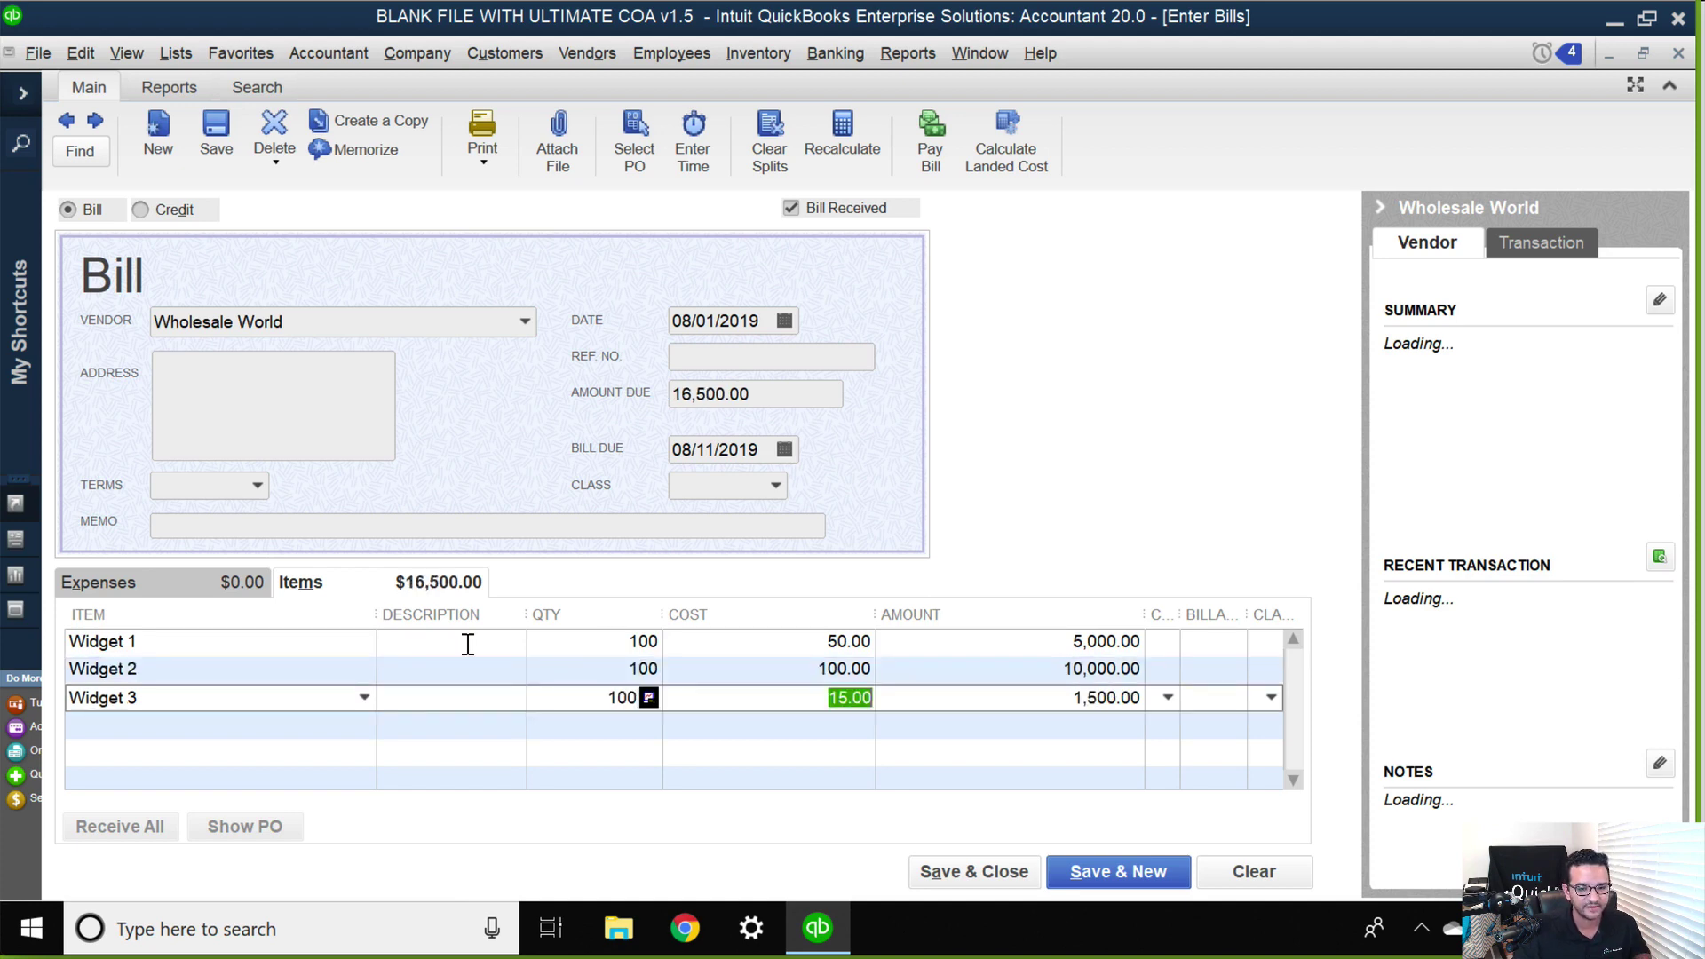
{"action": "left_click", "coordinate": [216, 132]}
{"action": "left_click", "coordinate": [814, 354]}
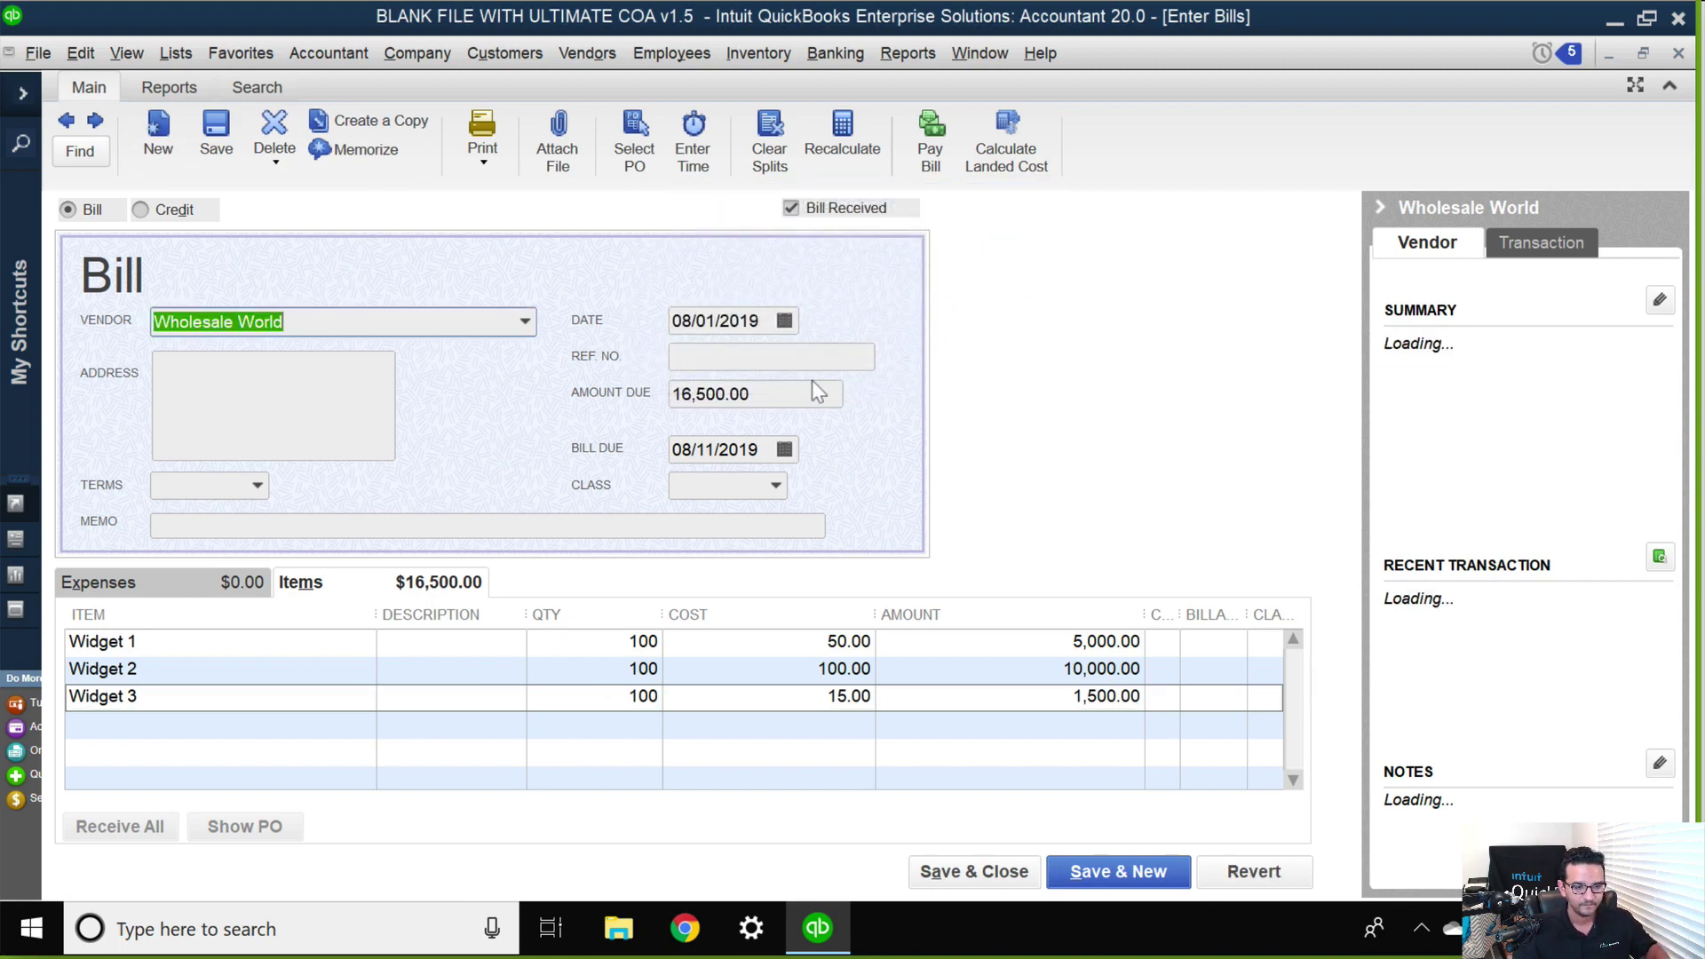
{"action": "key", "text": "Escape"}
- Open the Inventory Valuation Summary report and examine the widgets' quantities, average costs and asset values
{"action": "left_click", "coordinate": [899, 54]}
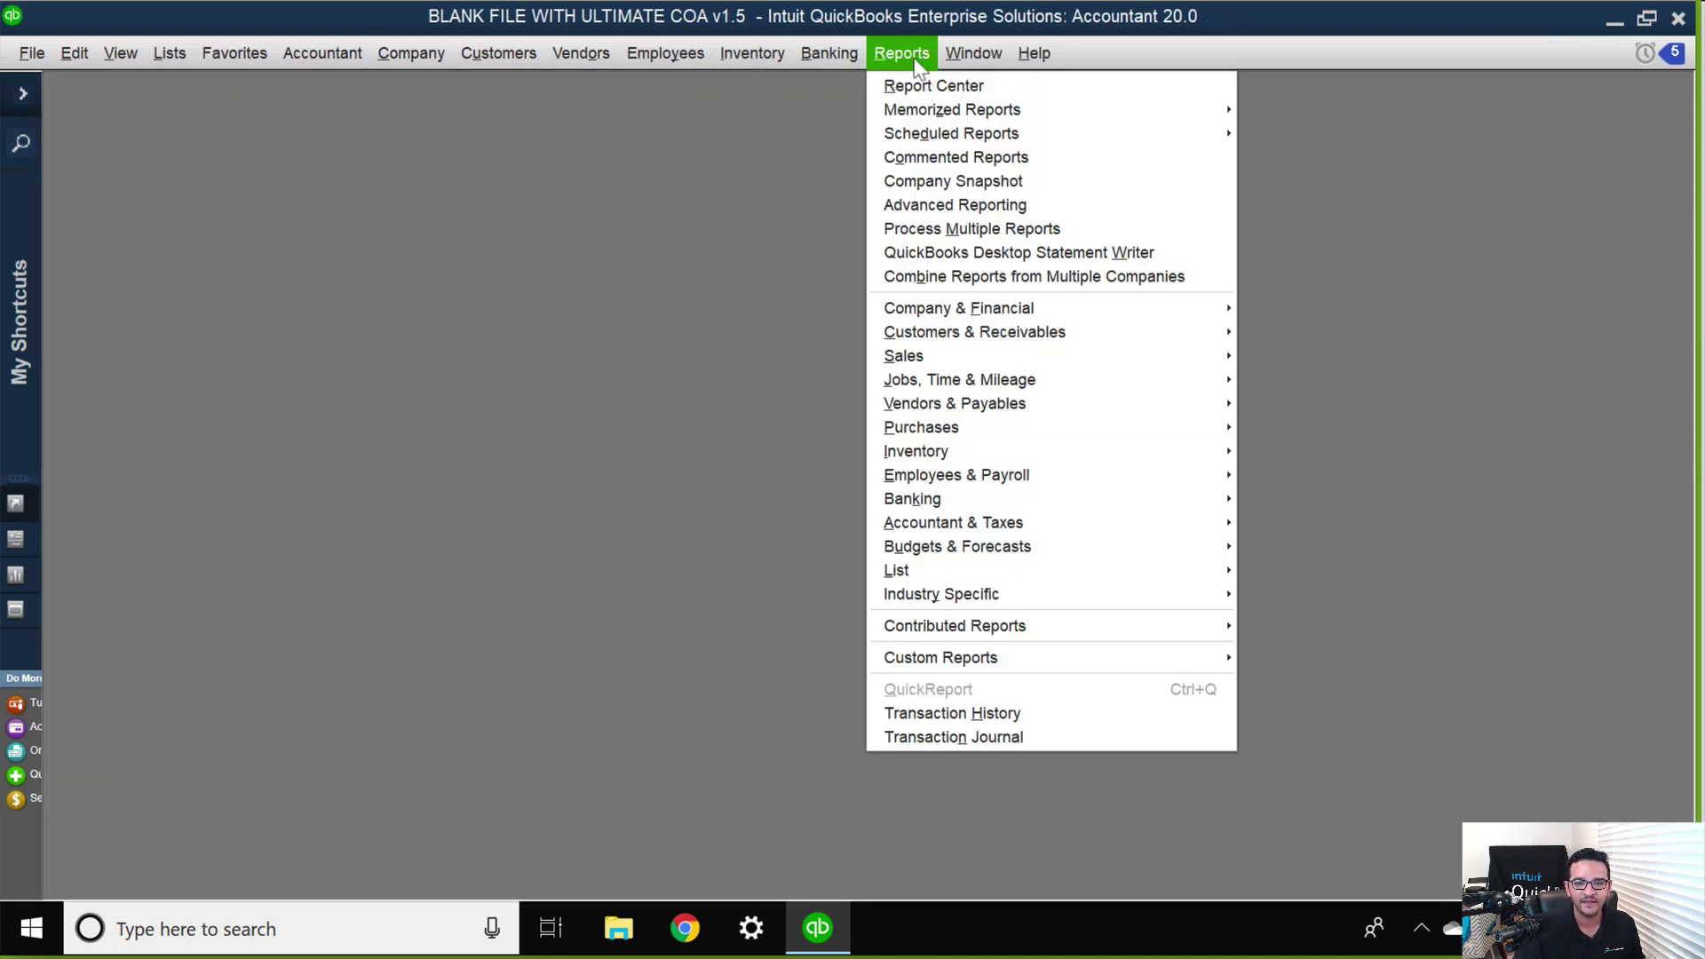
{"action": "mouse_move", "coordinate": [955, 458]}
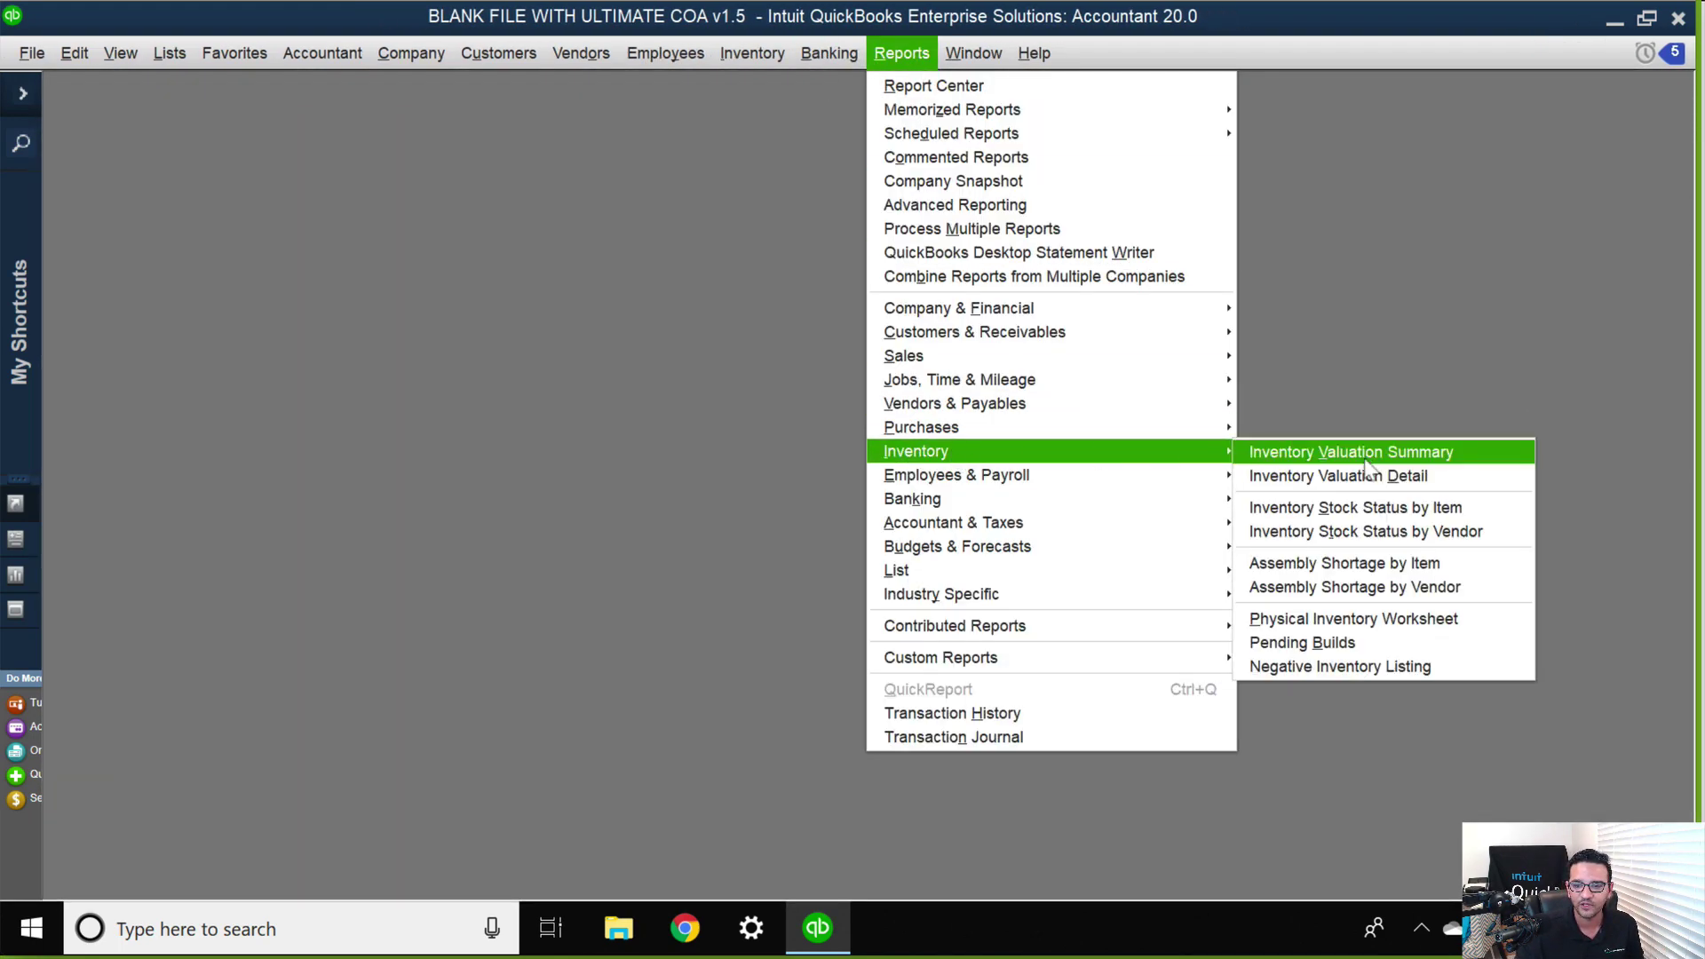
{"action": "left_click", "coordinate": [1357, 455]}
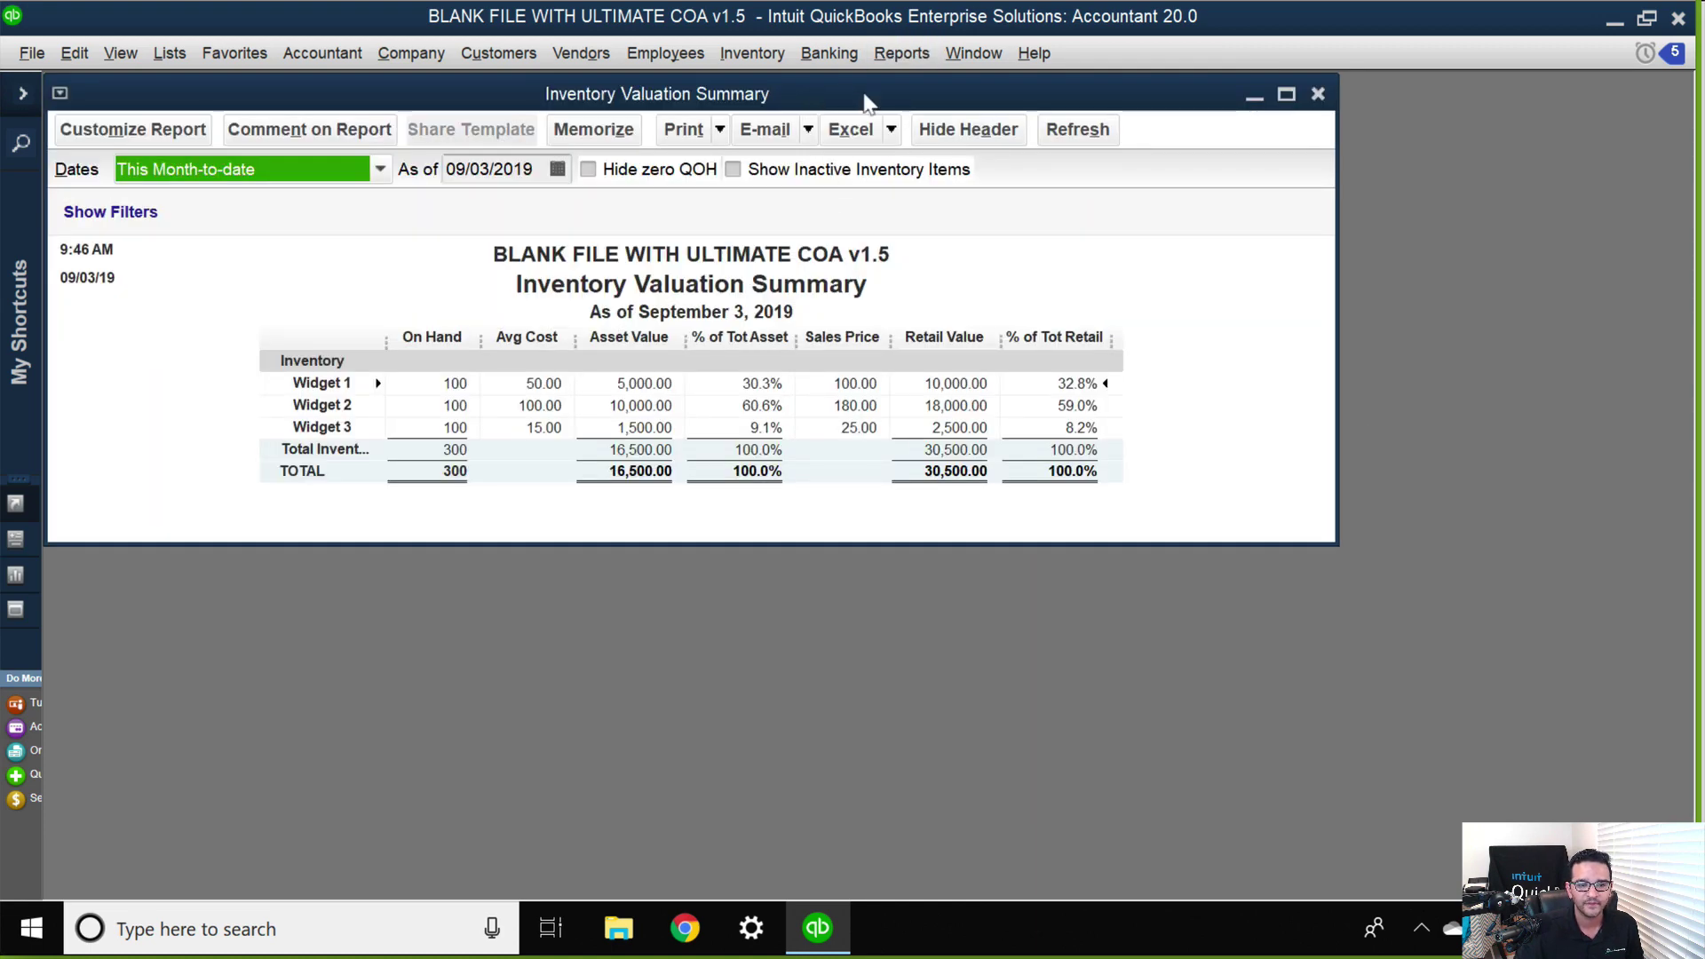
{"action": "left_click_drag", "start_coordinate": [813, 96], "coordinate": [1093, 117]}
{"action": "left_click_drag", "start_coordinate": [668, 355], "coordinate": [691, 355]}
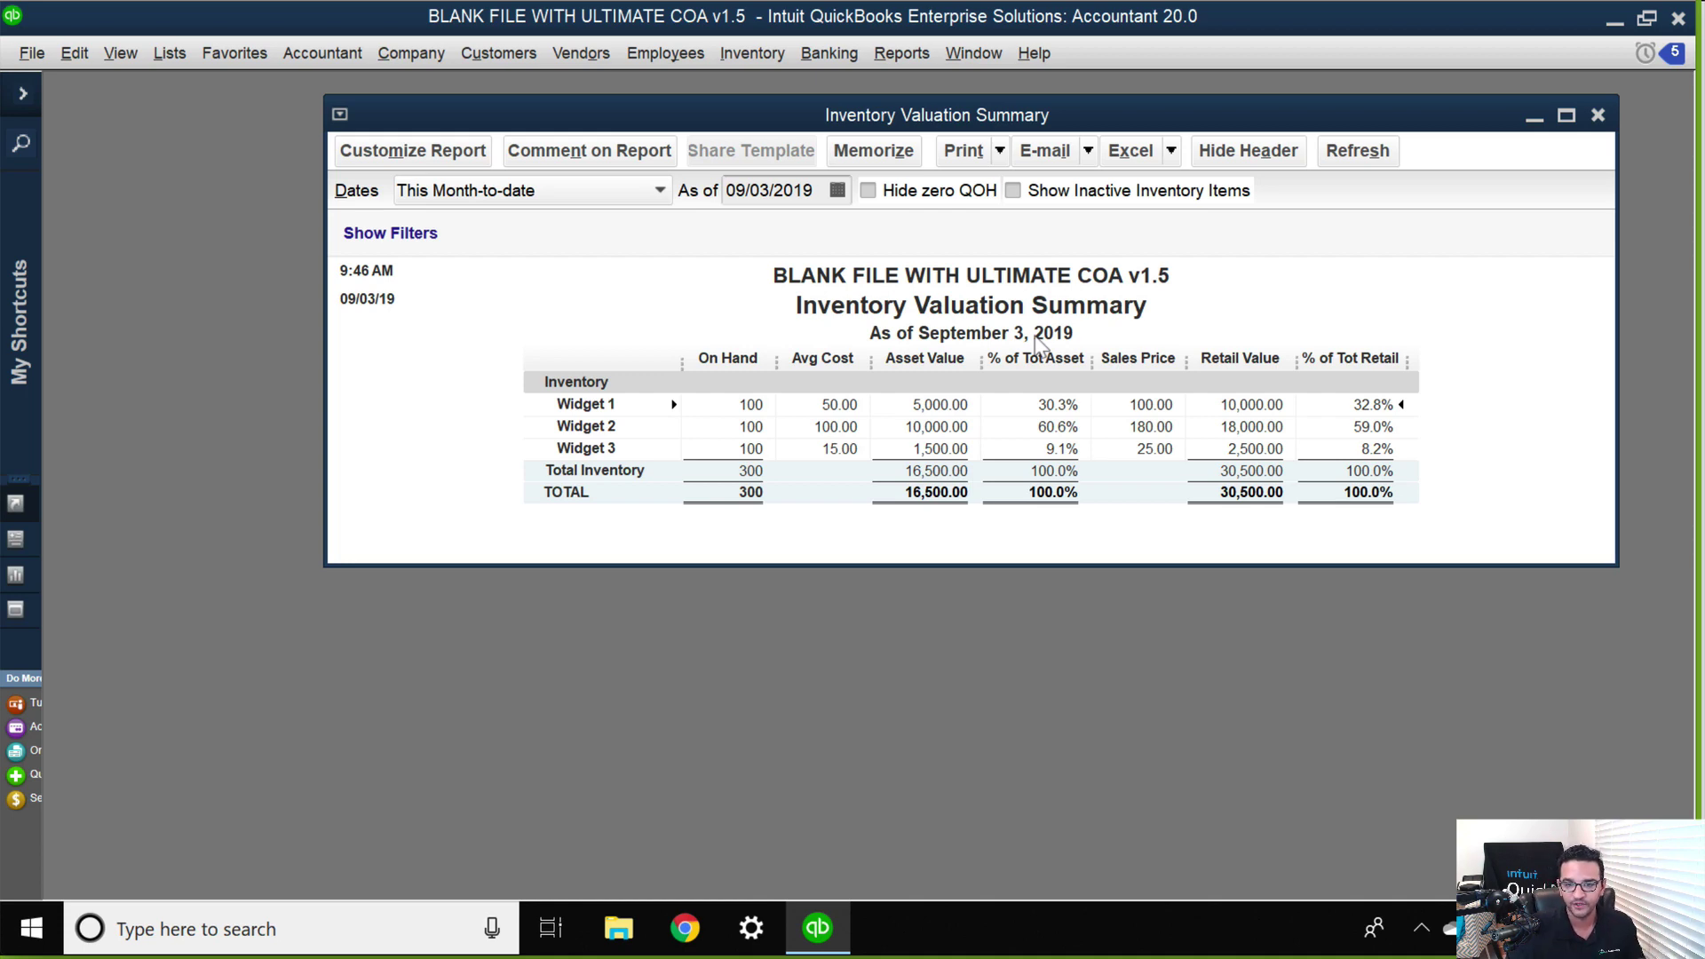
{"action": "left_click_drag", "start_coordinate": [1022, 115], "coordinate": [1074, 95]}
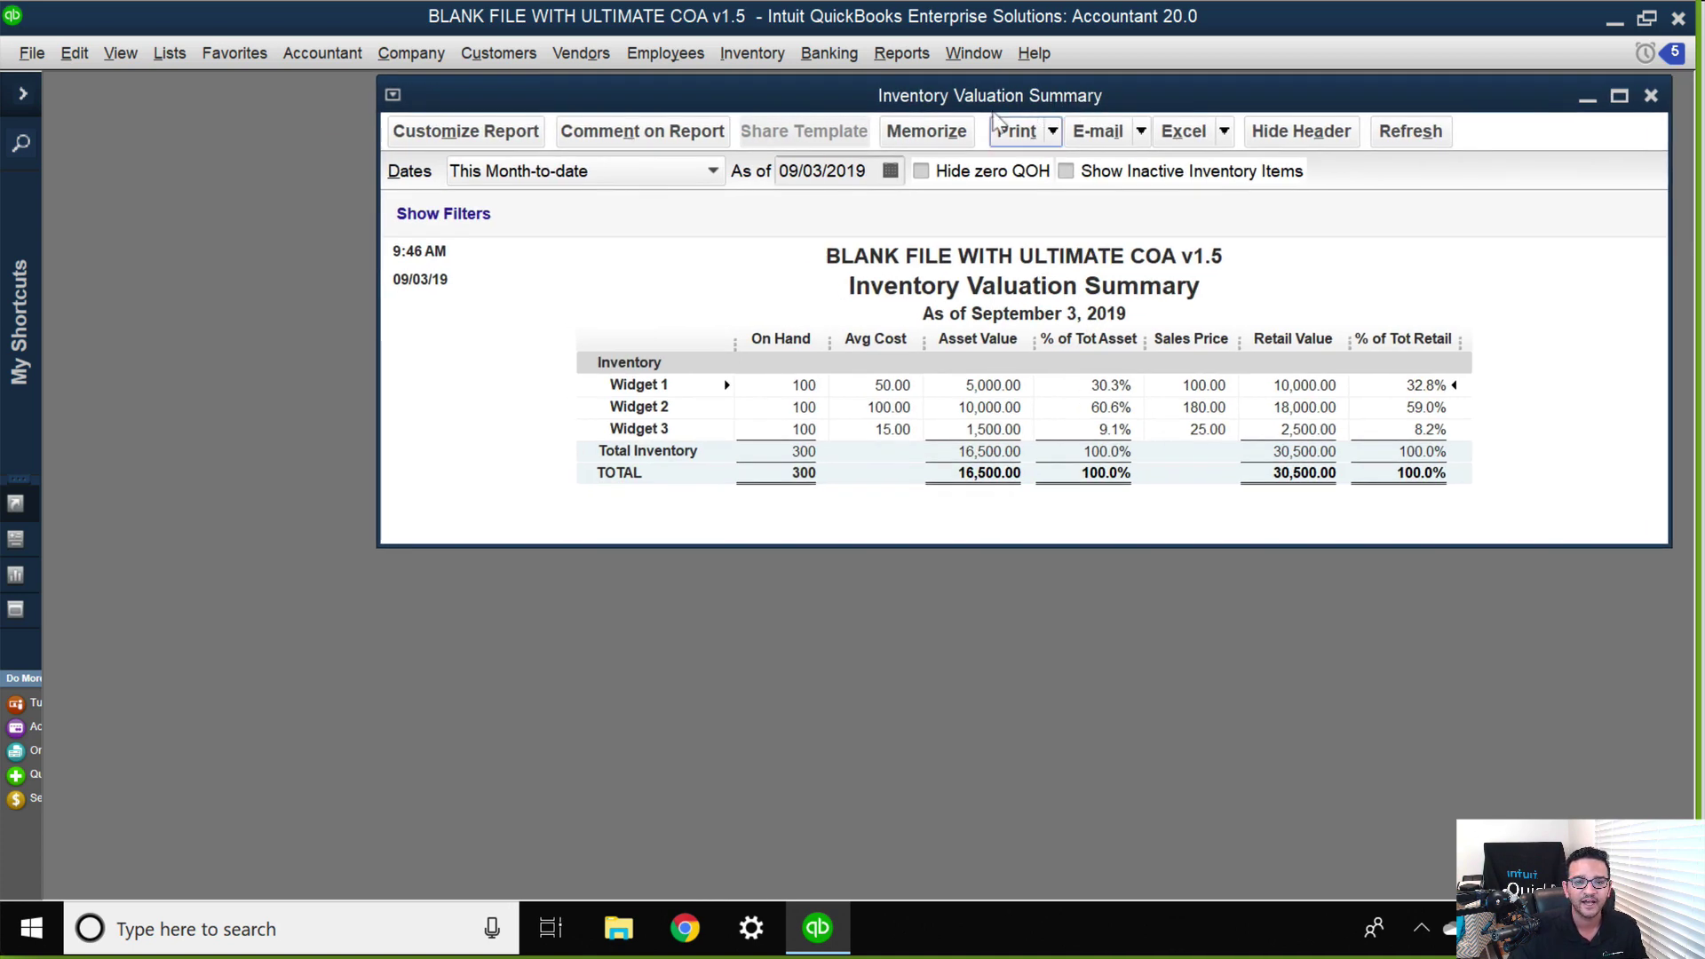
- Start another vendor bill and enter DHL as a new vendor
{"action": "left_click", "coordinate": [518, 55]}
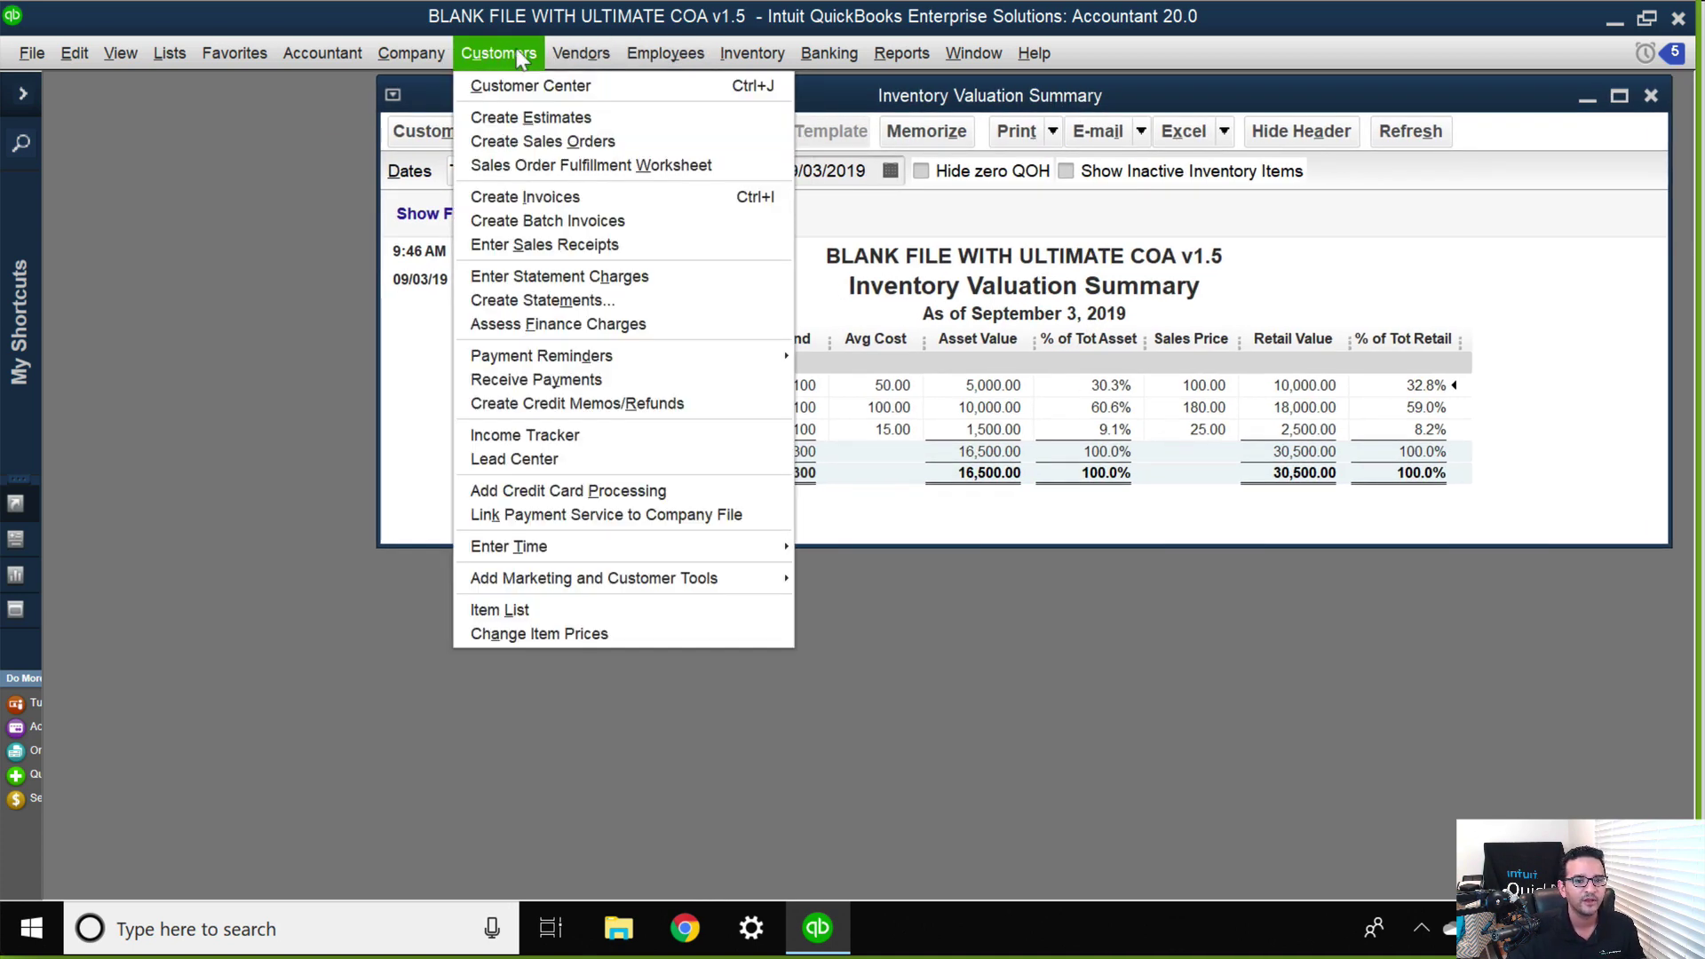
{"action": "mouse_move", "coordinate": [581, 53]}
{"action": "left_click", "coordinate": [606, 140]}
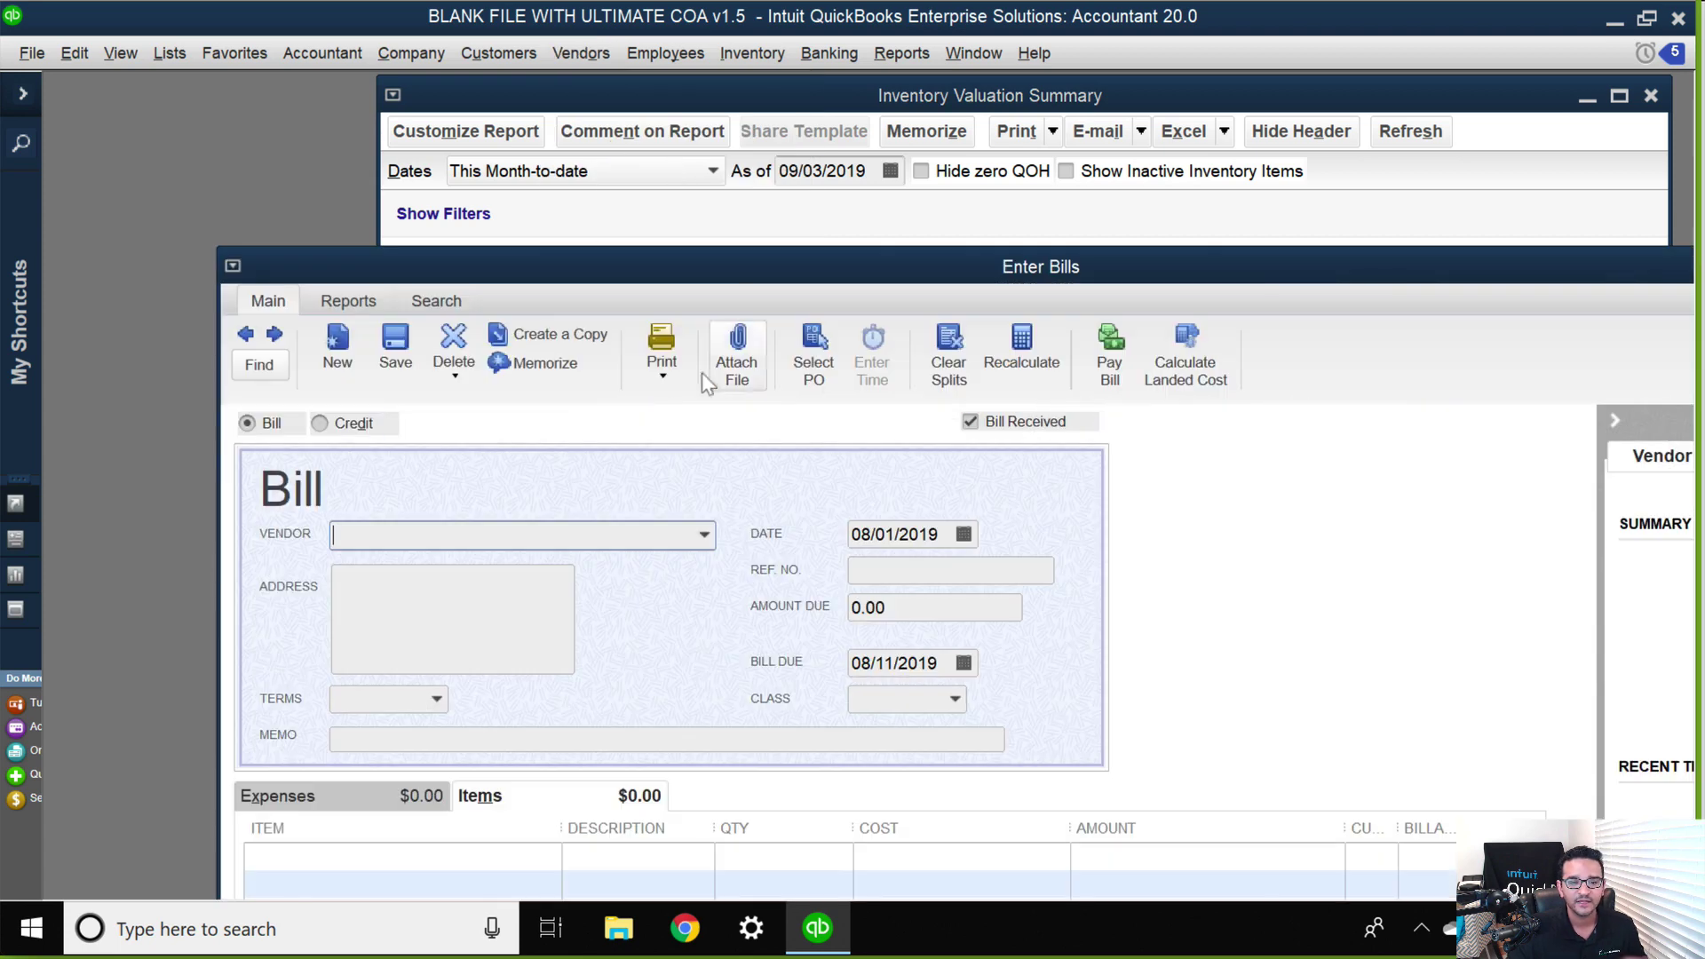
{"action": "left_click_drag", "start_coordinate": [383, 273], "coordinate": [336, 70]}
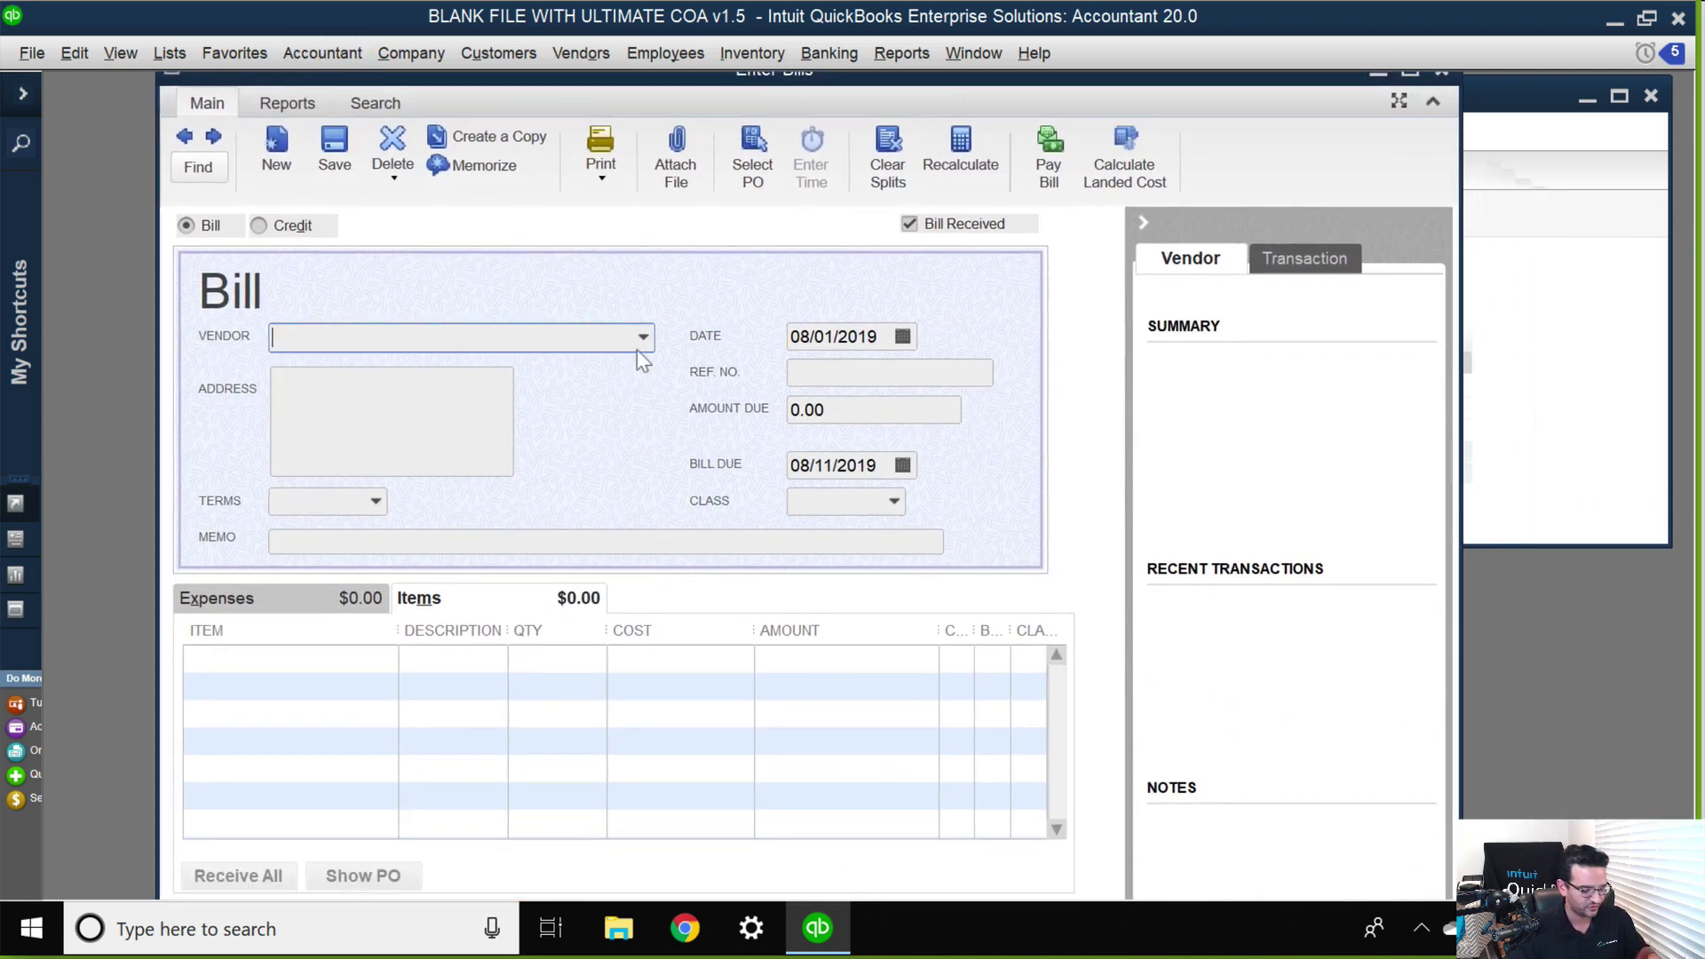
{"action": "key", "text": "Tab"}
{"action": "key", "text": "Escape"}
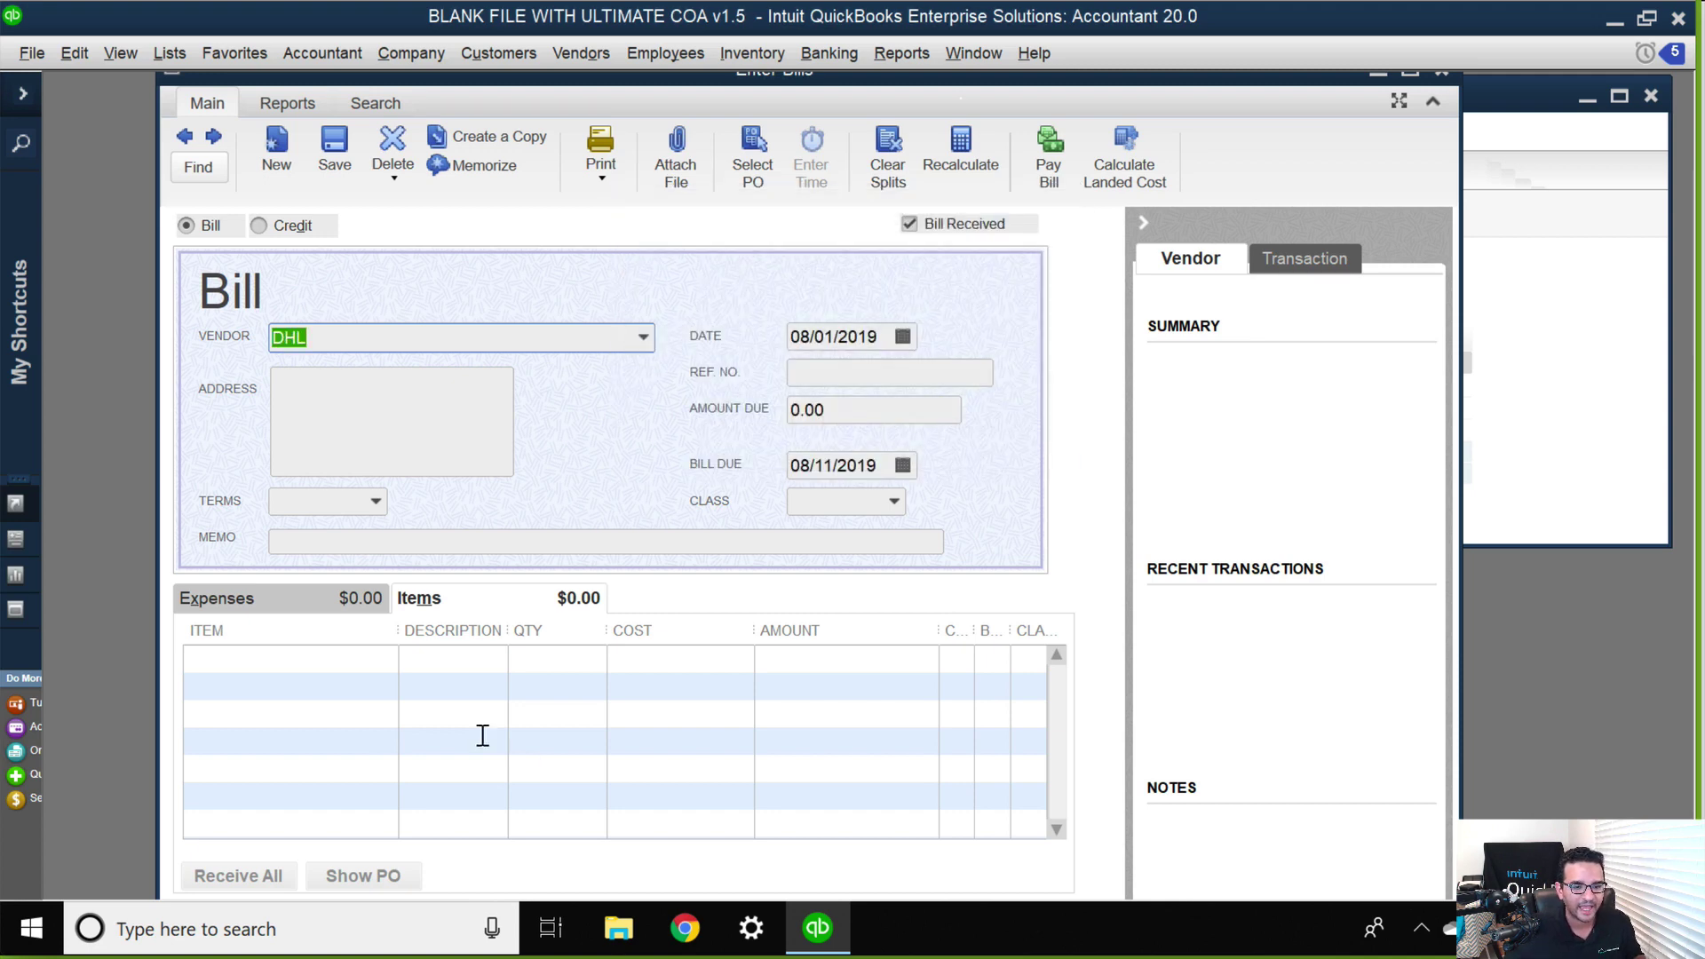
- Add a Shipping item line with a cost of 500 to the DHL bill, without updating the item record's cost
{"action": "left_click", "coordinate": [255, 658]}
{"action": "type", "text": "Shi"}
{"action": "key", "text": "Tab"}
{"action": "key", "text": "Tab"}
{"action": "key", "text": "Tab"}
{"action": "type", "text": "500"}
{"action": "key", "text": "Tab"}
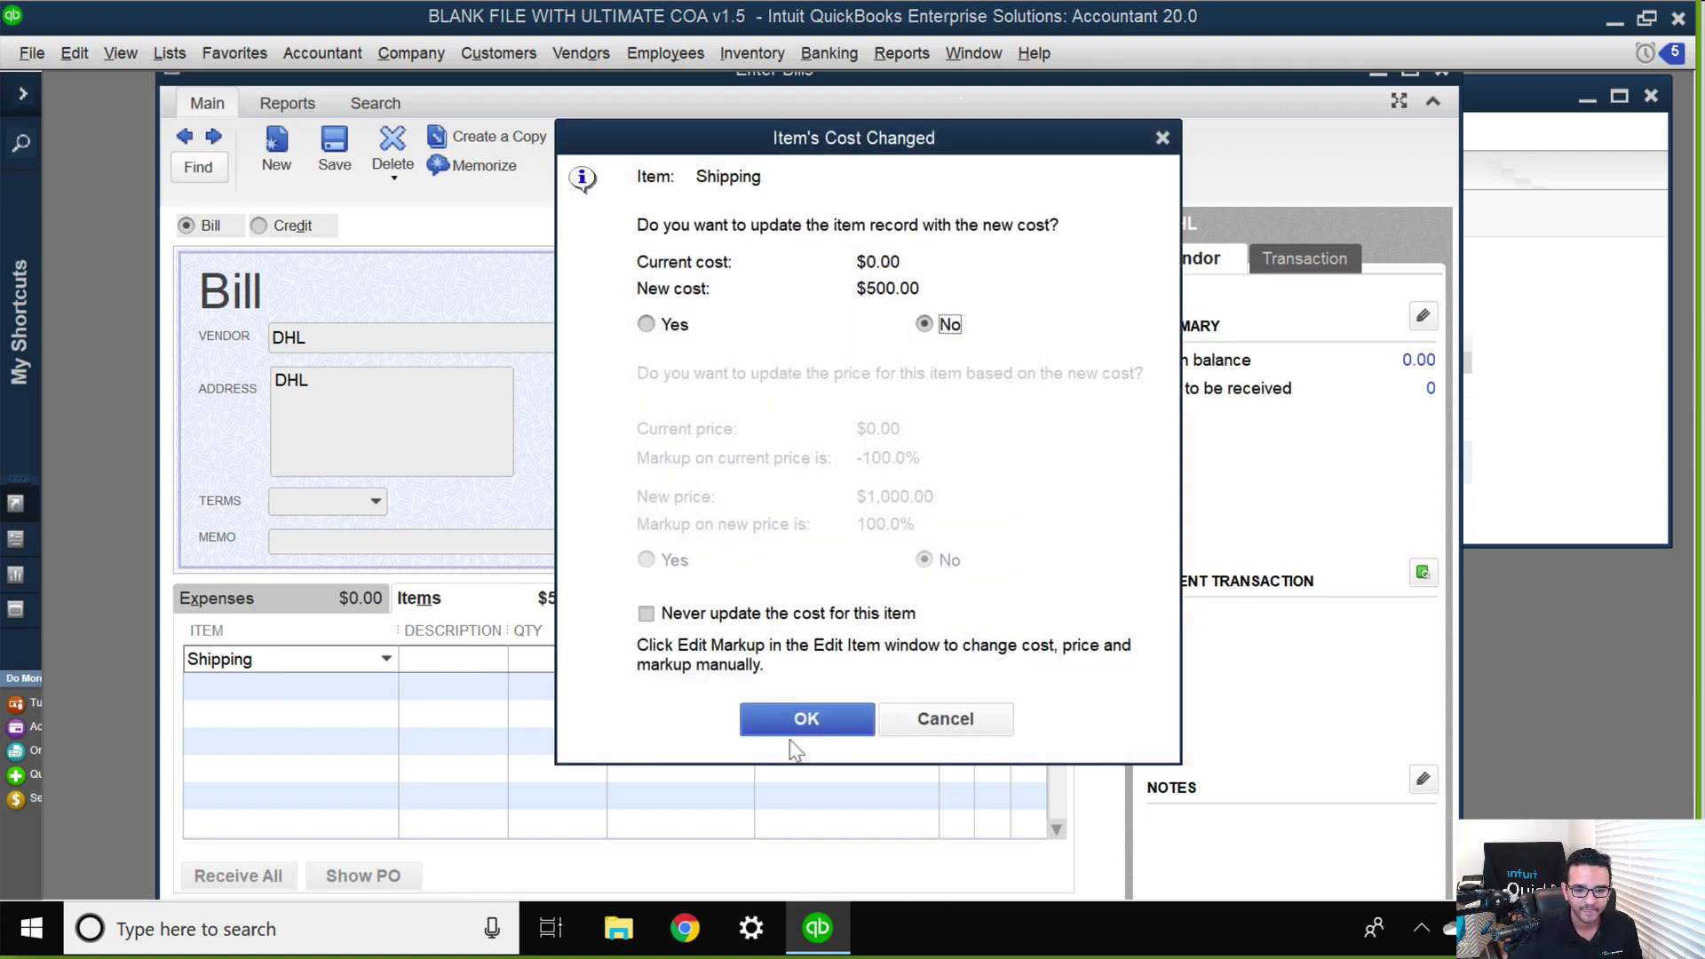
{"action": "left_click", "coordinate": [804, 718]}
- Correct the Shipping line's cost to 5,000.00, again without updating the item record
{"action": "left_click", "coordinate": [712, 658]}
{"action": "type", "text": "000.00"}
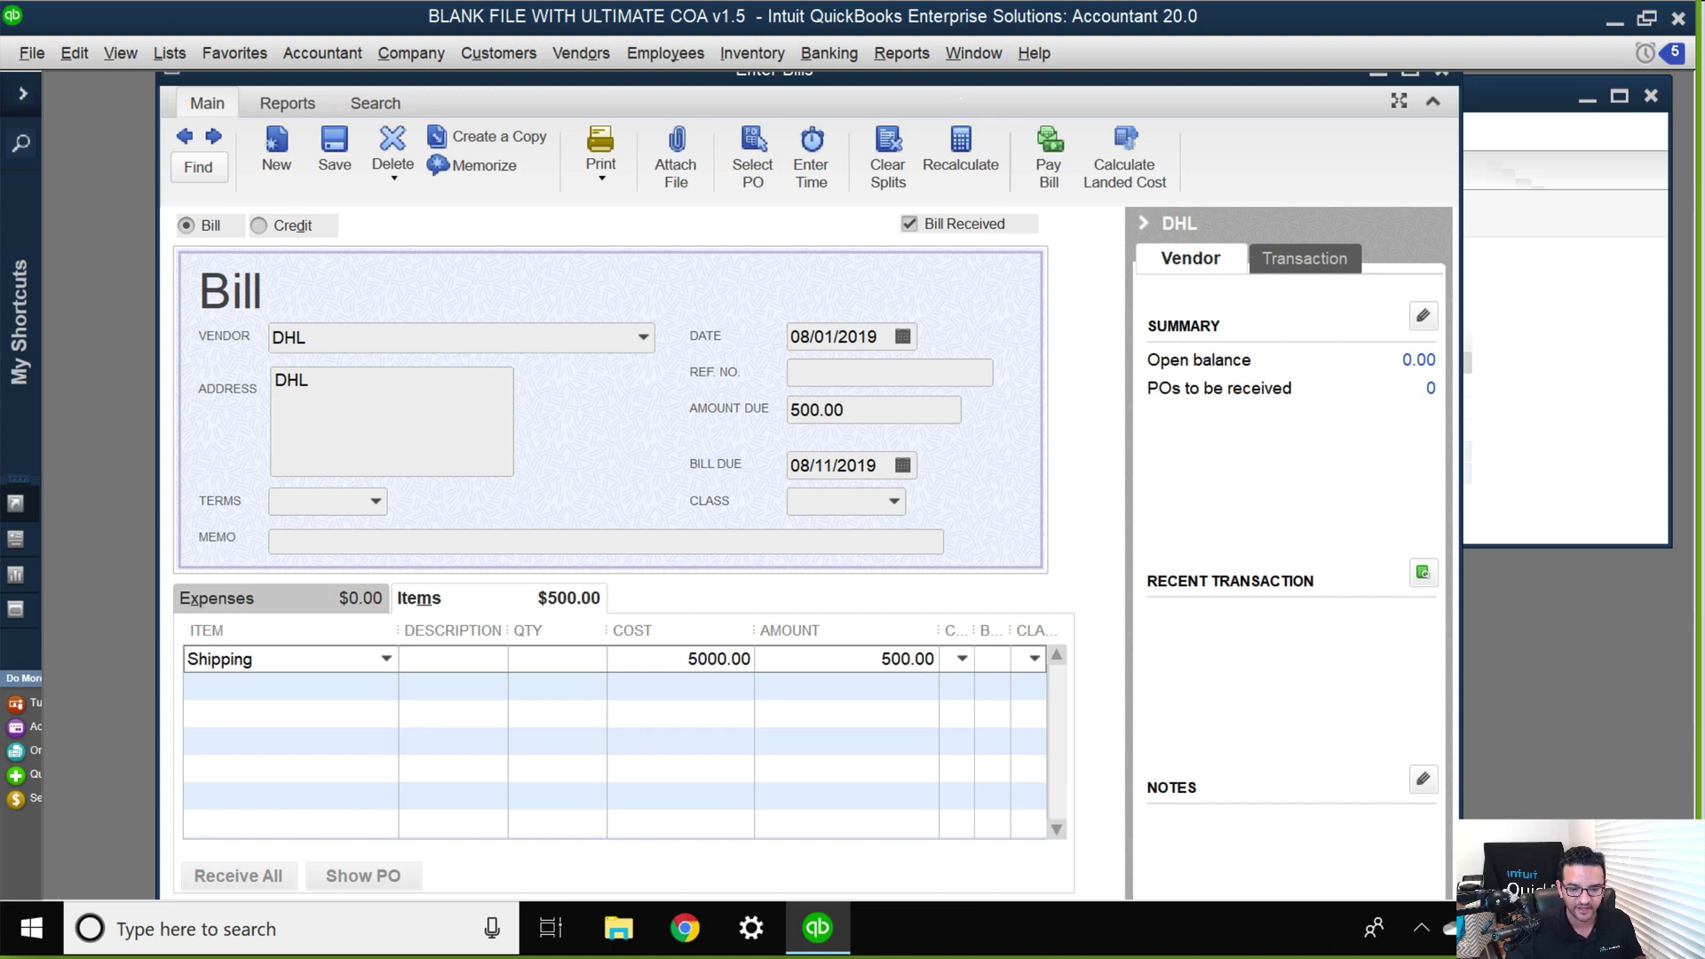
{"action": "key", "text": "Tab"}
{"action": "left_click", "coordinate": [804, 716]}
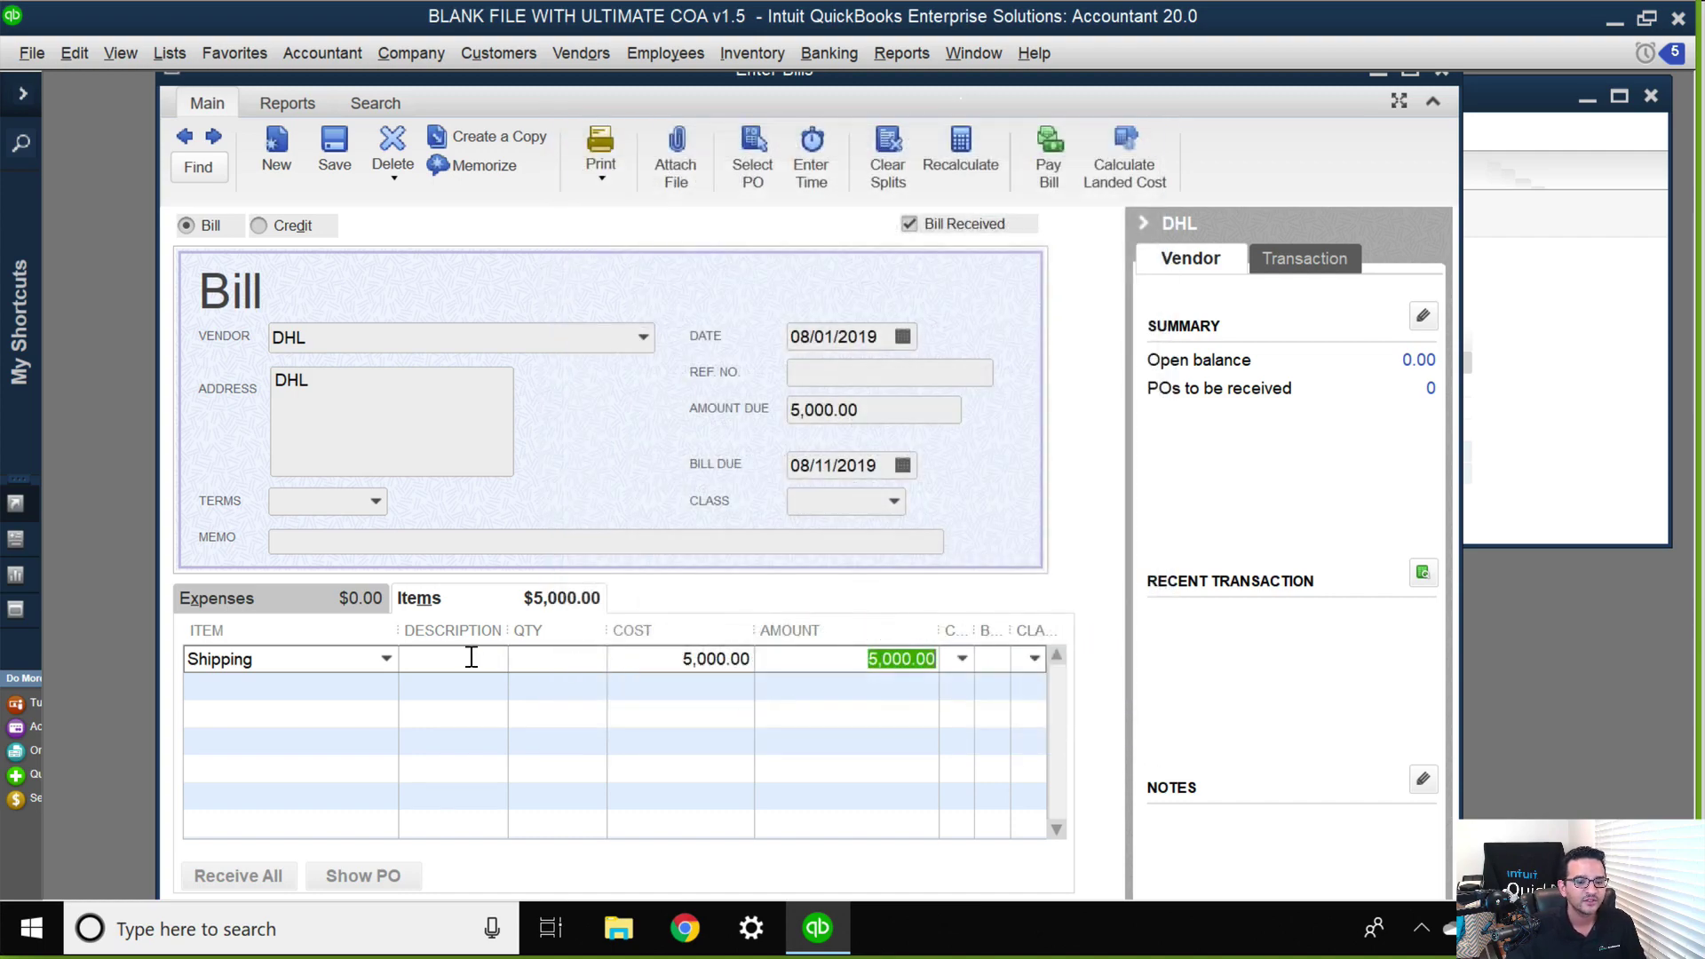
- Save the DHL bill without assigning a class to its Shipping line
{"action": "left_click", "coordinate": [264, 680]}
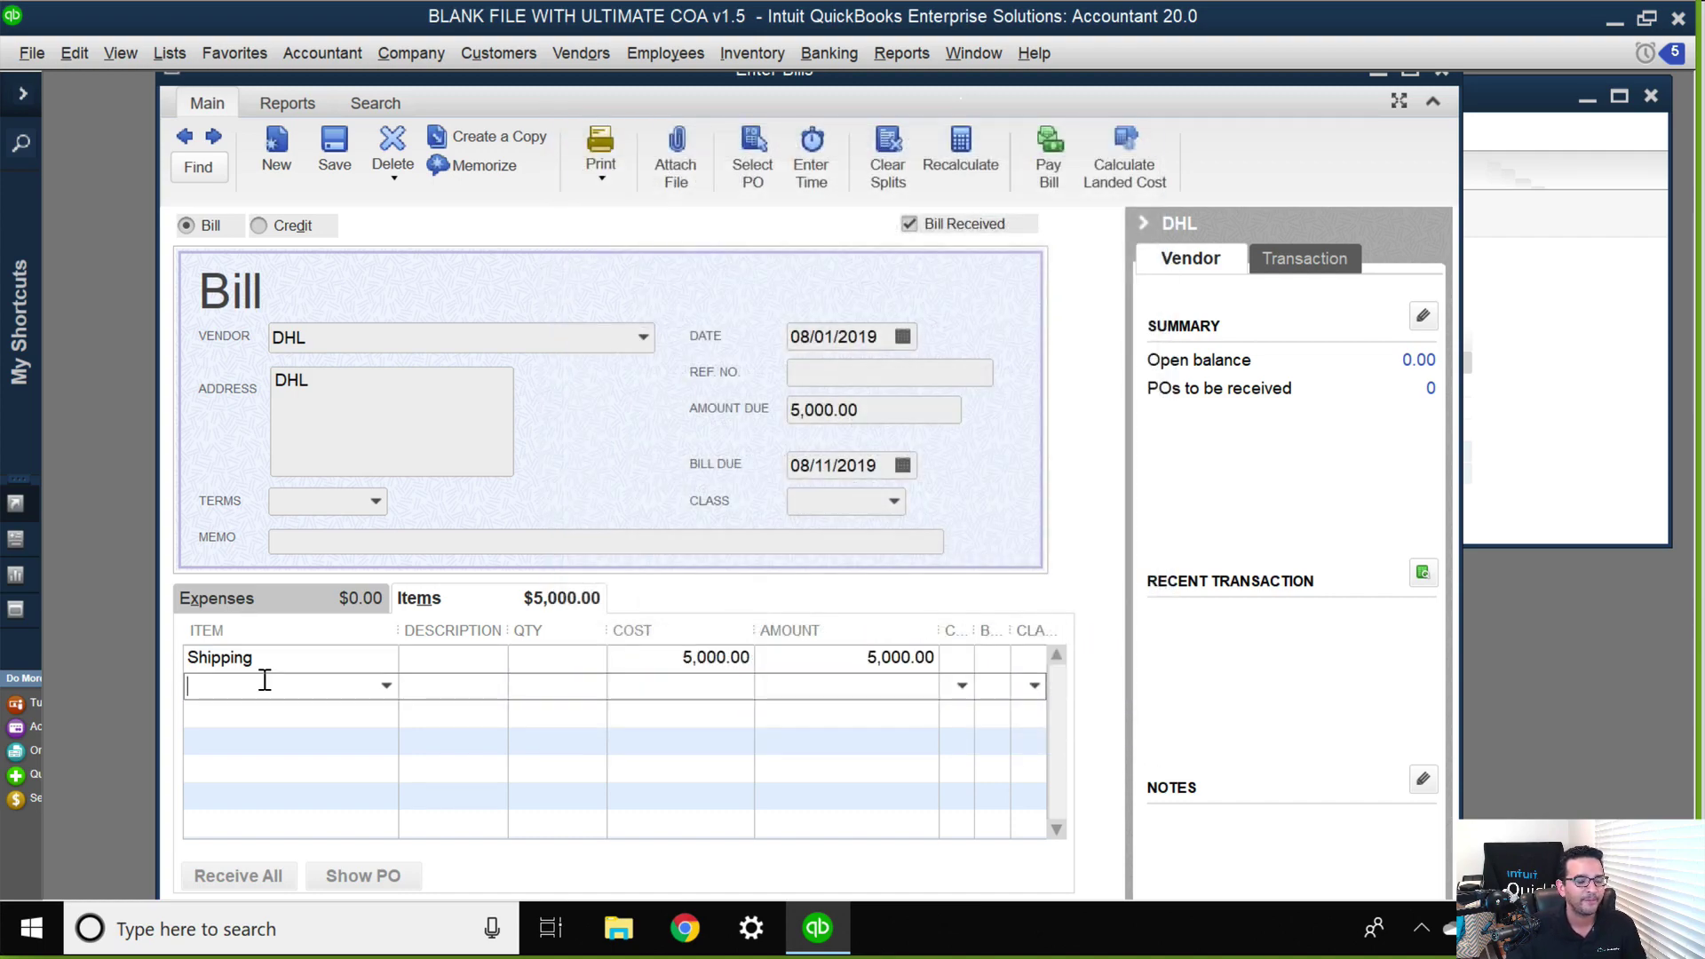
{"action": "left_click", "coordinate": [335, 155]}
{"action": "key", "text": "Return"}
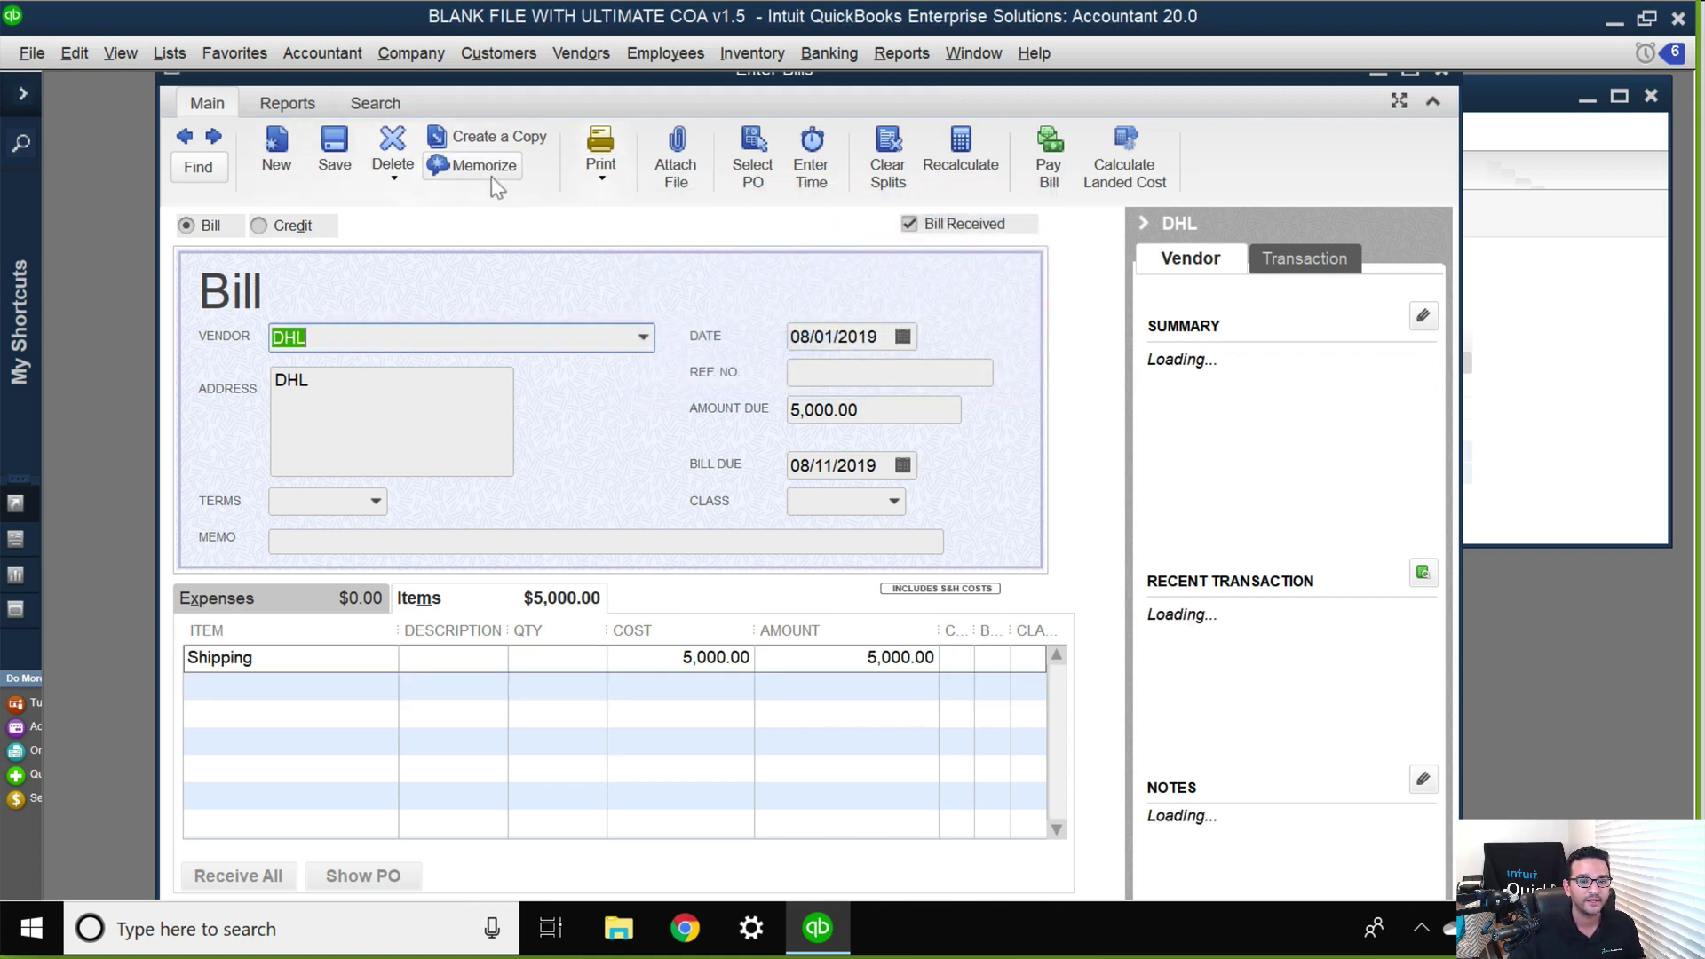
- Start another vendor bill and add Freight Ins Co as a new vendor
{"action": "left_click", "coordinate": [278, 149]}
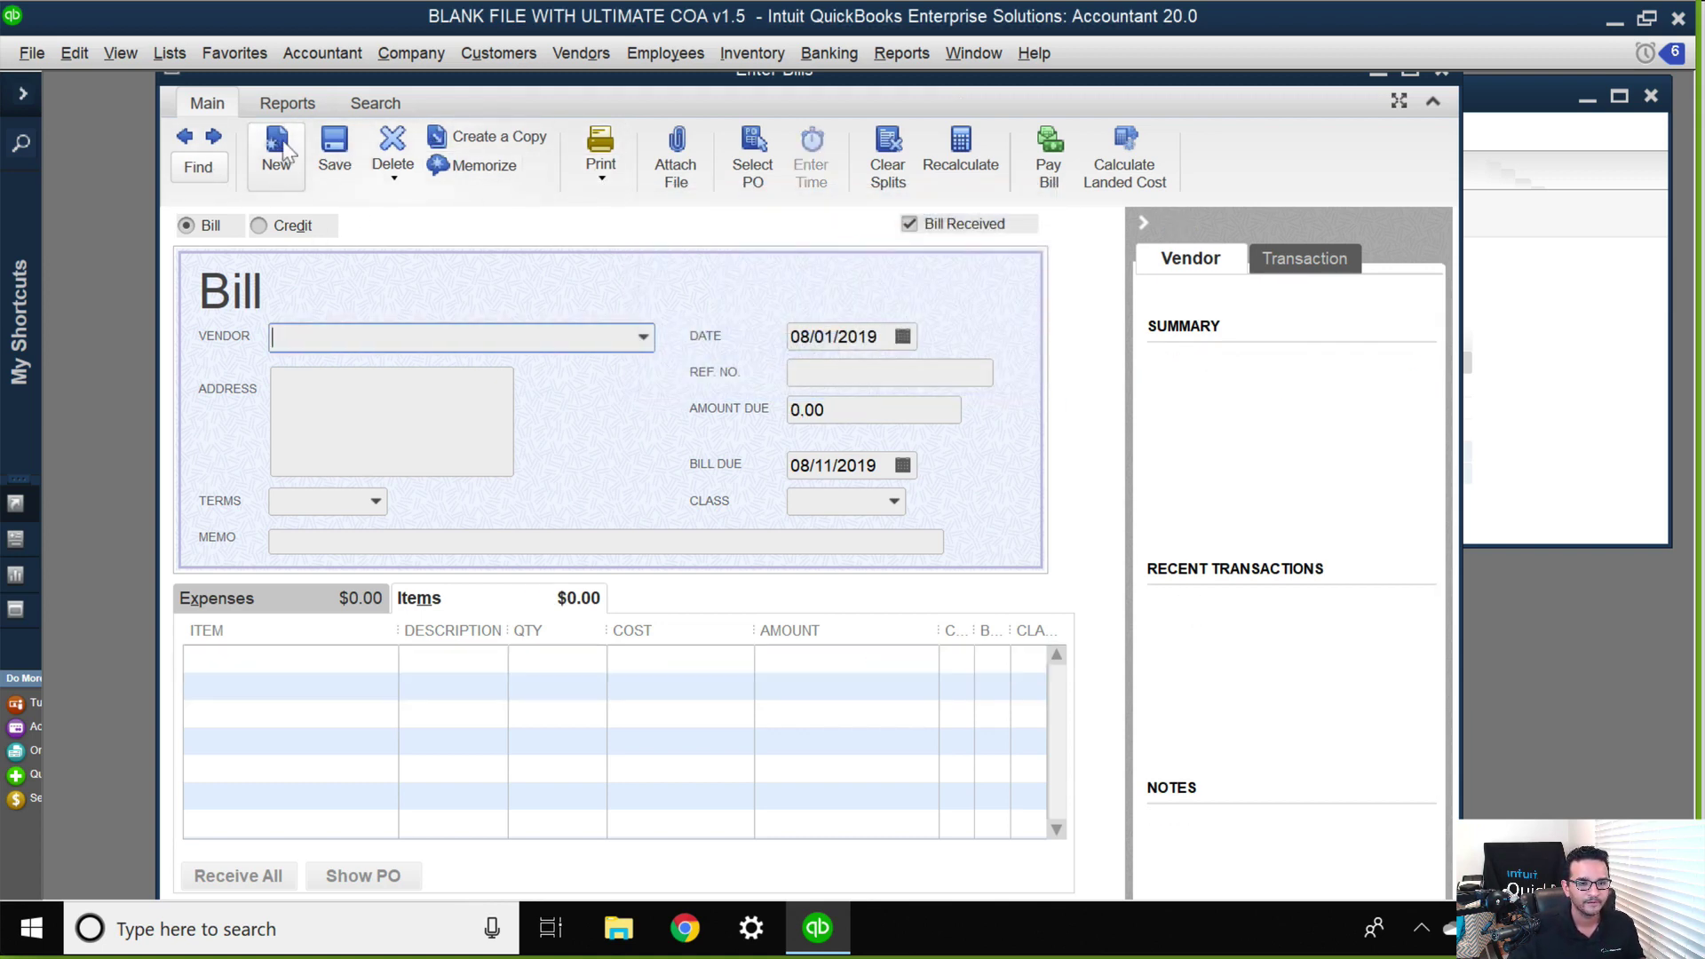
{"action": "type", "text": "Freight Ins Co"}
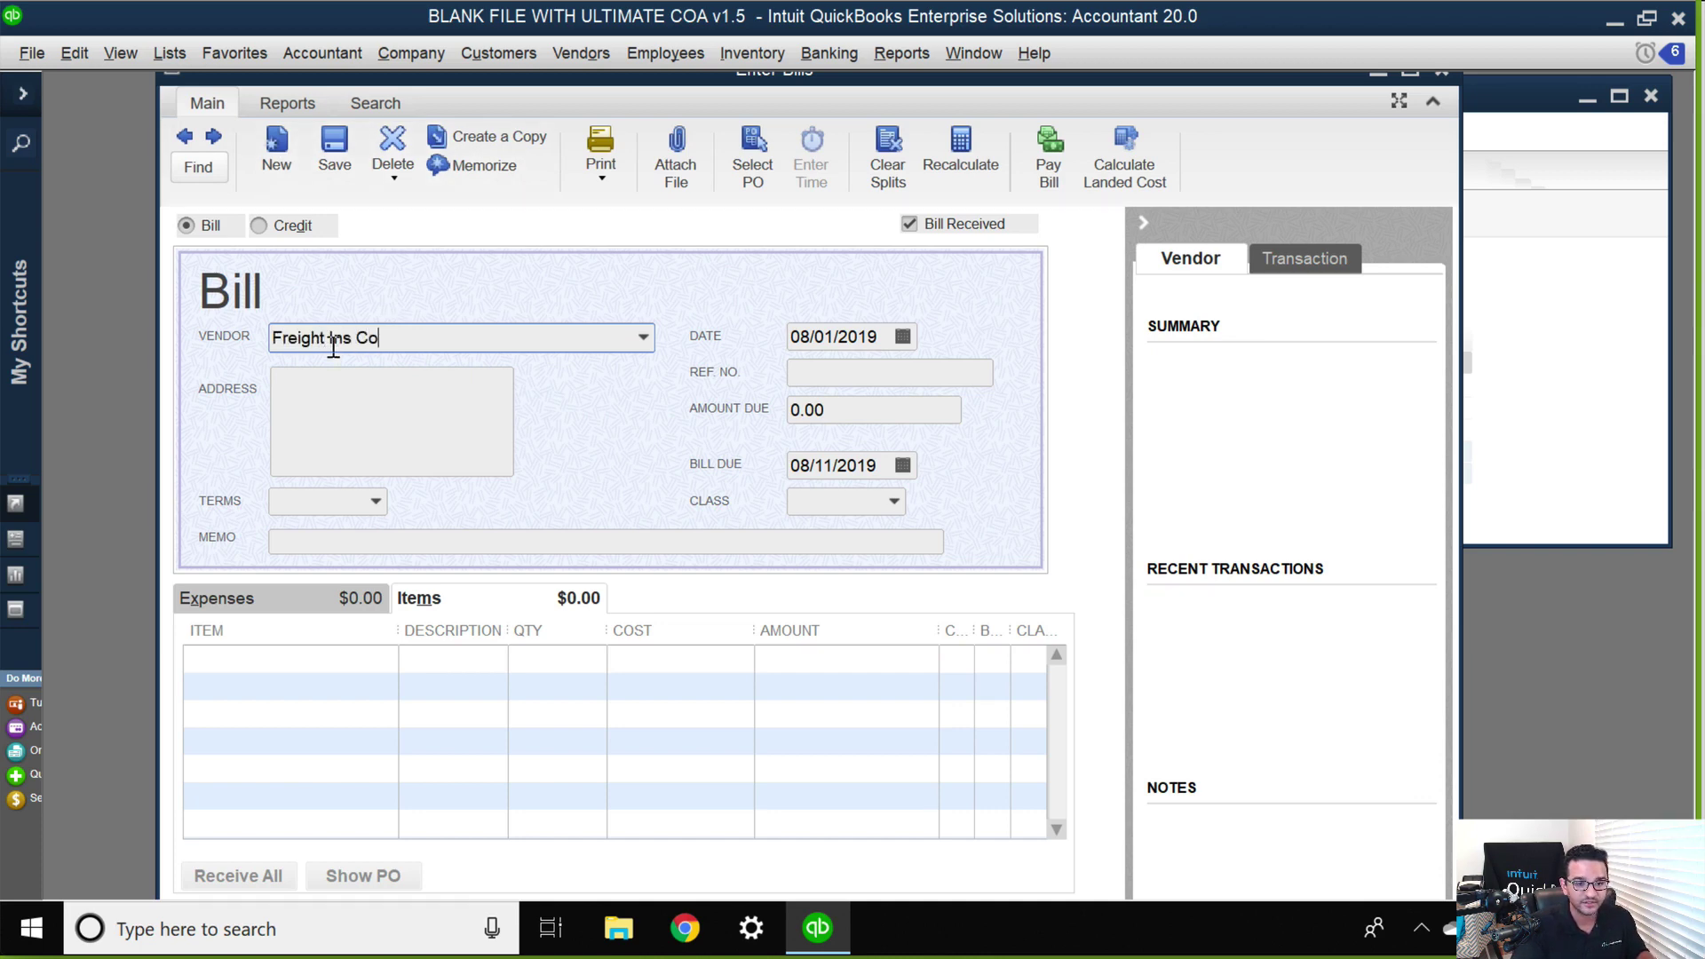
{"action": "key", "text": "Tab"}
{"action": "left_click", "coordinate": [742, 426]}
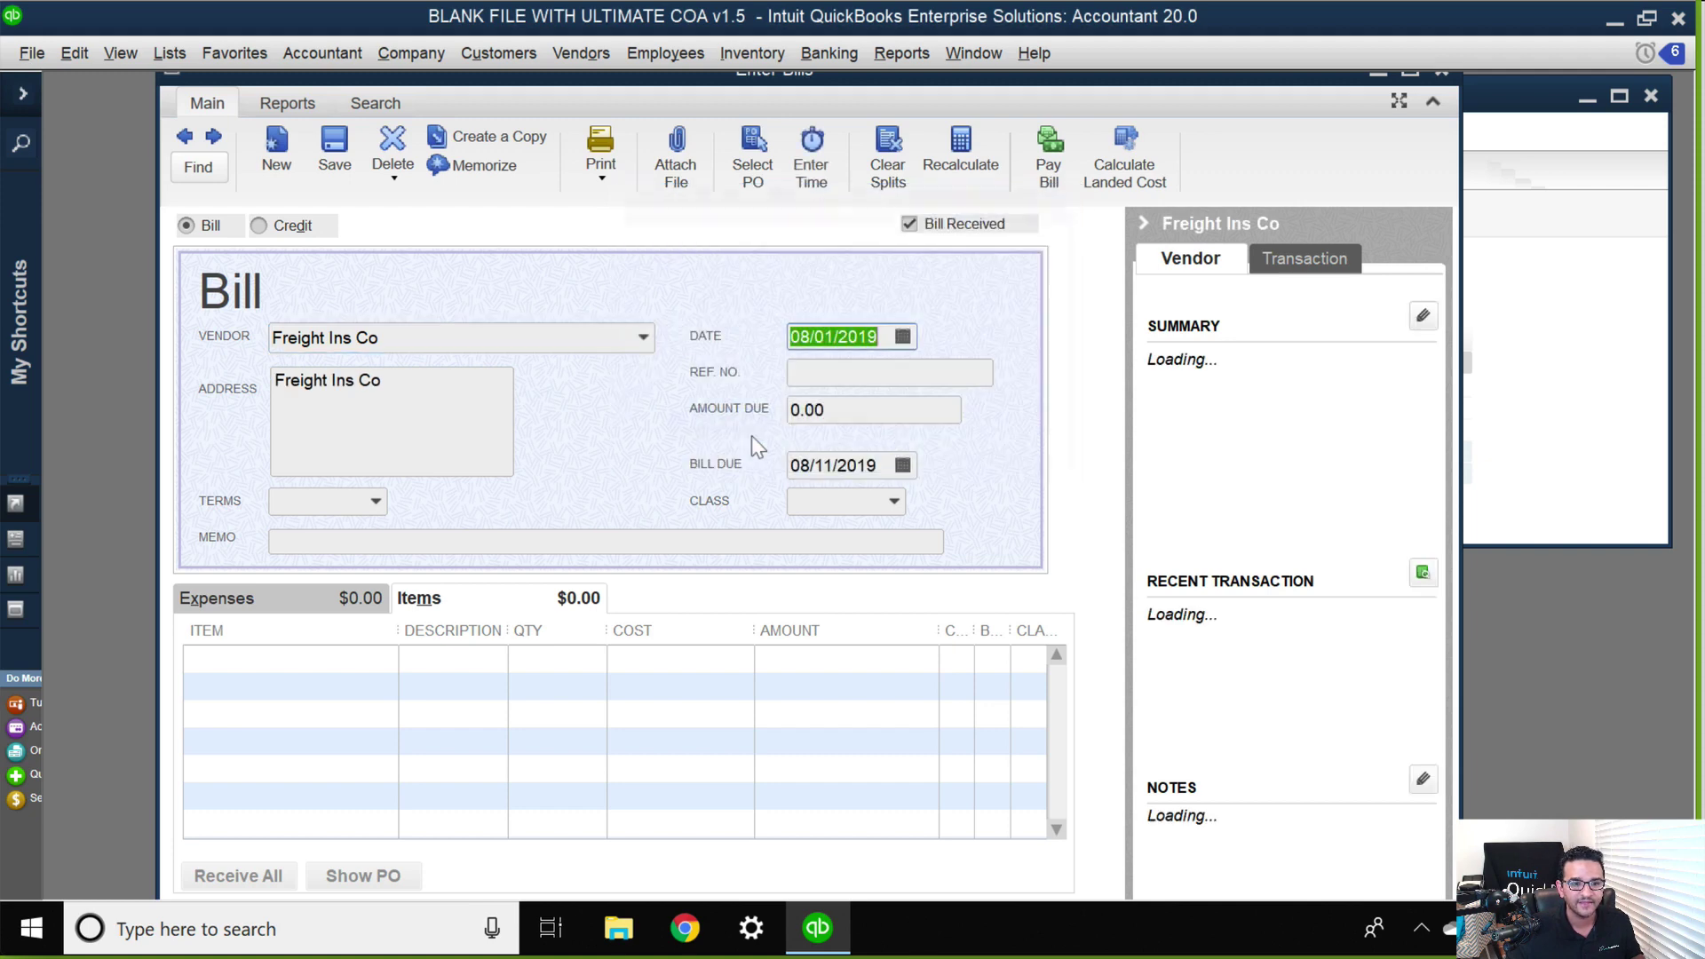
- Add an Insurance item line with a cost of 2,500.00 to the Freight Ins Co bill
{"action": "left_click", "coordinate": [296, 666]}
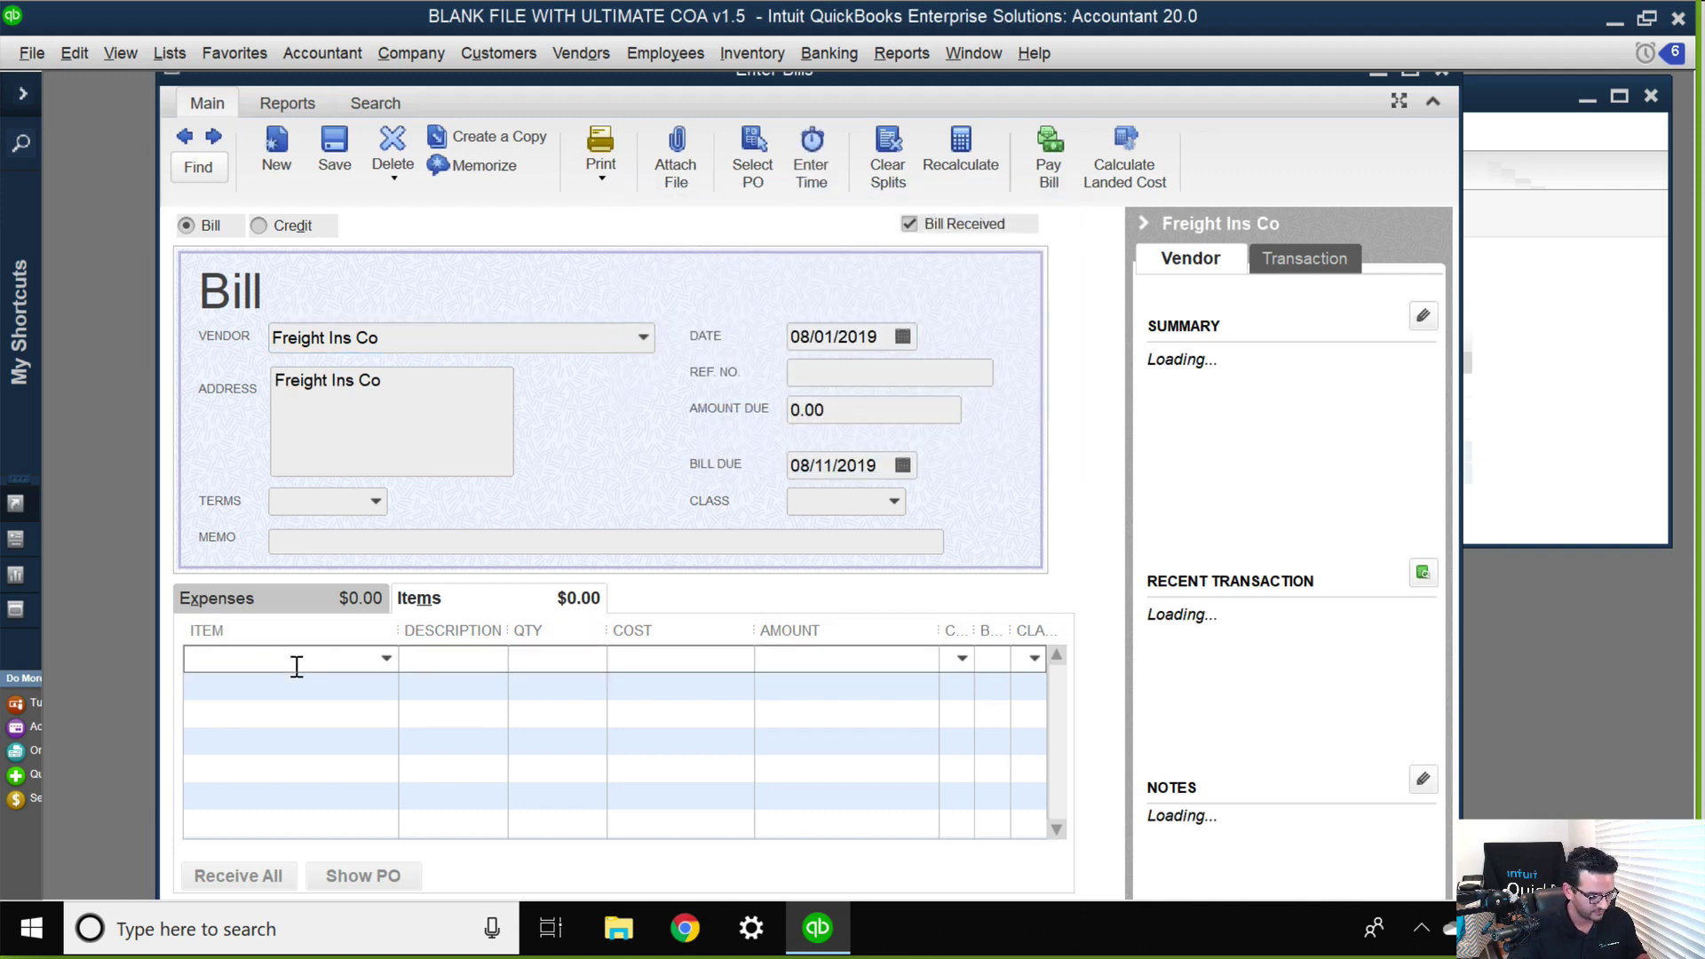
{"action": "type", "text": "Insurance"}
{"action": "key", "text": "Tab"}
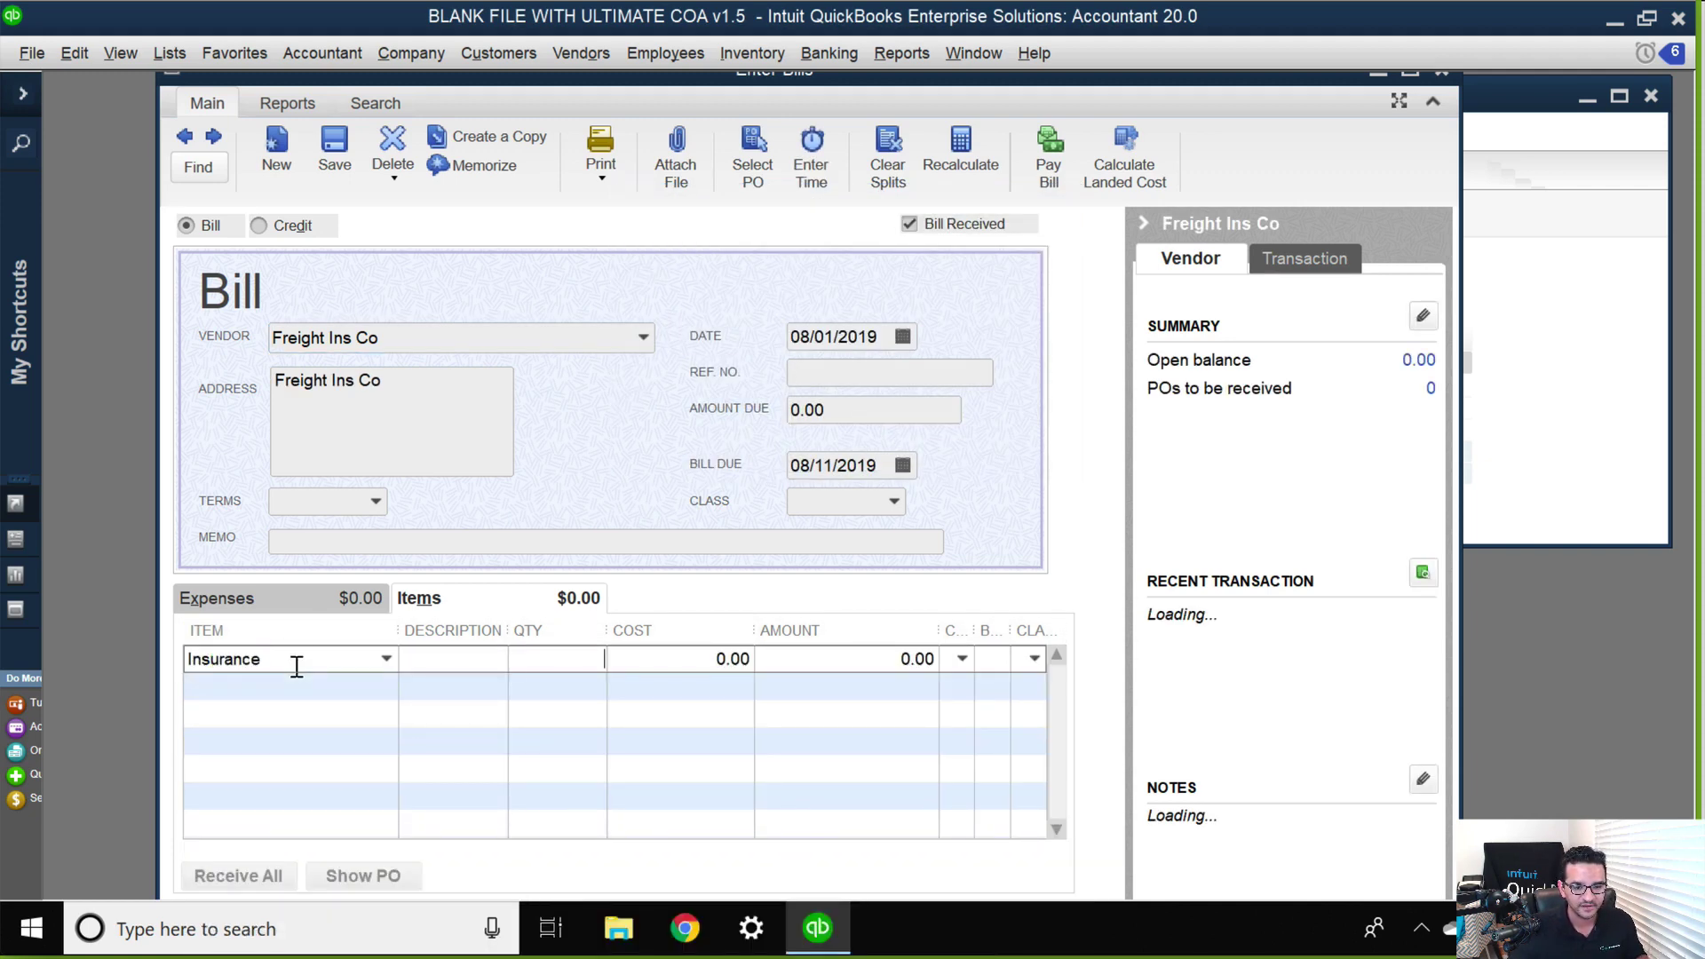
{"action": "key", "text": "Tab"}
{"action": "type", "text": "2500"}
{"action": "key", "text": "Tab"}
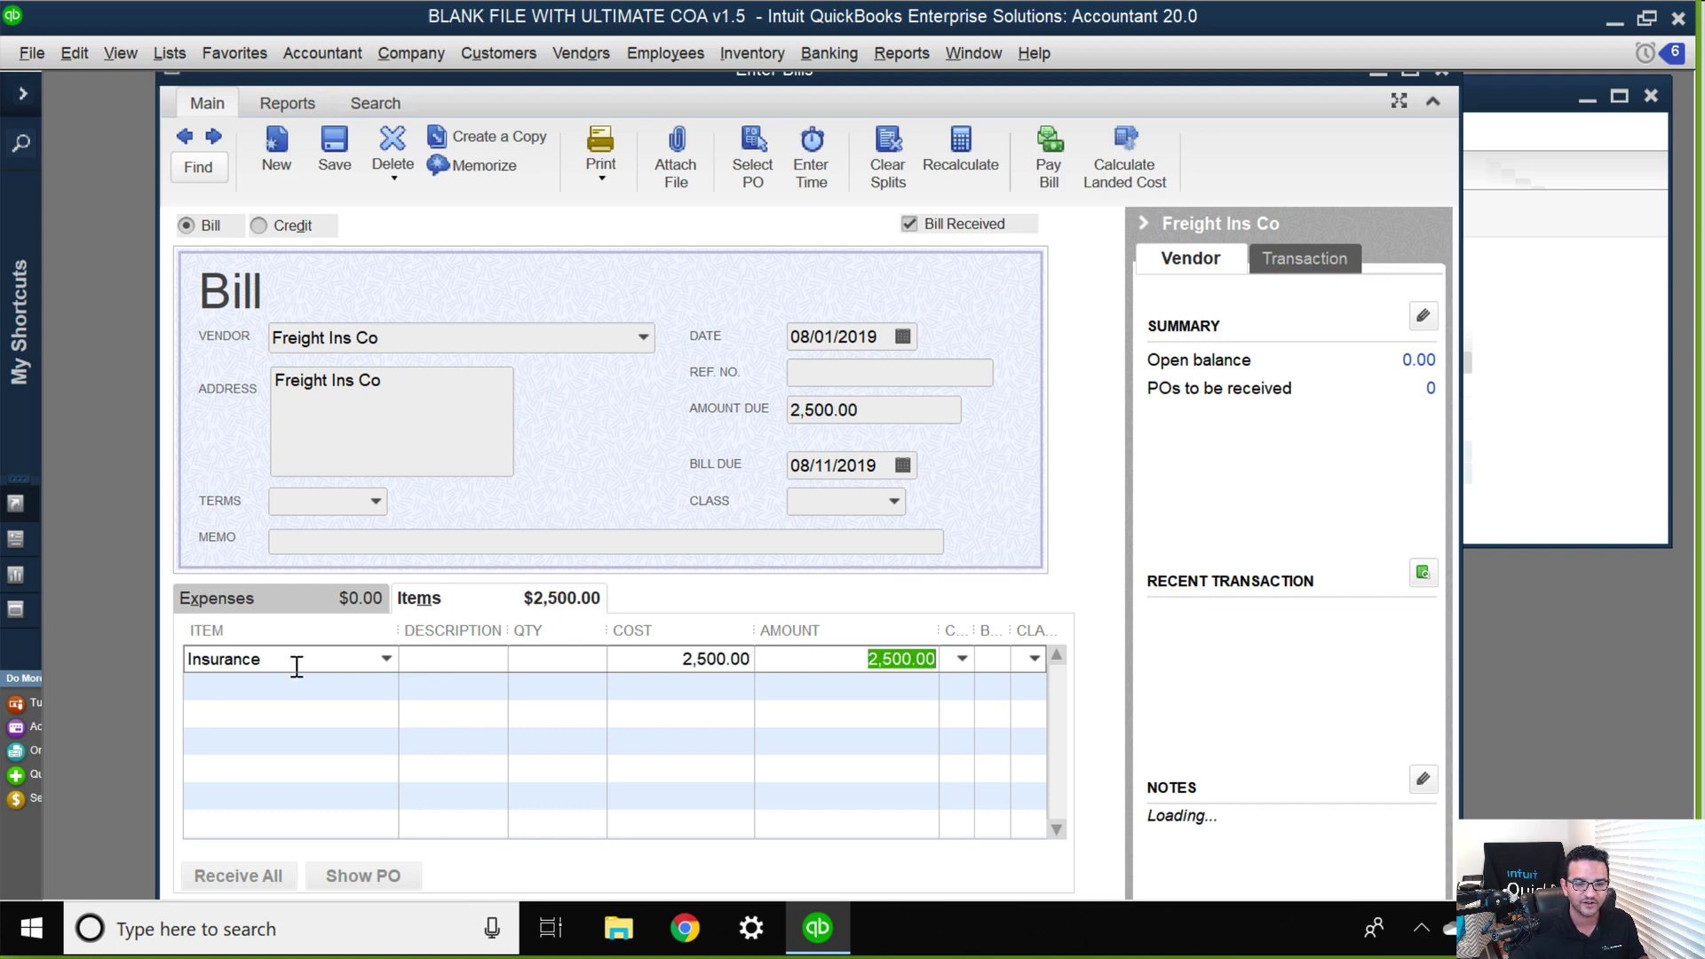
- Date the Freight Ins Co bill 08/04/2019 and save it without assigning a class
{"action": "left_click", "coordinate": [832, 337]}
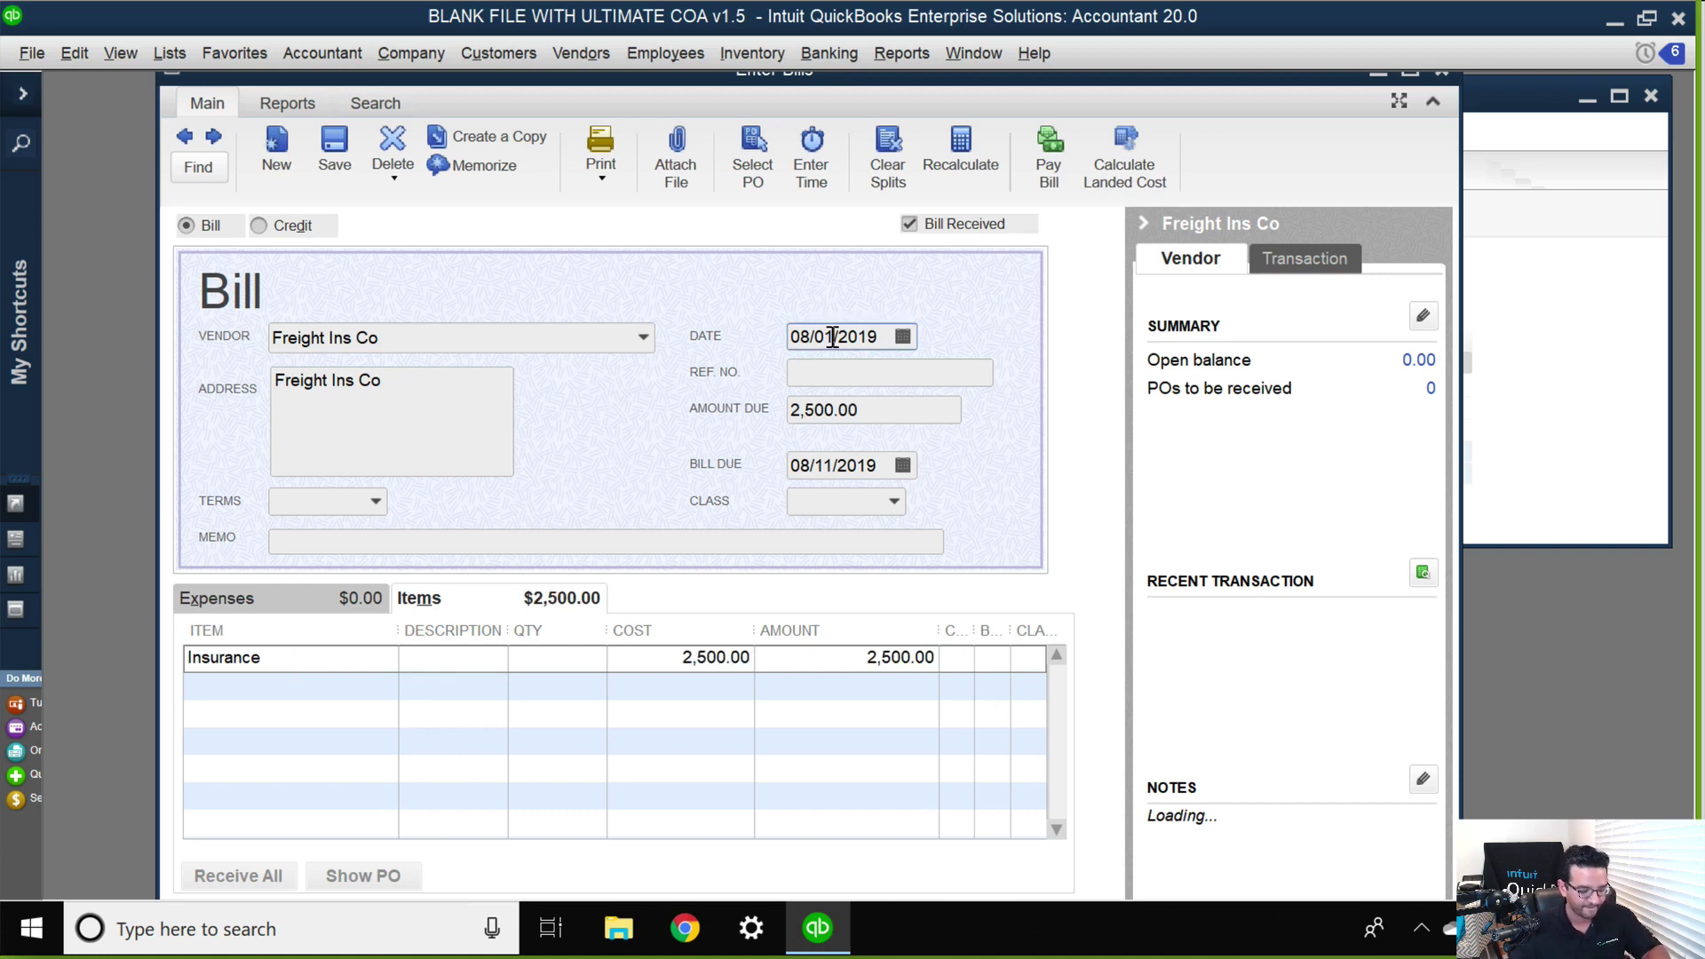
{"action": "key", "text": "plus"}
{"action": "key", "text": "plus"}
{"action": "key", "text": "plus"}
{"action": "left_click", "coordinate": [334, 151]}
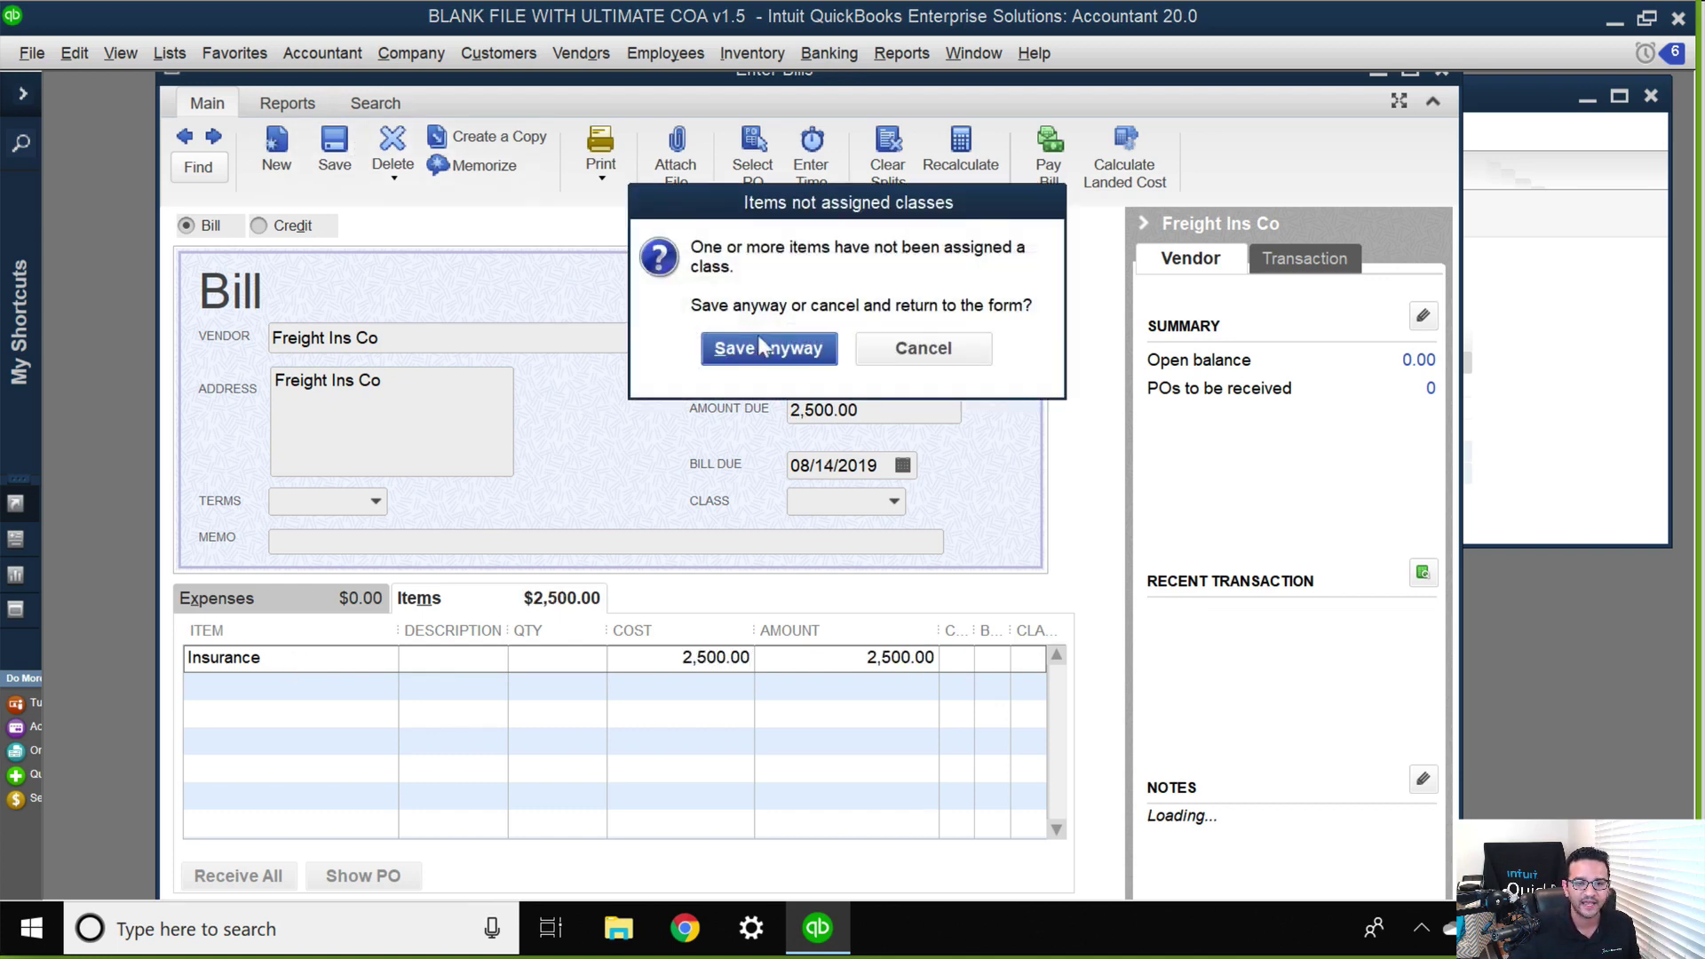
{"action": "left_click", "coordinate": [769, 347]}
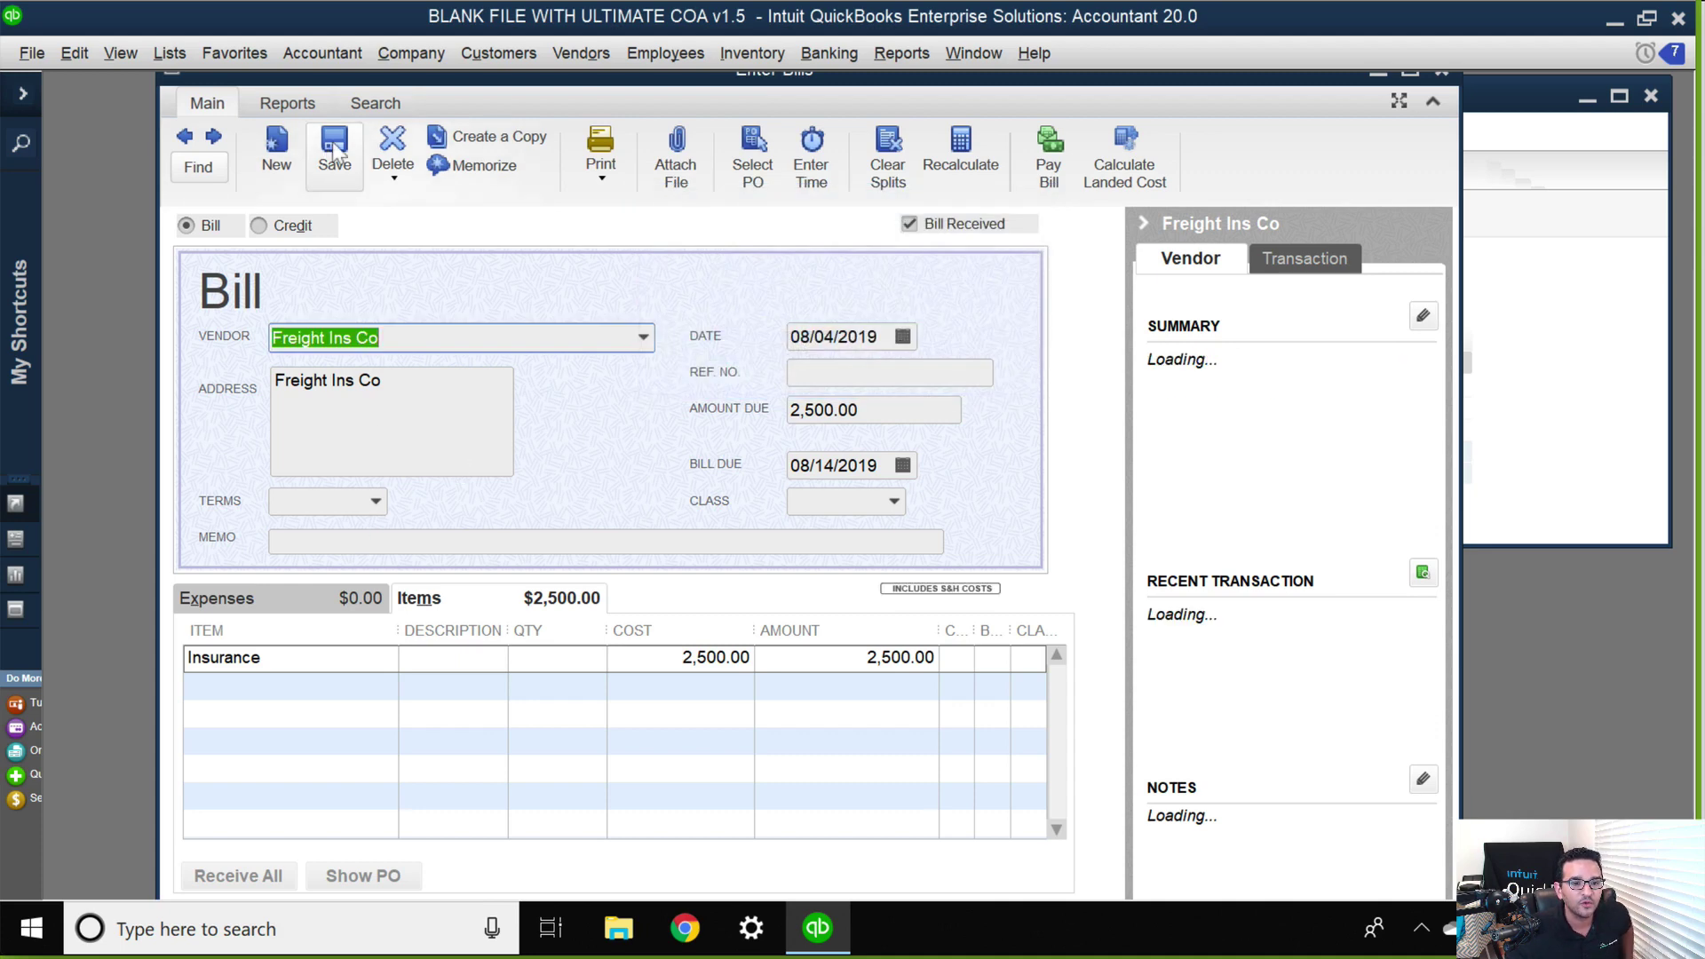
- Start another vendor bill and enter US DEPT OF CUSTOMS as a new vendor
{"action": "left_click", "coordinate": [276, 153]}
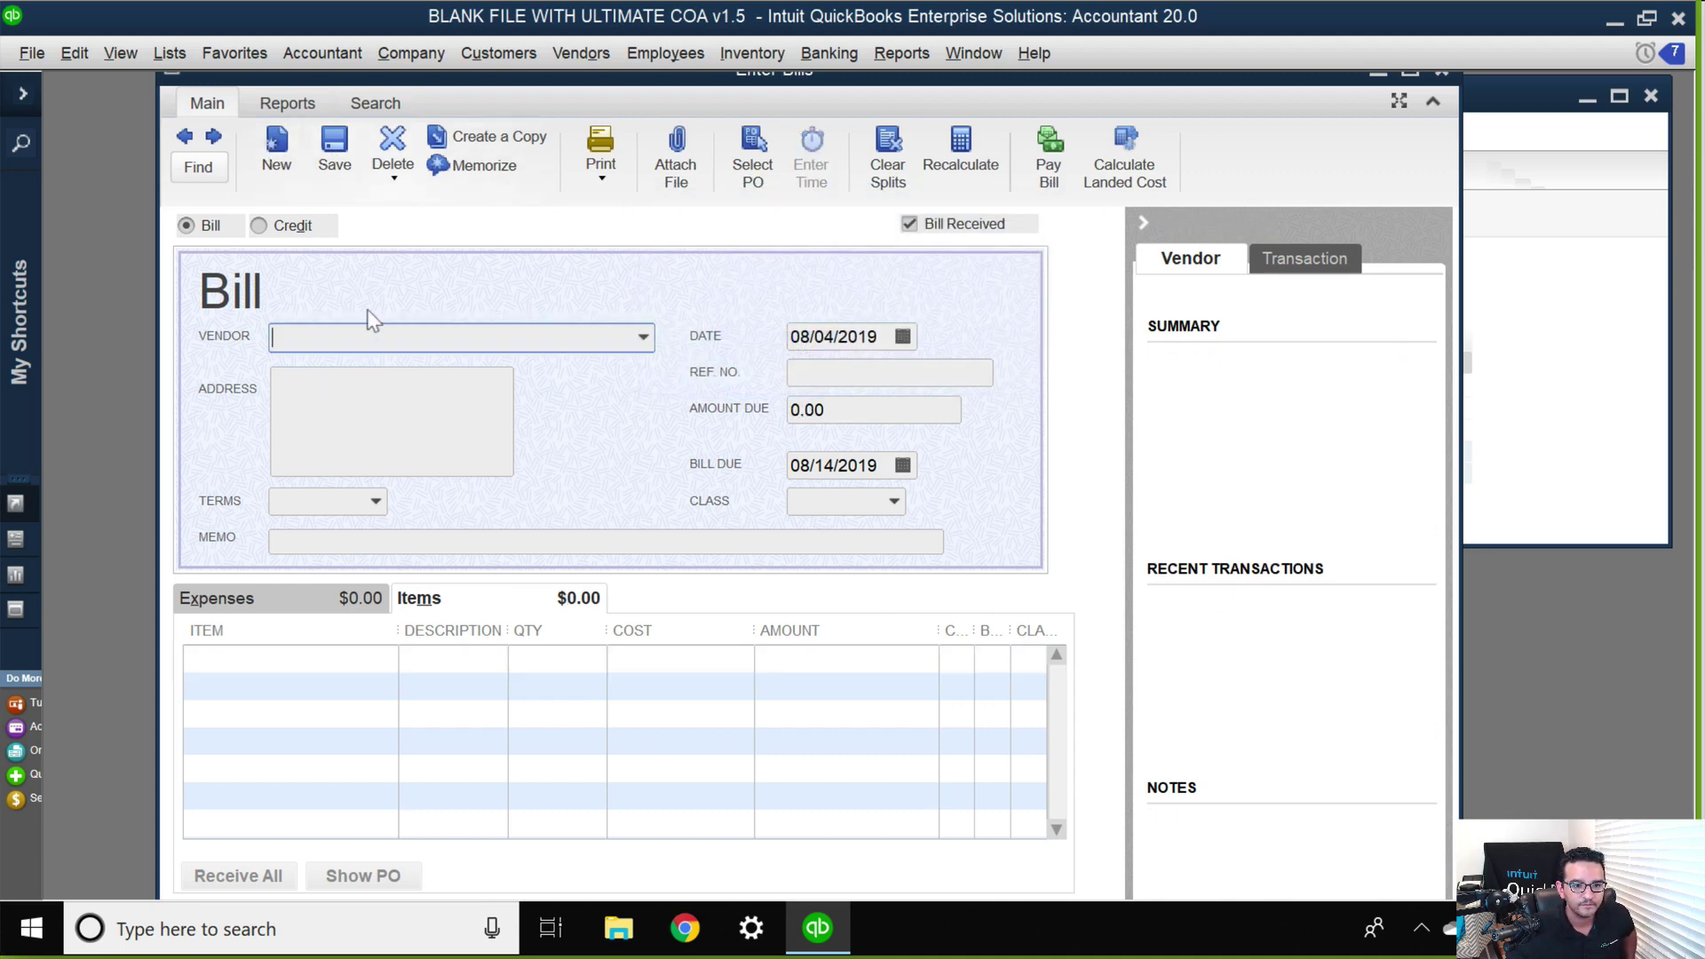
{"action": "type", "text": "US DEPT OF CUSTOMS"}
{"action": "key", "text": "ctrl+a"}
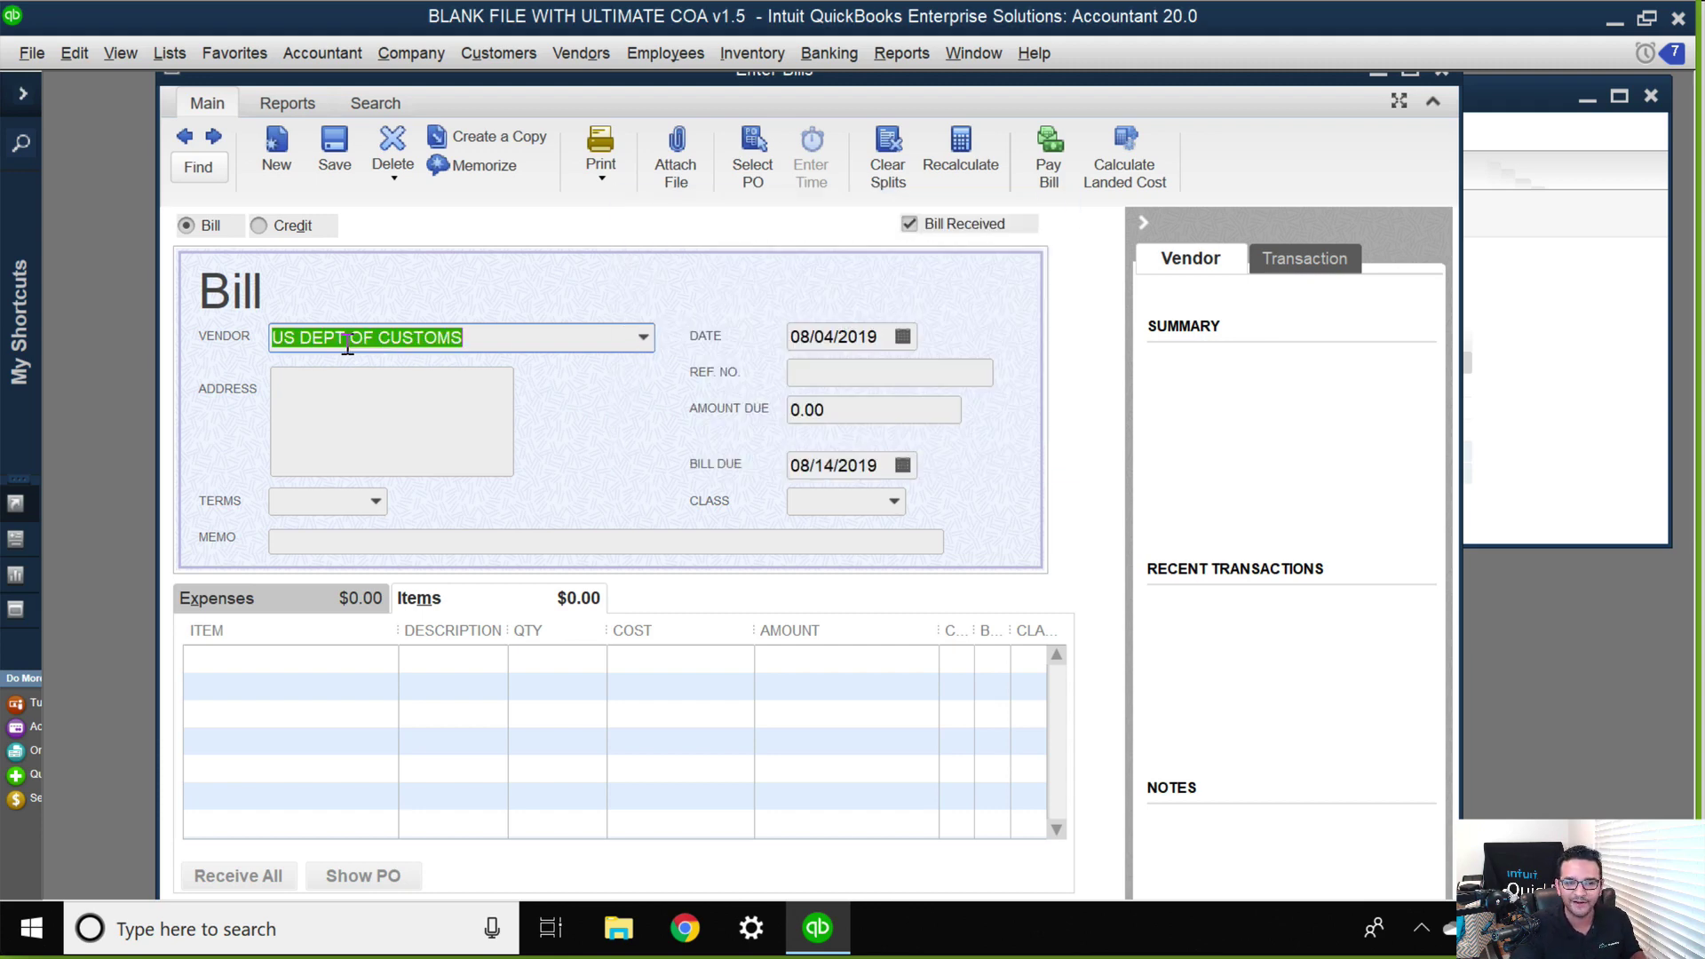
- Add a Customs/Duties item line with a cost of 1,800.00 to the customs bill
{"action": "left_click", "coordinate": [301, 658]}
{"action": "type", "text": "Customs/Duties"}
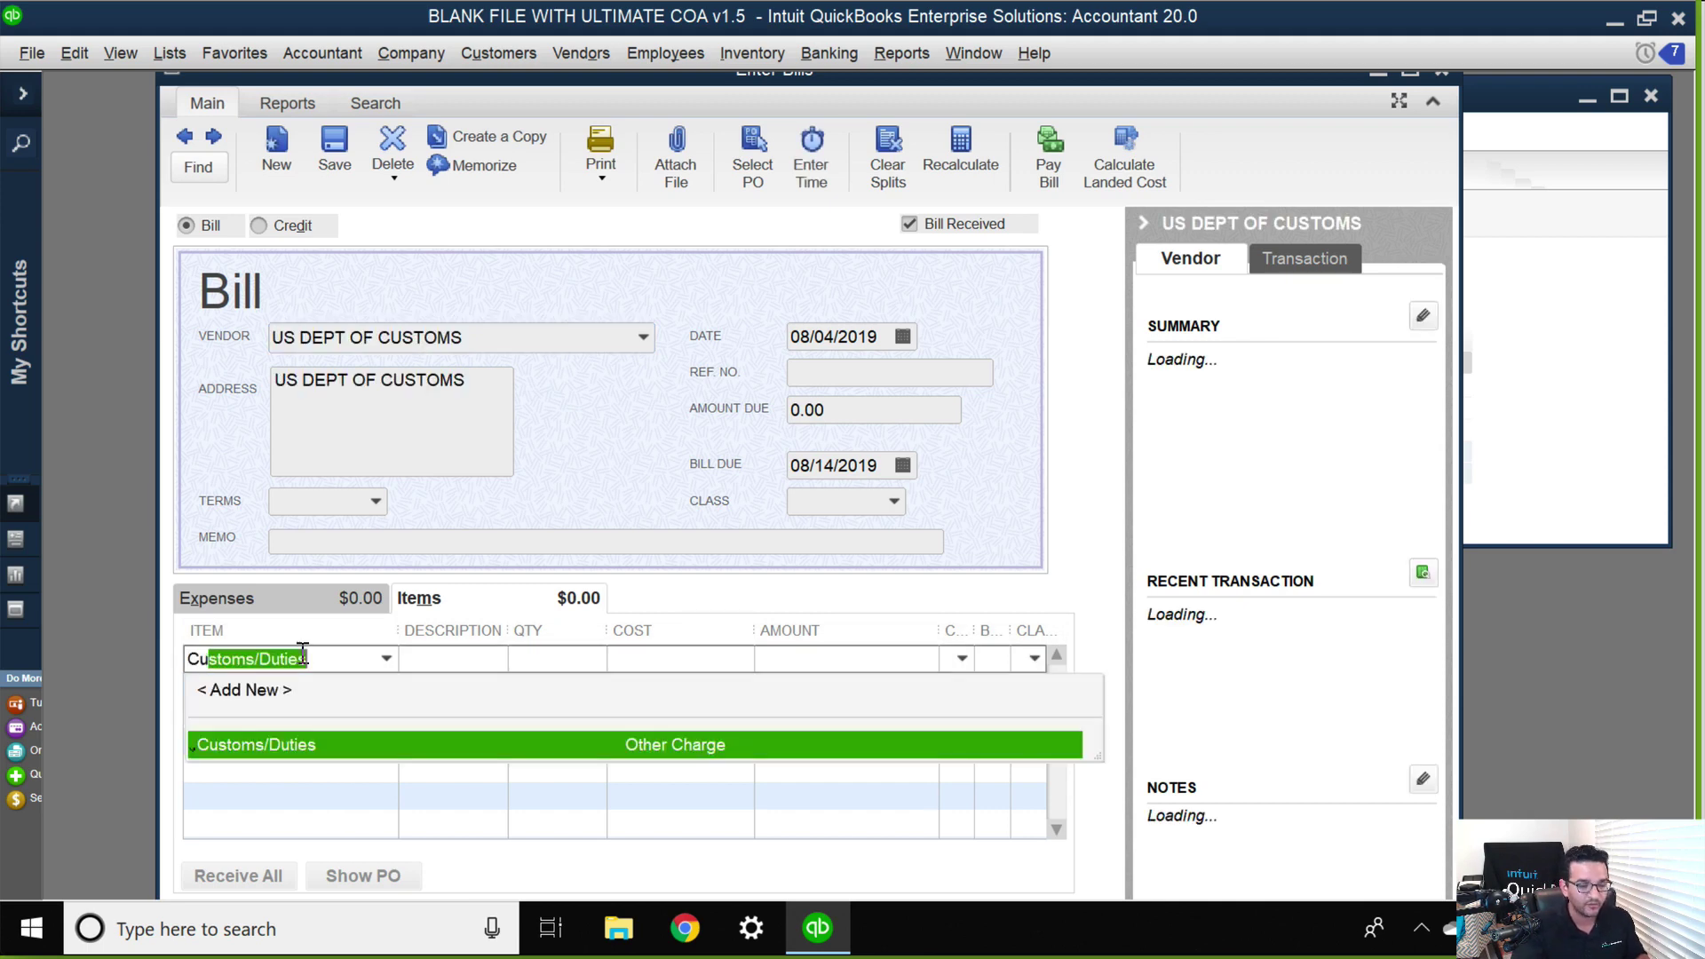
{"action": "key", "text": "Tab"}
{"action": "key", "text": "Tab"}
{"action": "key", "text": "Tab"}
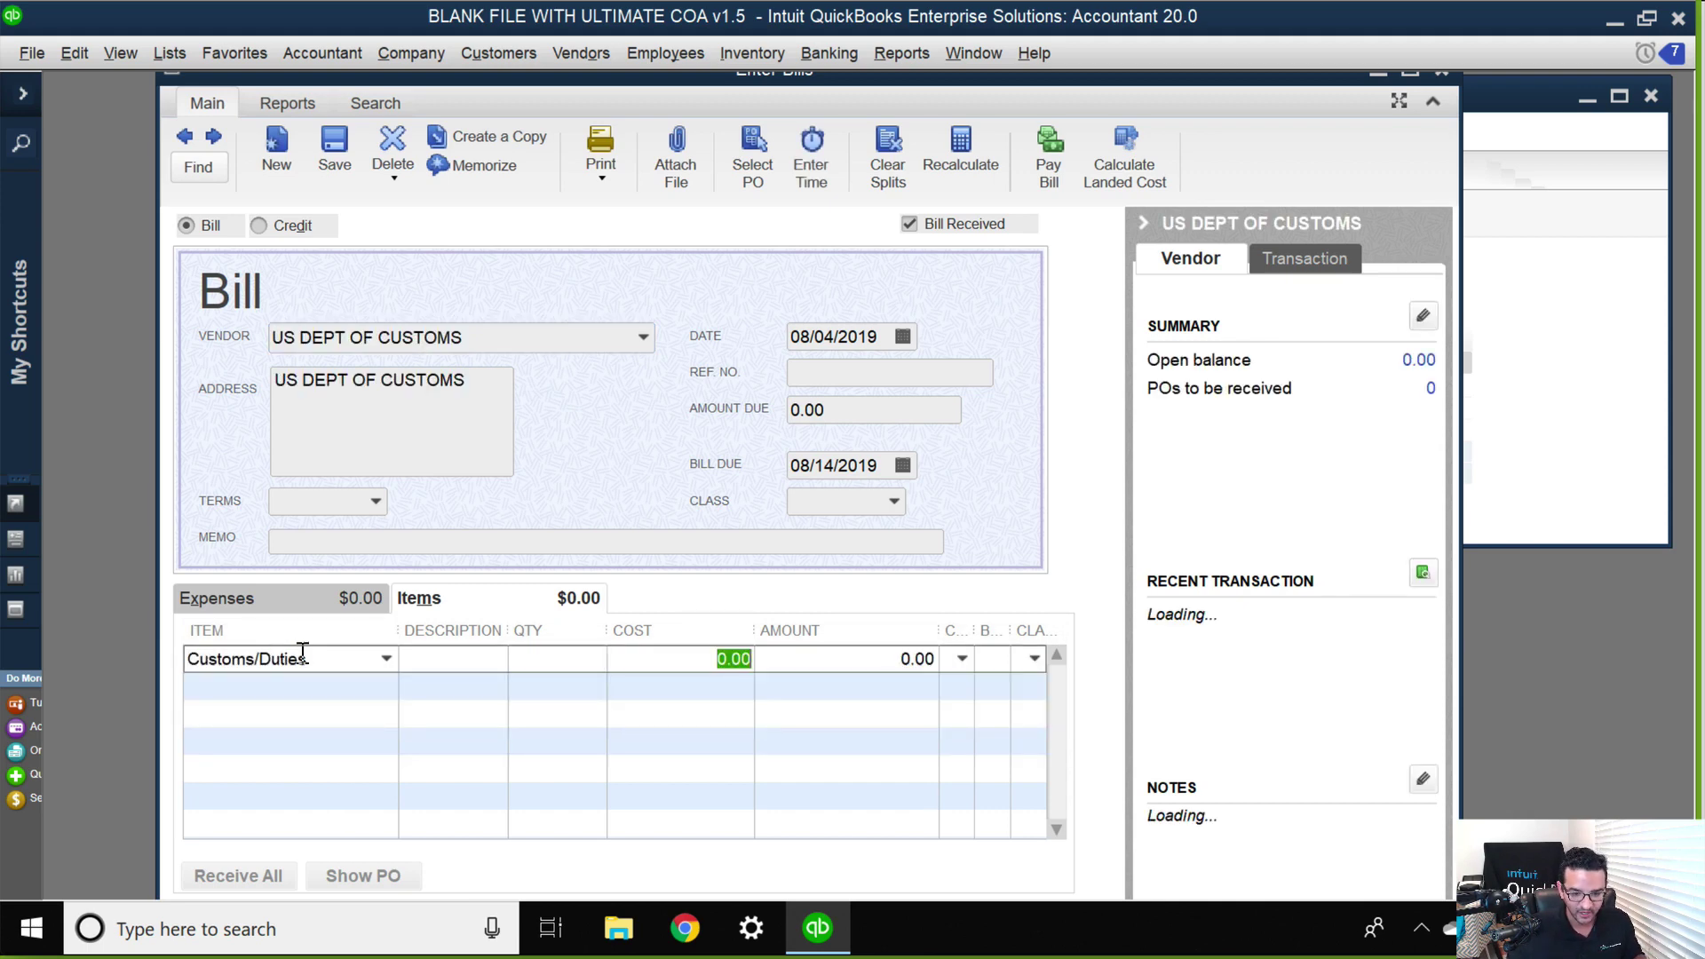
{"action": "type", "text": "1800"}
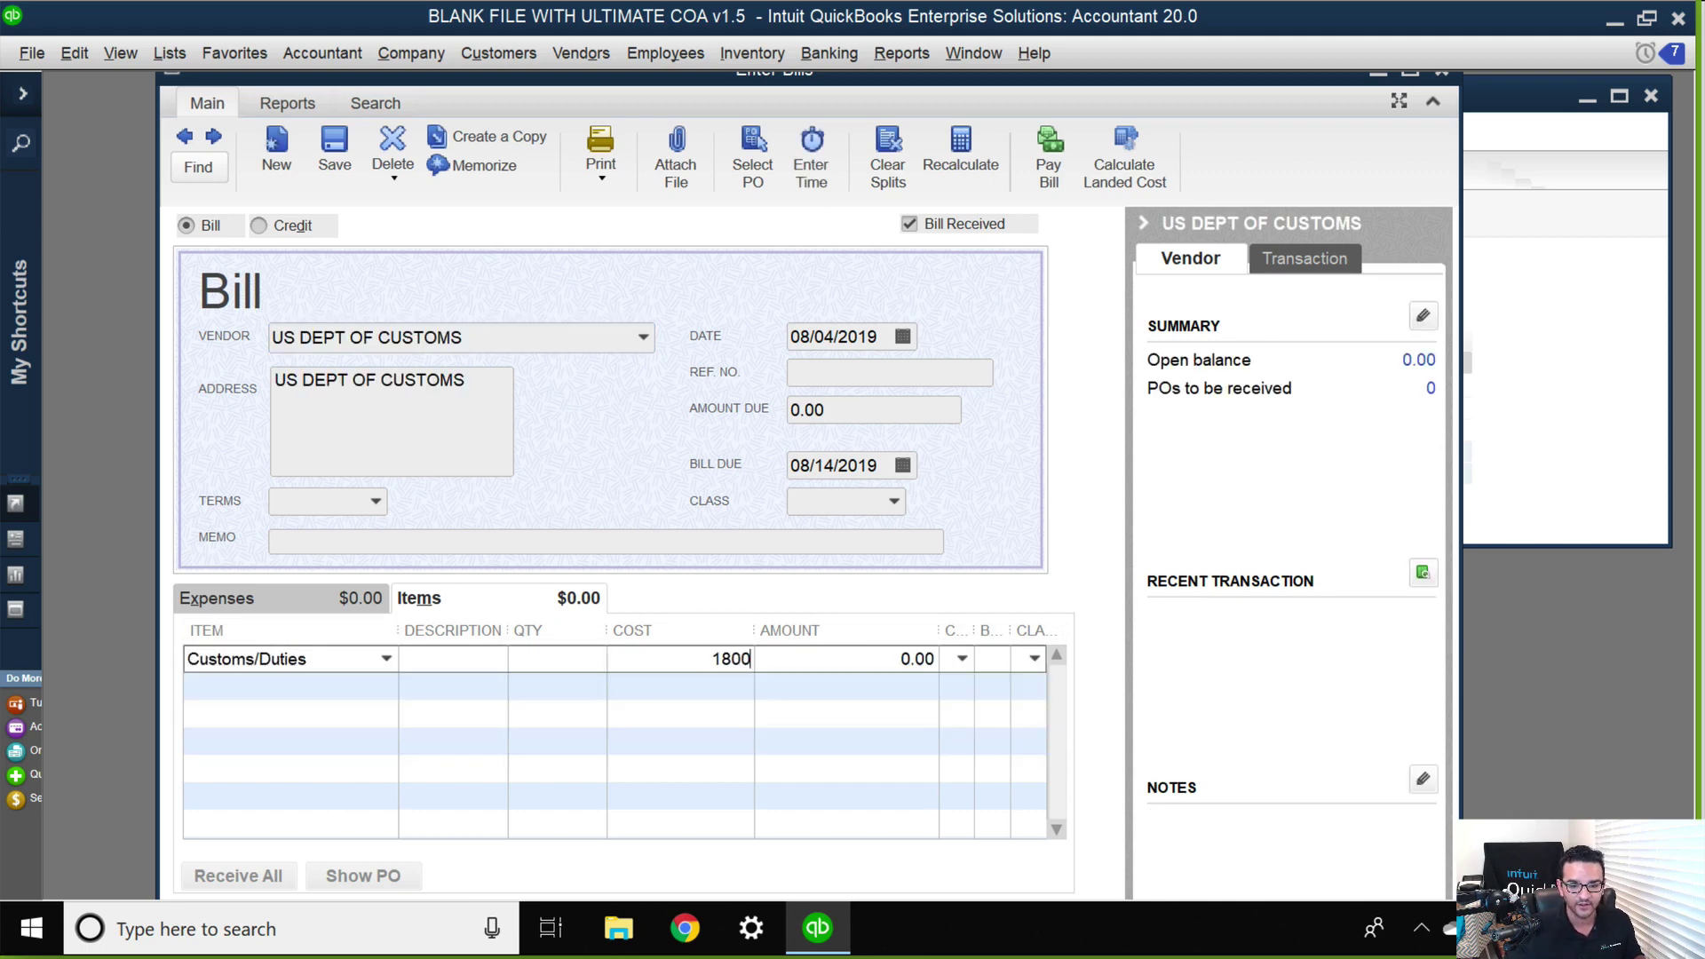
{"action": "key", "text": "Tab"}
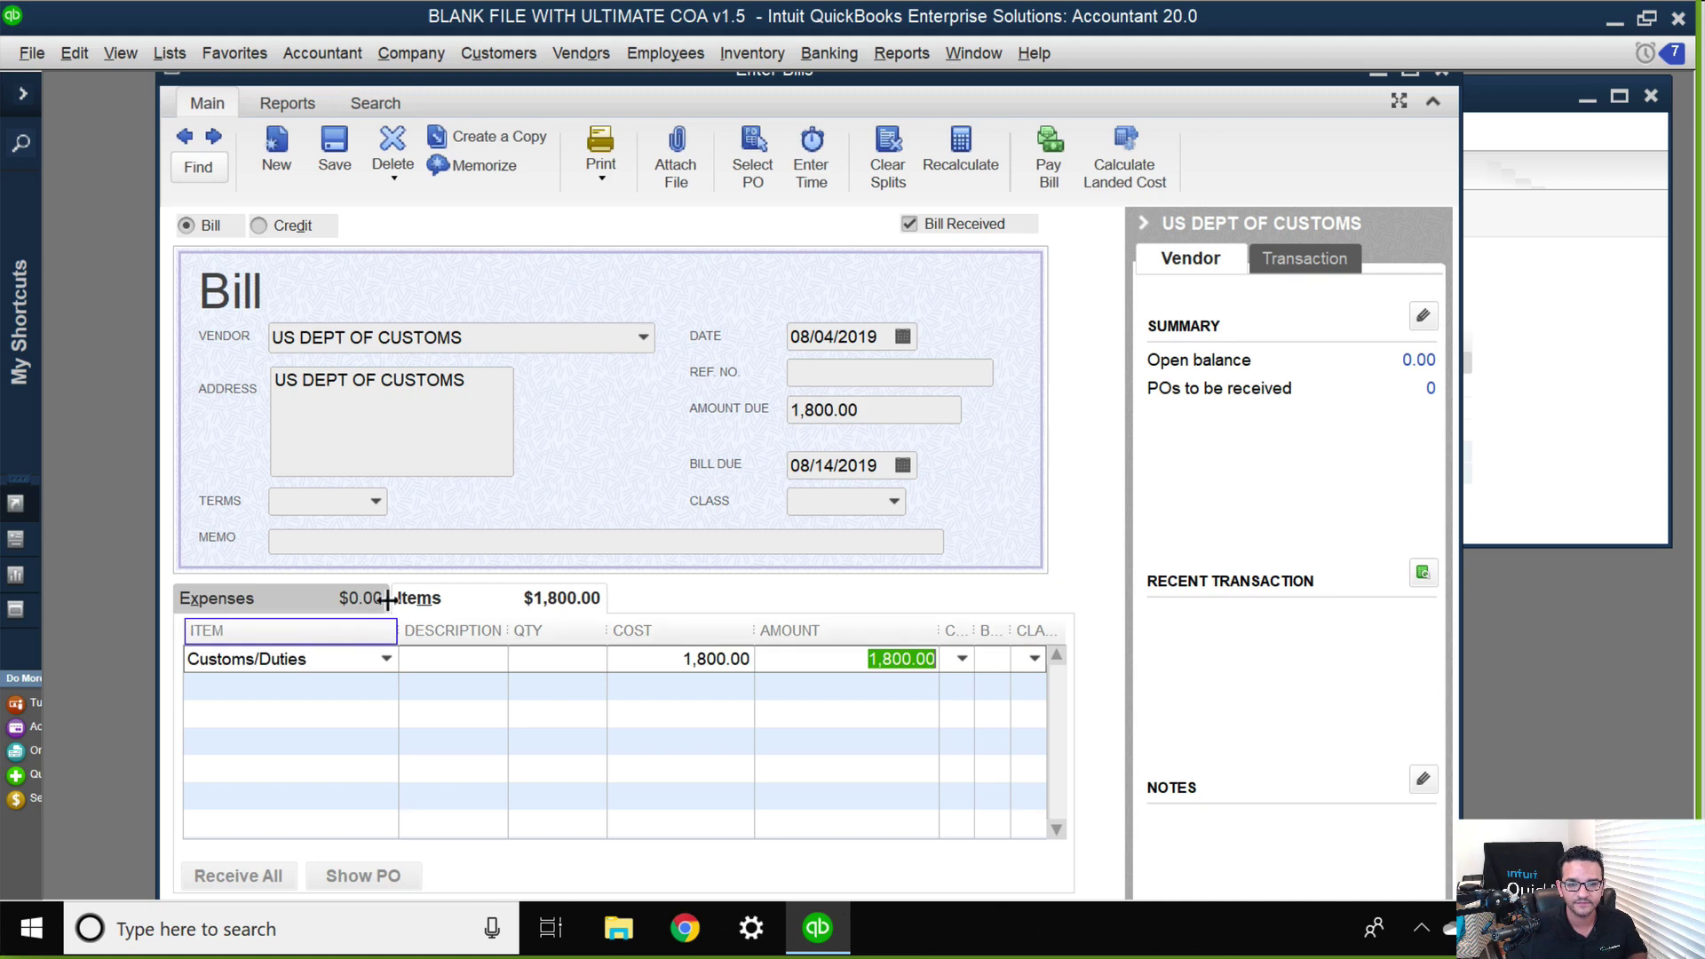
- Save the customs bill without assigning a class and close the bill window
{"action": "left_click", "coordinate": [334, 147]}
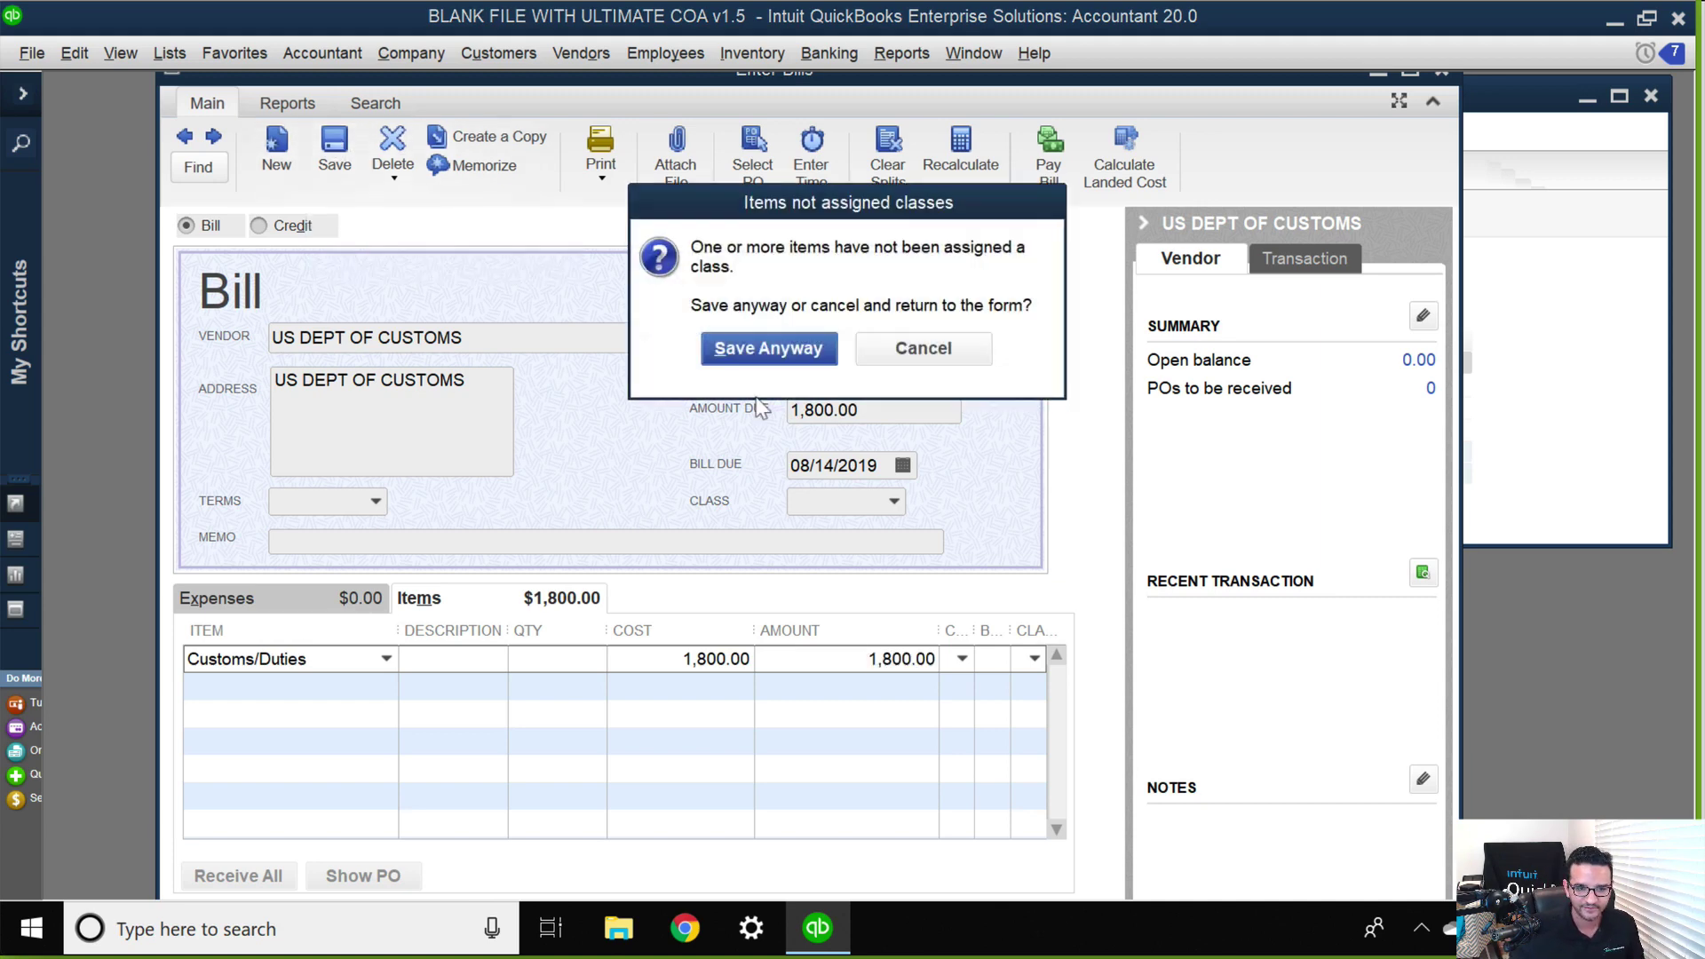
{"action": "left_click", "coordinate": [755, 346]}
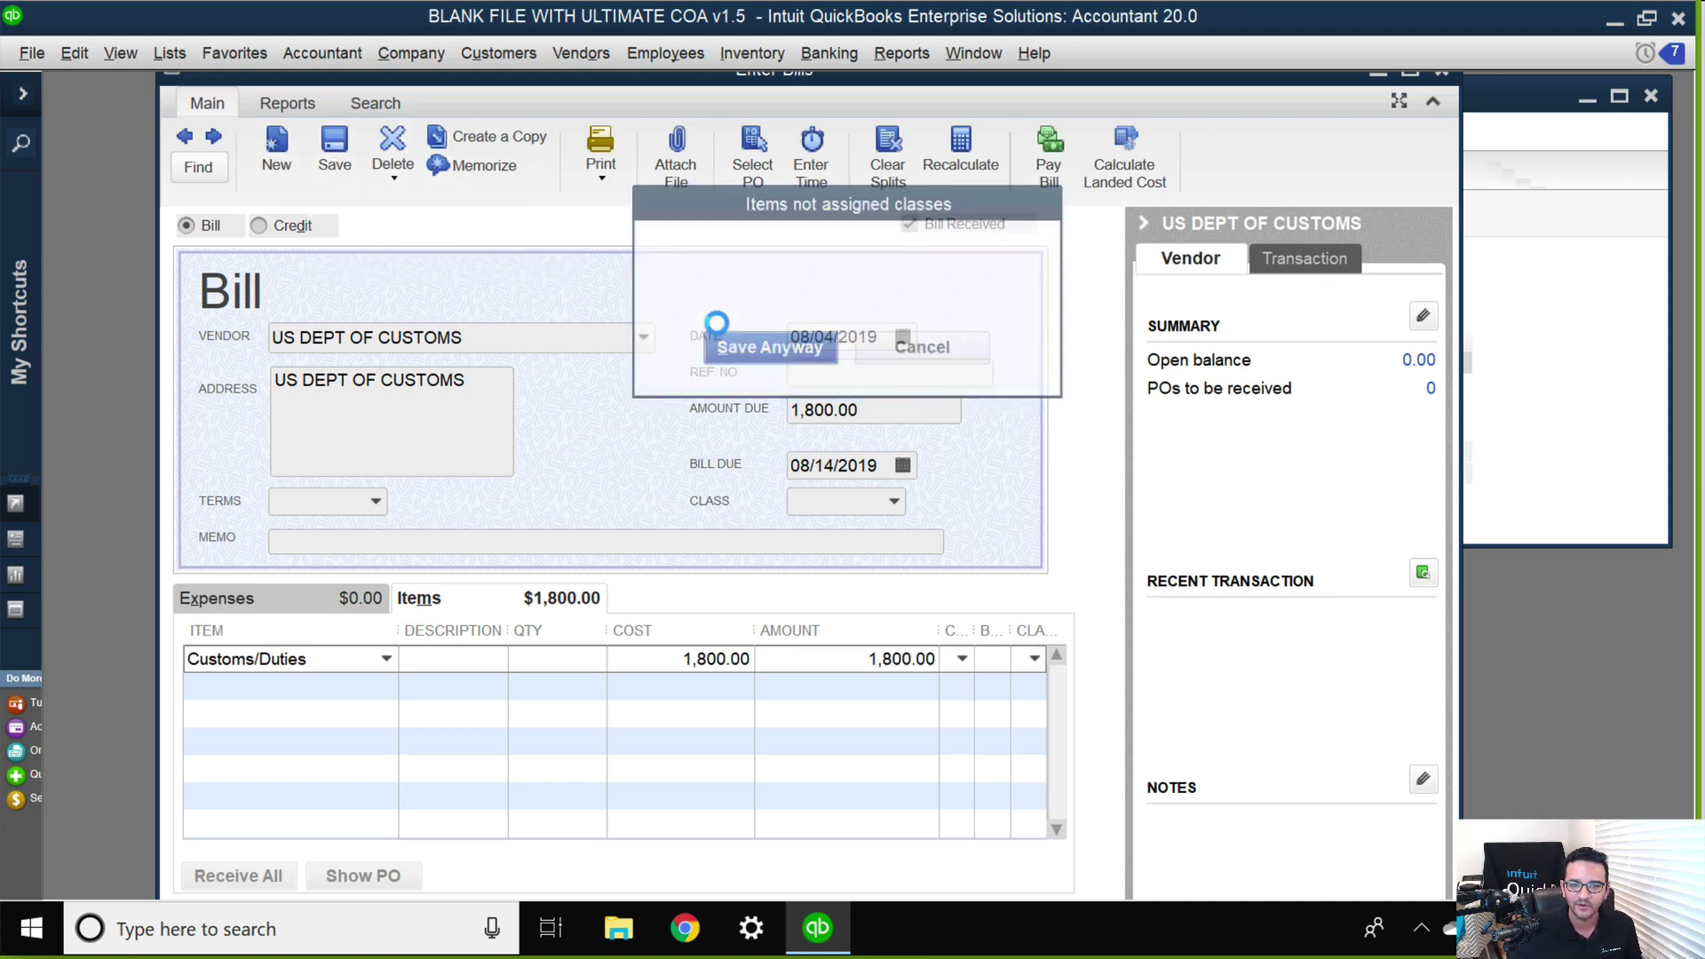
{"action": "left_click", "coordinate": [1442, 72]}
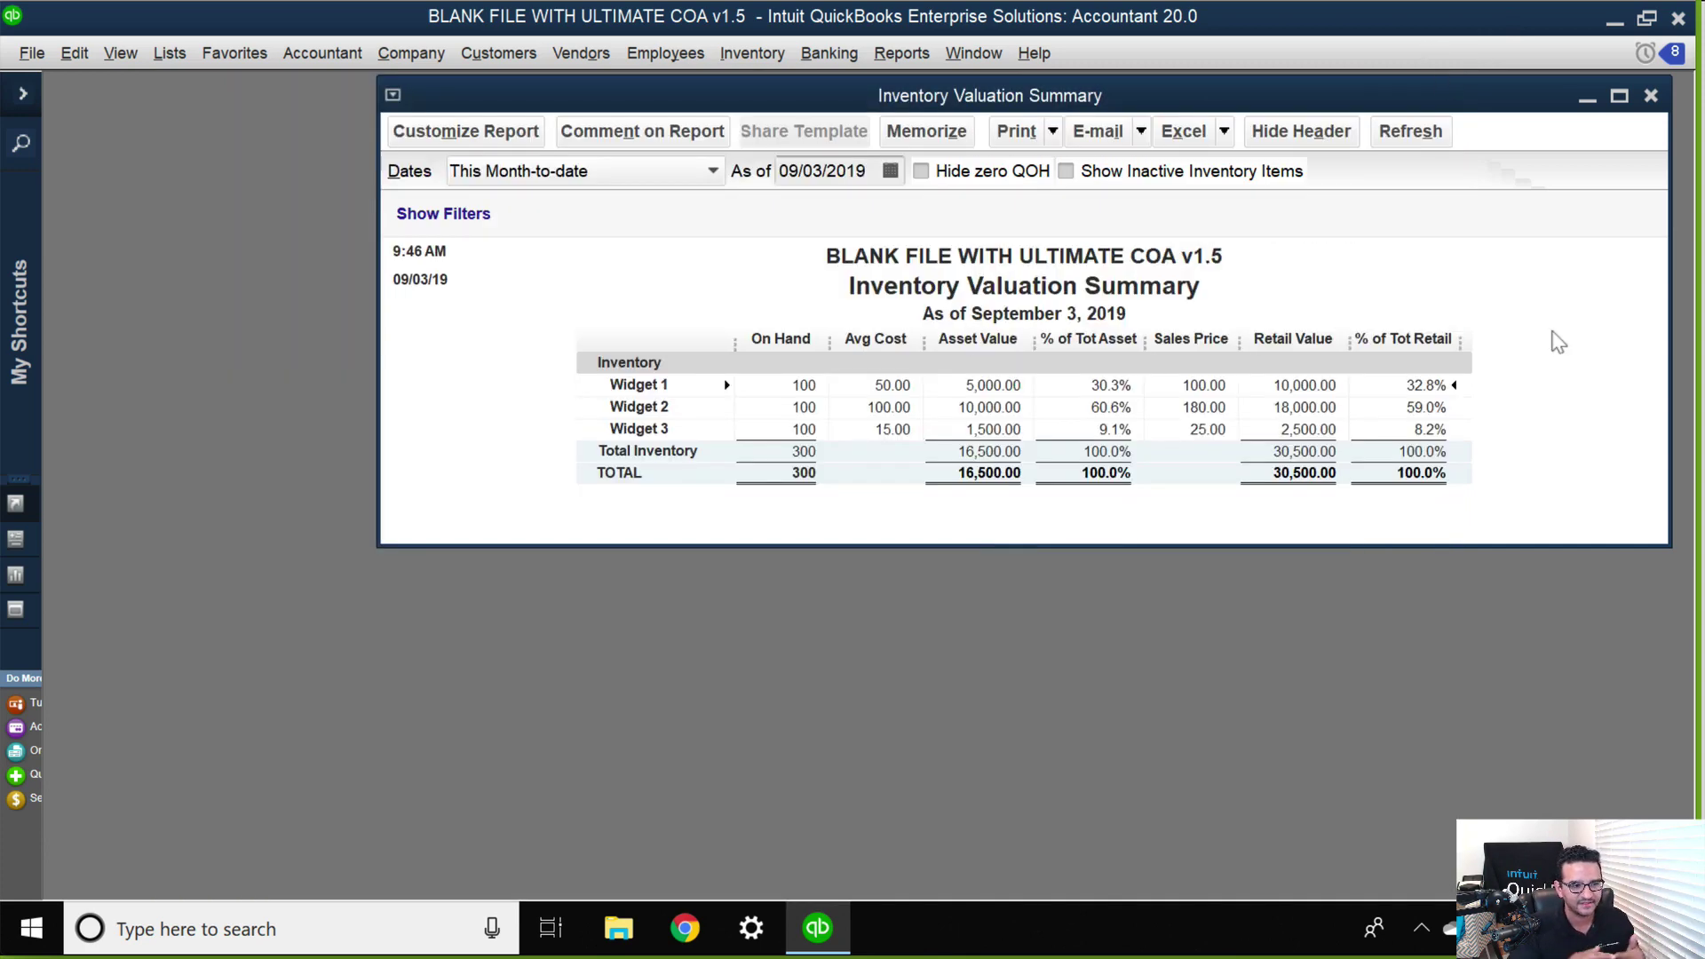
- Refresh the Inventory Valuation Summary, then open the standard Balance Sheet and examine the Clearing Landed Cost Accounts and Inventory Asset balances
{"action": "left_click", "coordinate": [1413, 132]}
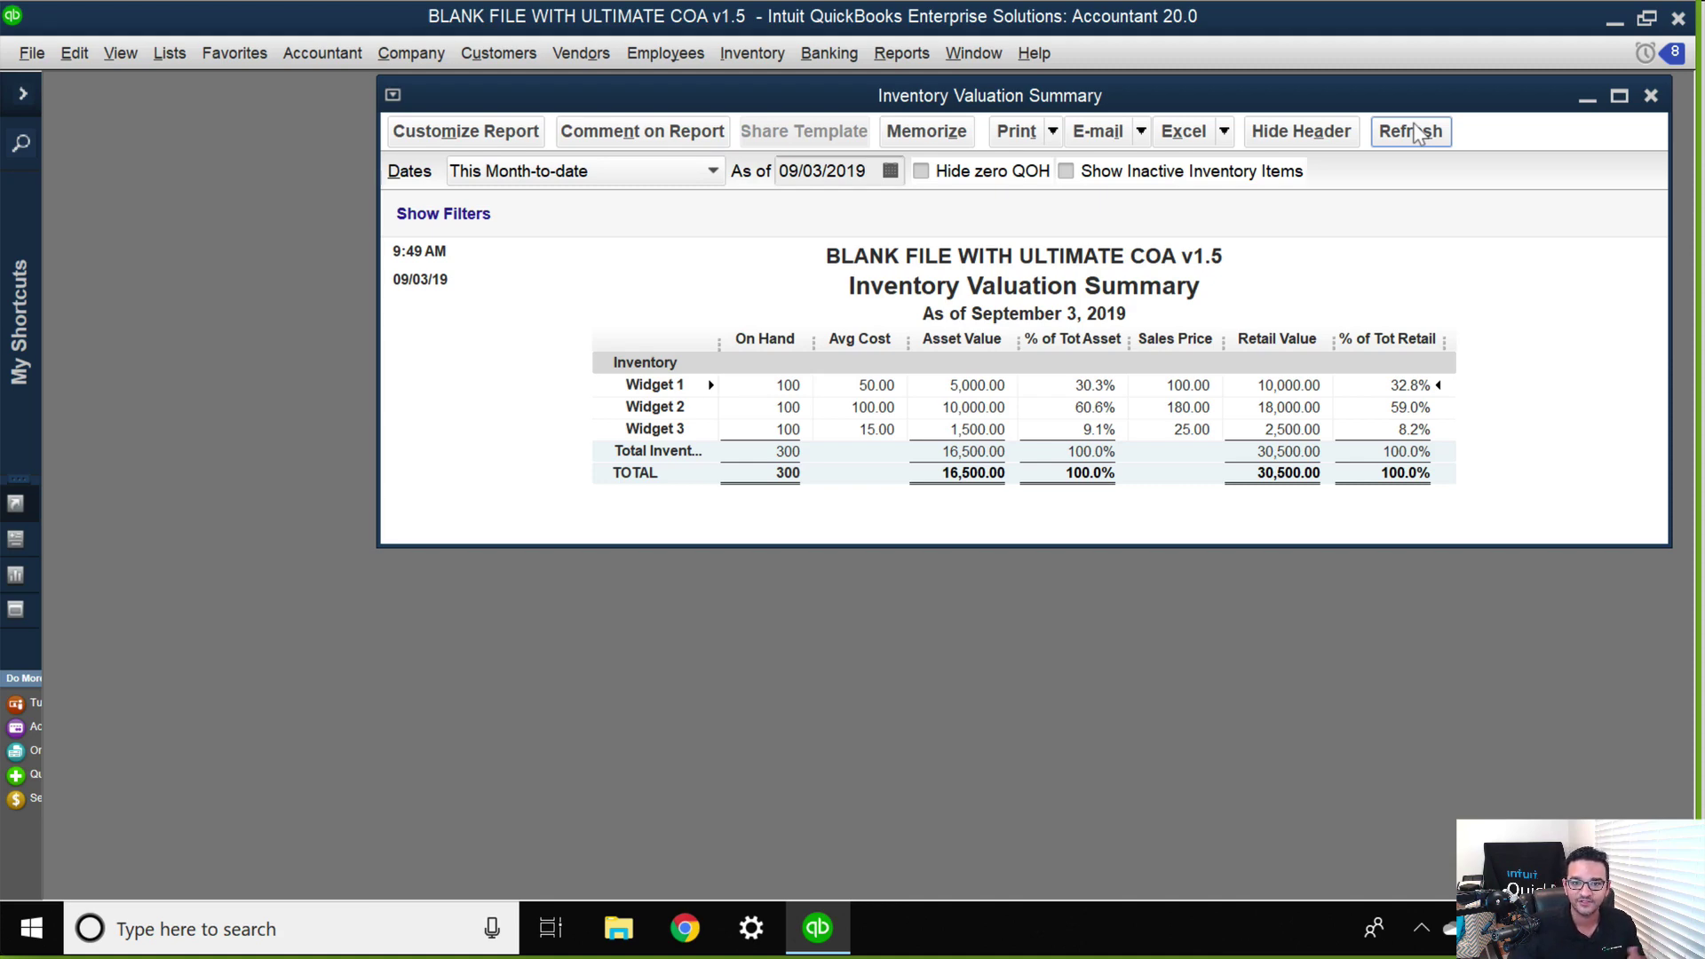
{"action": "left_click", "coordinate": [902, 53]}
{"action": "mouse_move", "coordinate": [1004, 313]}
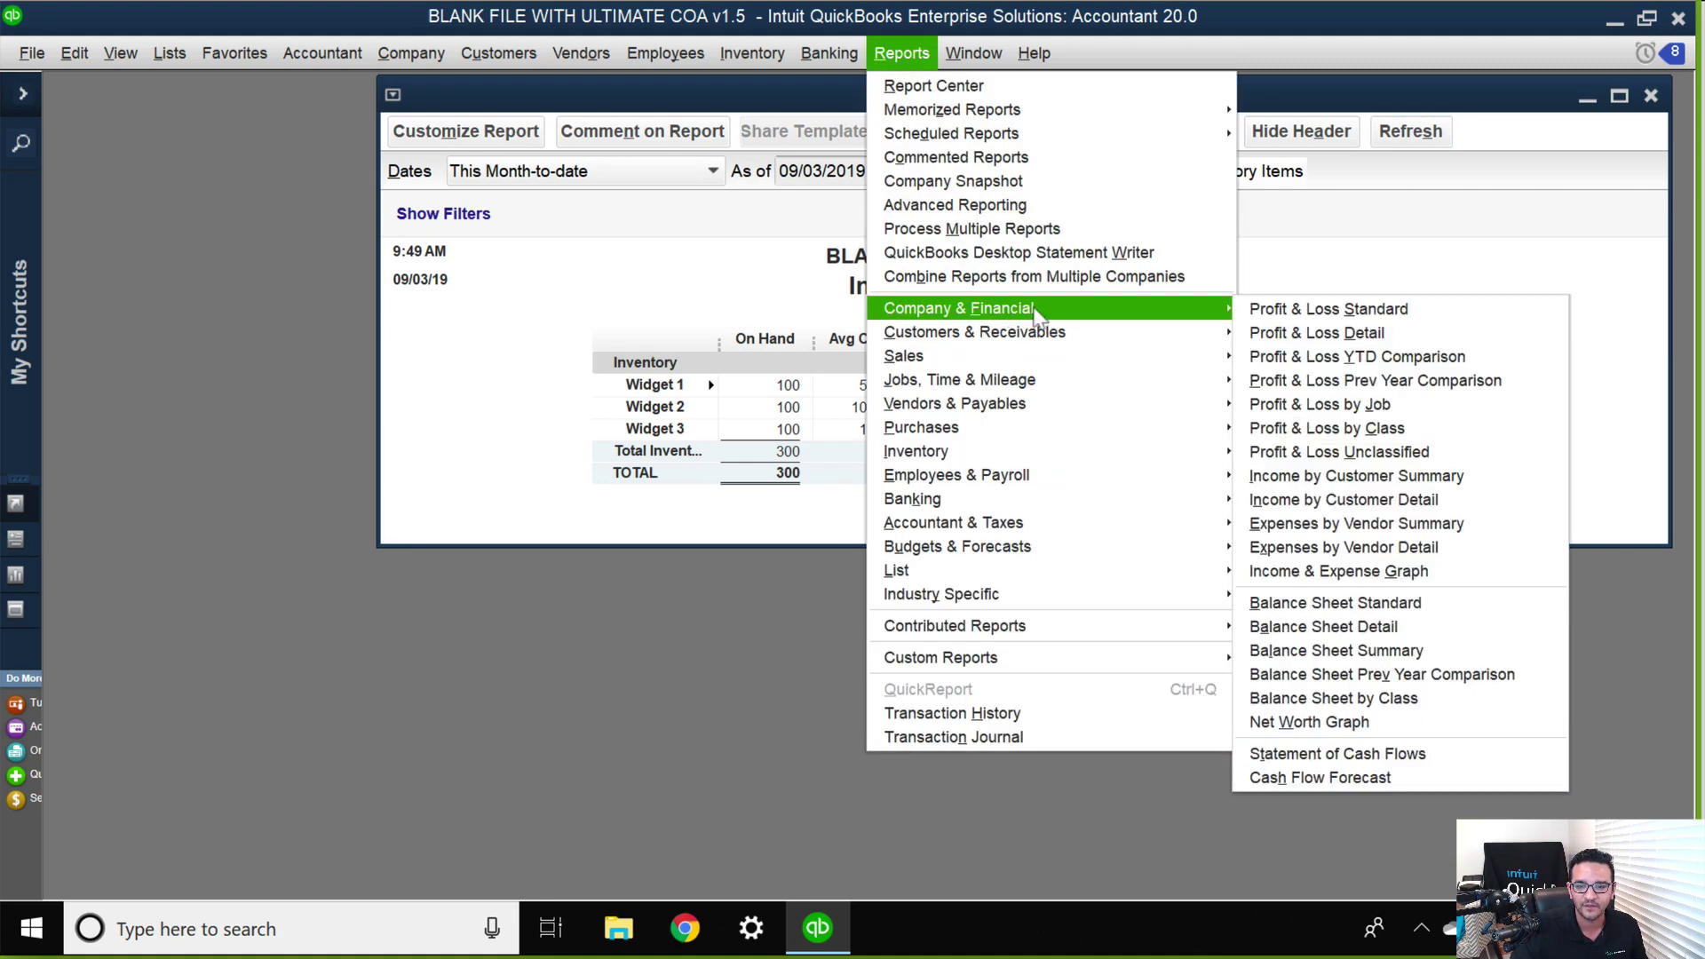
{"action": "left_click", "coordinate": [1335, 603]}
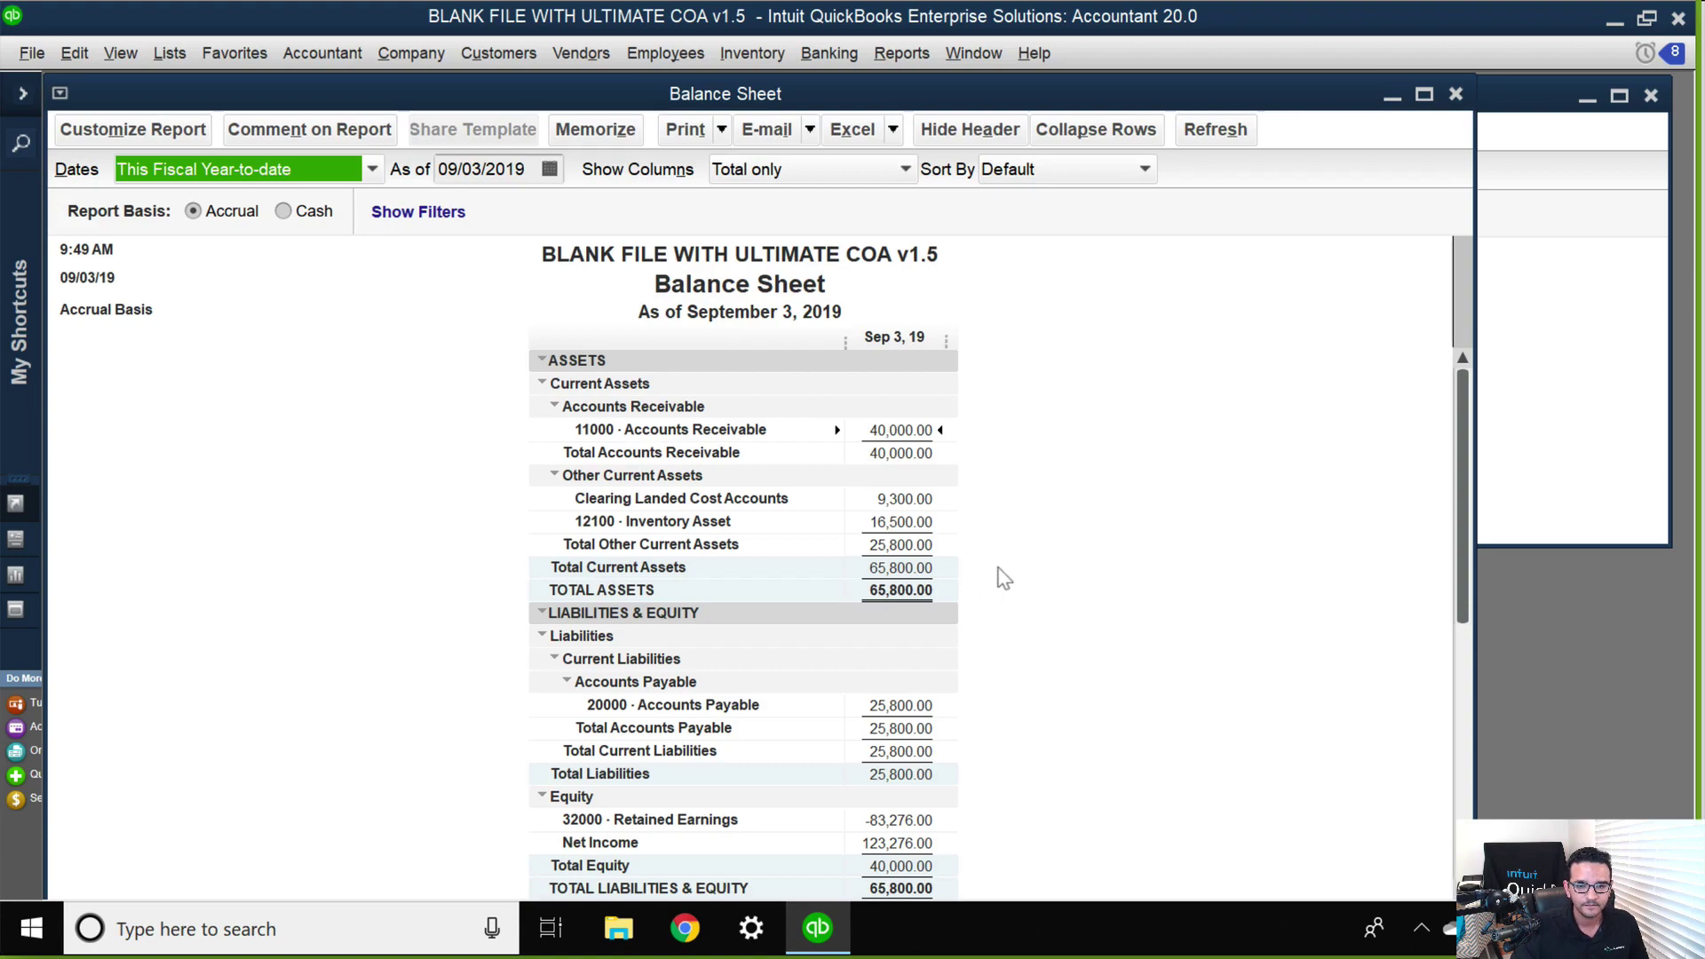
{"action": "left_click", "coordinate": [901, 499]}
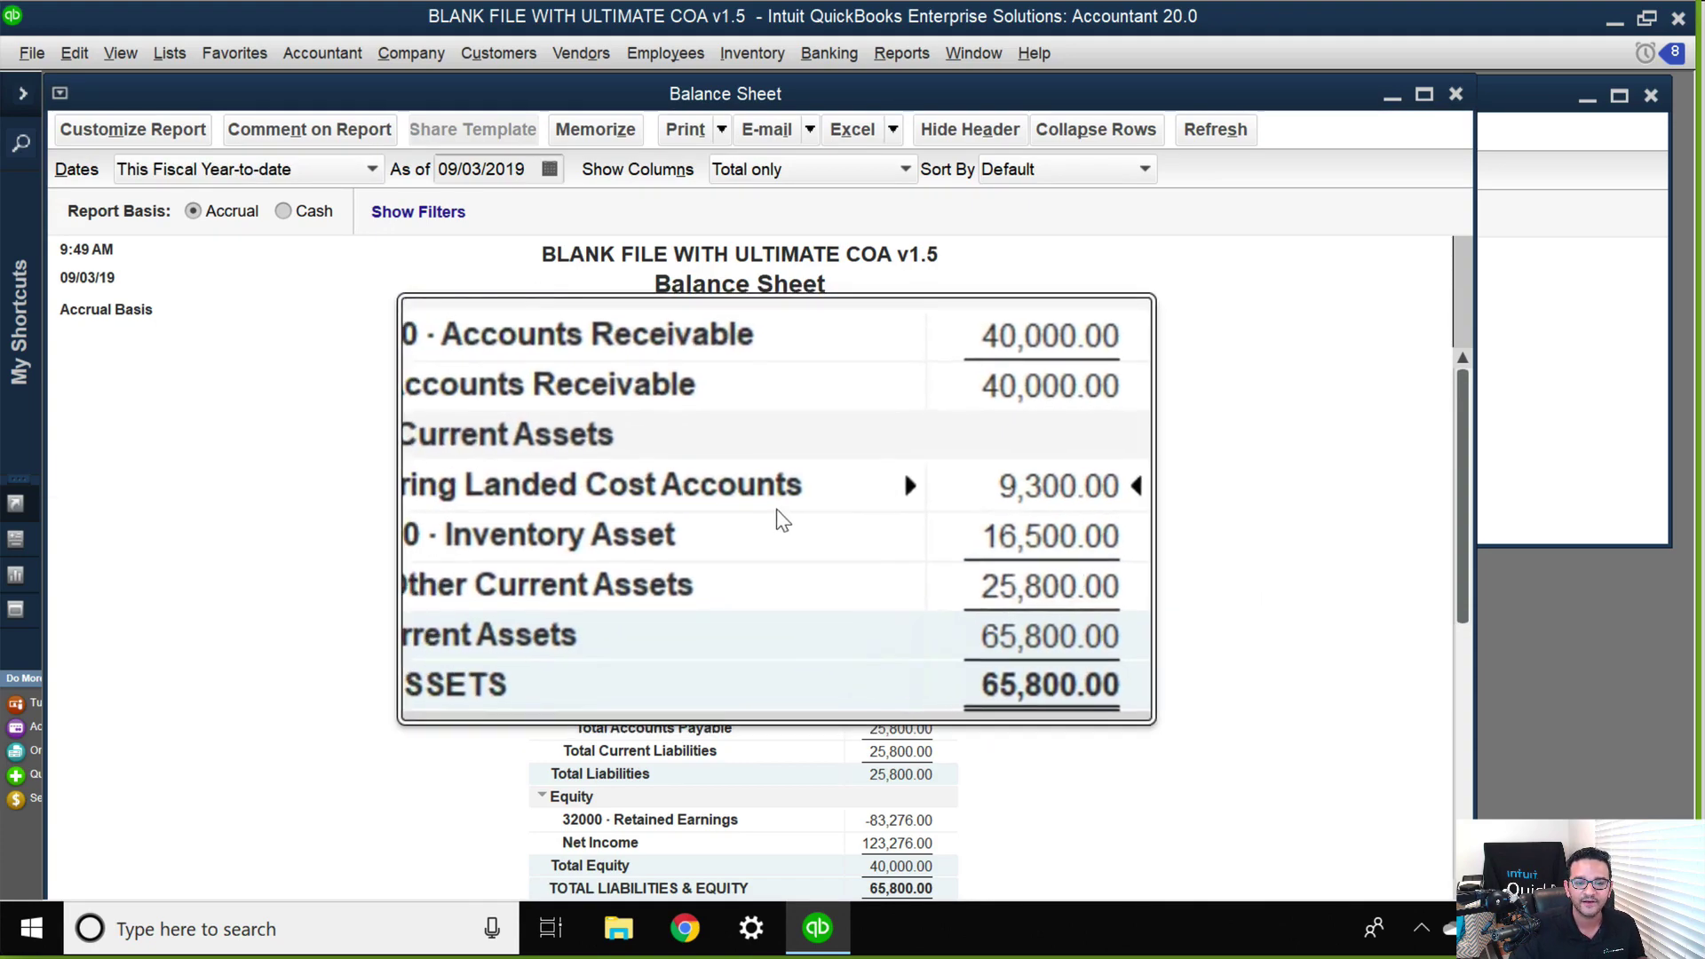
{"action": "double_click", "coordinate": [906, 494]}
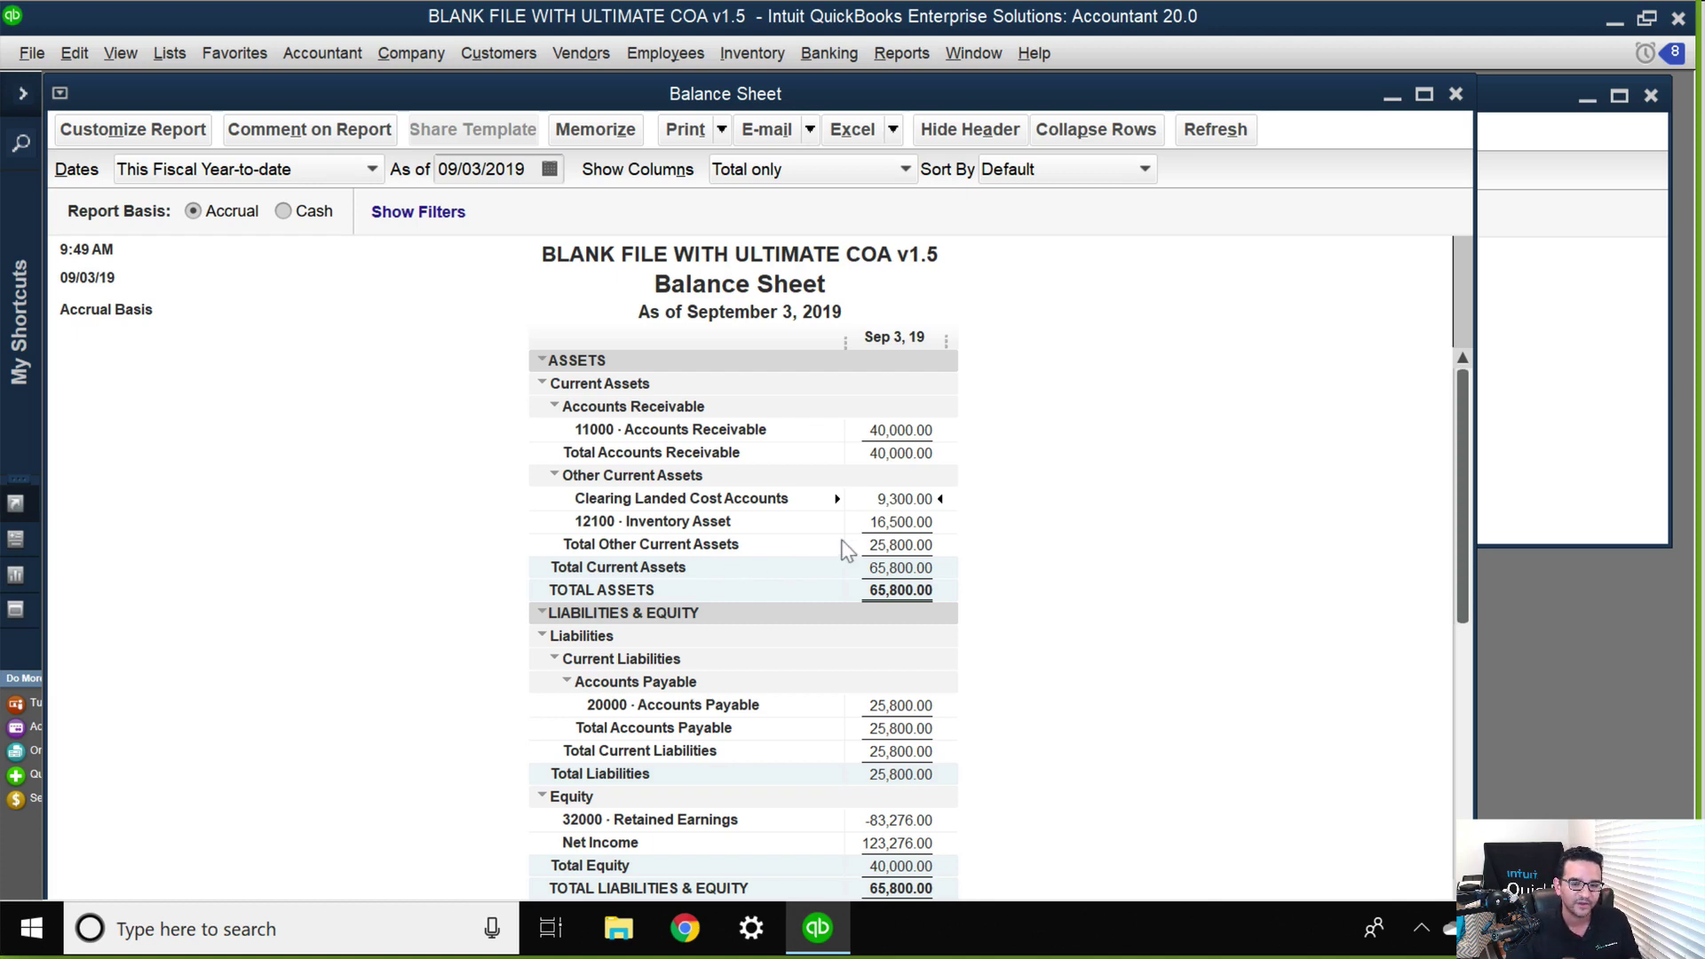
{"action": "key", "text": "super+plus"}
{"action": "key", "text": "super+Escape"}
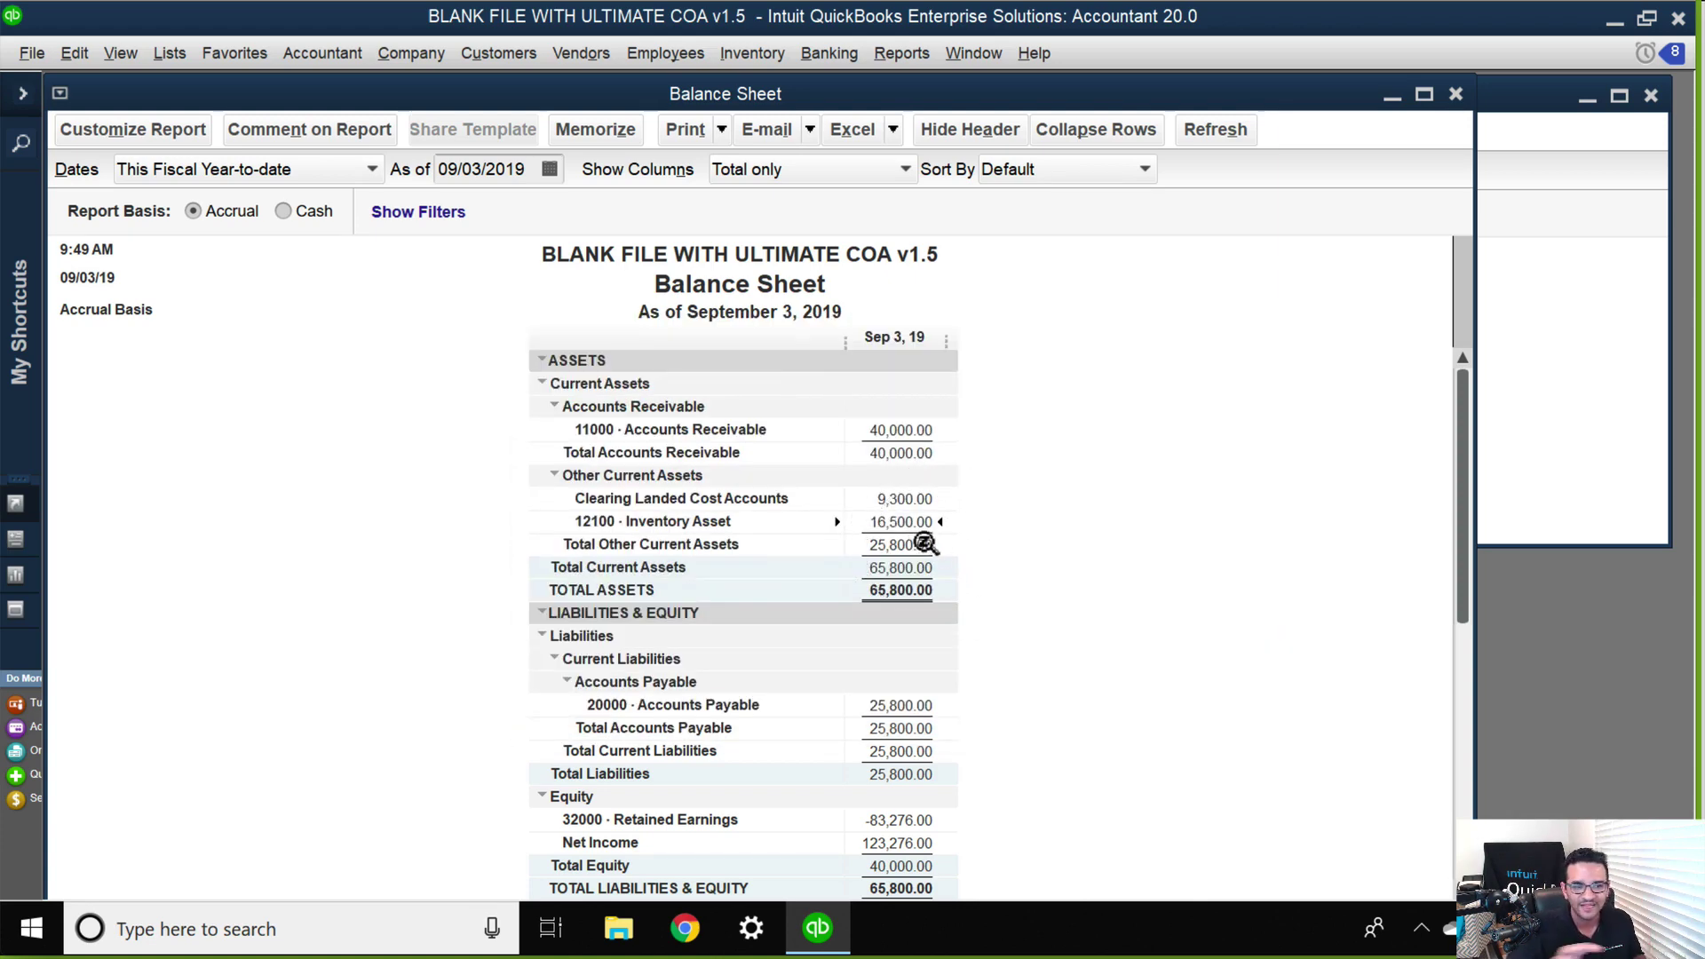
- Arrange the Balance Sheet and Inventory Valuation Summary side by side and compare the inventory asset value between them
{"action": "left_click", "coordinate": [1546, 376]}
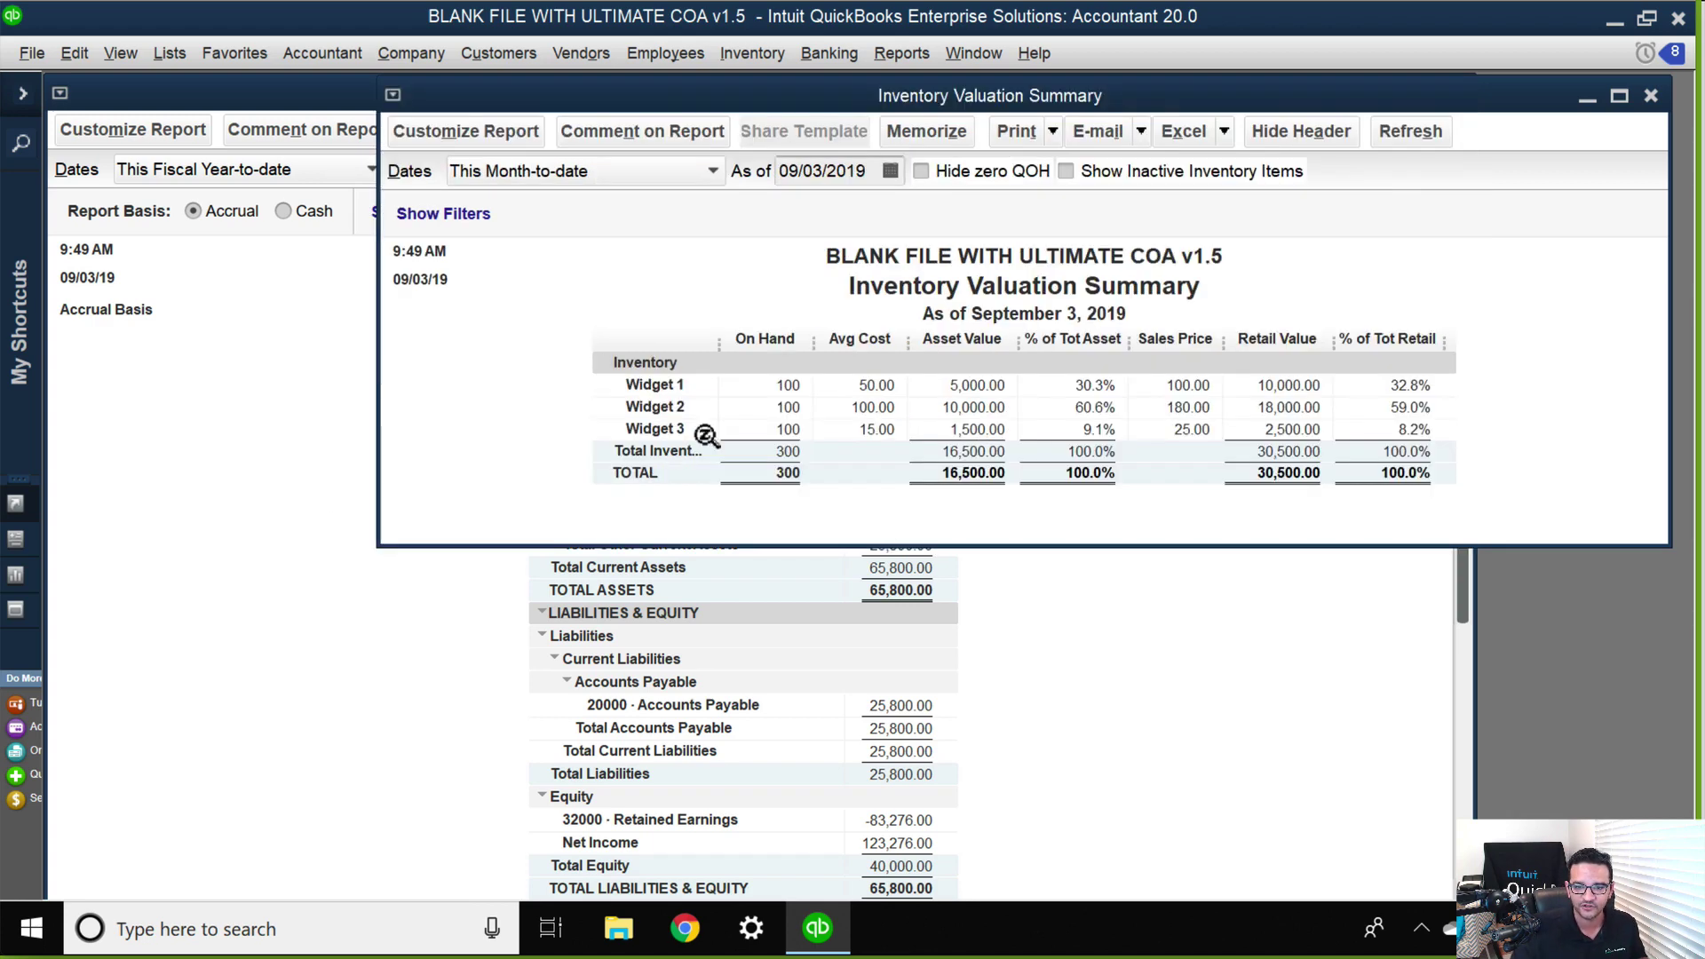
{"action": "left_click_drag", "start_coordinate": [365, 534], "coordinate": [756, 517]}
{"action": "left_click", "coordinate": [693, 520]}
{"action": "left_click_drag", "start_coordinate": [1467, 480], "coordinate": [741, 459]}
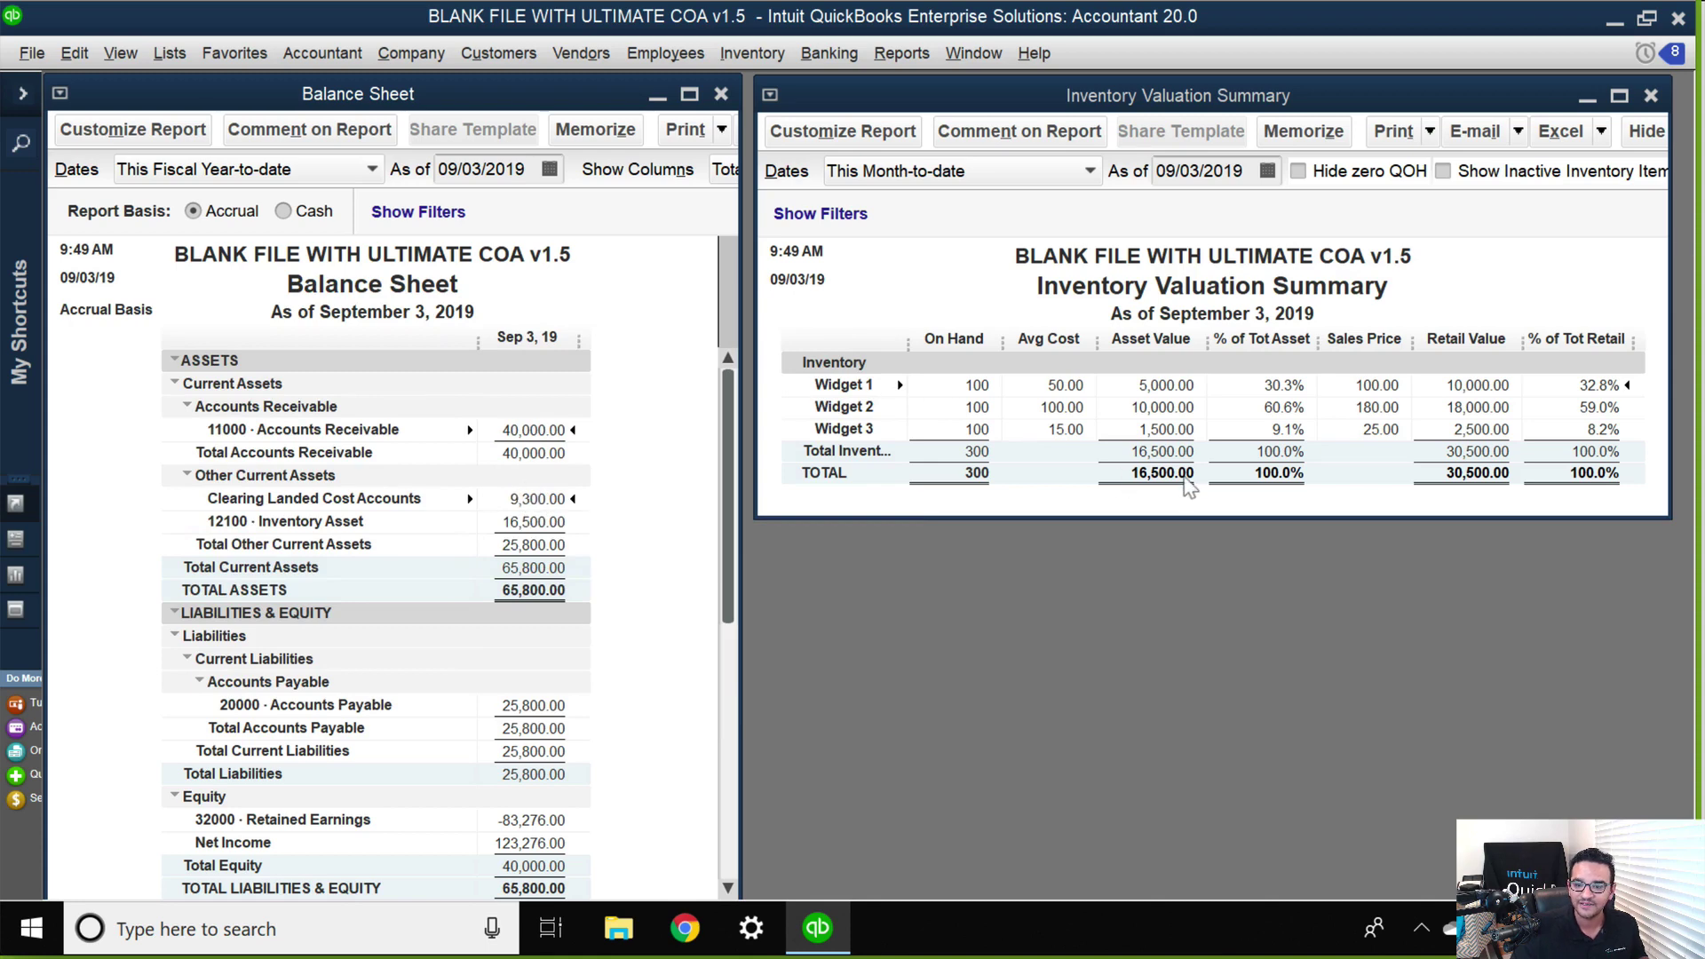
{"action": "left_click", "coordinate": [1157, 478]}
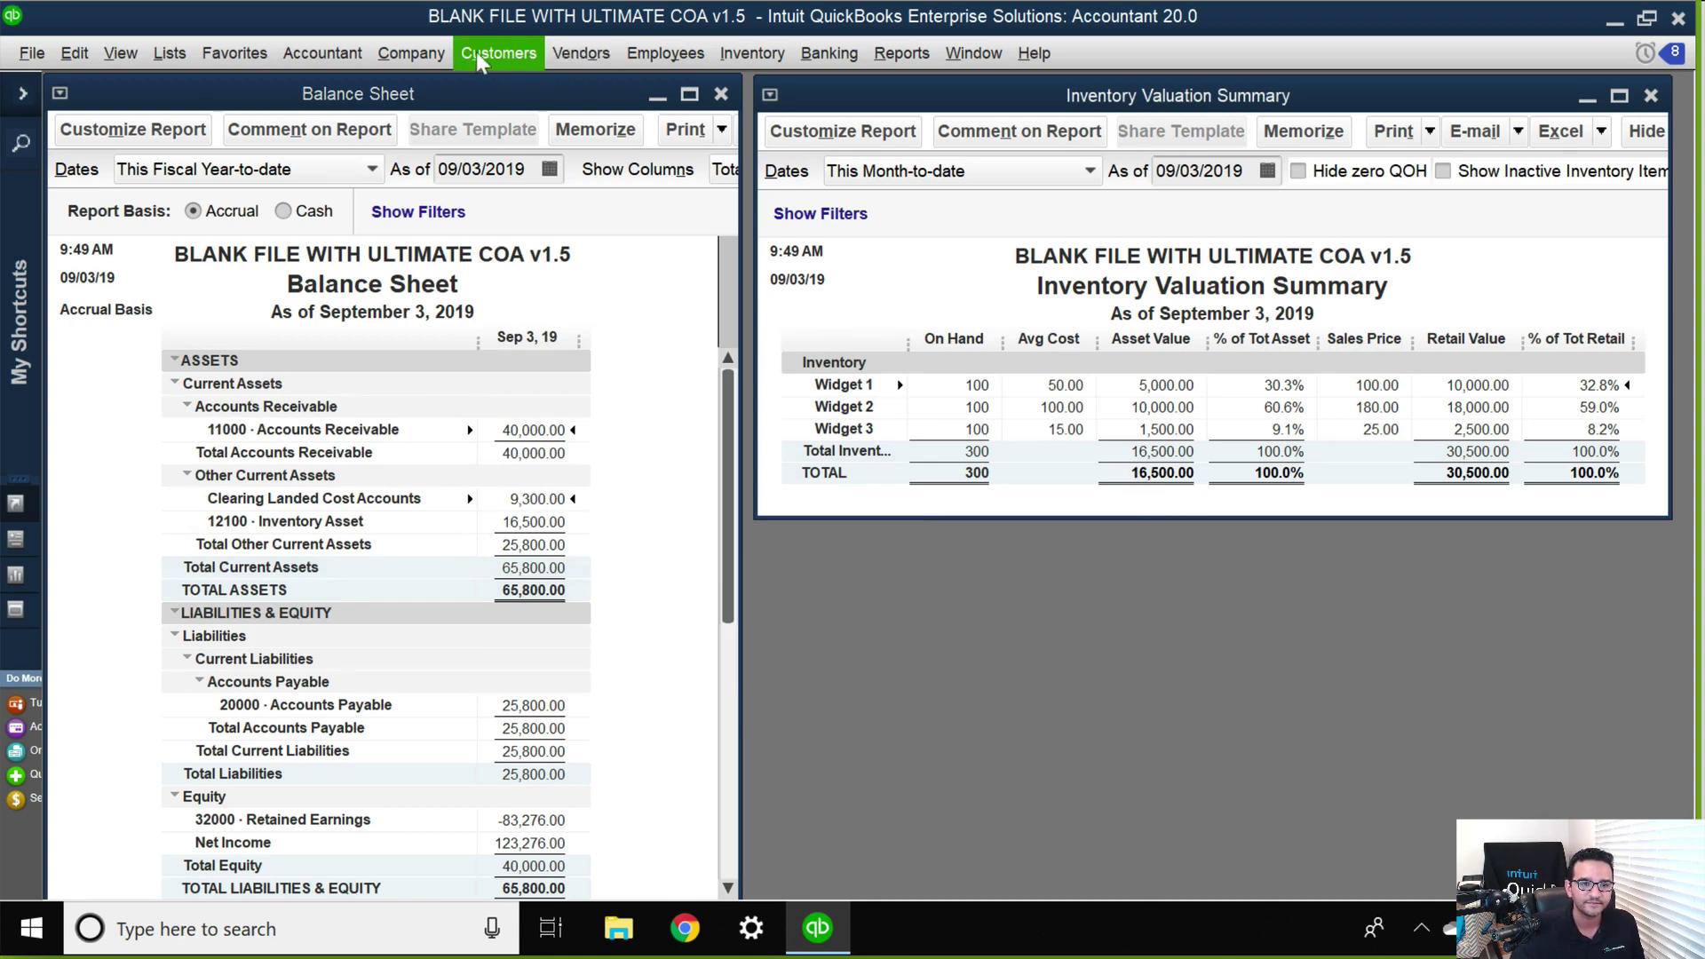
- Reopen the bill entry form, go back to the Wholesale World bill for the three widgets and maximize its window
{"action": "left_click", "coordinate": [428, 55]}
{"action": "mouse_move", "coordinate": [581, 54]}
{"action": "left_click", "coordinate": [608, 144]}
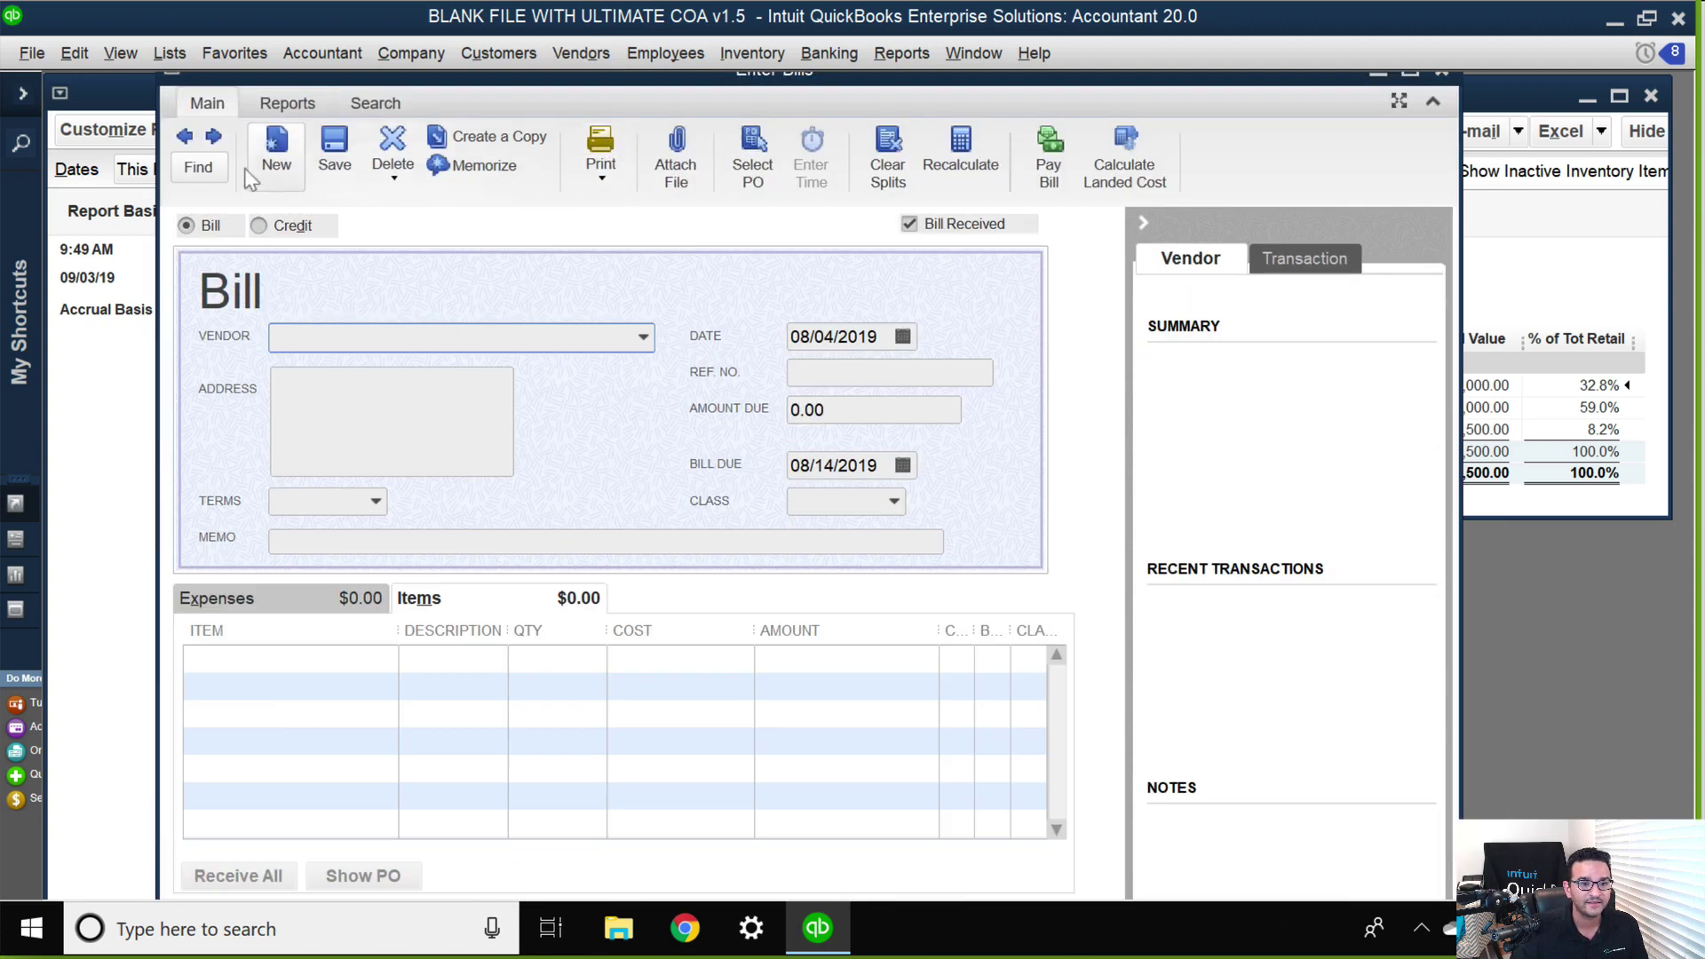
{"action": "left_click", "coordinate": [186, 137]}
{"action": "left_click", "coordinate": [186, 138]}
{"action": "left_click", "coordinate": [185, 137]}
{"action": "left_click", "coordinate": [186, 138]}
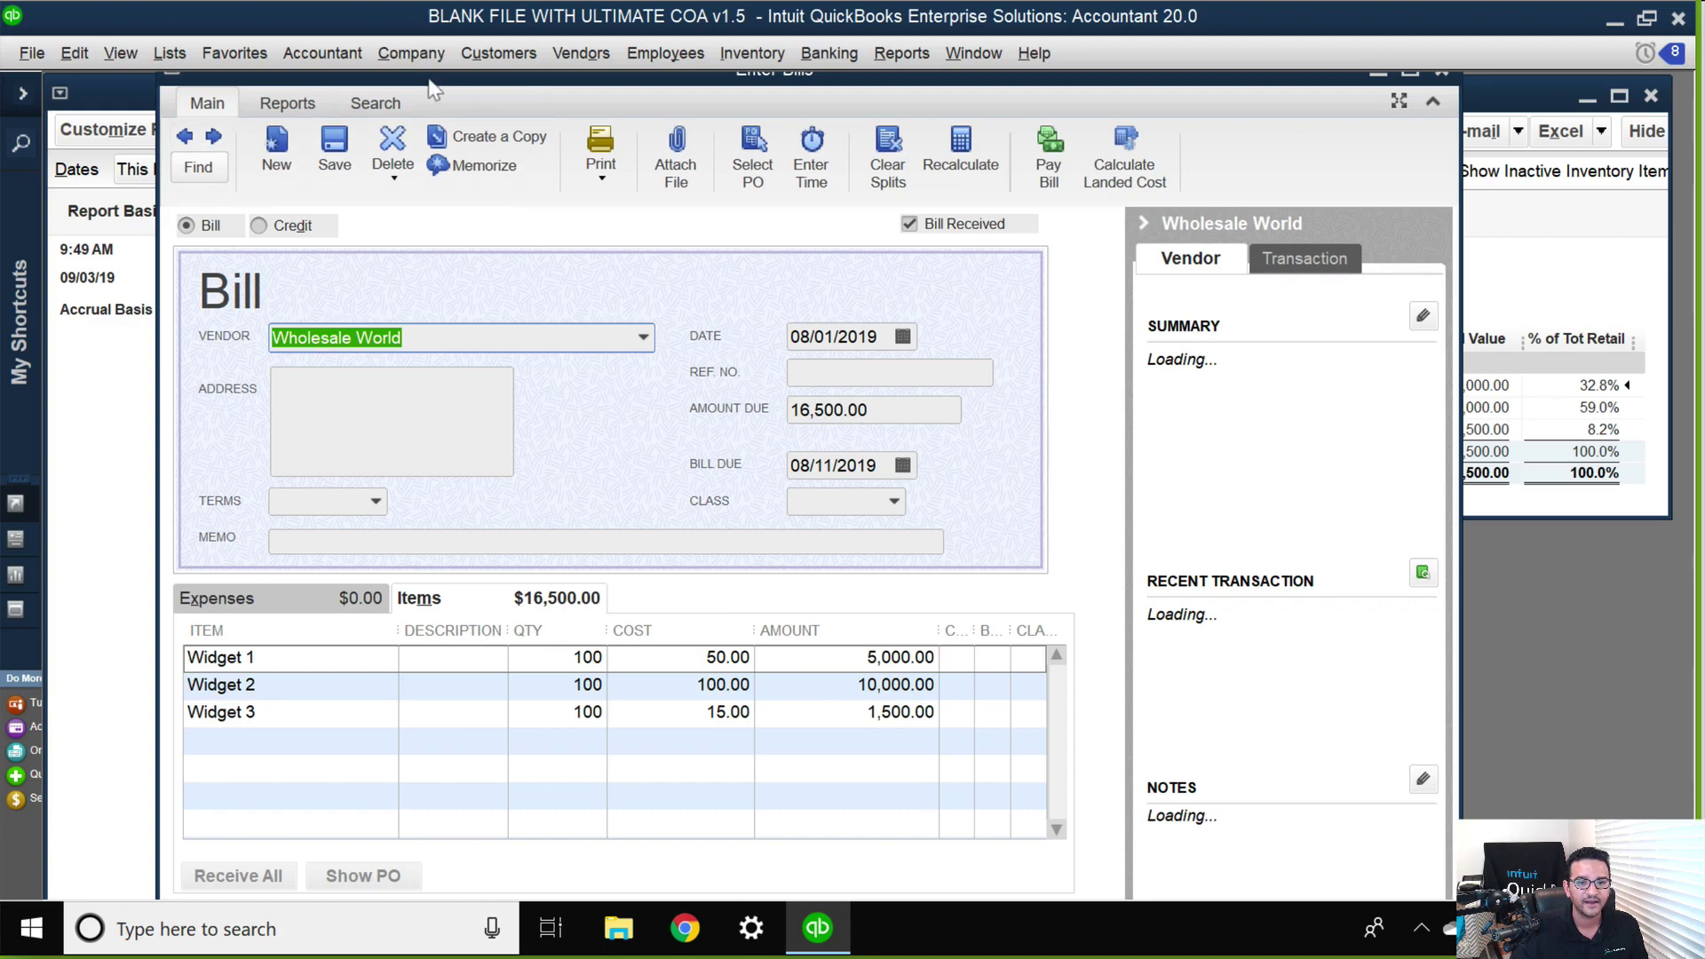
{"action": "double_click", "coordinate": [426, 76]}
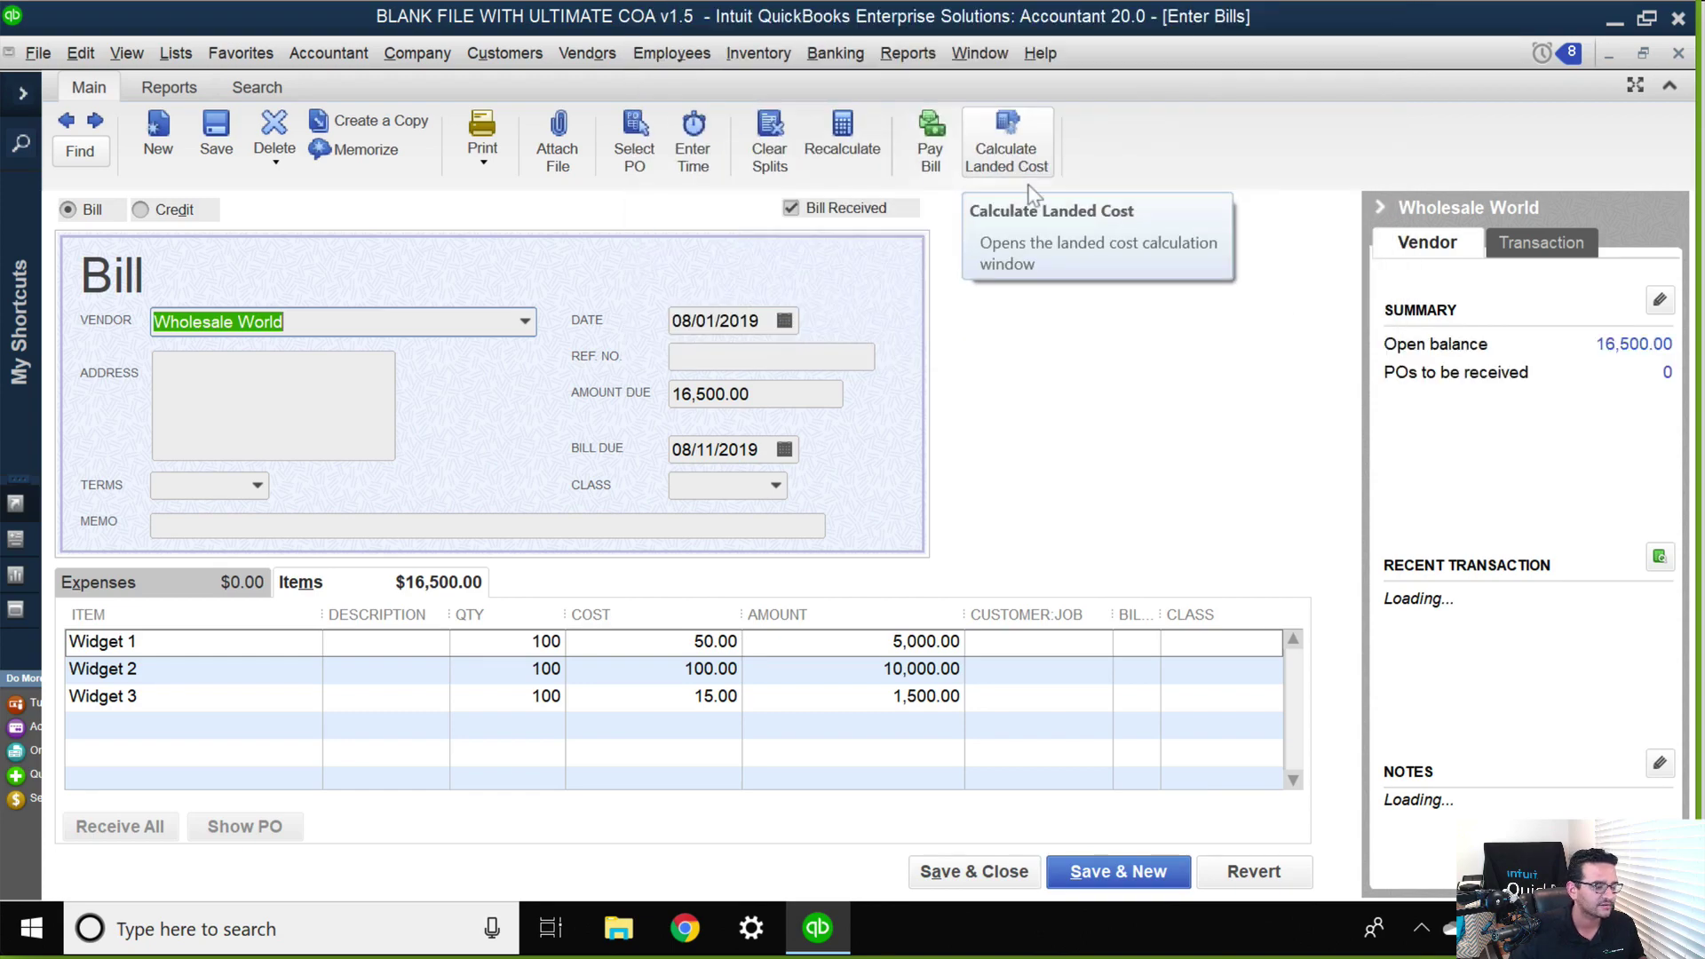
- Open the landed cost calculation for the Wholesale World bill and review its shipping costs, split and inventory items sections
{"action": "left_click", "coordinate": [1005, 146]}
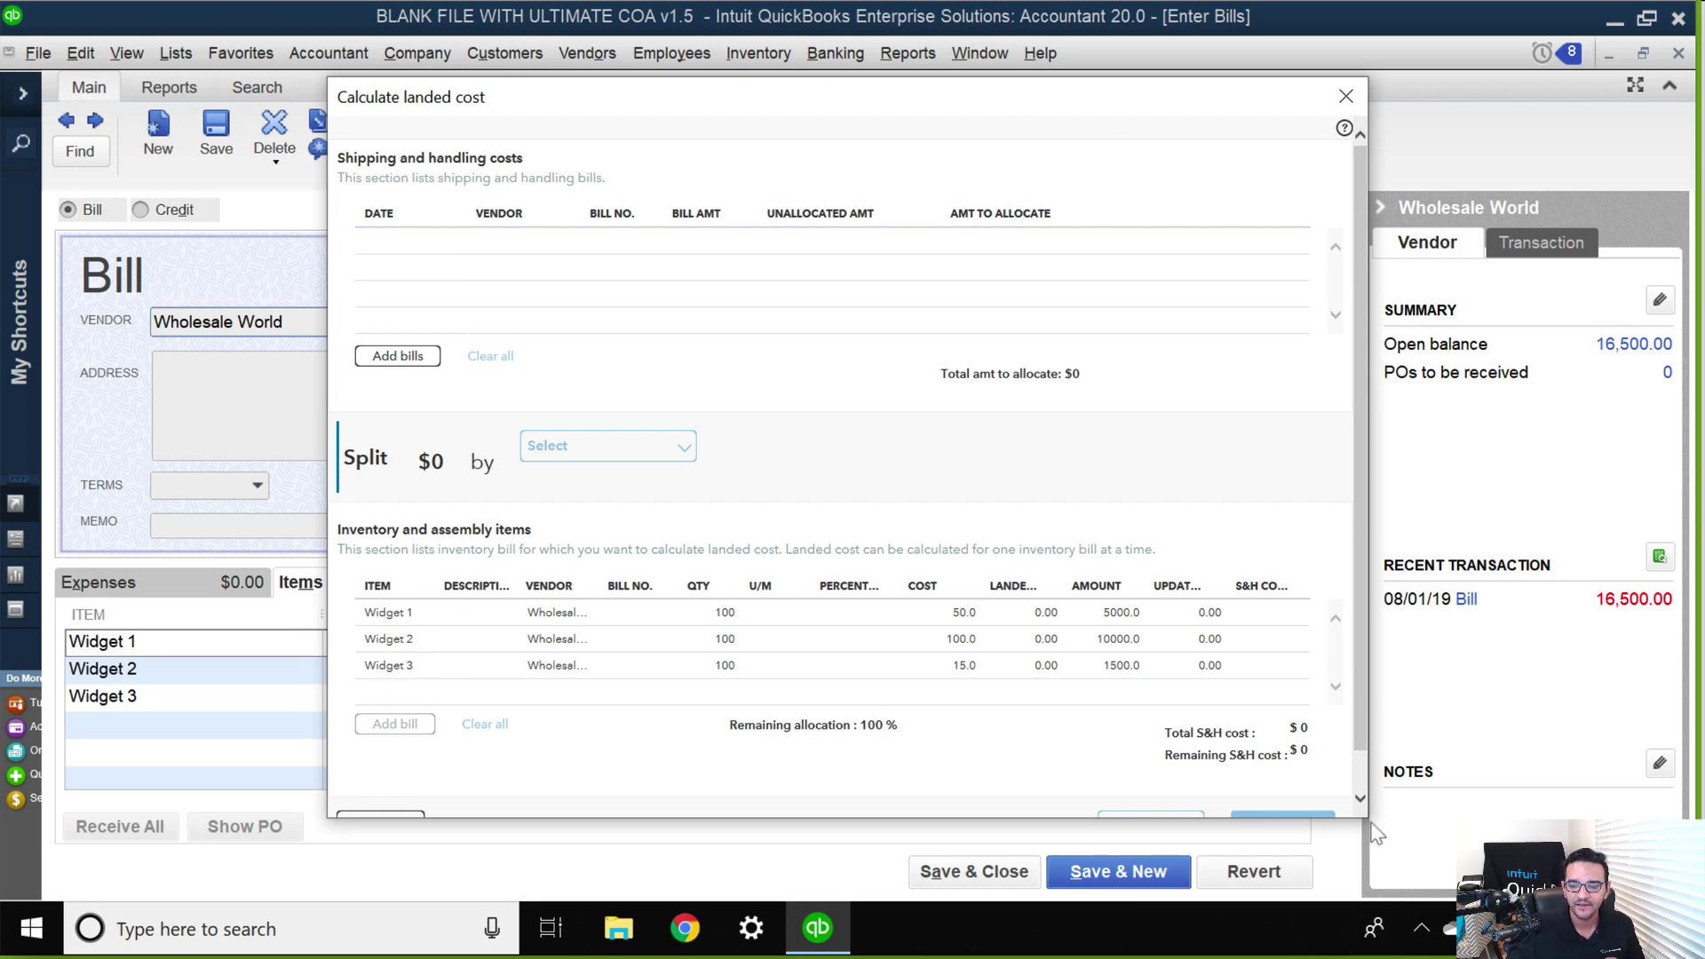
{"action": "scroll", "coordinate": [1362, 879], "scroll_direction": "down", "scroll_amount": 1}
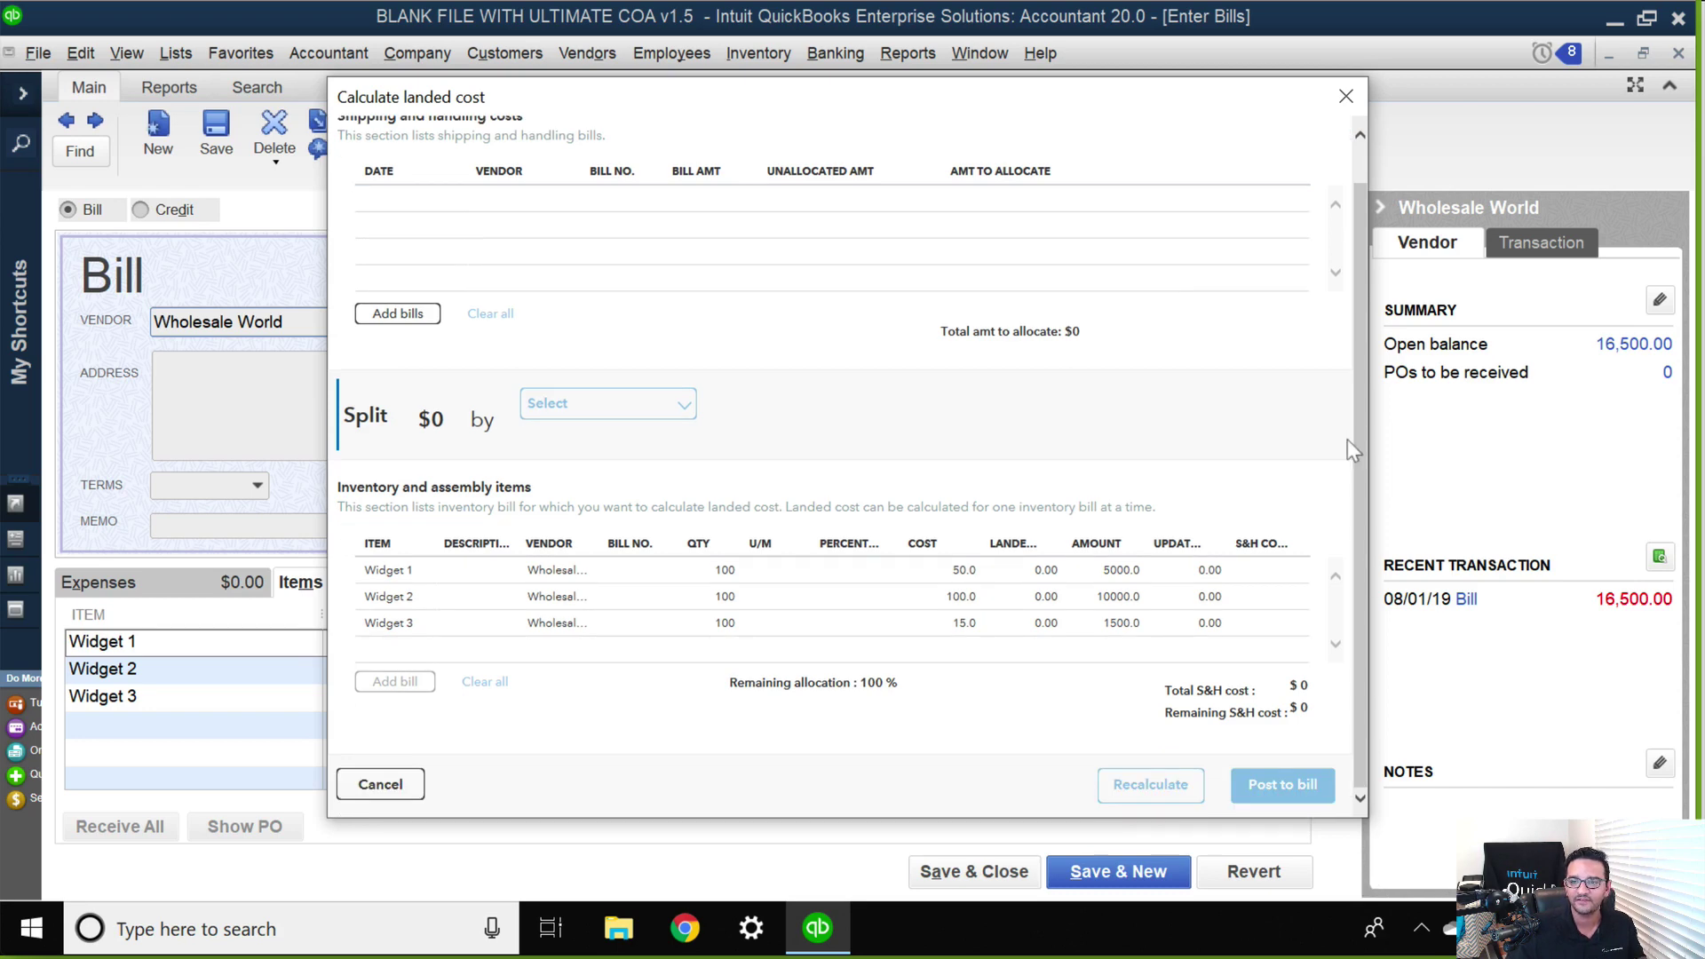
{"action": "left_click_drag", "start_coordinate": [1357, 321], "coordinate": [1363, 252]}
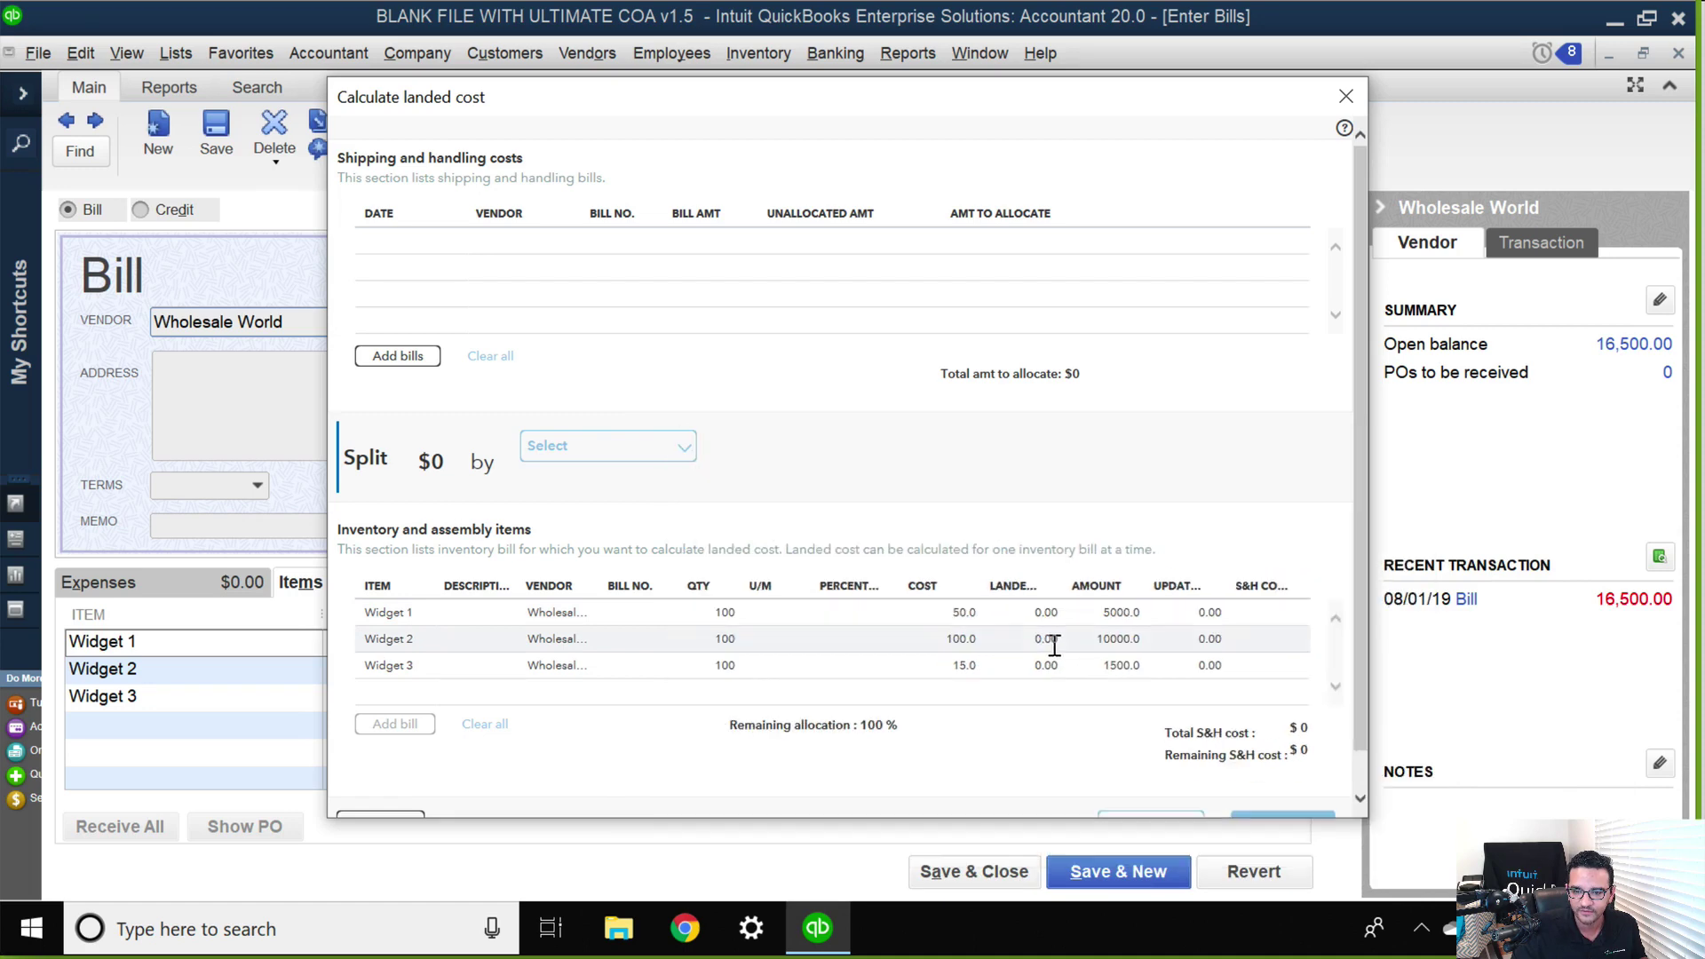
- Add this year's shipping and handling bills from DHL, Freight Ins Co and the US customs department to the landed cost calculation
{"action": "left_click", "coordinate": [397, 366]}
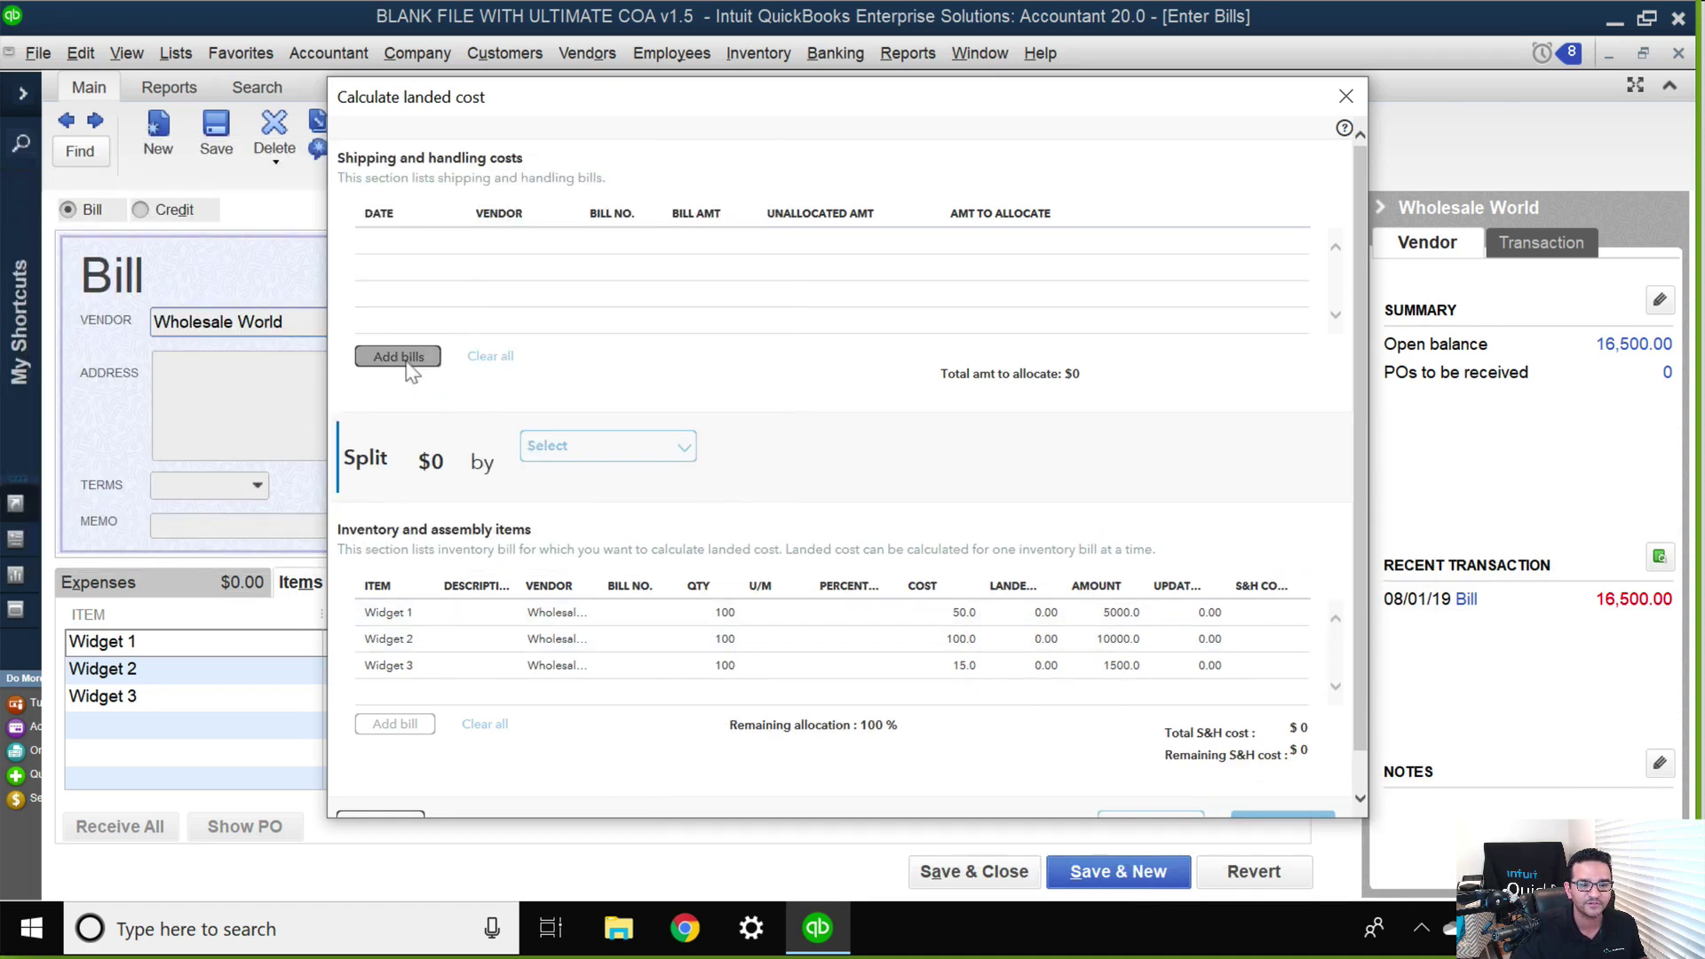
{"action": "left_click", "coordinate": [782, 337]}
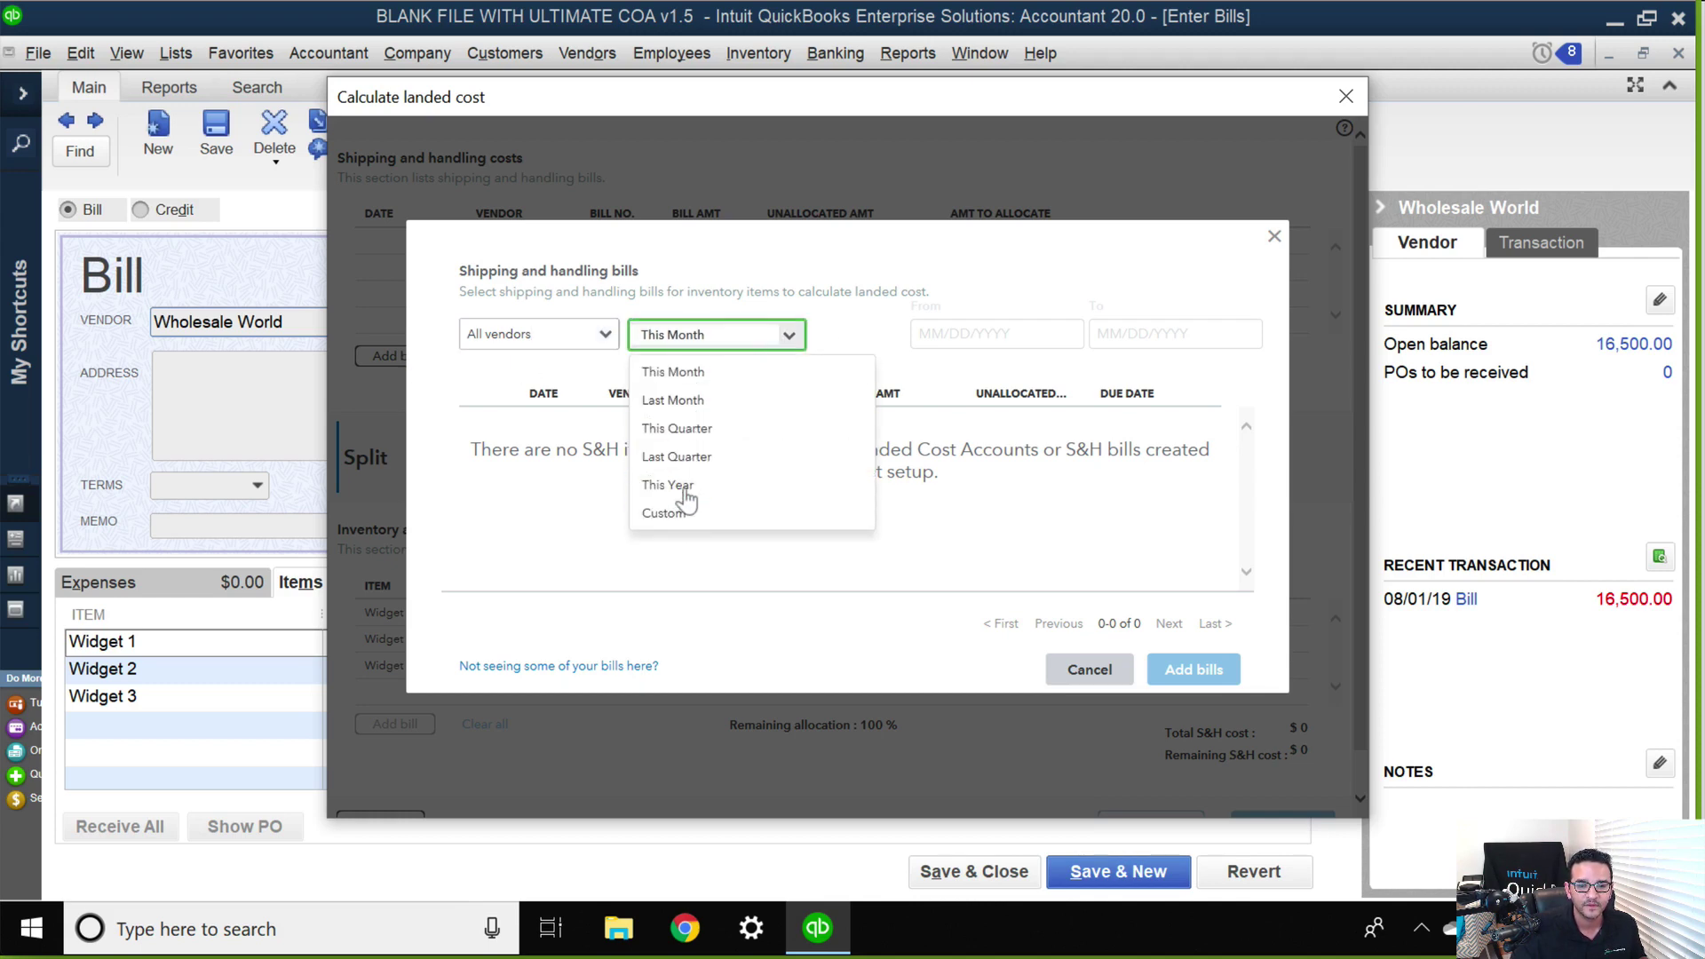
{"action": "left_click", "coordinate": [675, 485]}
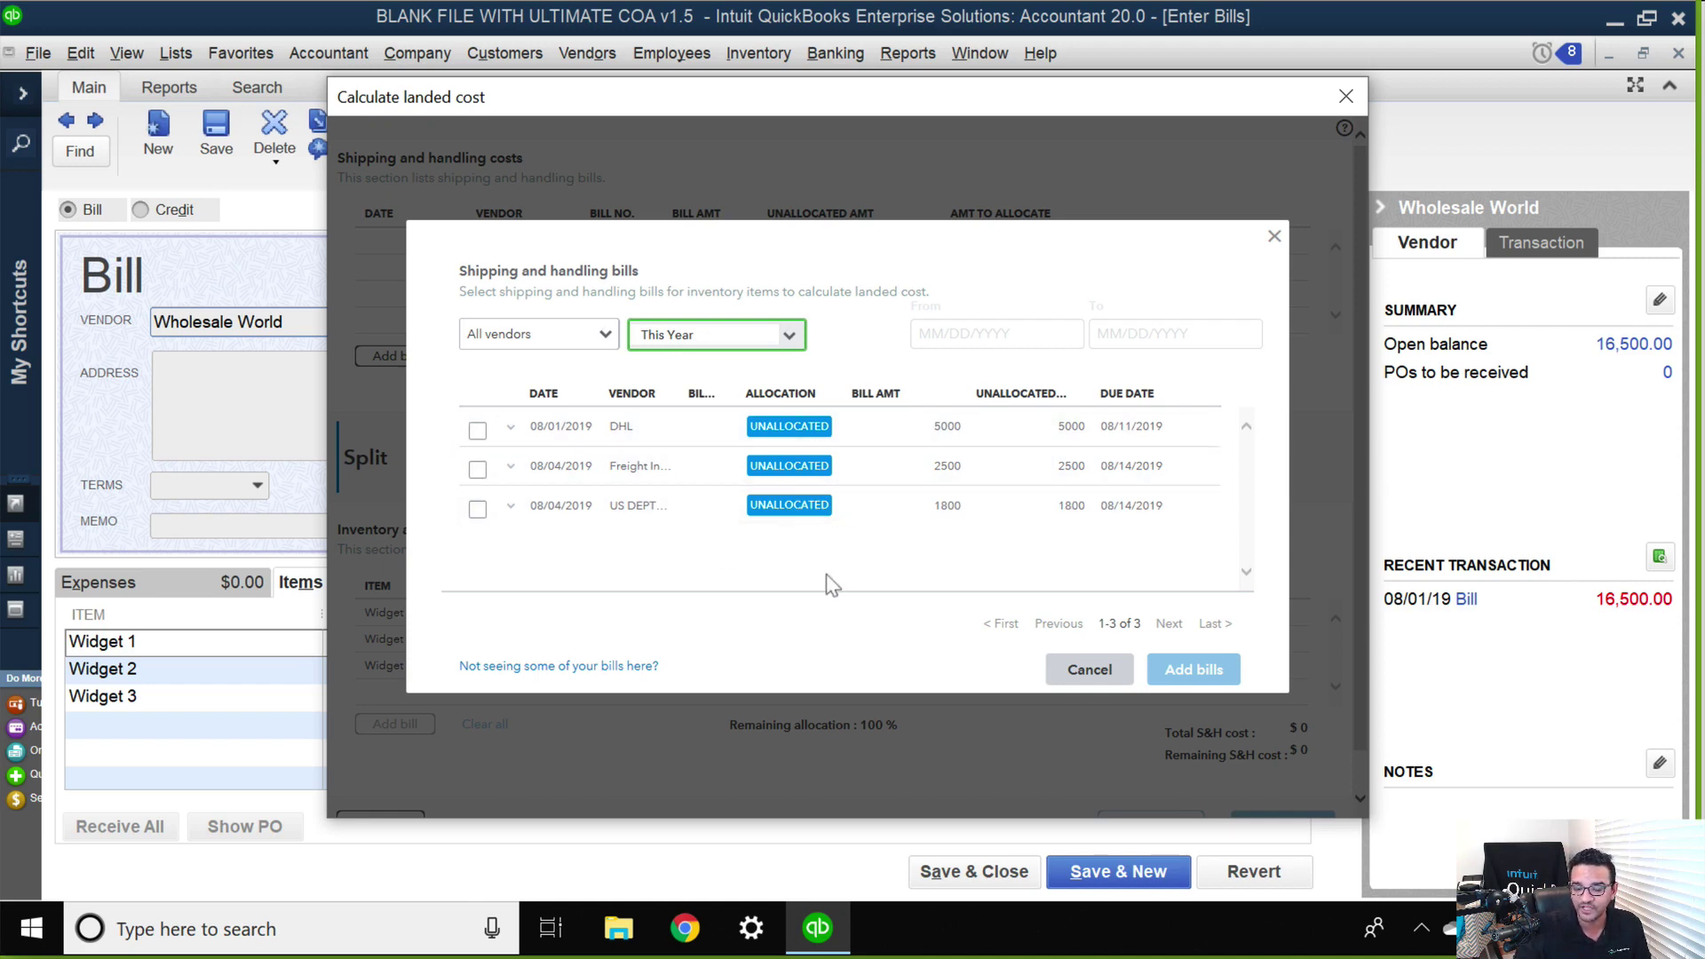
{"action": "left_click", "coordinate": [477, 430]}
{"action": "left_click", "coordinate": [475, 471]}
{"action": "left_click", "coordinate": [477, 509]}
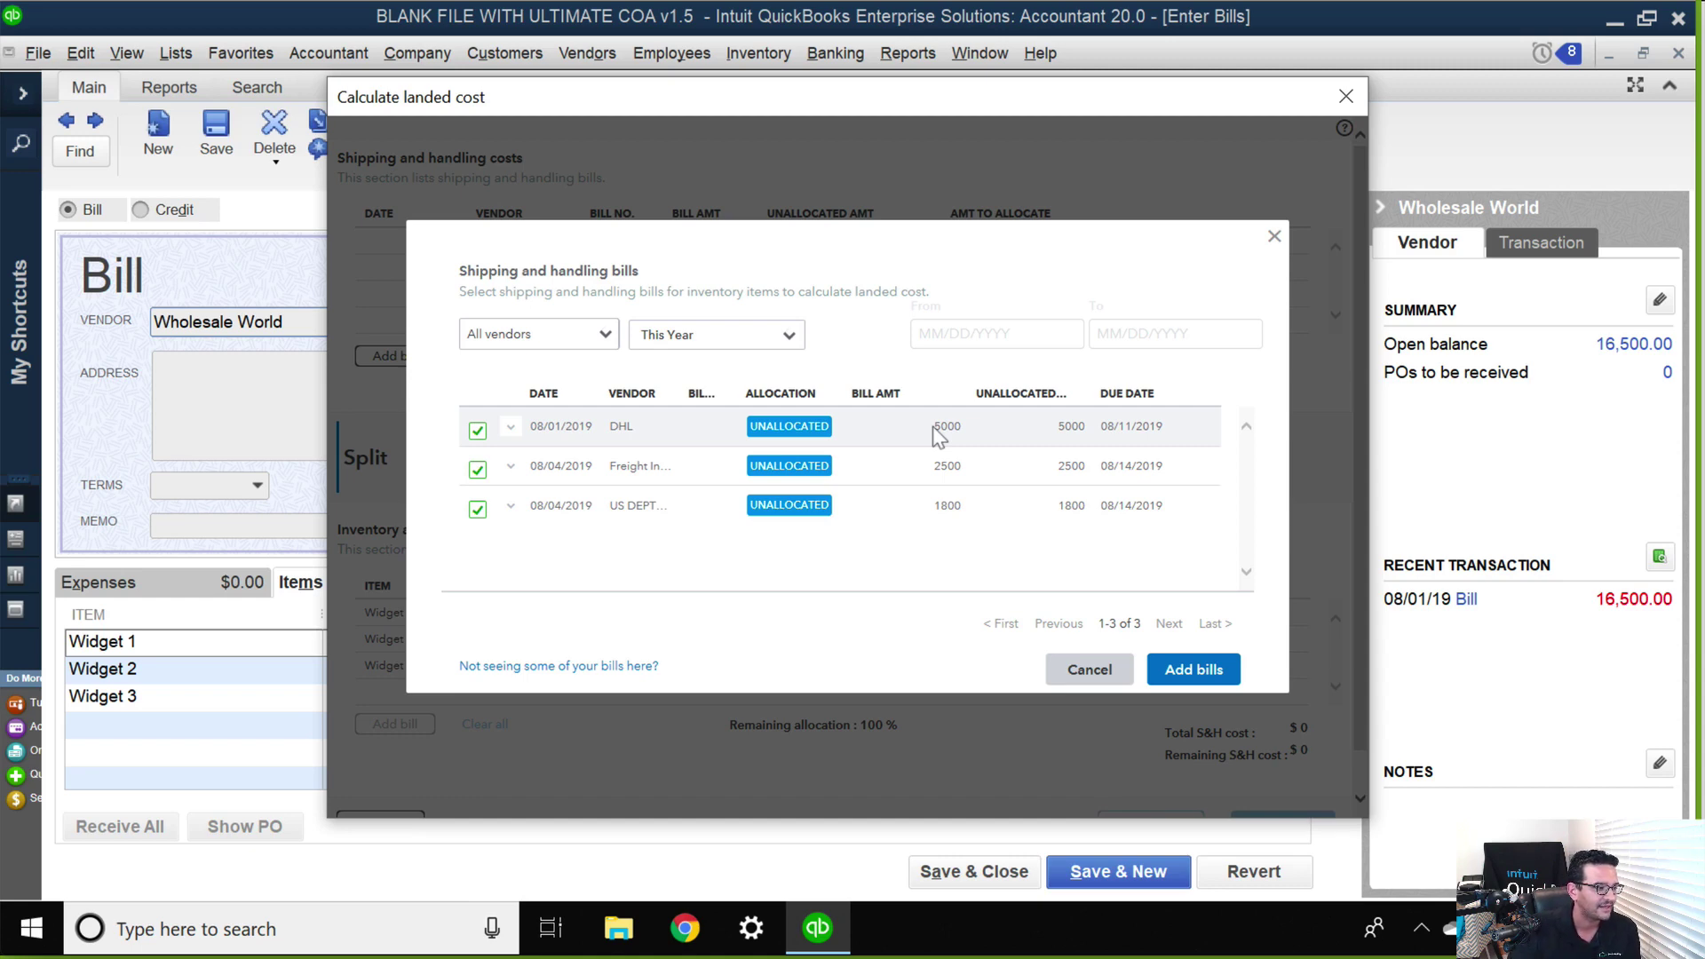
{"action": "left_click", "coordinate": [1192, 677]}
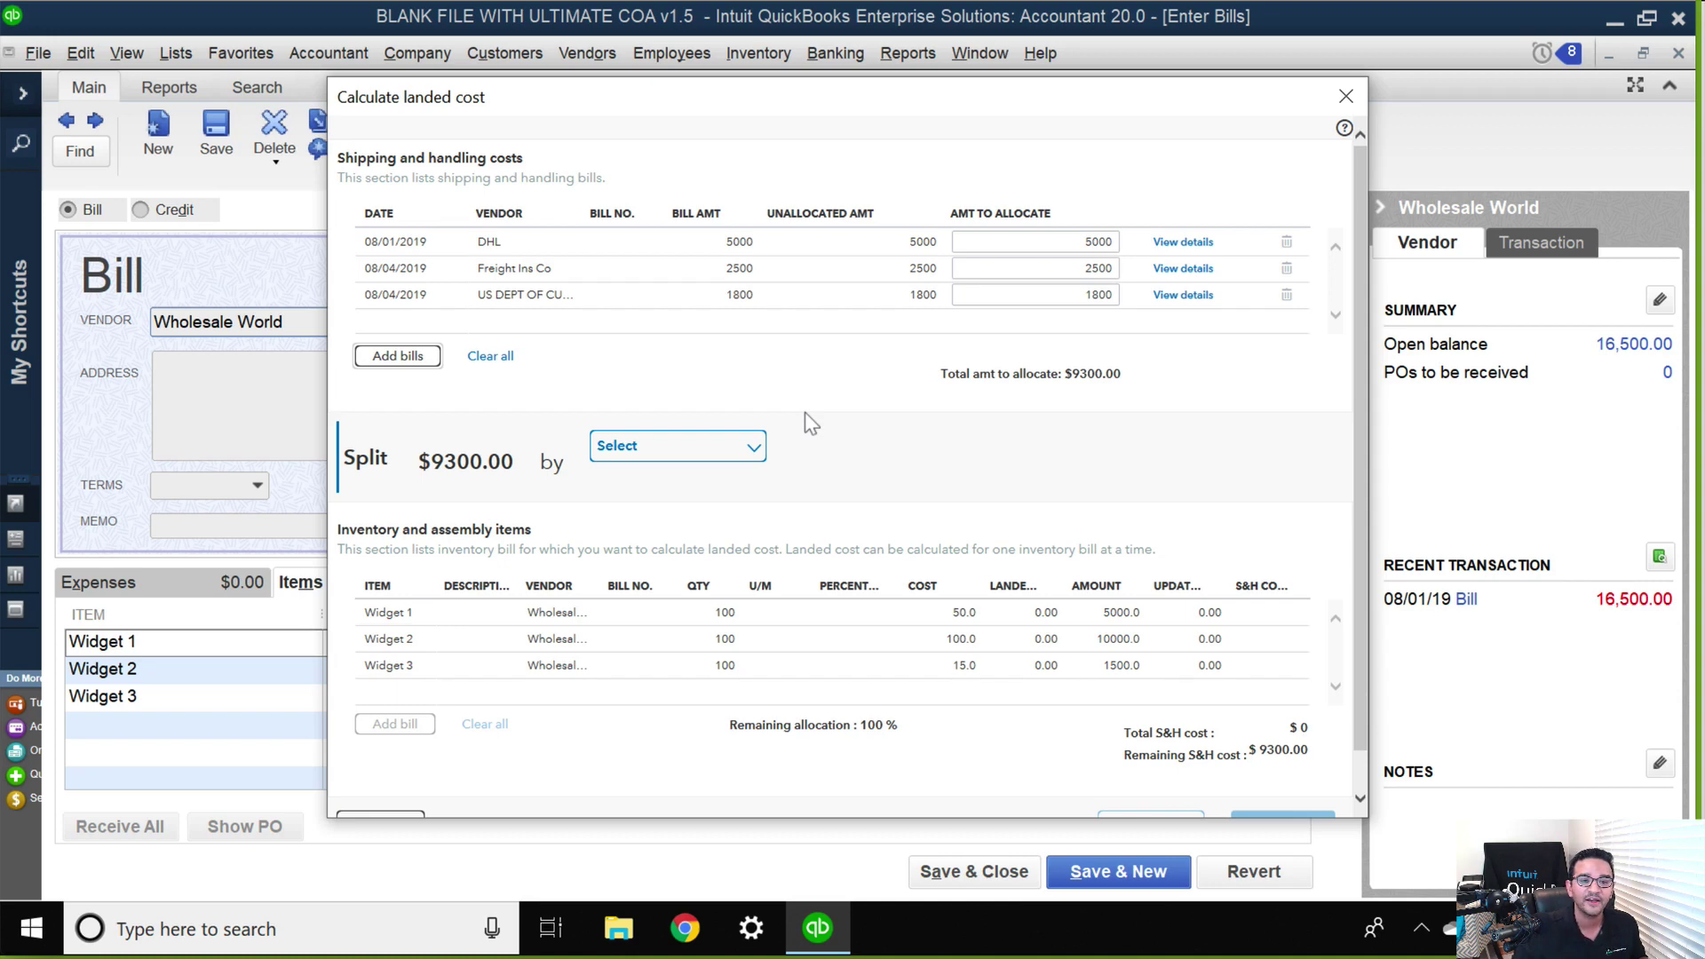
{"action": "left_click", "coordinate": [1071, 241]}
{"action": "left_click", "coordinate": [1066, 267]}
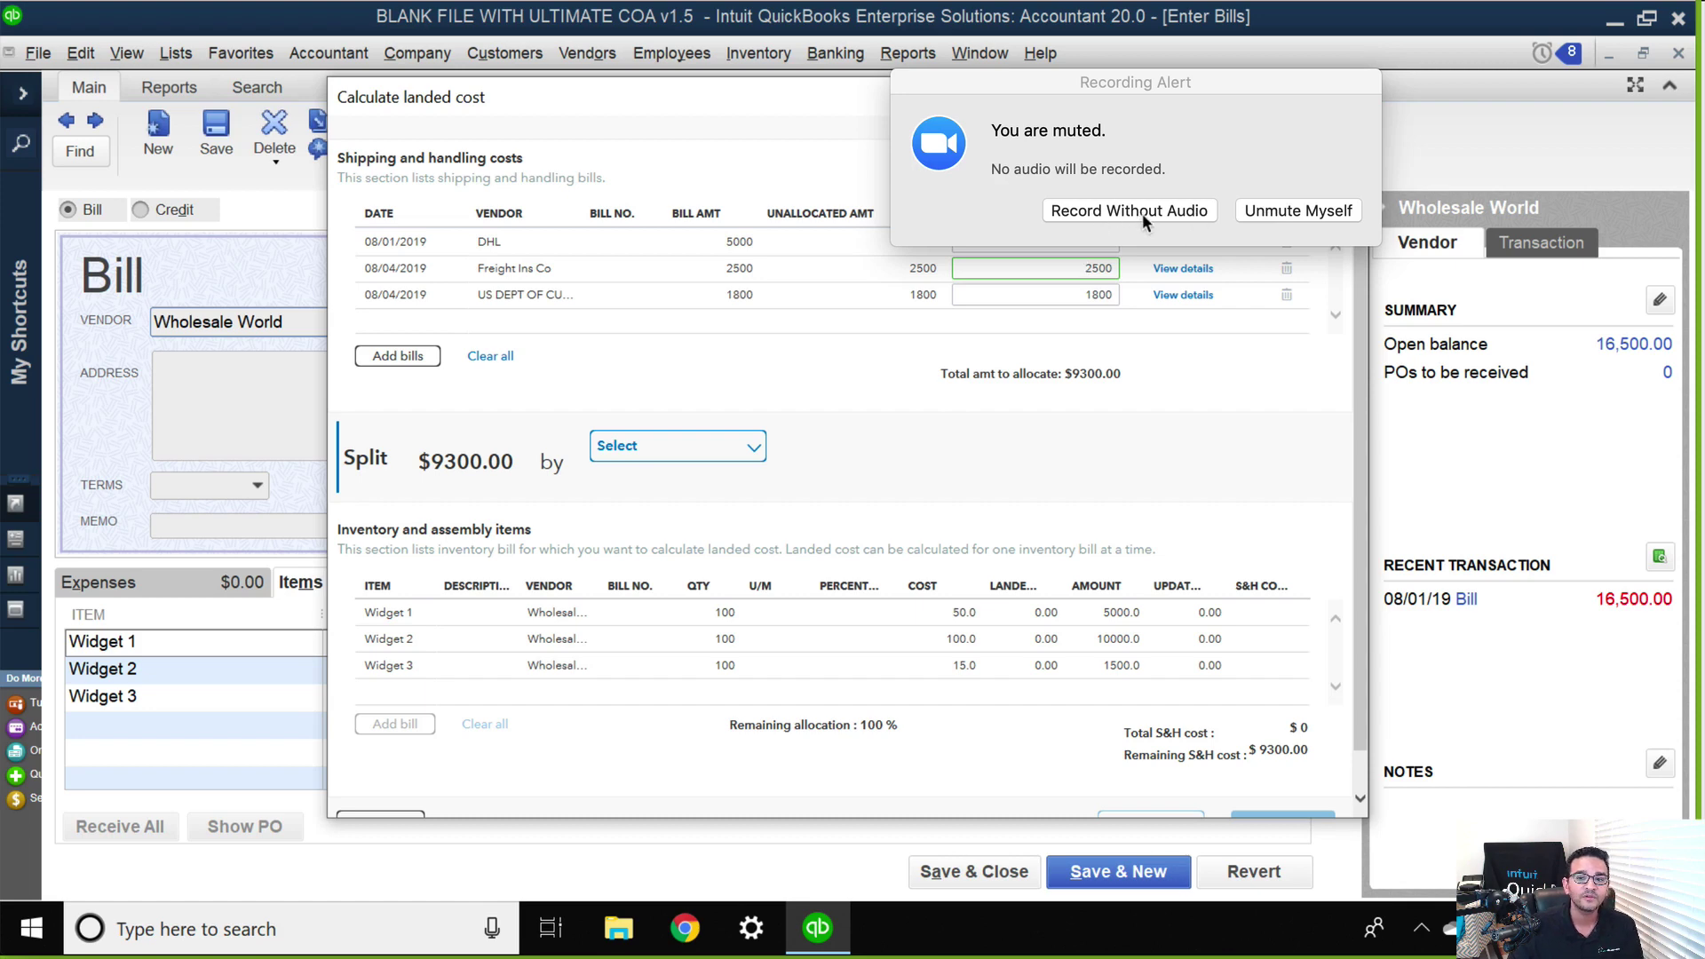
{"action": "left_click", "coordinate": [1297, 209]}
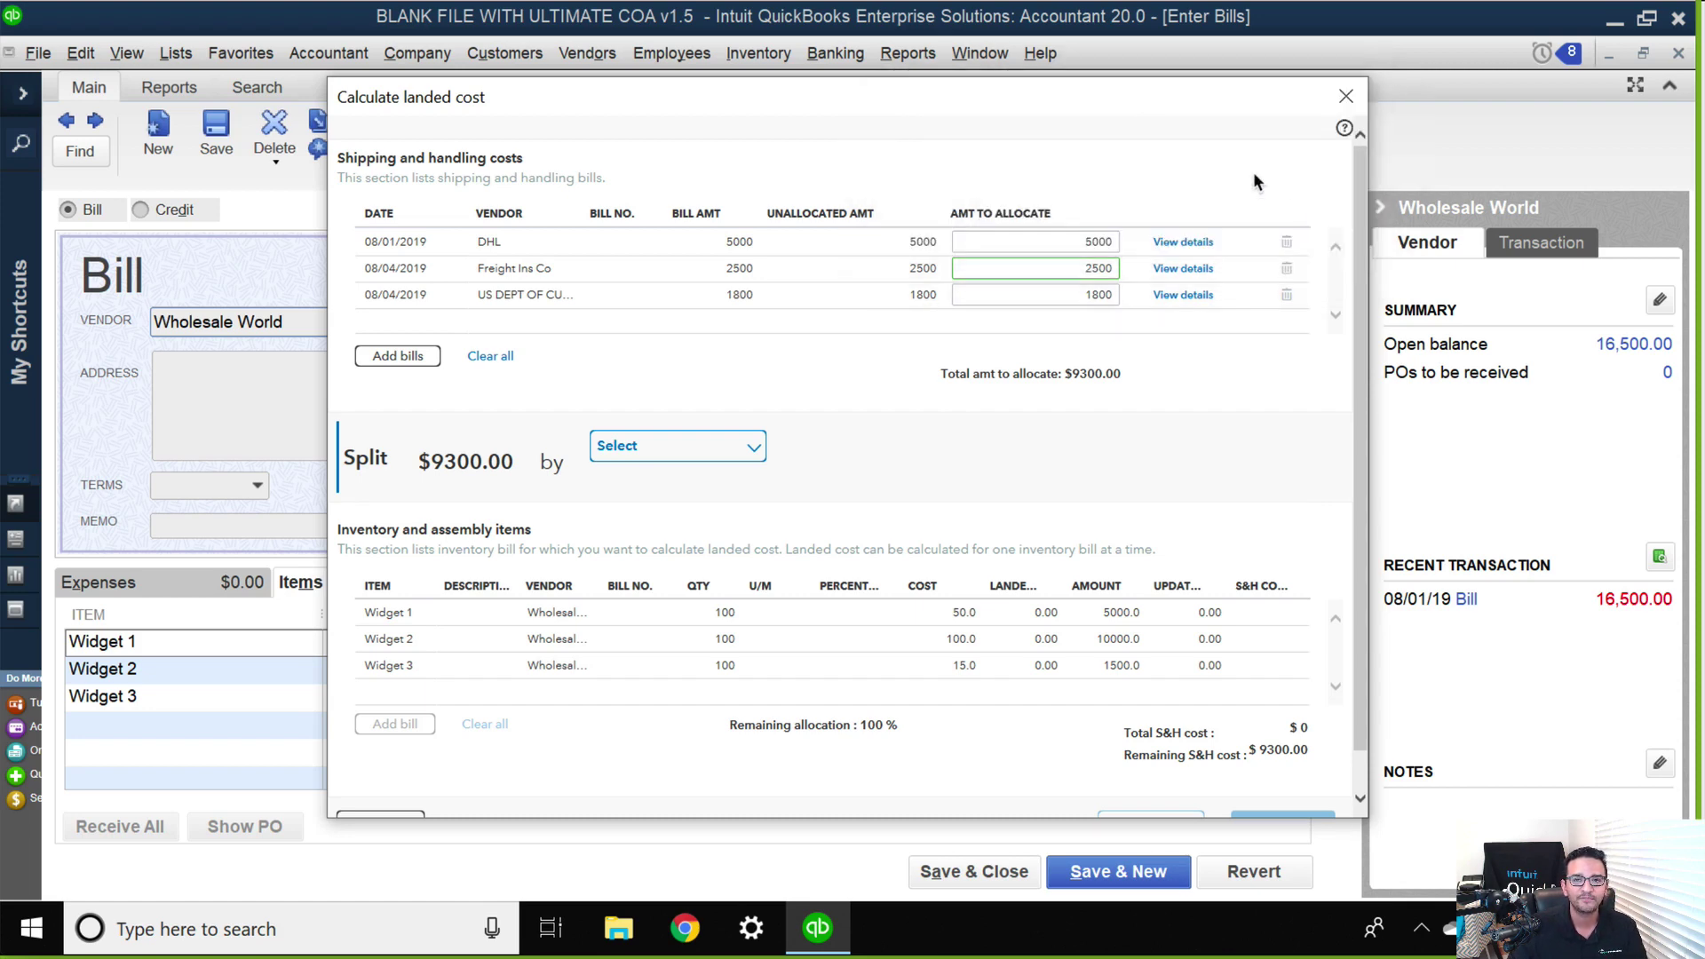
- Try to enter the DHL bill's amount to allocate as the formula 5000/2
{"action": "left_click", "coordinate": [1054, 245]}
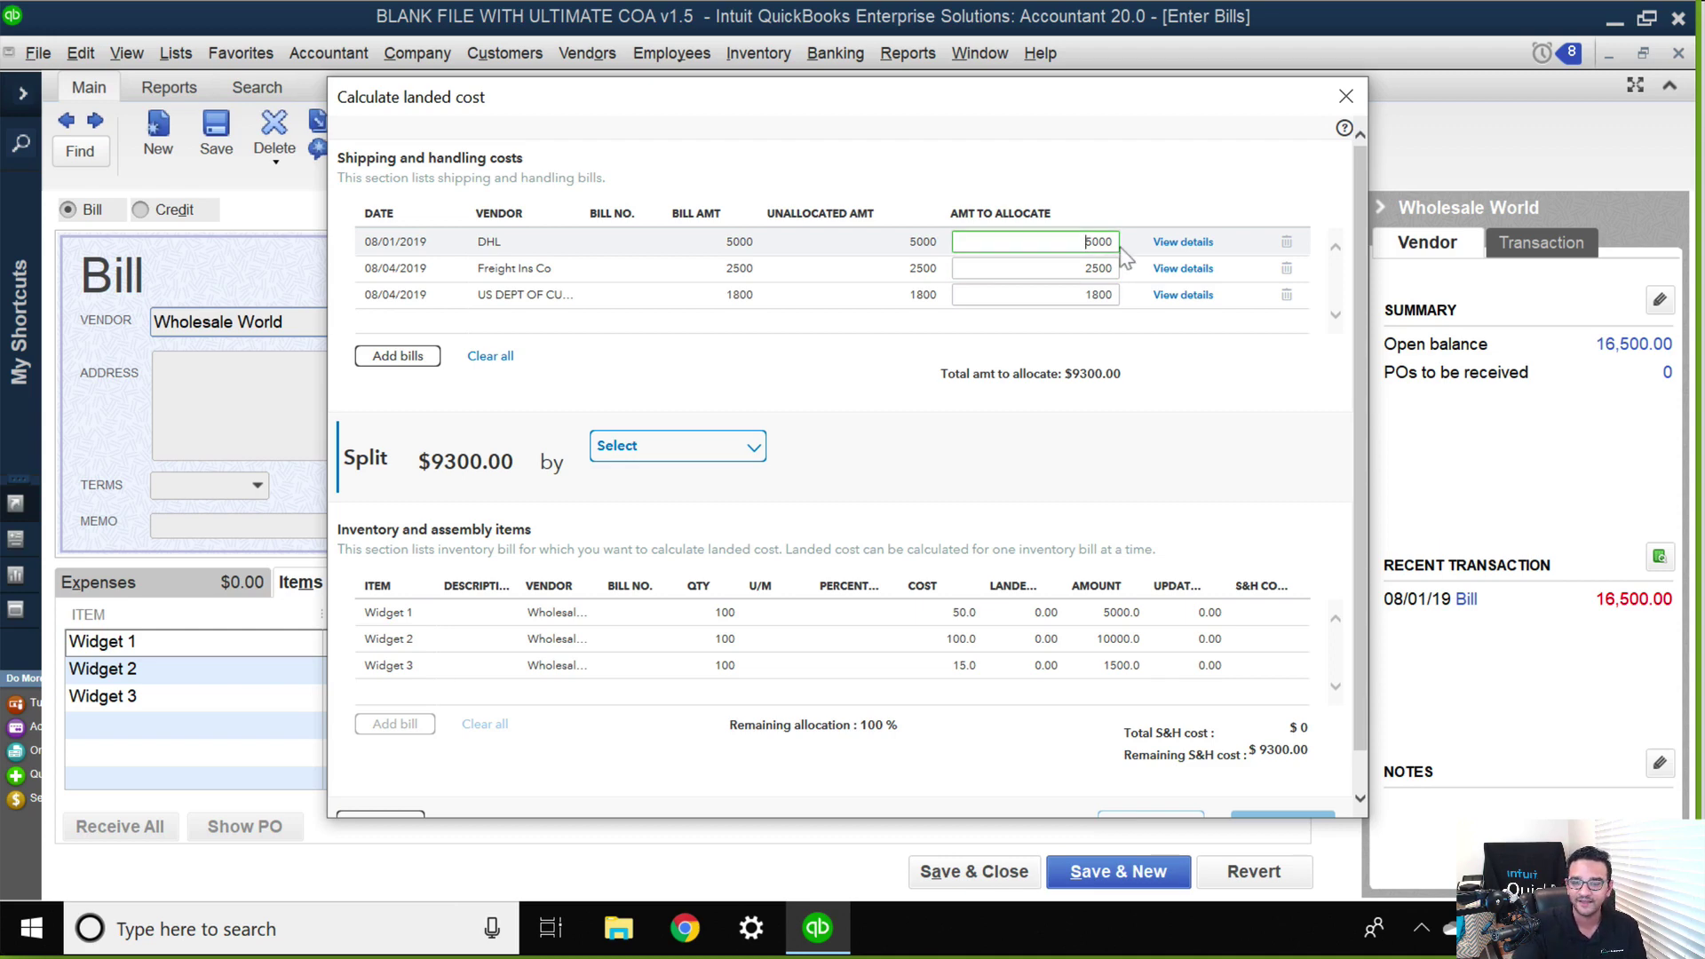
{"action": "key", "text": "BackSpace"}
{"action": "key", "text": "BackSpace"}
{"action": "key", "text": "BackSpace"}
{"action": "key", "text": "BackSpace"}
{"action": "type", "text": "5000/2"}
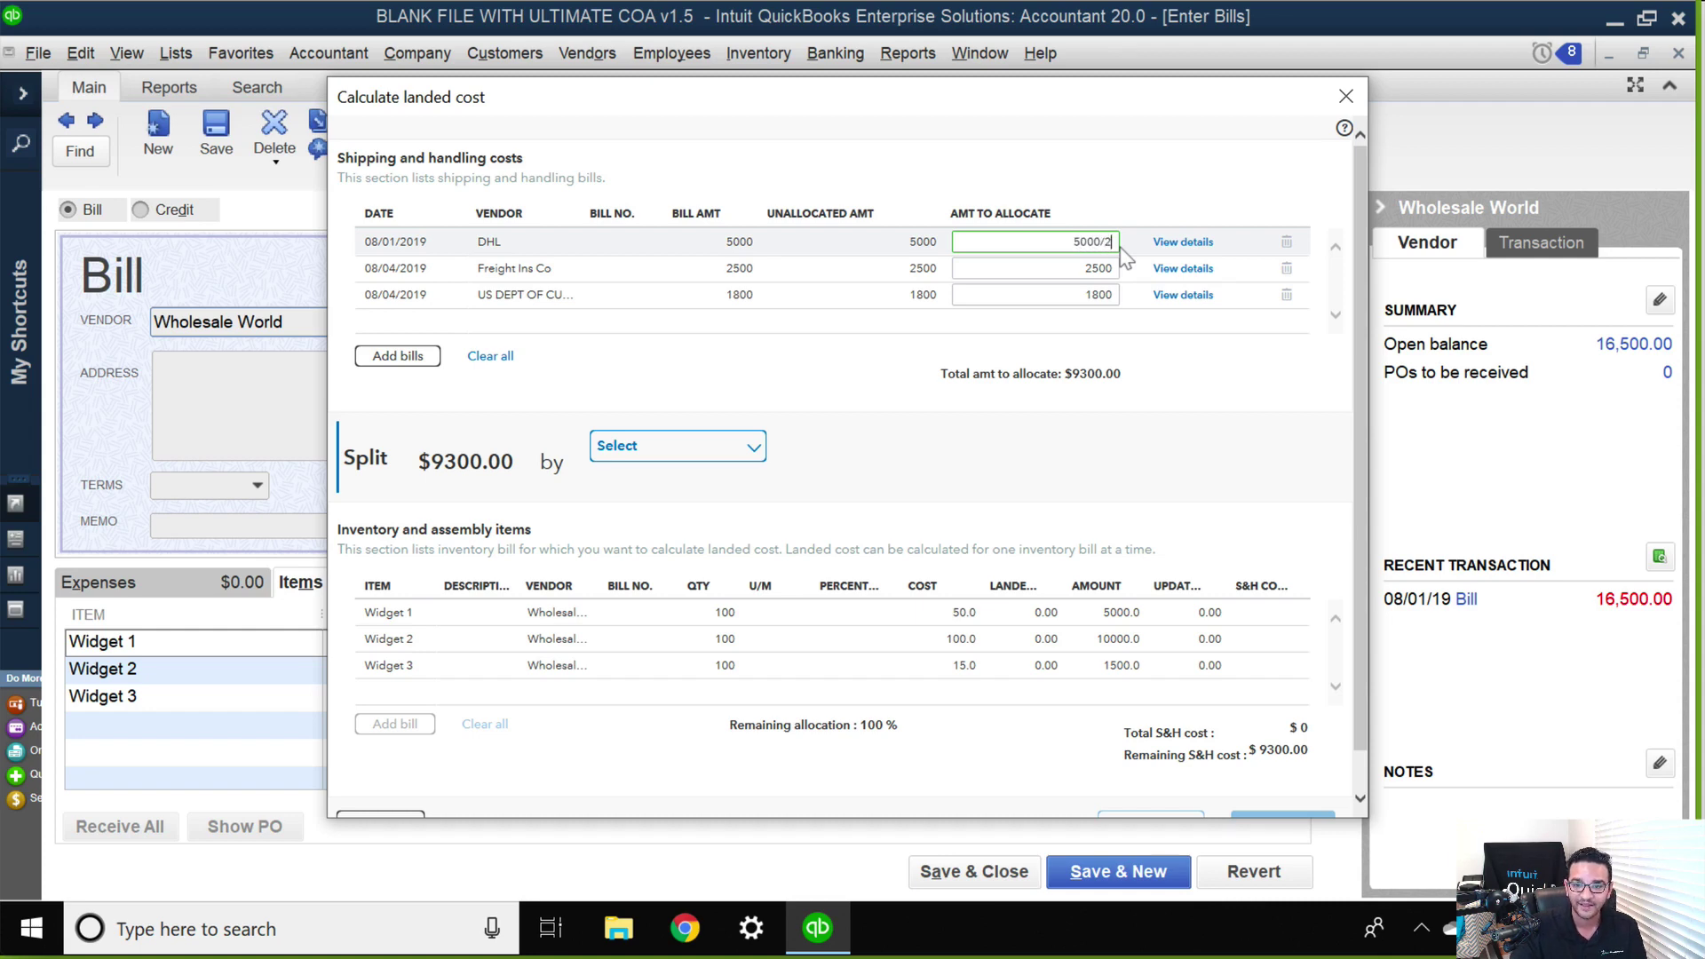
{"action": "key", "text": "Return"}
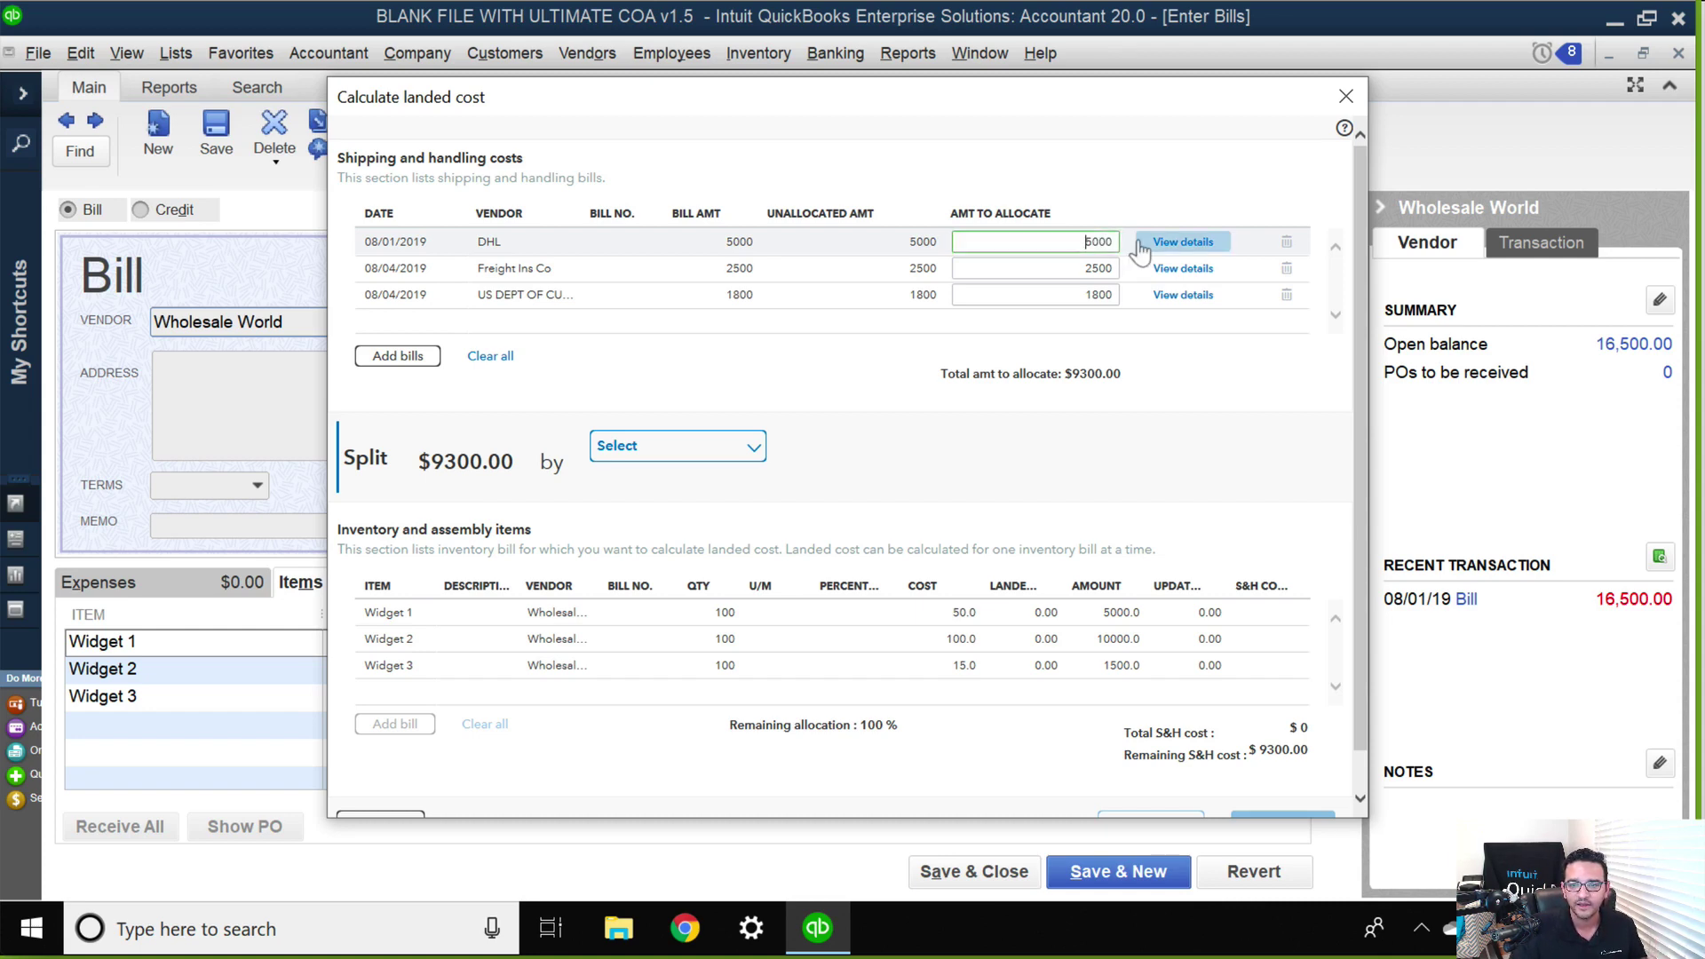
- Set the DHL bill's amount to allocate to 2500
{"action": "key", "text": "BackSpace"}
{"action": "key", "text": "BackSpace"}
{"action": "key", "text": "BackSpace"}
{"action": "key", "text": "BackSpace"}
{"action": "type", "text": "2500"}
{"action": "key", "text": "Tab"}
{"action": "left_click", "coordinate": [1061, 245]}
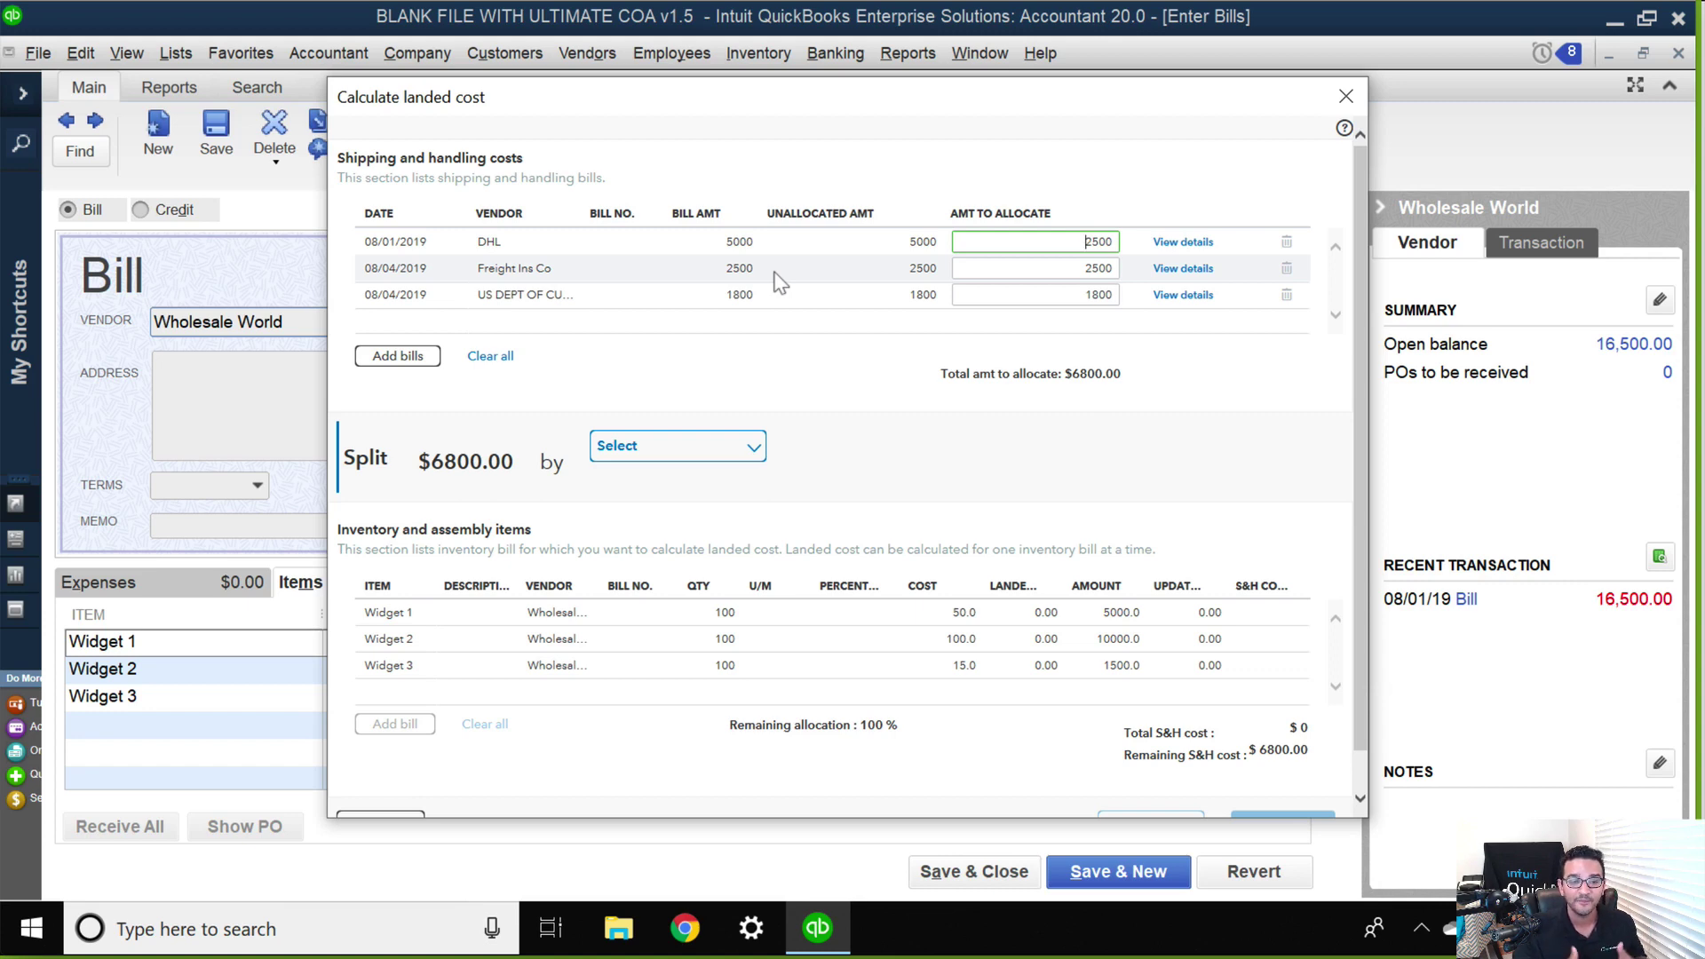
- Check this year's shipping and handling bills for any further bills to add, and close the list without adding any
{"action": "left_click", "coordinate": [396, 356]}
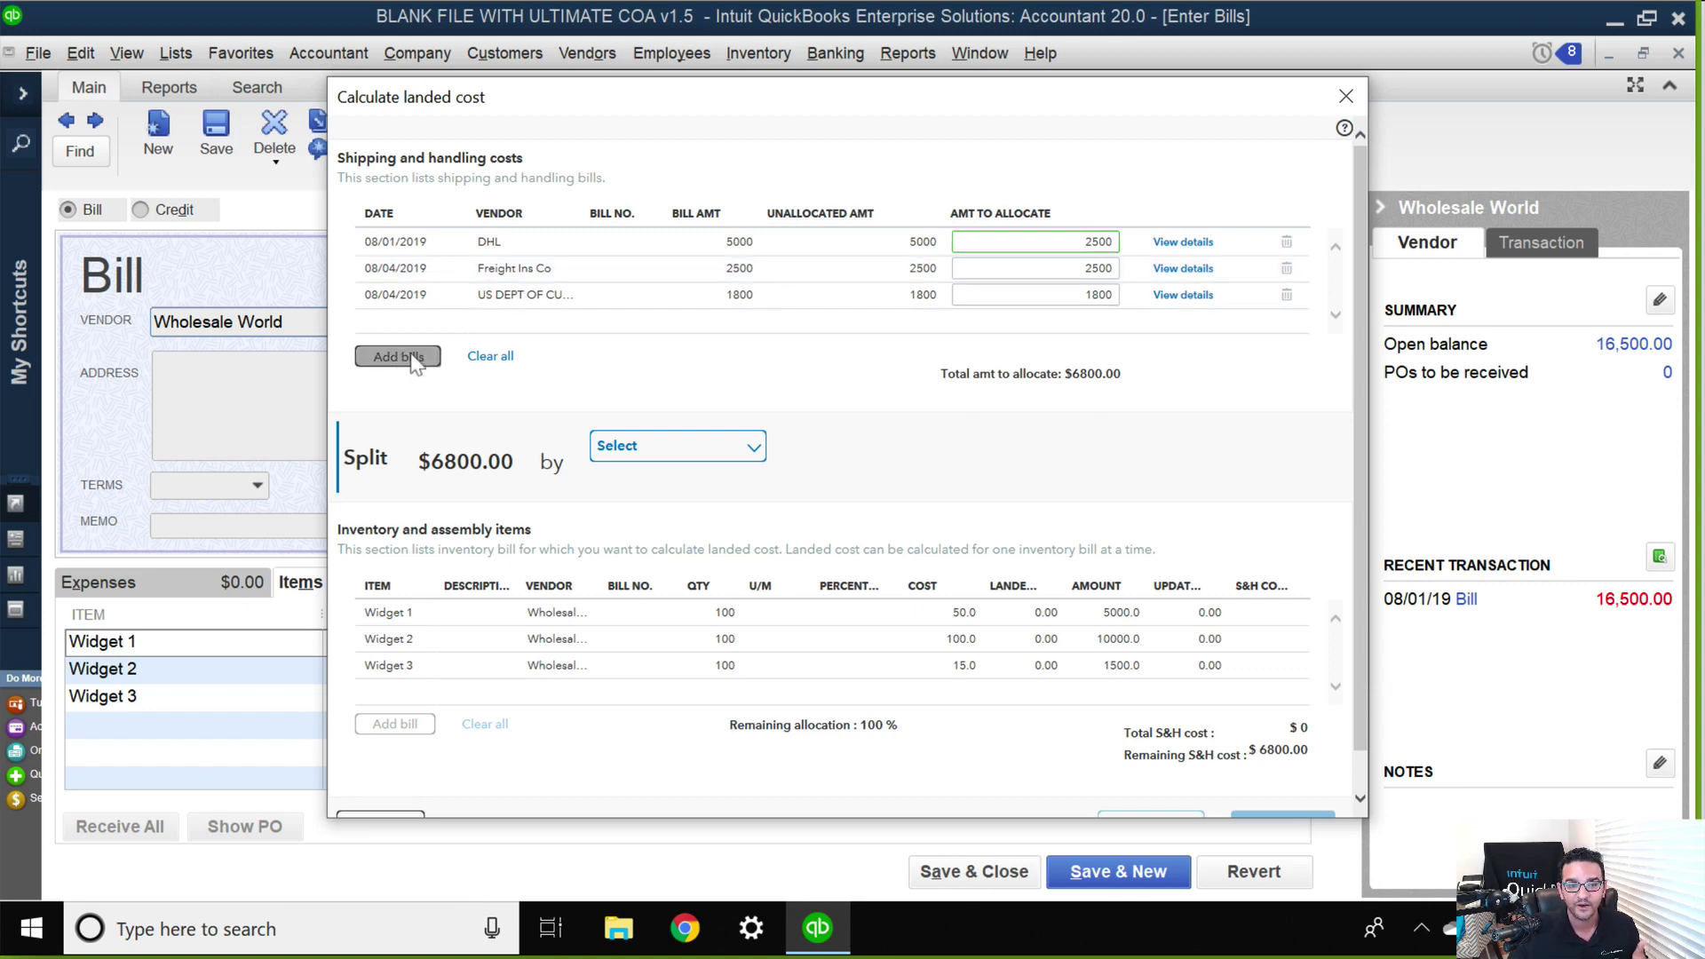
{"action": "left_click", "coordinate": [715, 335]}
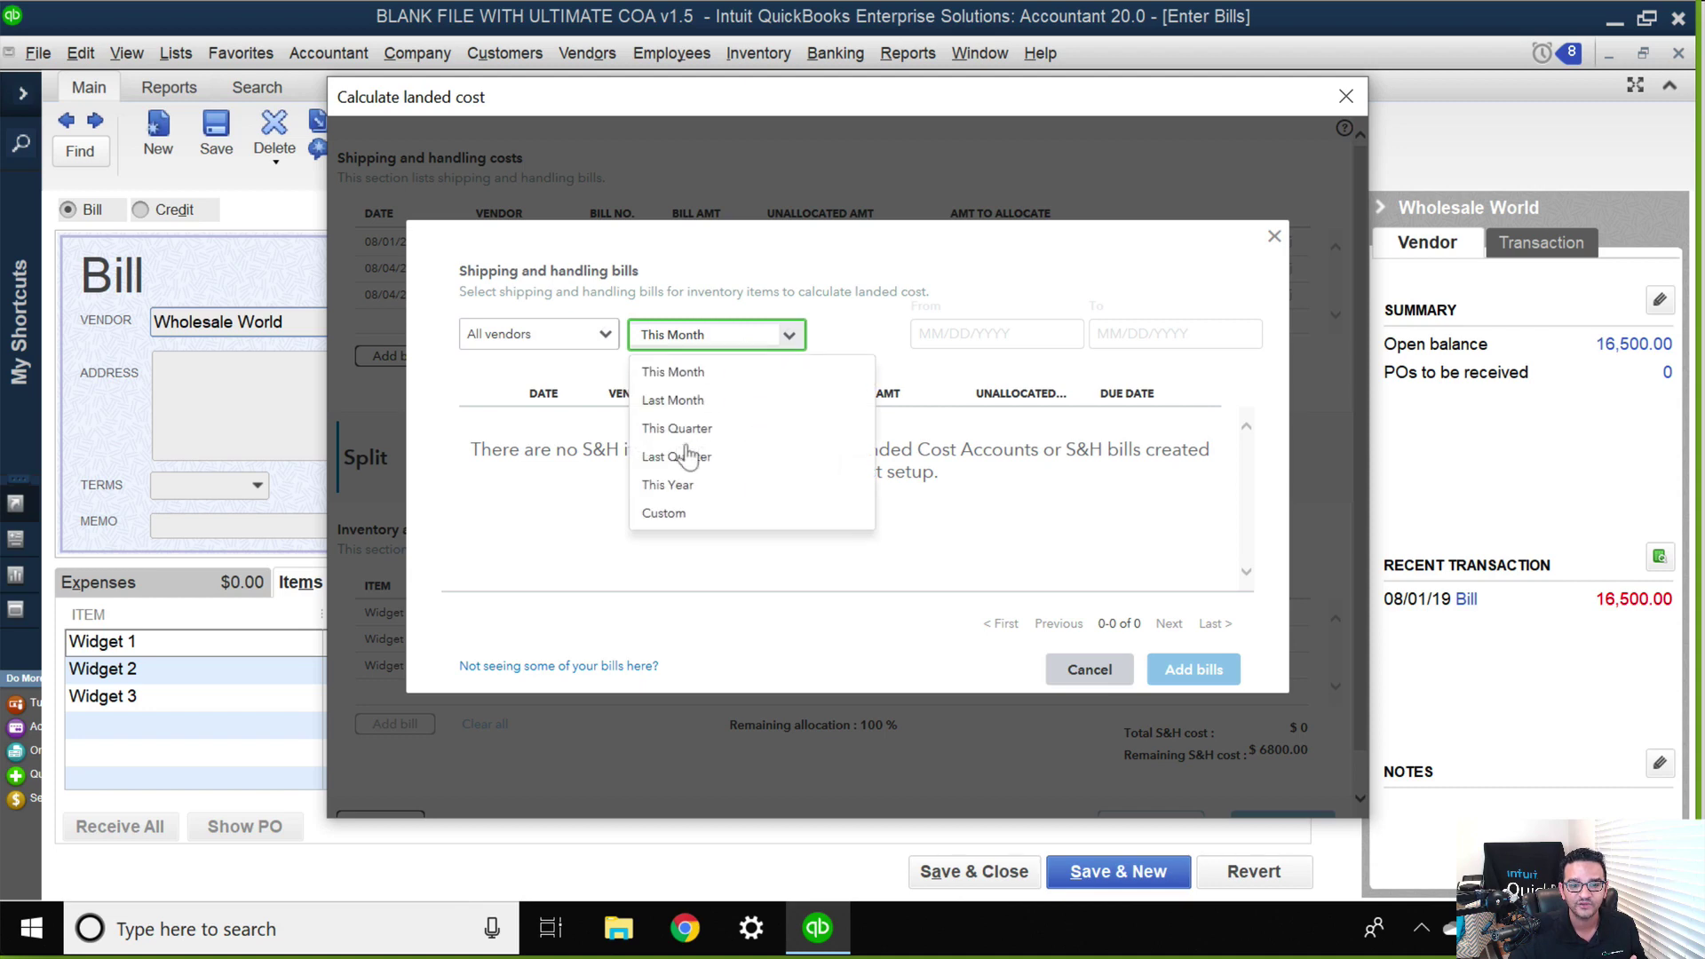
{"action": "left_click", "coordinate": [677, 487]}
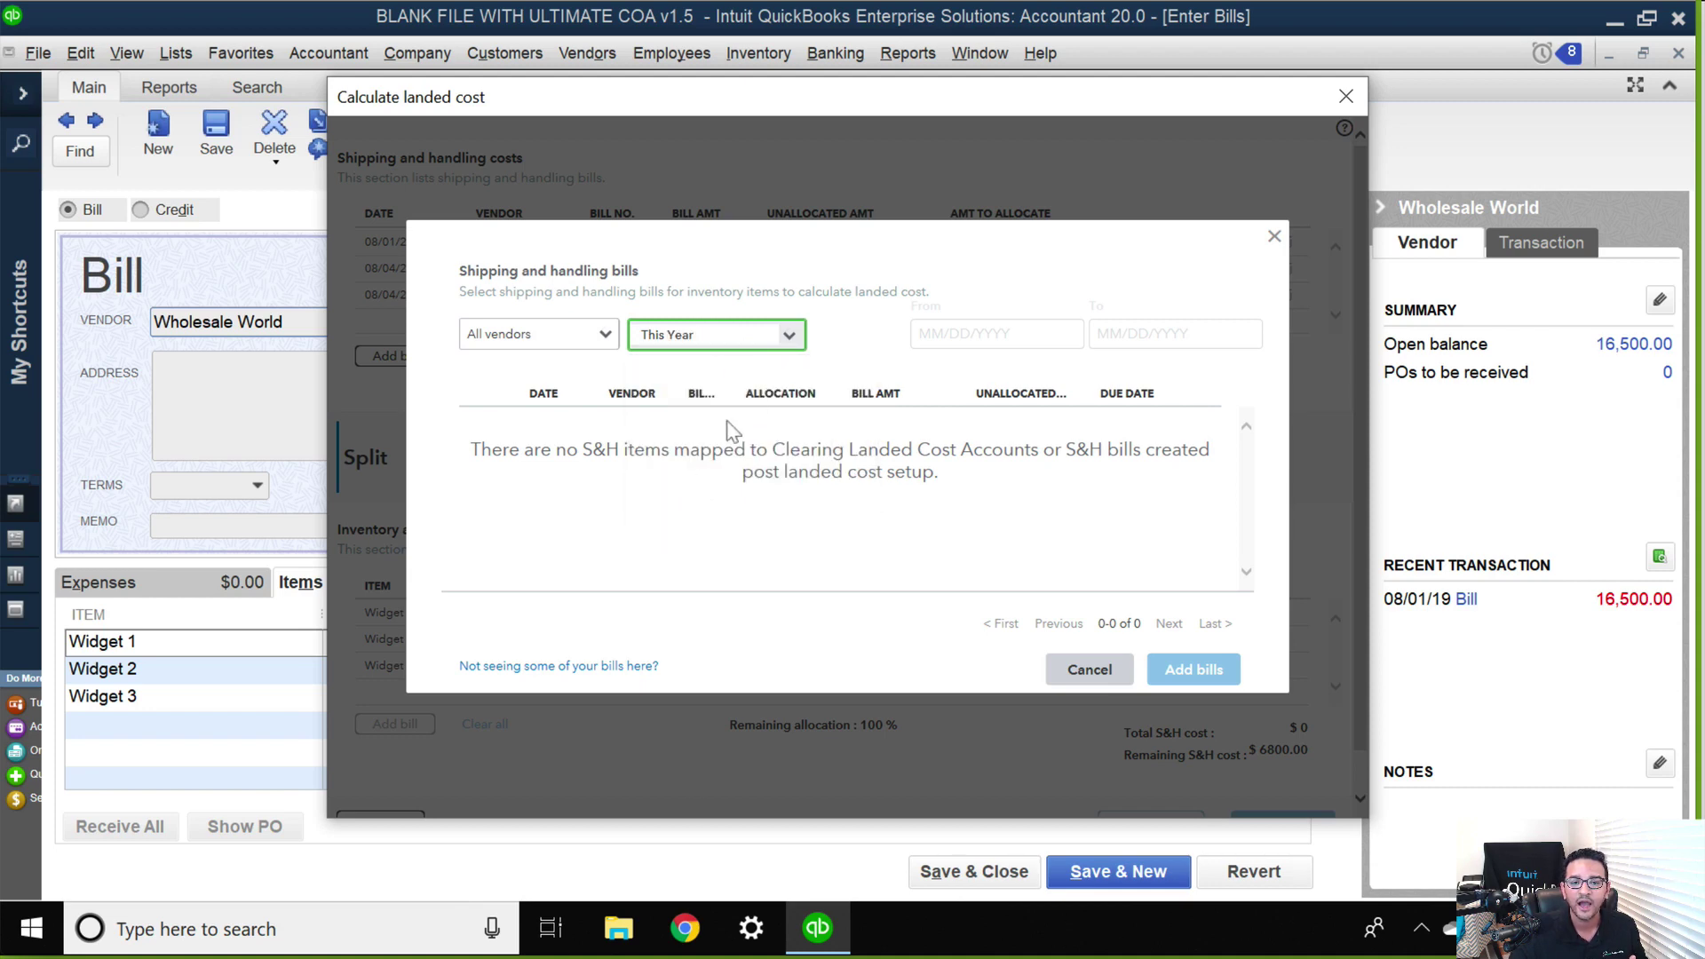
{"action": "left_click", "coordinate": [1090, 670]}
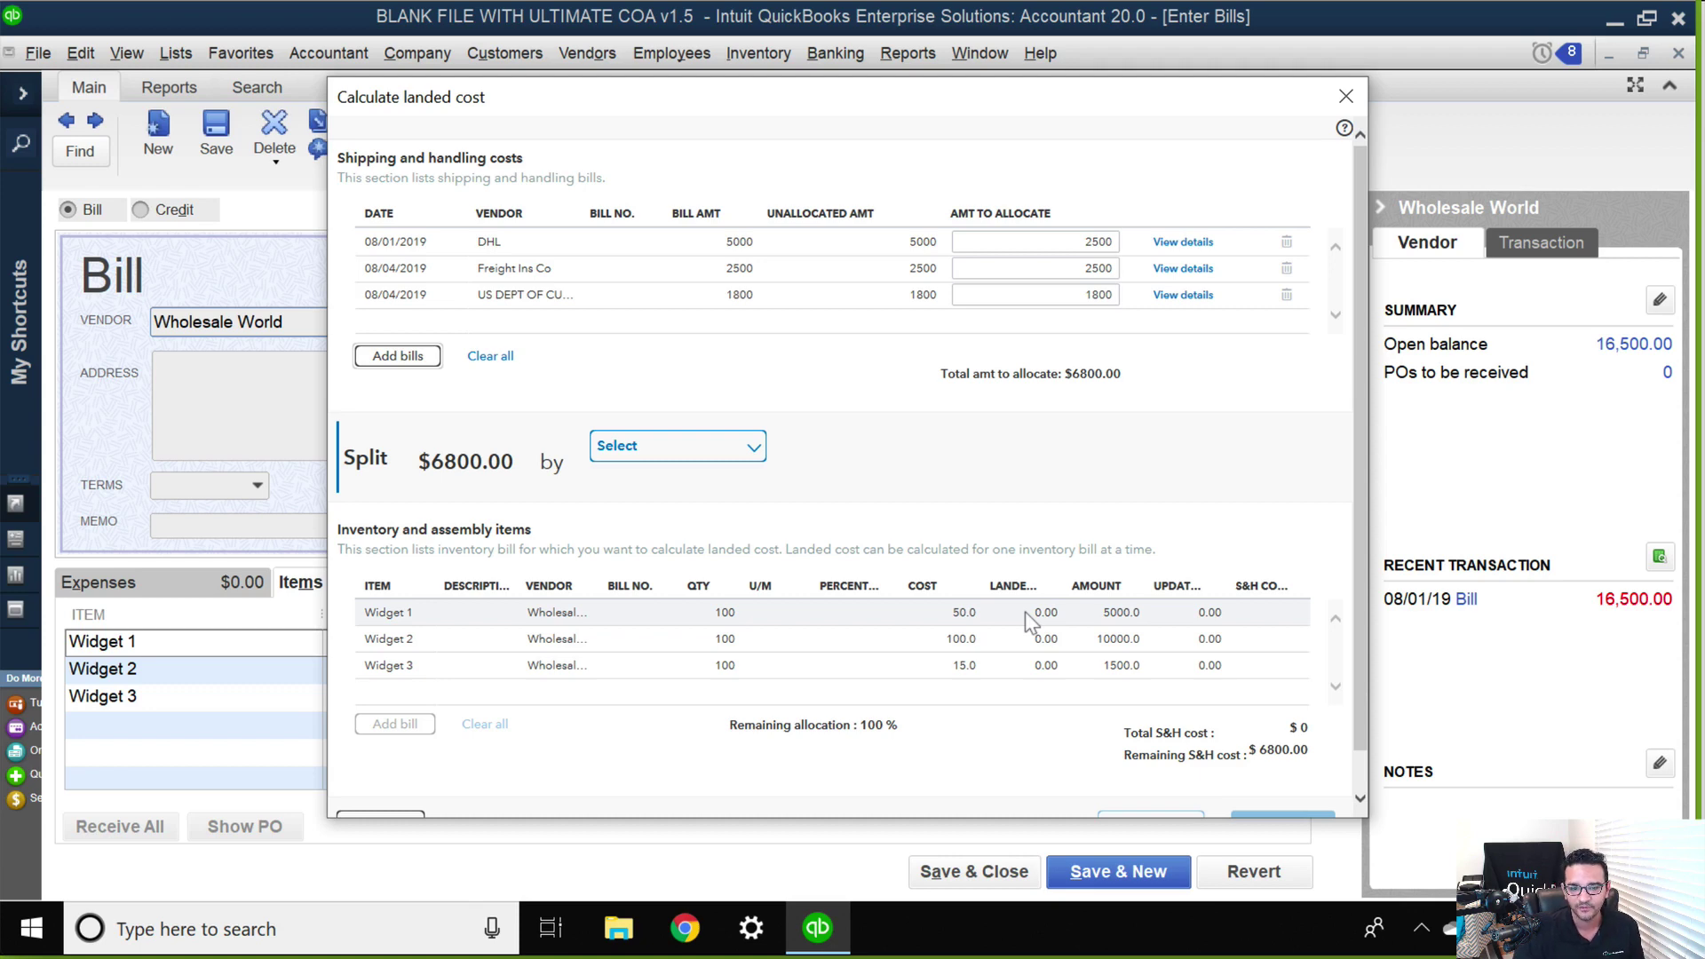
- Review the amounts to allocate, view the details of the DHL shipping bill and close them
{"action": "left_click", "coordinate": [1083, 248]}
{"action": "left_click", "coordinate": [1048, 295]}
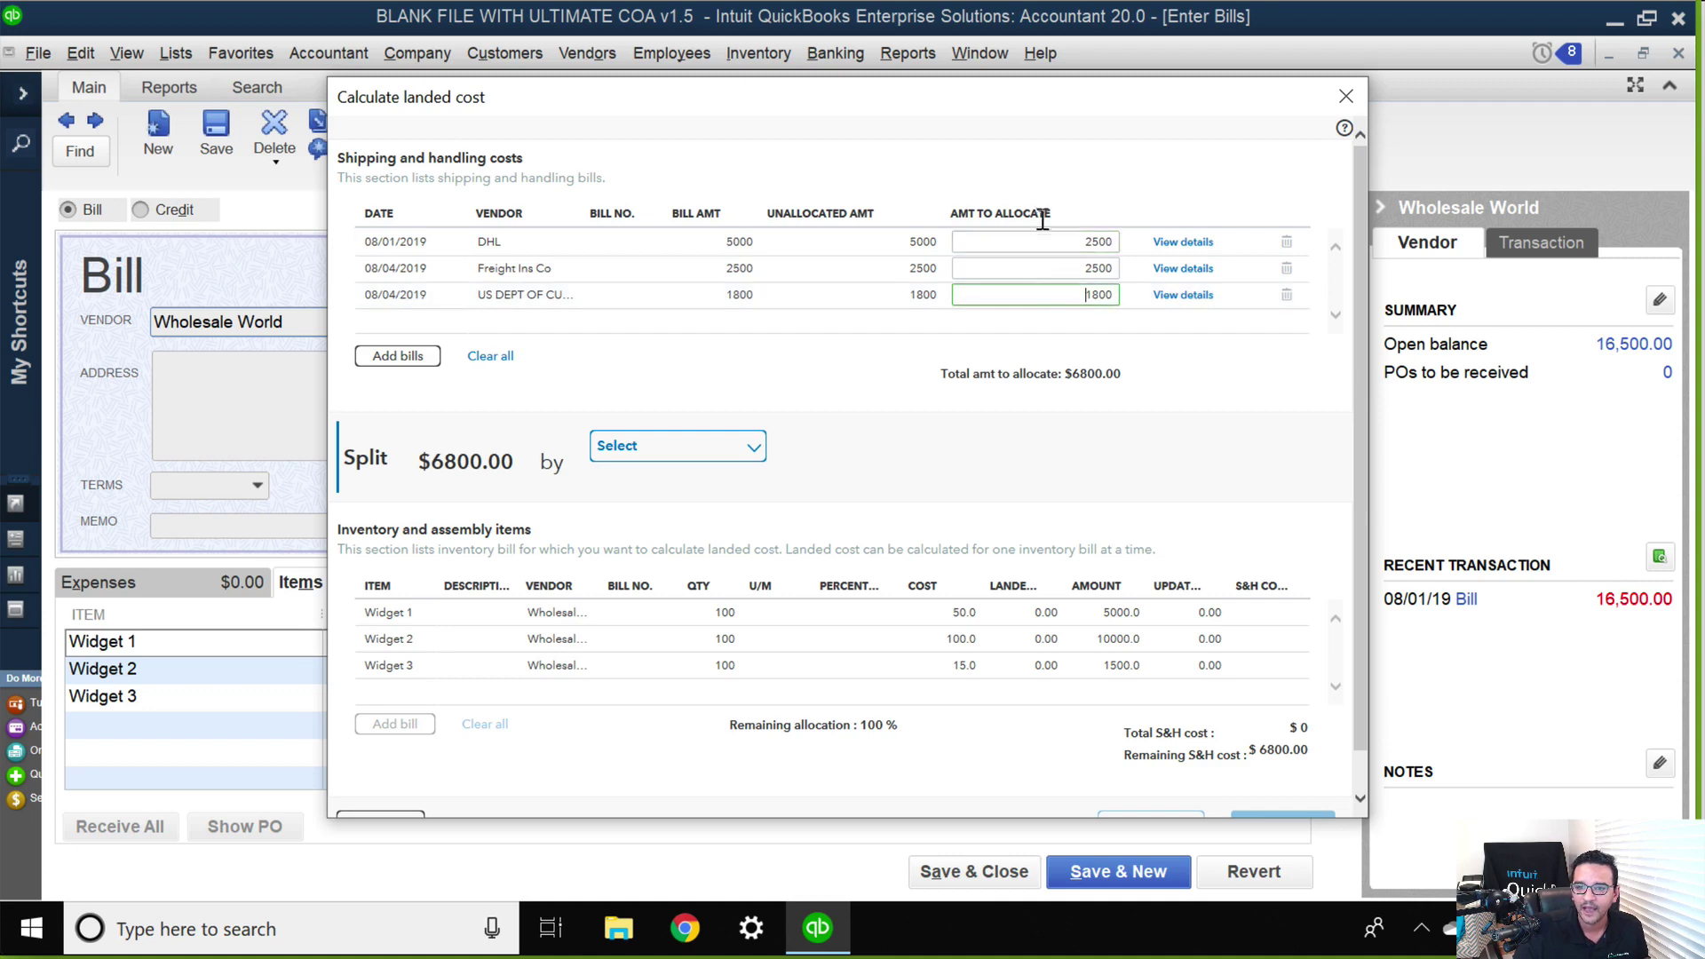
{"action": "left_click", "coordinate": [1183, 242]}
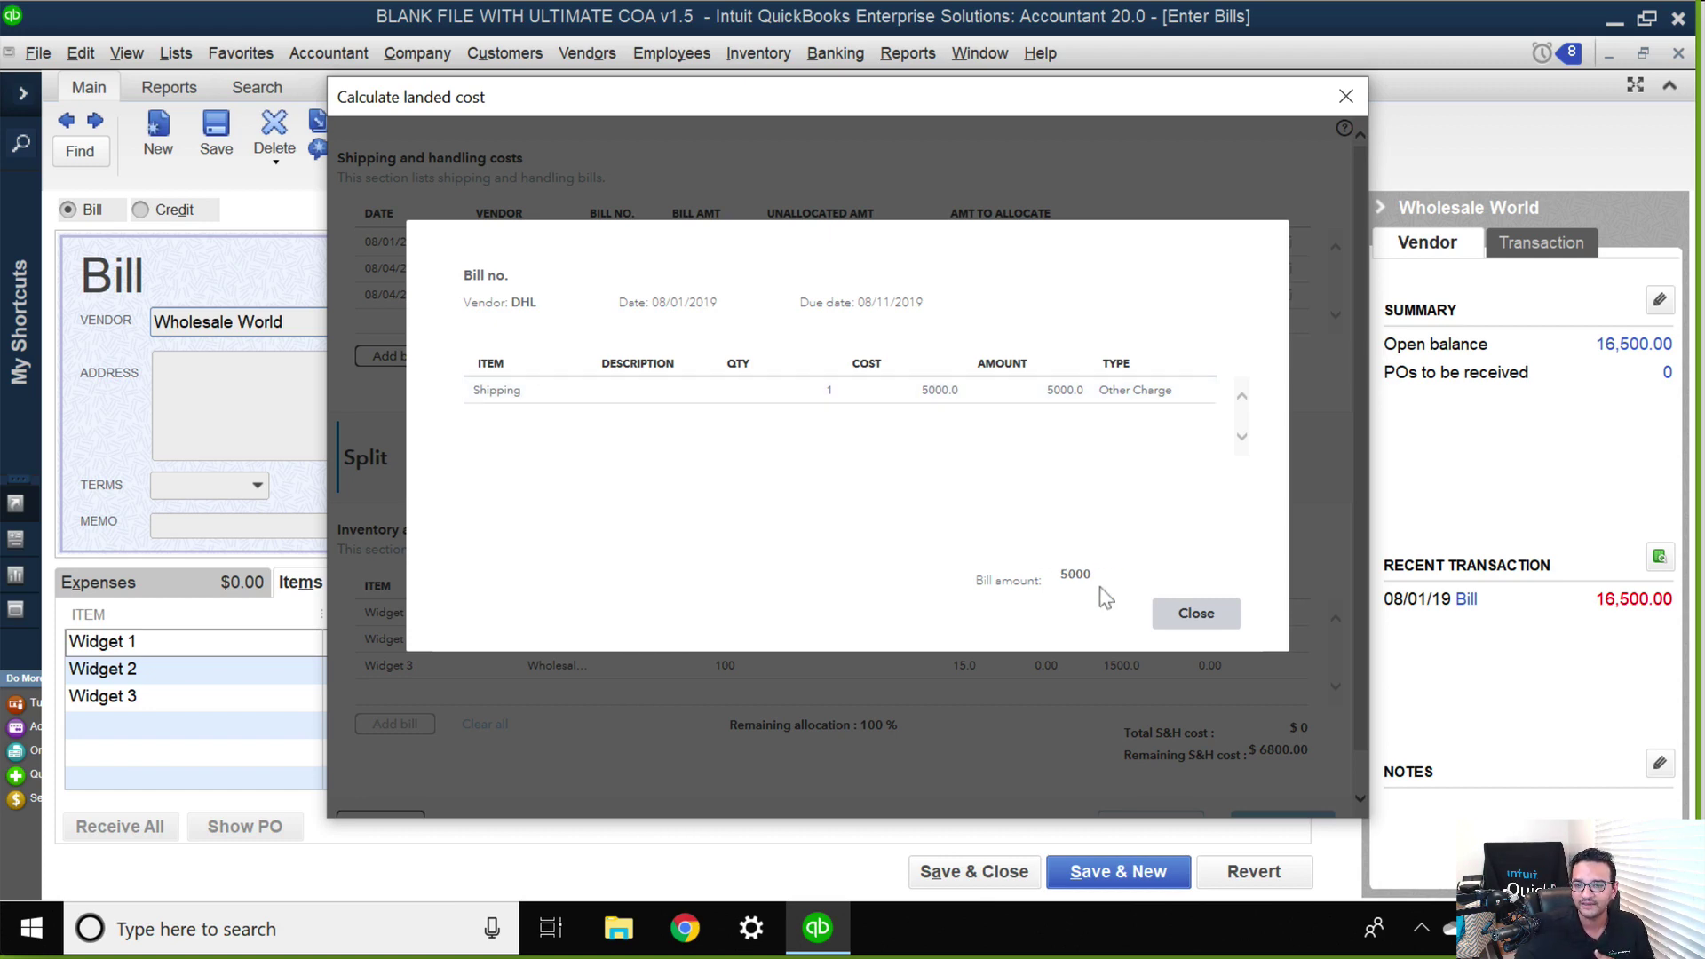
{"action": "left_click", "coordinate": [1197, 615]}
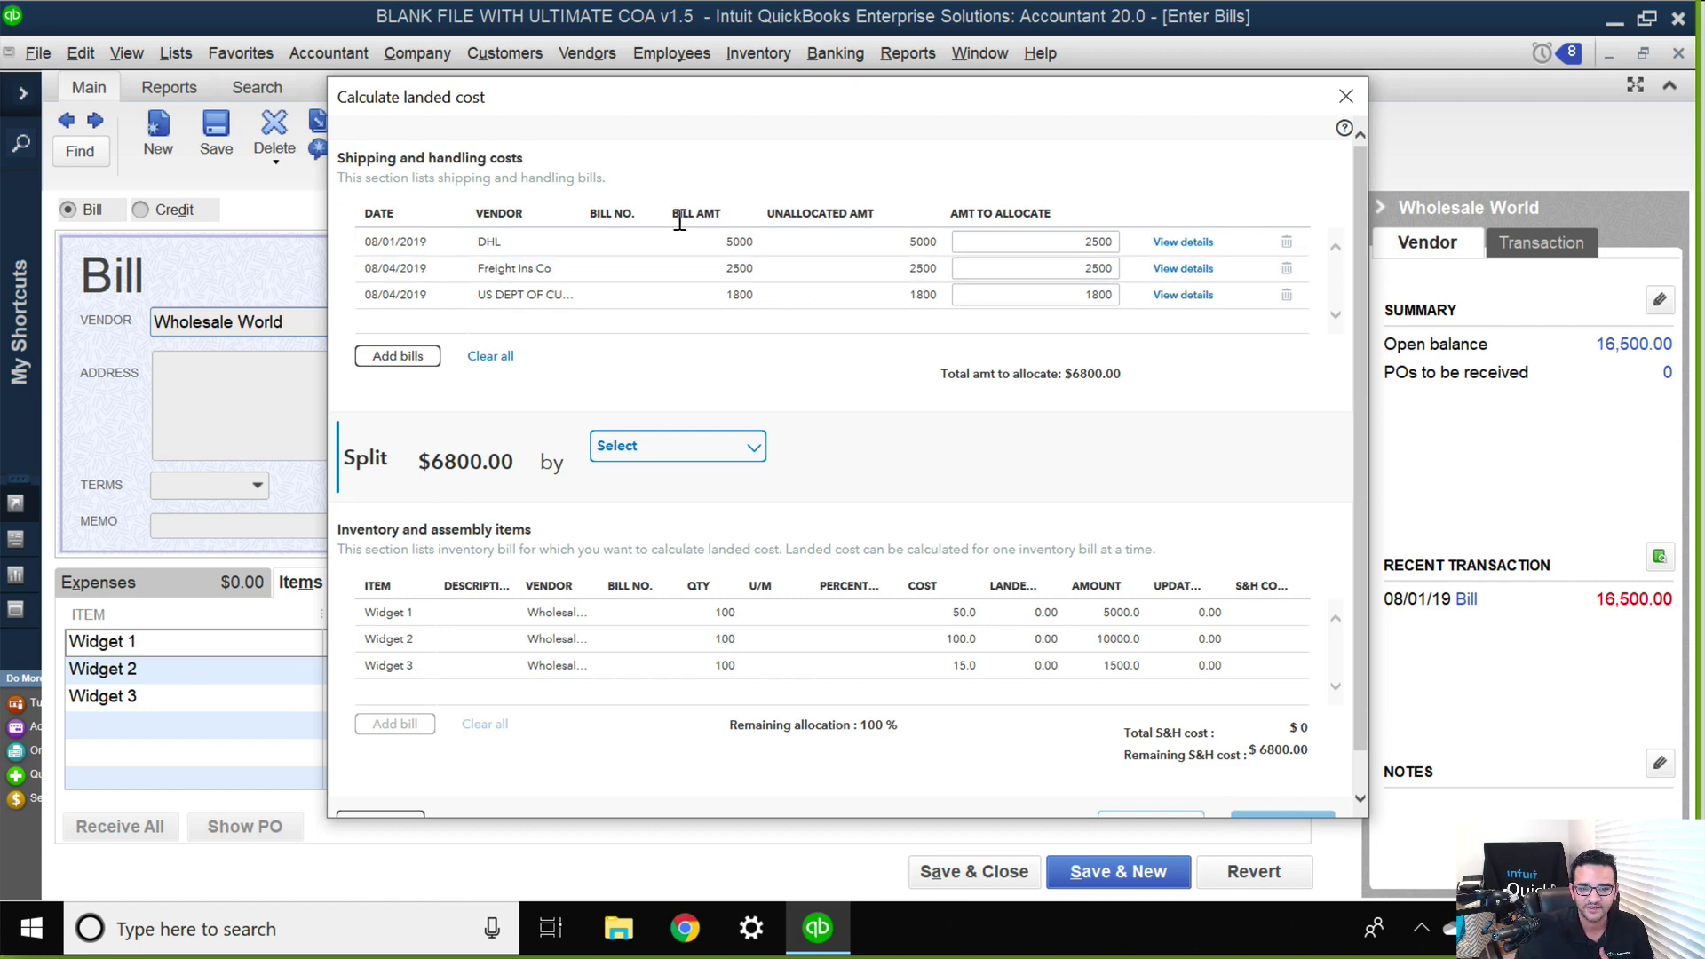
- Split the shipping and handling total across the inventory items by Quantity
{"action": "scroll", "coordinate": [745, 404], "scroll_direction": "down", "scroll_amount": 1}
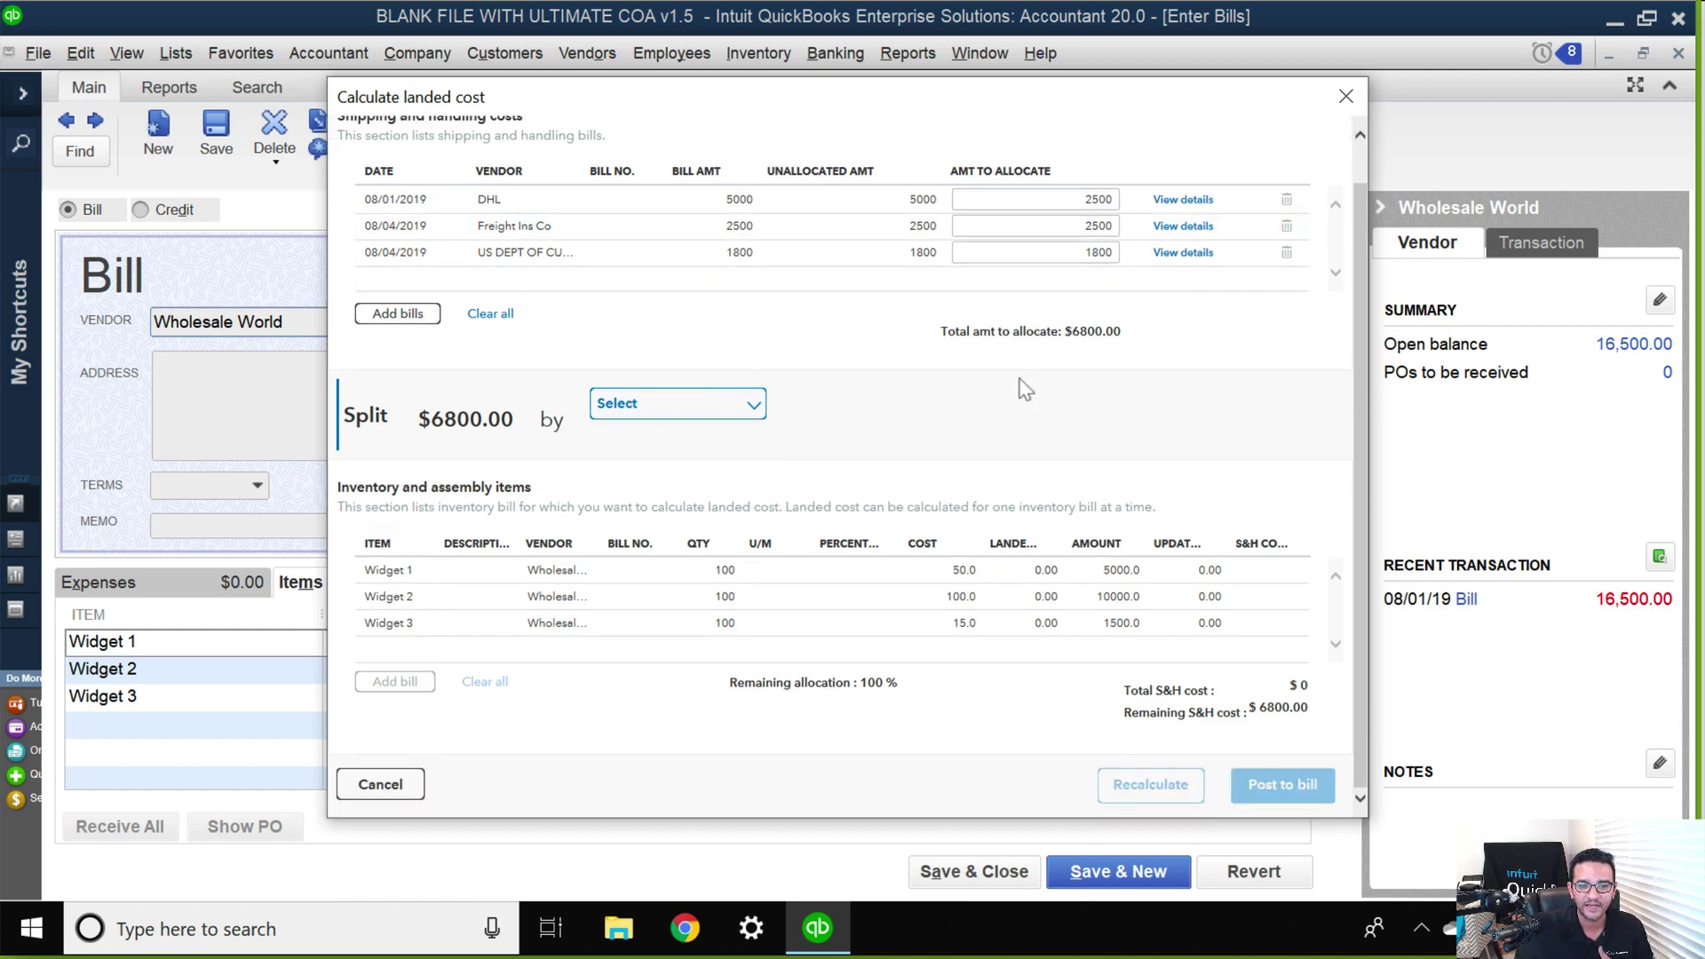
{"action": "left_click", "coordinate": [744, 410]}
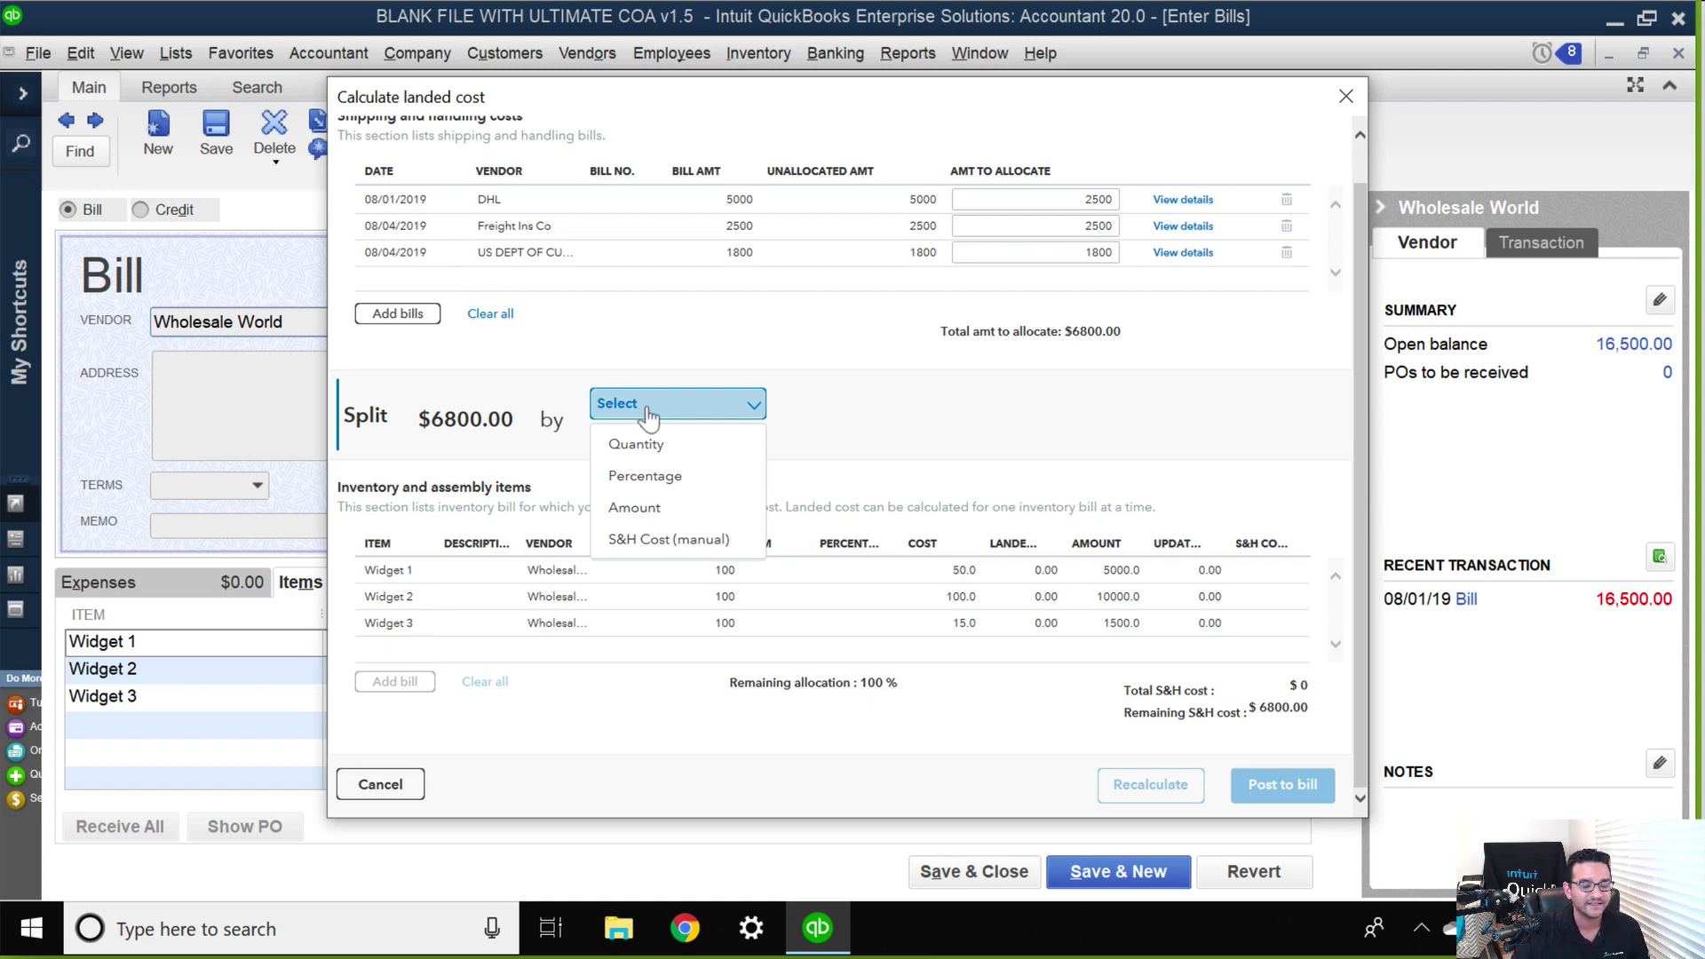
{"action": "left_click", "coordinate": [639, 448]}
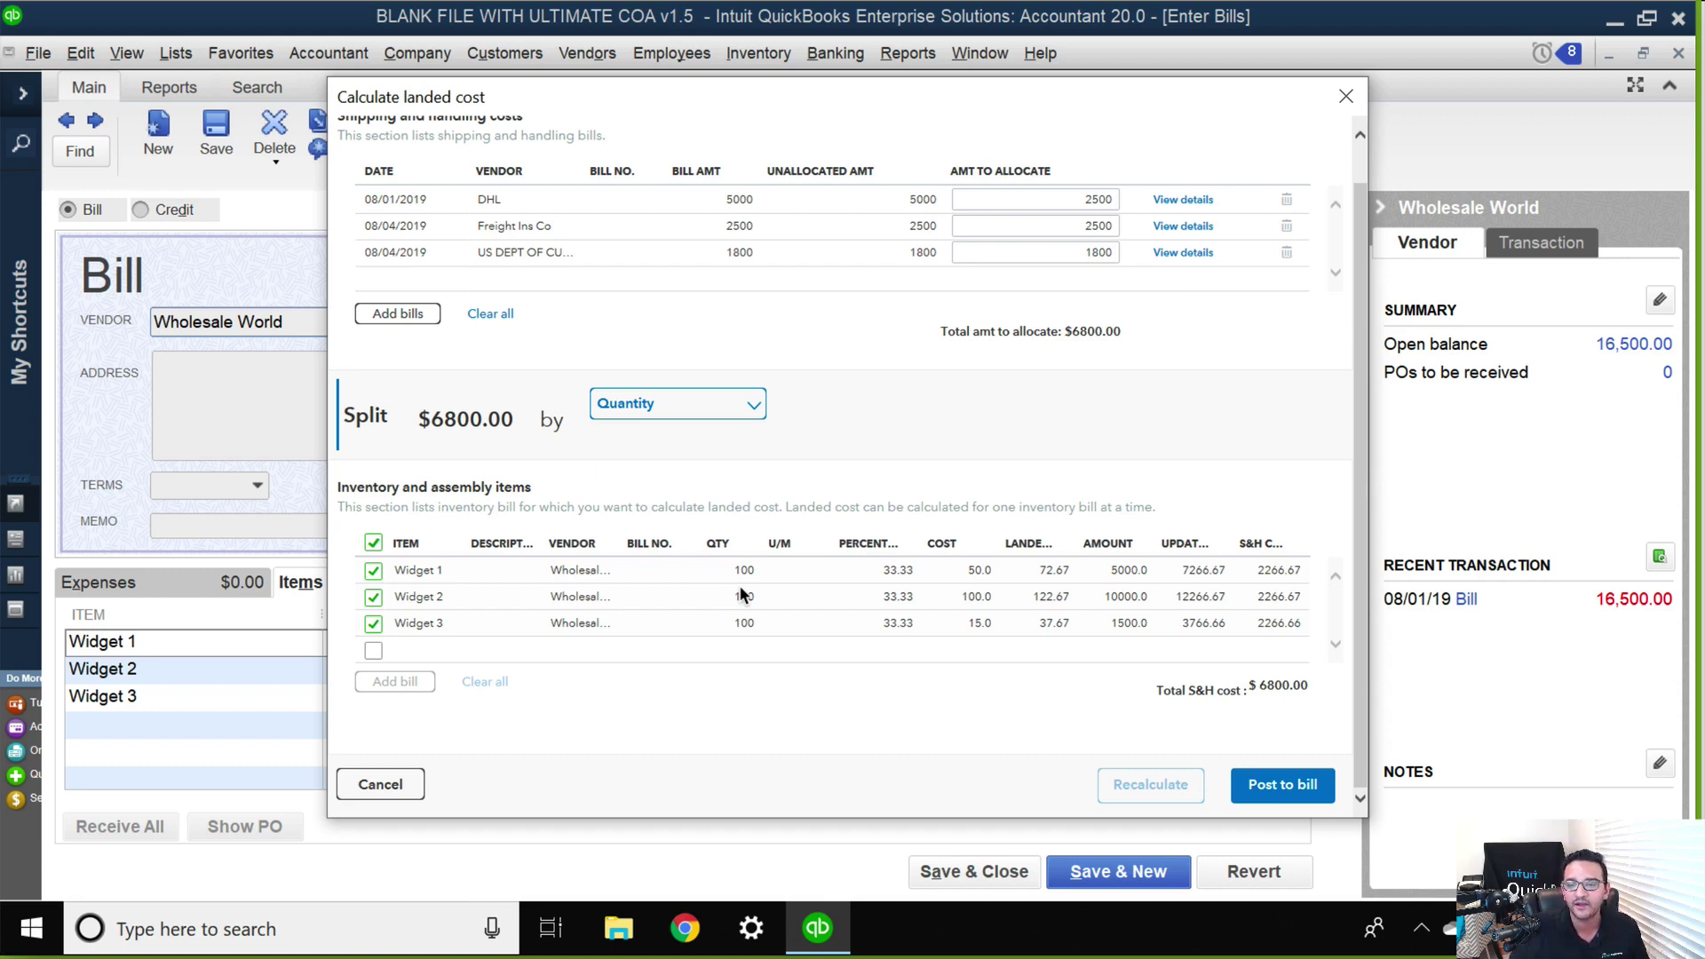
- Change the split method to Percentage and set Widget 1's share to 25 percent
{"action": "left_click", "coordinate": [730, 407]}
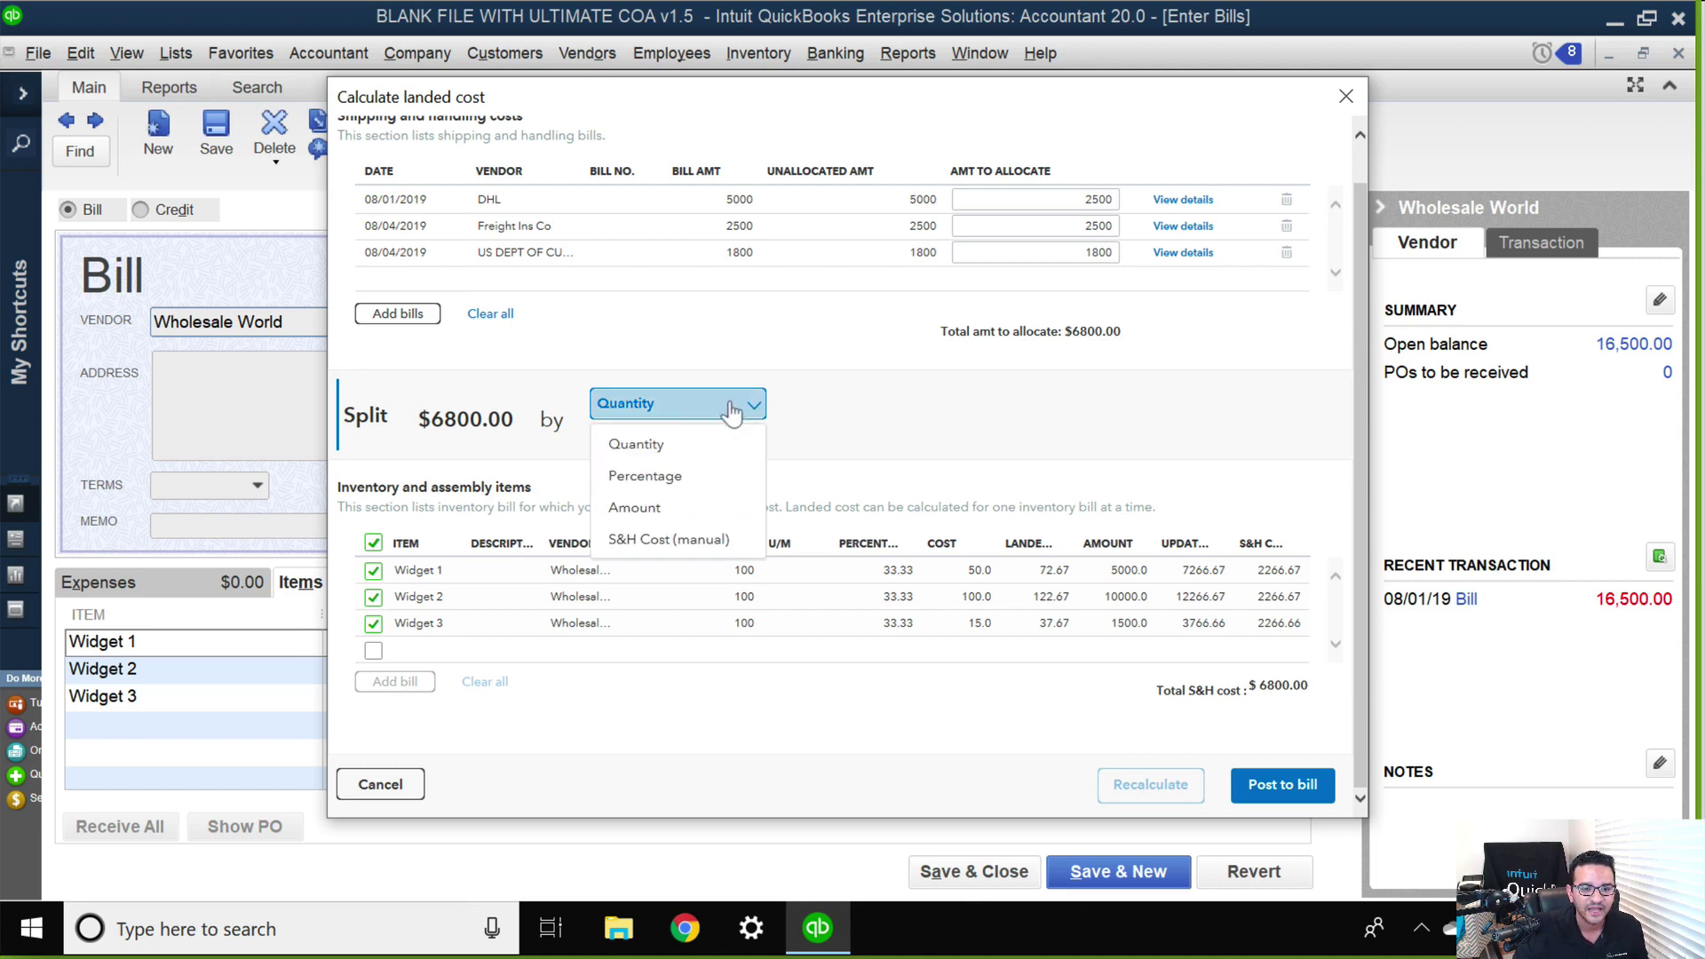
{"action": "left_click", "coordinate": [656, 479]}
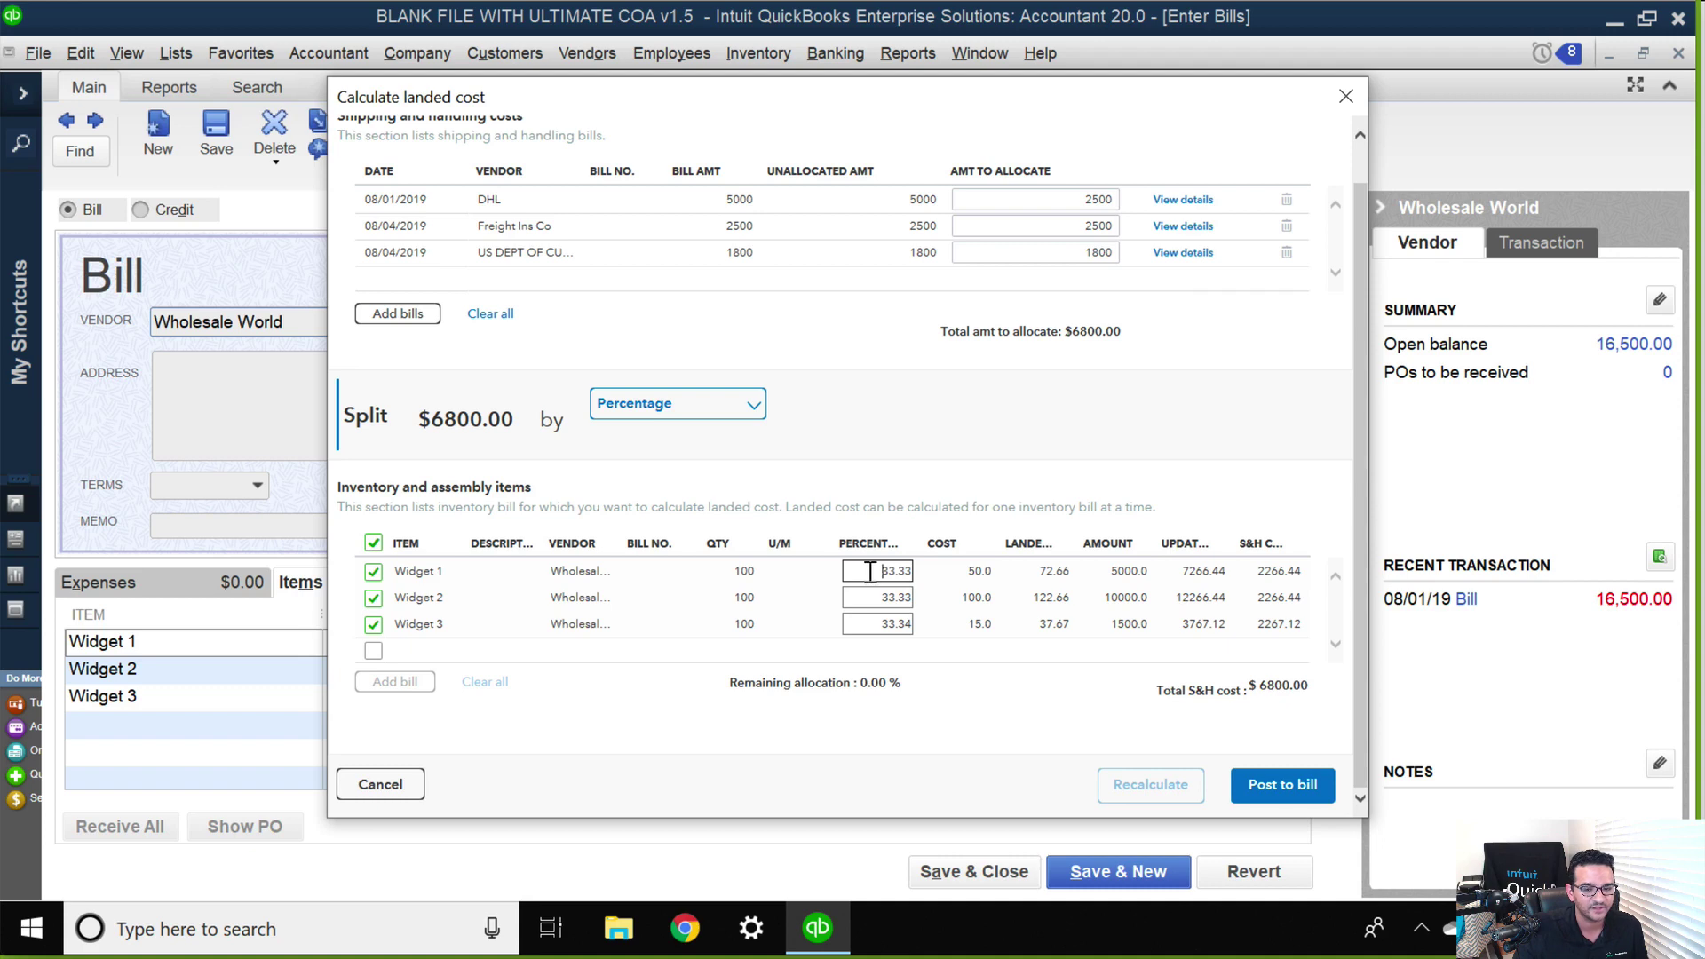
{"action": "key", "text": "BackSpace"}
{"action": "key", "text": "BackSpace"}
{"action": "key", "text": "BackSpace"}
{"action": "key", "text": "BackSpace"}
{"action": "key", "text": "BackSpace"}
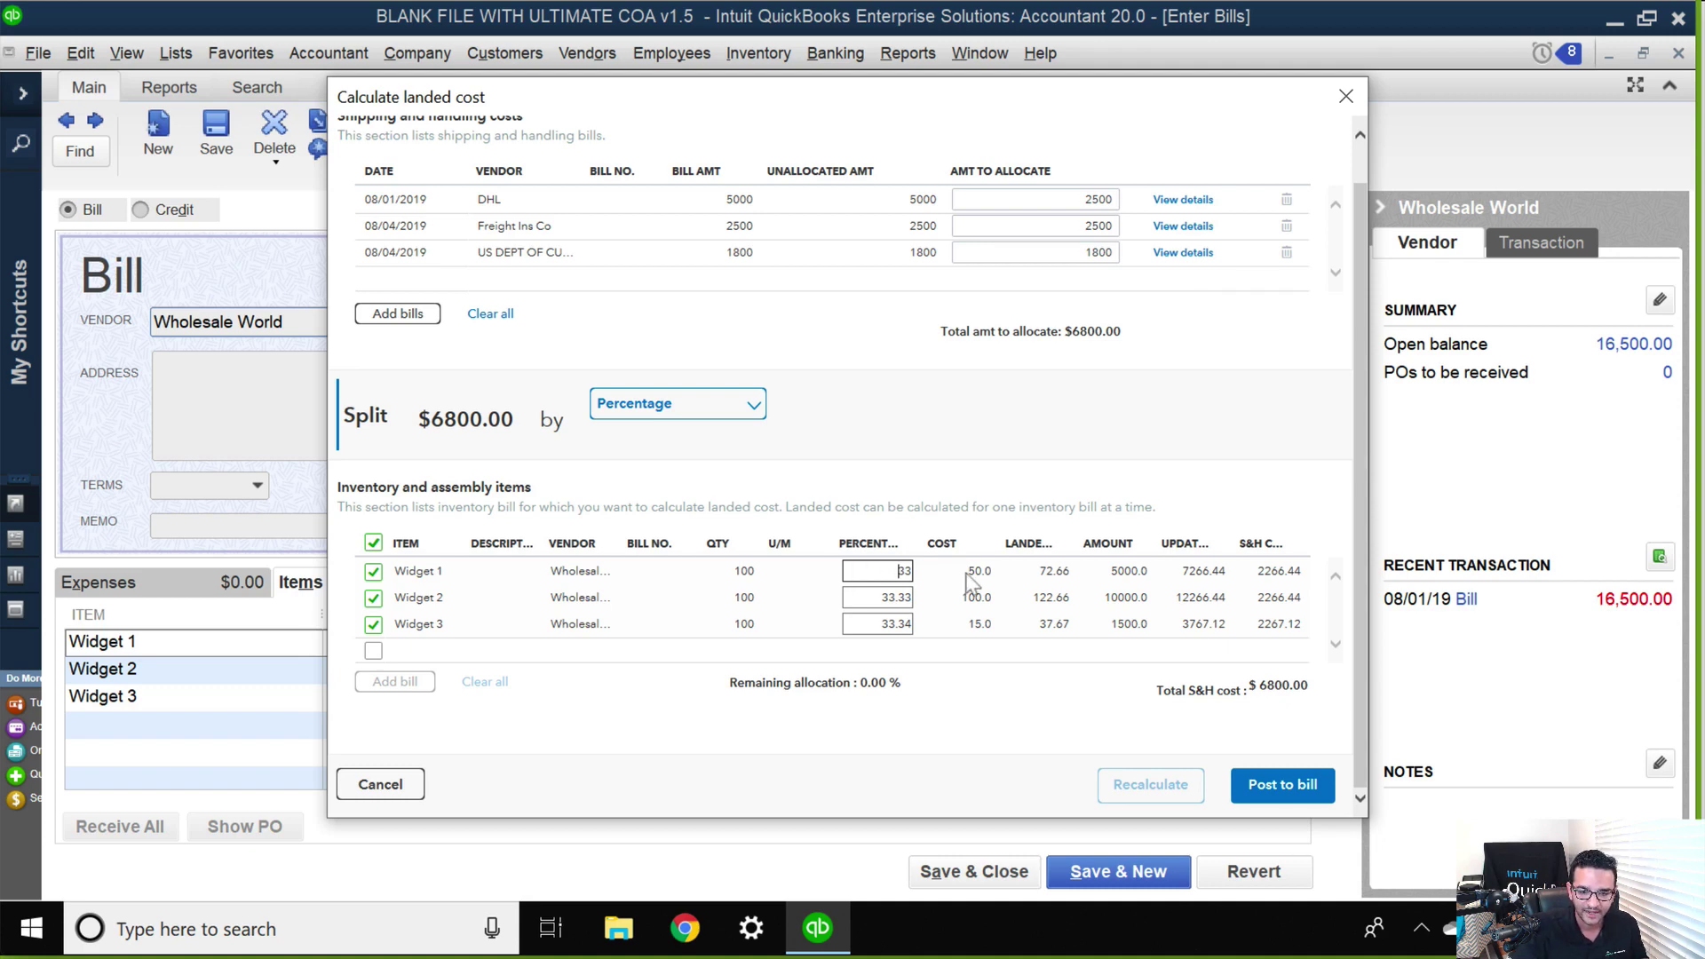
{"action": "type", "text": "25"}
{"action": "key", "text": "Tab"}
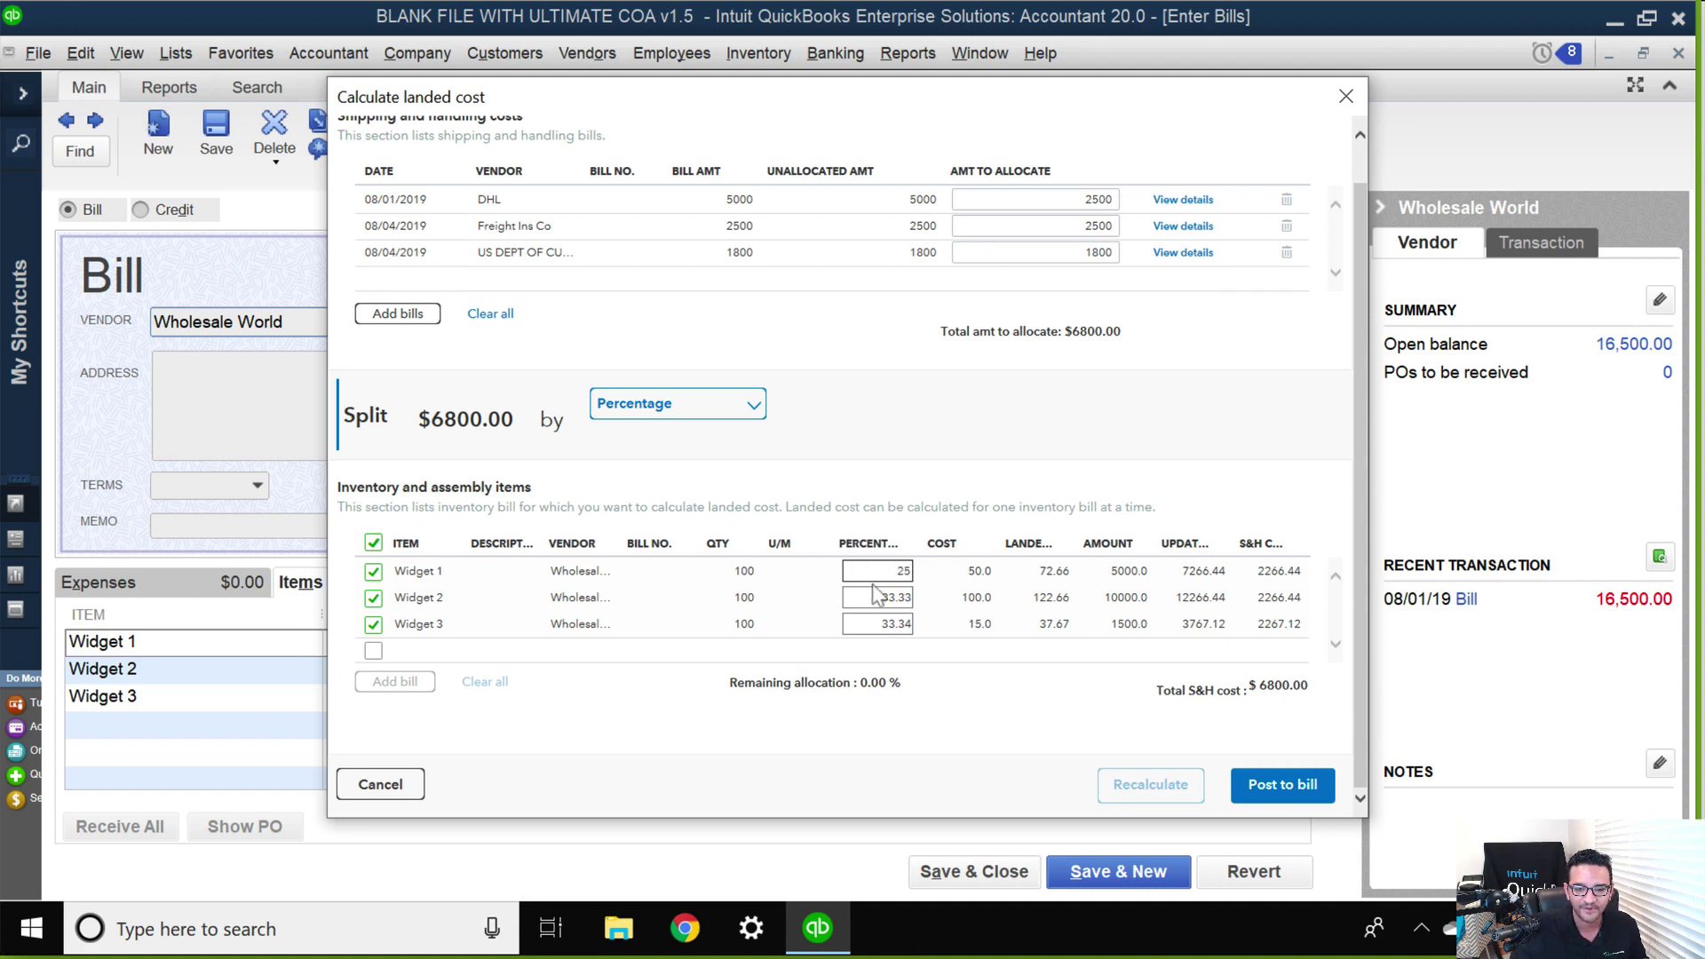
- Set the percentage shares to 50 for Widget 2 and 25 for Widget 3
{"action": "key", "text": "Delete"}
{"action": "key", "text": "Delete"}
{"action": "key", "text": "Delete"}
{"action": "key", "text": "Delete"}
{"action": "key", "text": "Delete"}
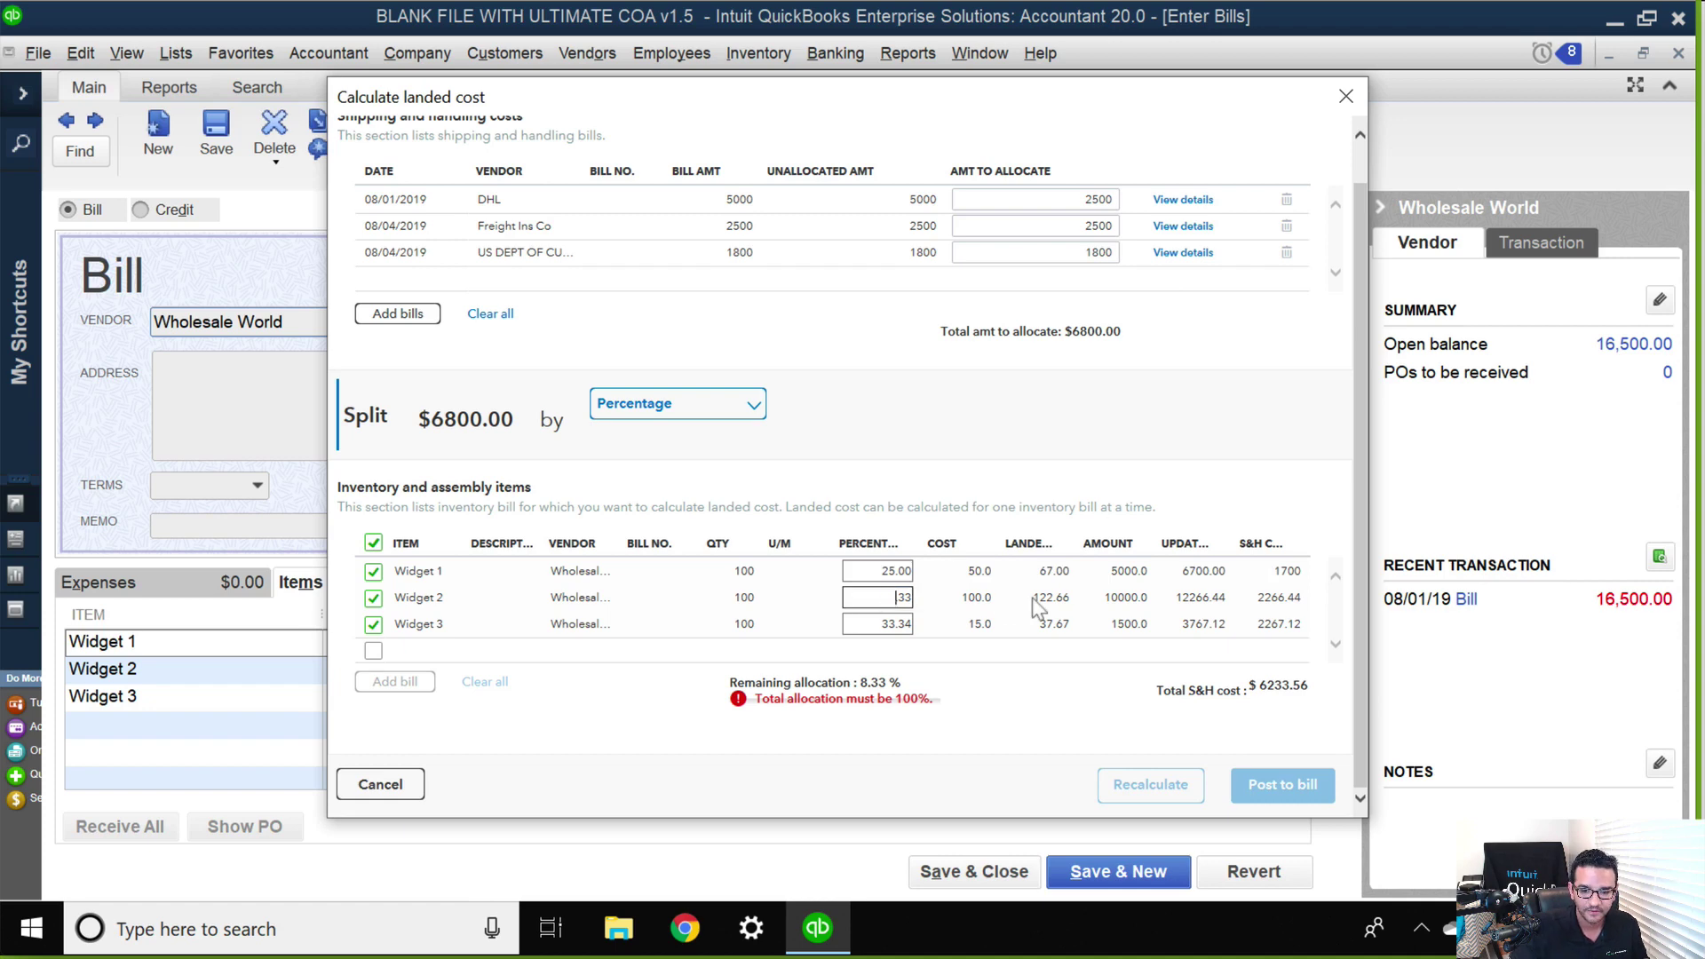
{"action": "type", "text": "50"}
{"action": "key", "text": "Tab"}
{"action": "key", "text": "Delete"}
{"action": "key", "text": "Delete"}
{"action": "key", "text": "Delete"}
{"action": "key", "text": "Delete"}
{"action": "key", "text": "Delete"}
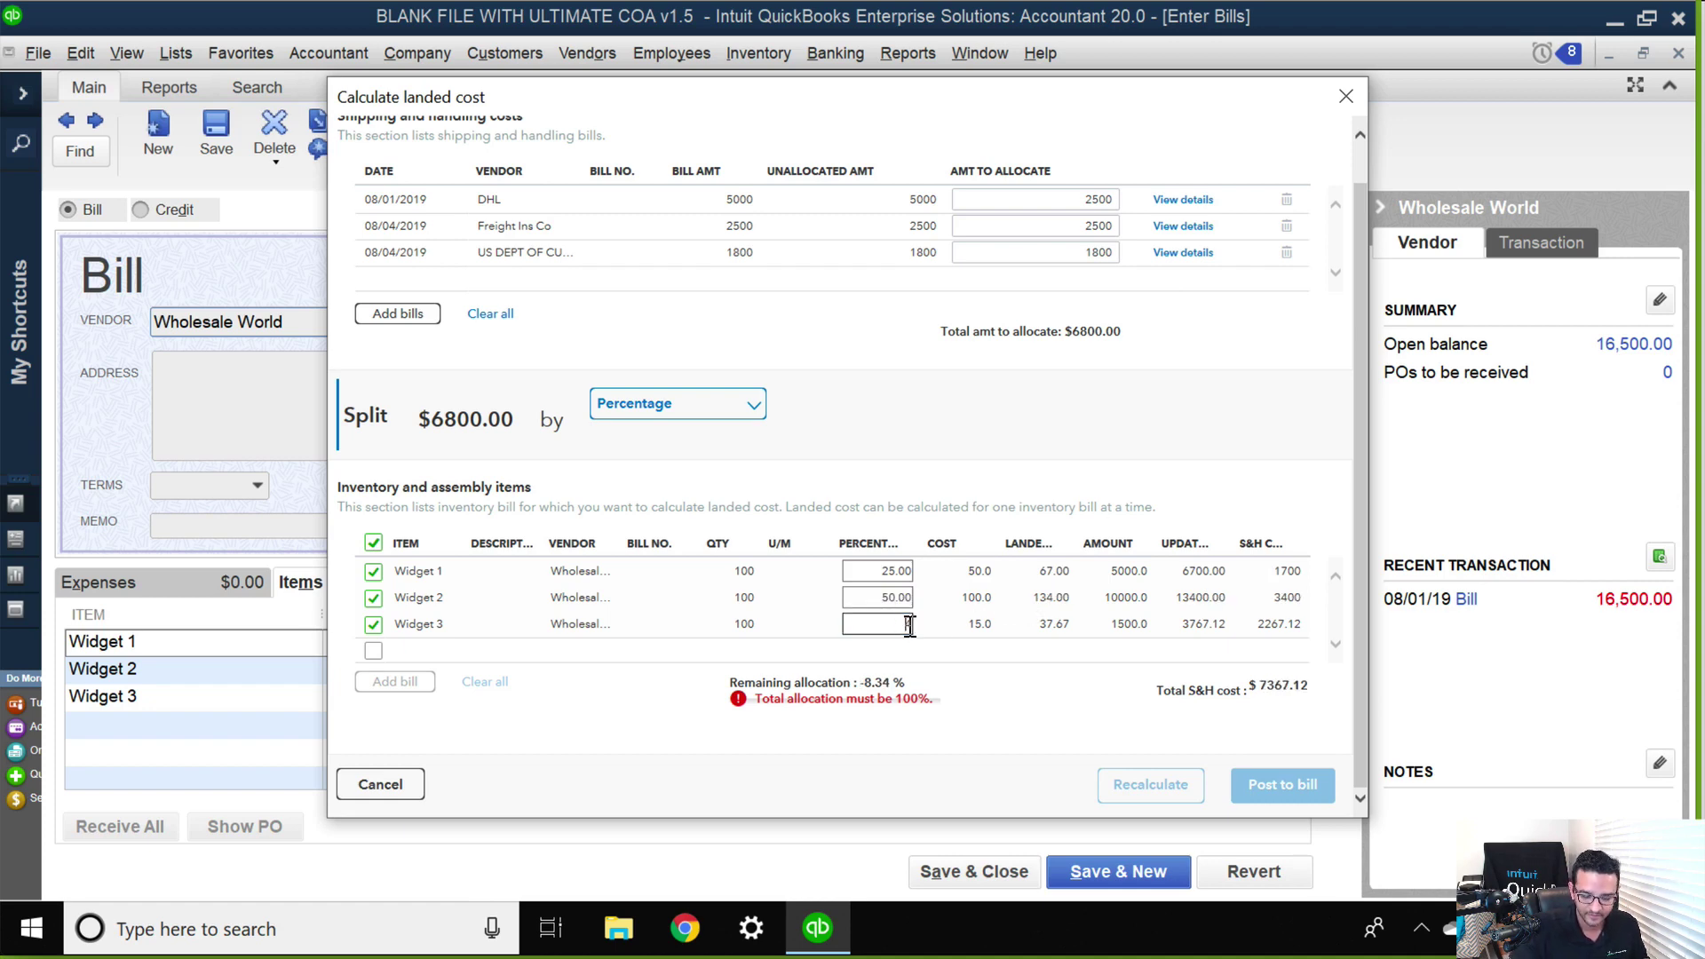
{"action": "type", "text": "25"}
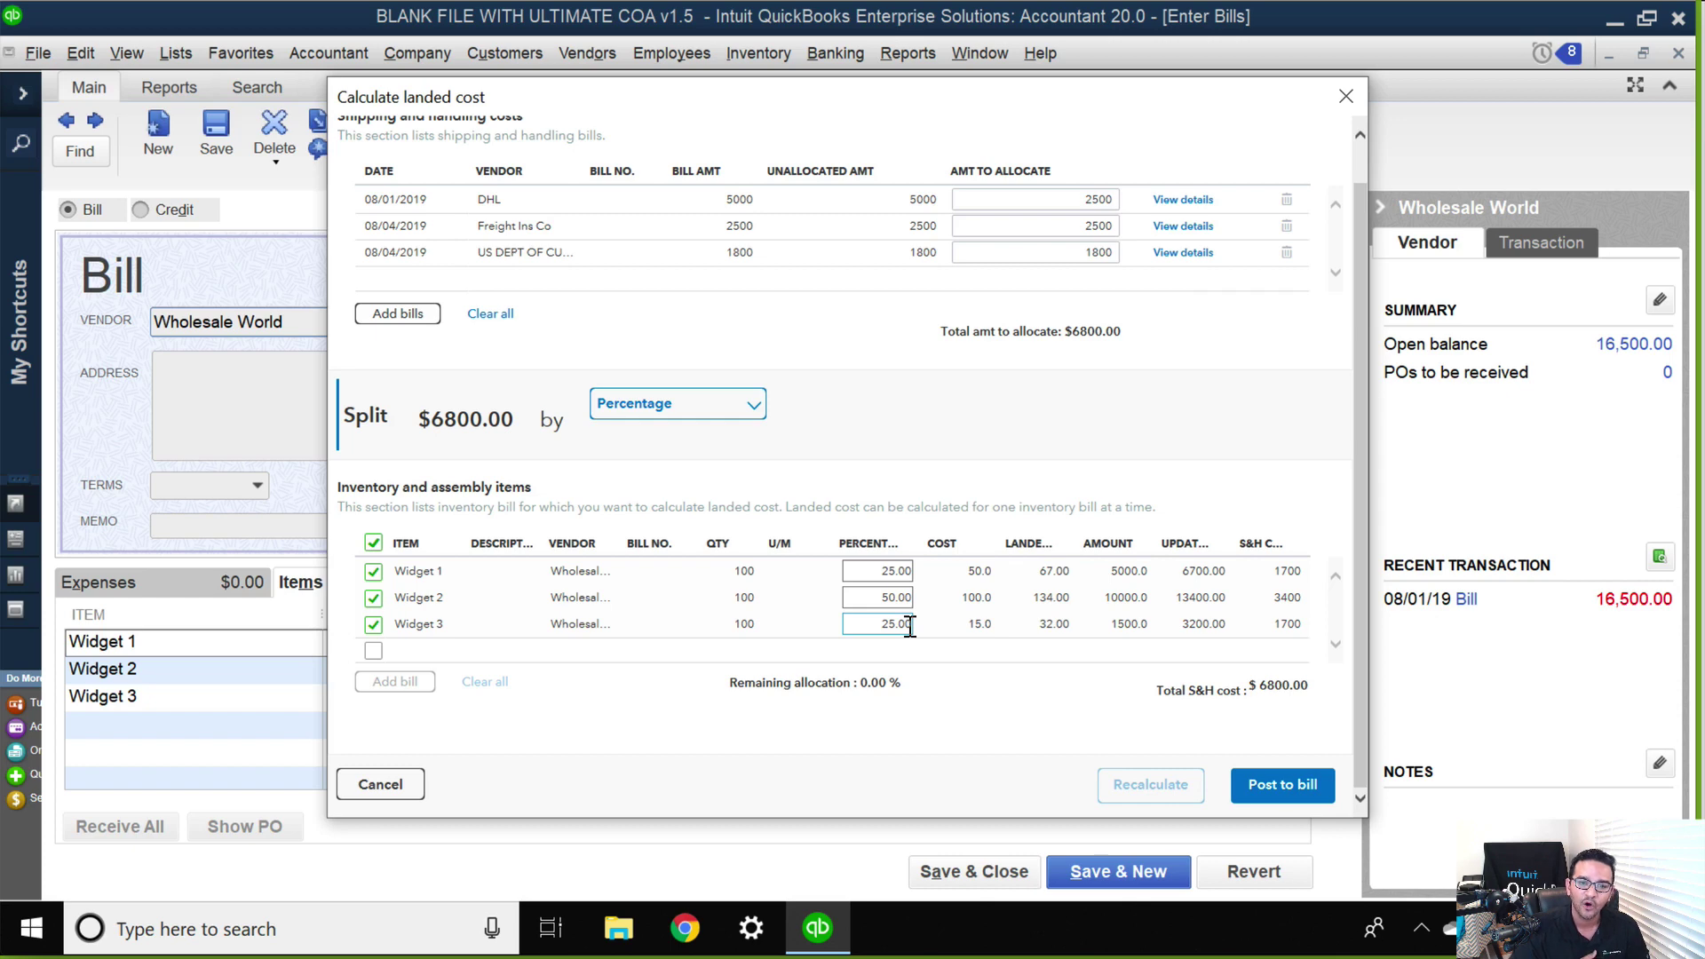
- Change the split method to Amount so each widget's share follows its purchase value
{"action": "left_click", "coordinate": [727, 410]}
{"action": "left_click", "coordinate": [653, 510]}
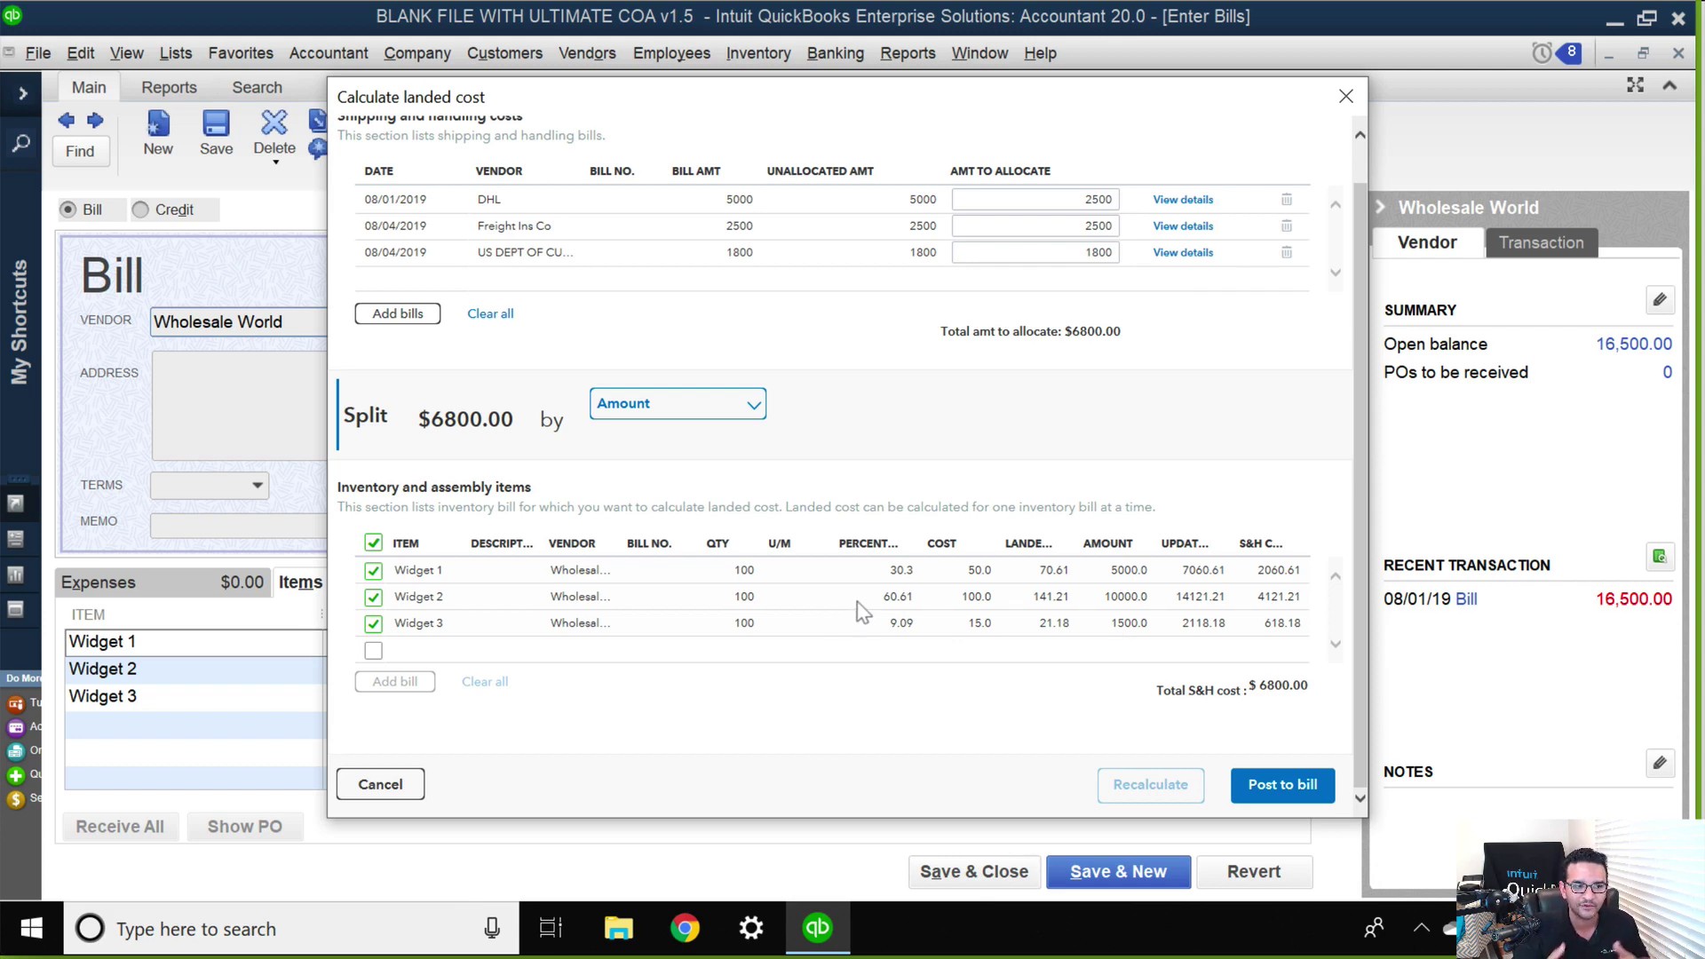
- Change the split method to S&H Cost (manual) and set Widget 1's shipping and handling cost to 1800
{"action": "left_click", "coordinate": [679, 405]}
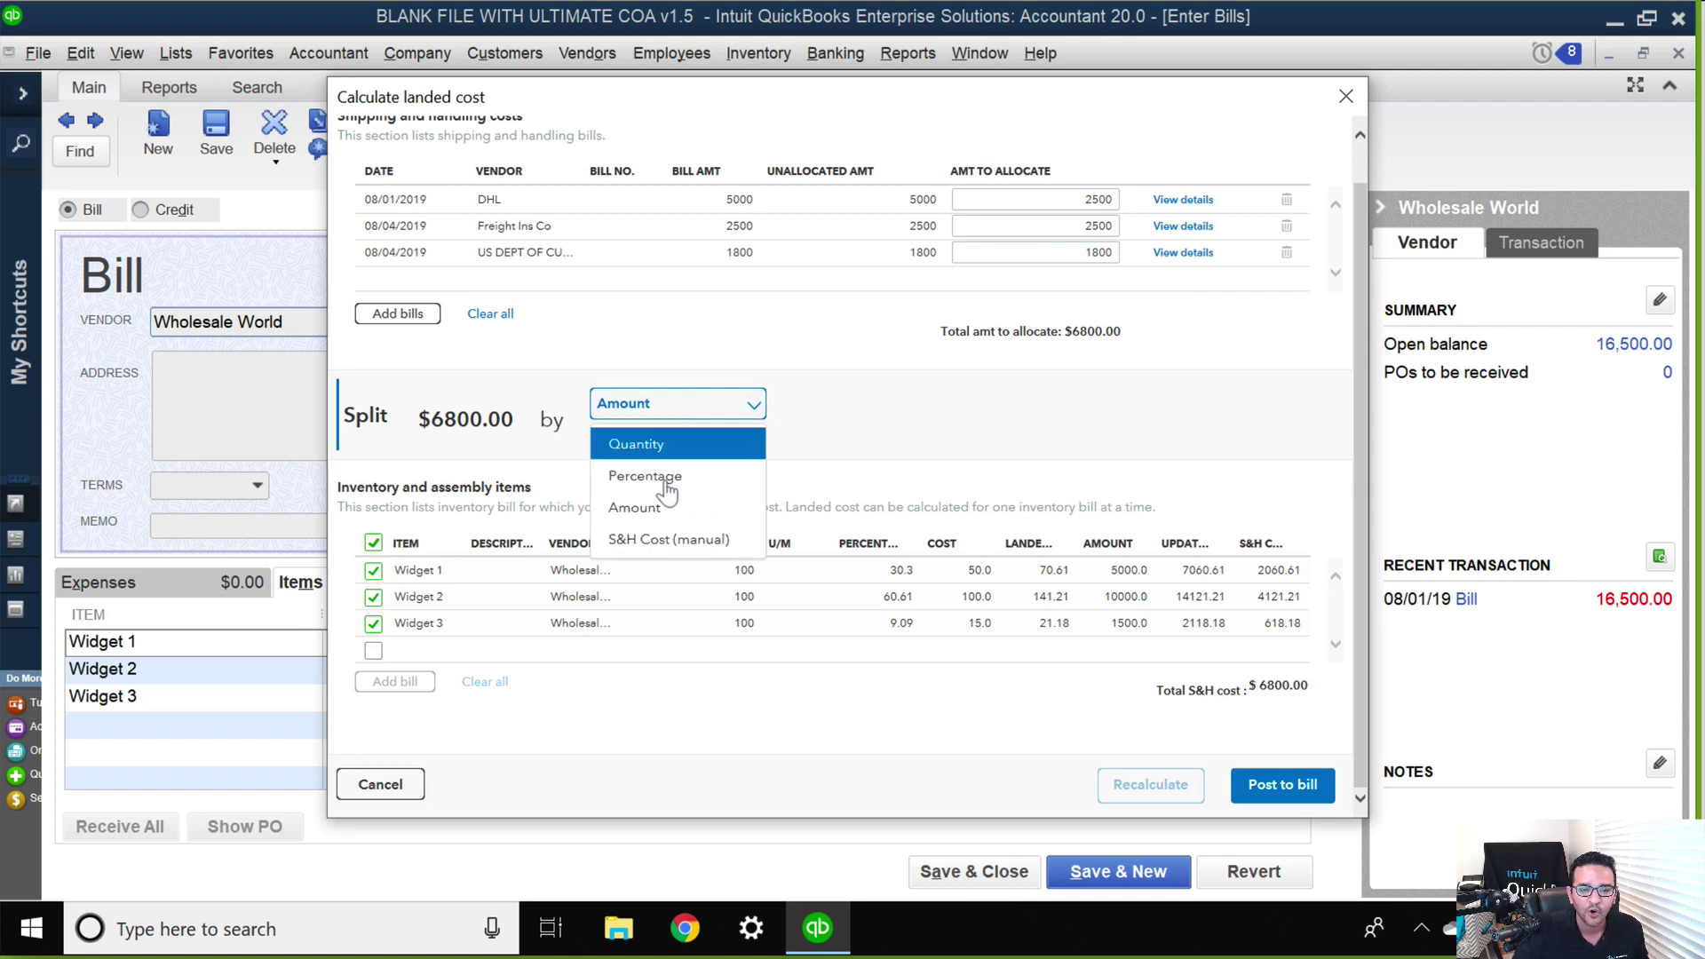
{"action": "left_click", "coordinate": [656, 540]}
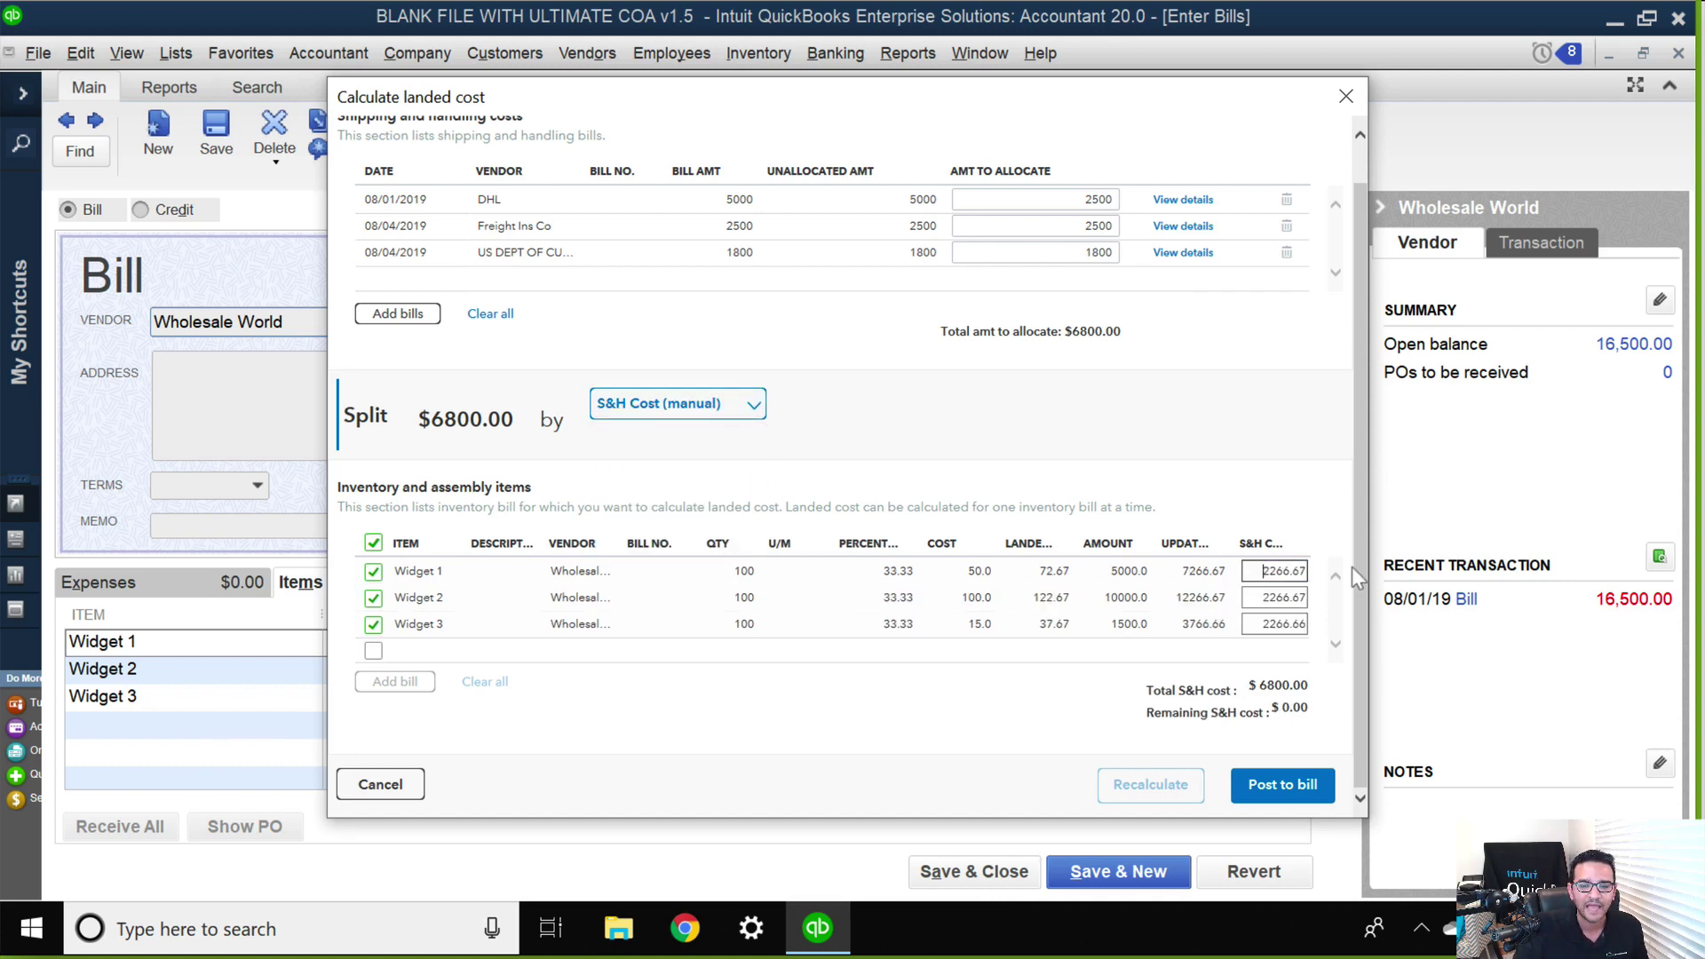
{"action": "key", "text": "BackSpace"}
{"action": "key", "text": "BackSpace"}
{"action": "key", "text": "BackSpace"}
{"action": "key", "text": "BackSpace"}
{"action": "key", "text": "BackSpace"}
{"action": "key", "text": "BackSpace"}
{"action": "key", "text": "BackSpace"}
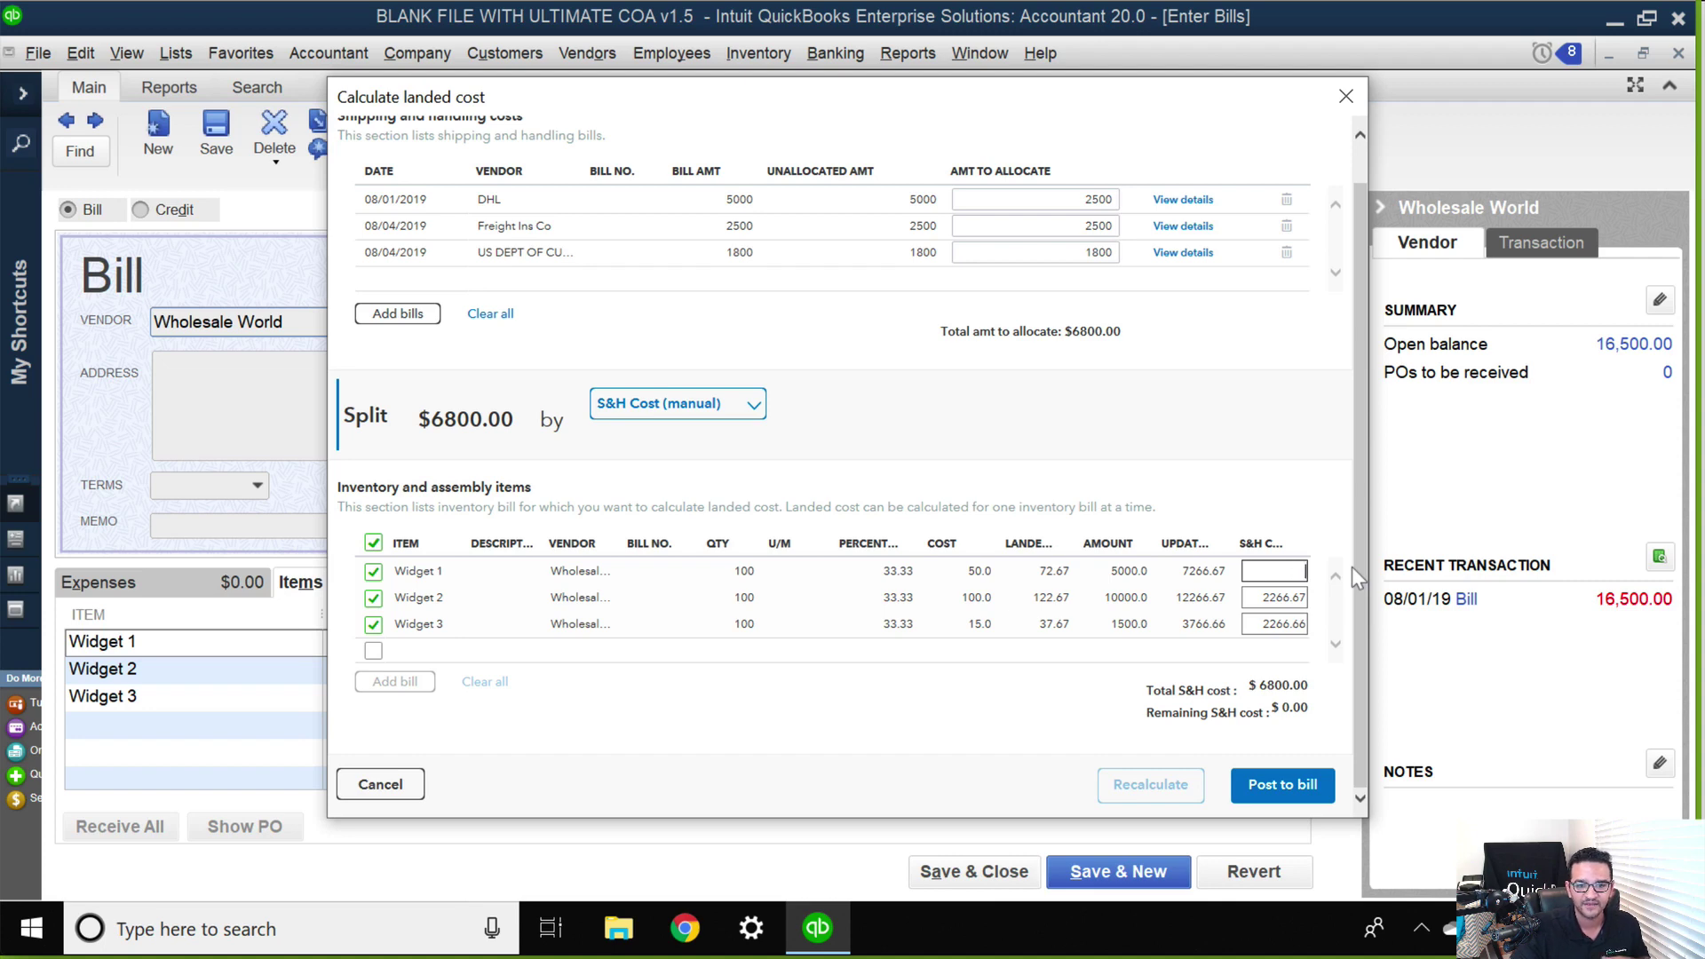
{"action": "type", "text": "18000"}
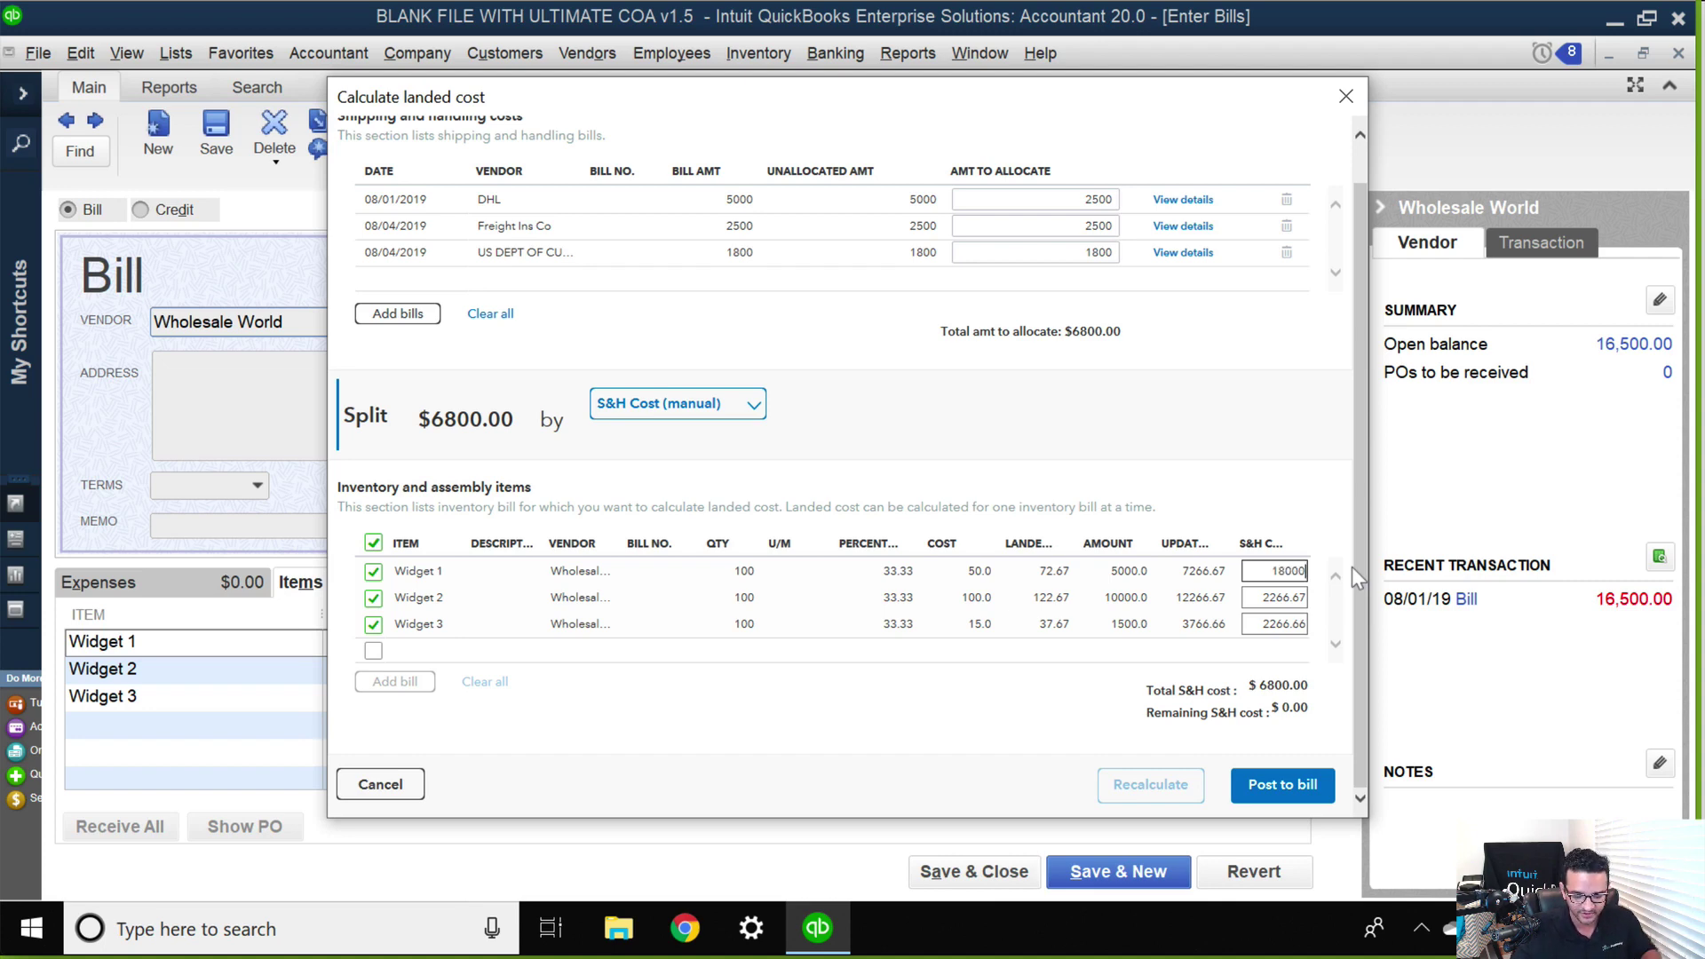
- Set Widget 2's manual shipping and handling cost to 4000
{"action": "left_click", "coordinate": [1279, 597]}
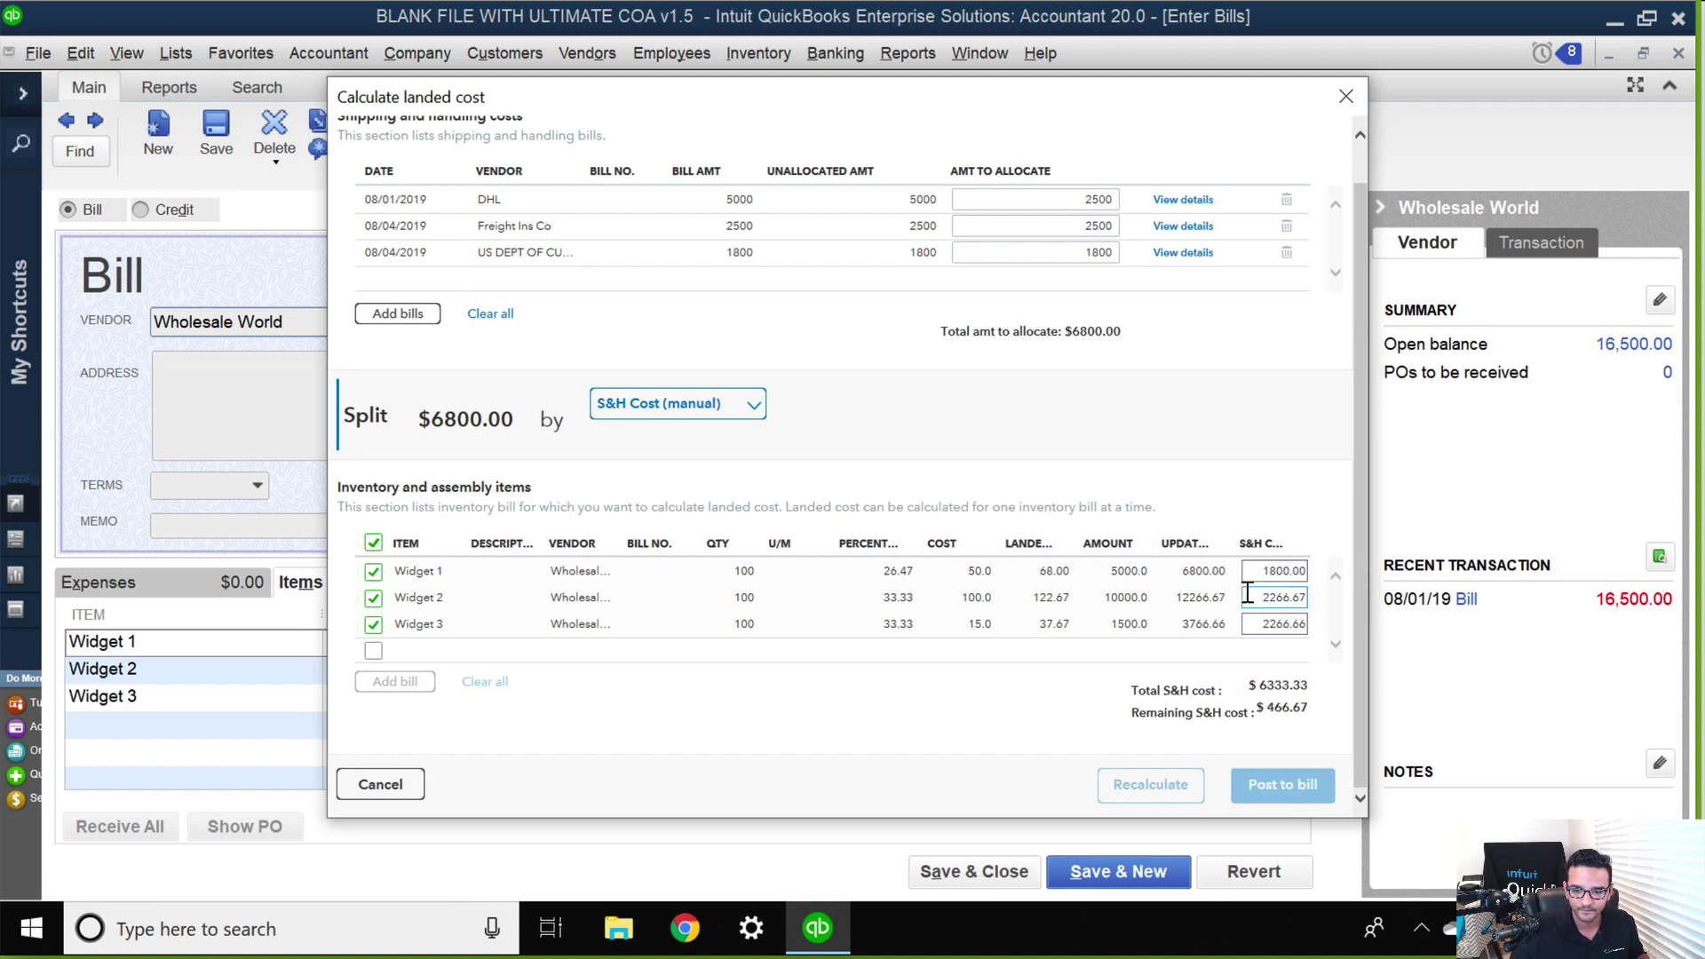
{"action": "key", "text": "BackSpace"}
{"action": "key", "text": "BackSpace"}
{"action": "key", "text": "BackSpace"}
{"action": "key", "text": "BackSpace"}
{"action": "key", "text": "BackSpace"}
{"action": "key", "text": "BackSpace"}
{"action": "key", "text": "BackSpace"}
{"action": "type", "text": "40000"}
{"action": "key", "text": "BackSpace"}
{"action": "key", "text": "Tab"}
- Try a manual shipping and handling cost of 6800 for Widget 3
{"action": "left_click", "coordinate": [1251, 623]}
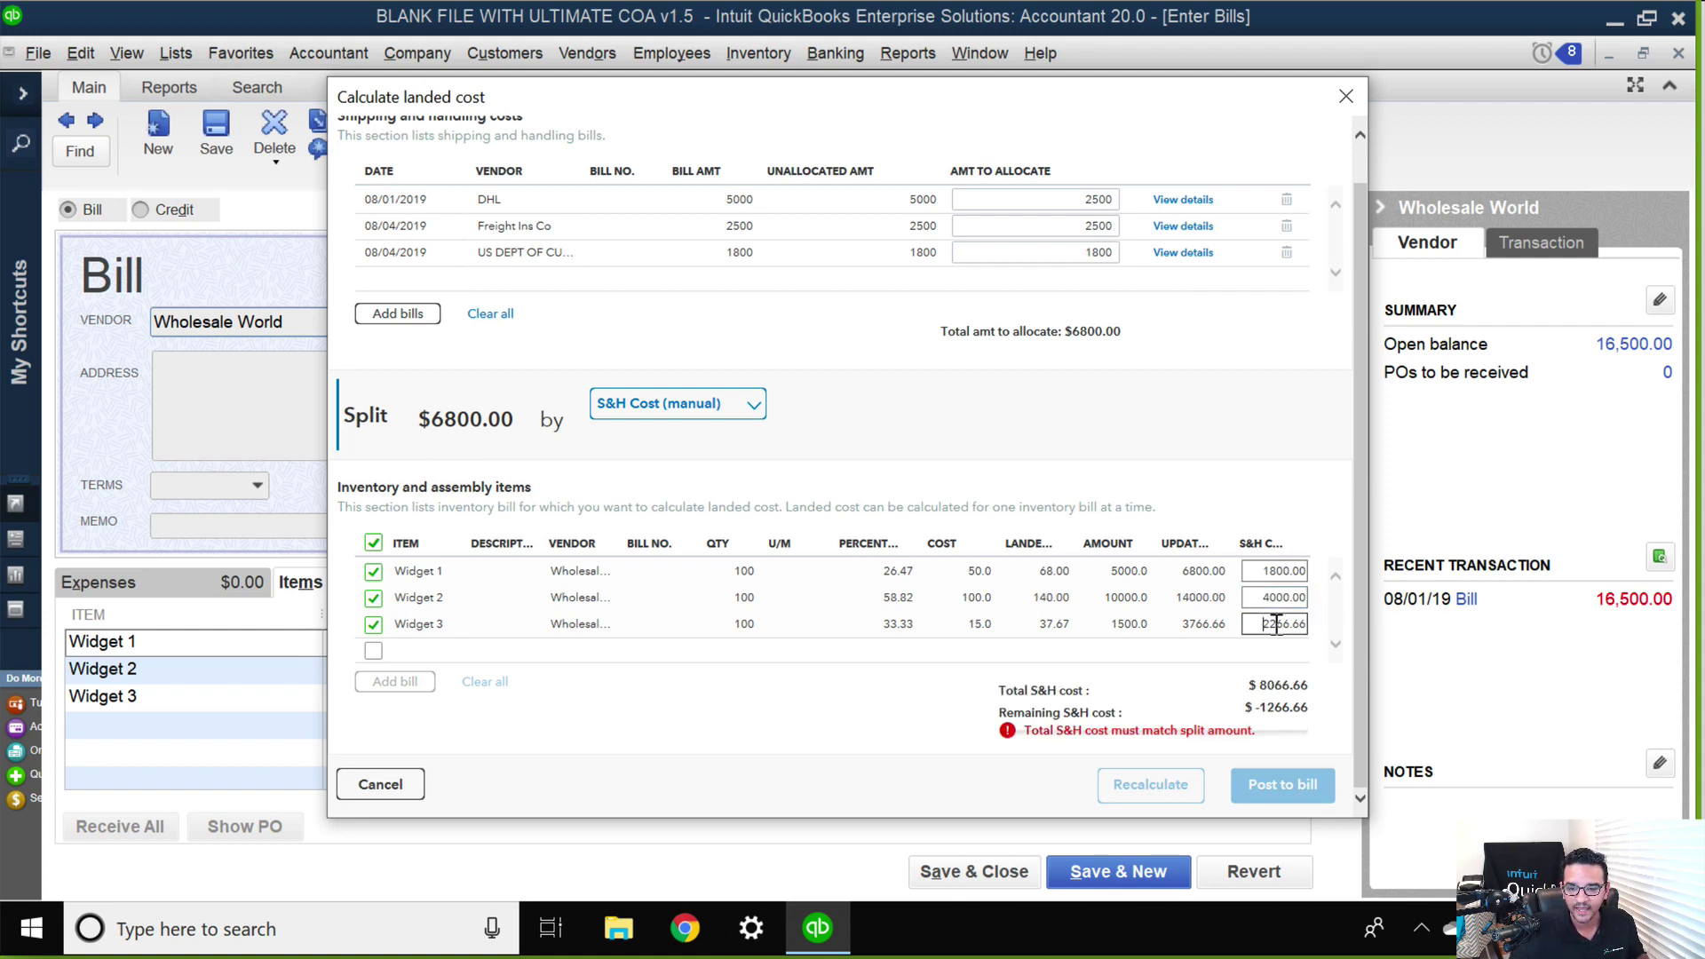
{"action": "key", "text": "Delete"}
{"action": "key", "text": "Delete"}
{"action": "key", "text": "Delete"}
{"action": "key", "text": "Delete"}
{"action": "key", "text": "Delete"}
{"action": "key", "text": "Delete"}
{"action": "key", "text": "Delete"}
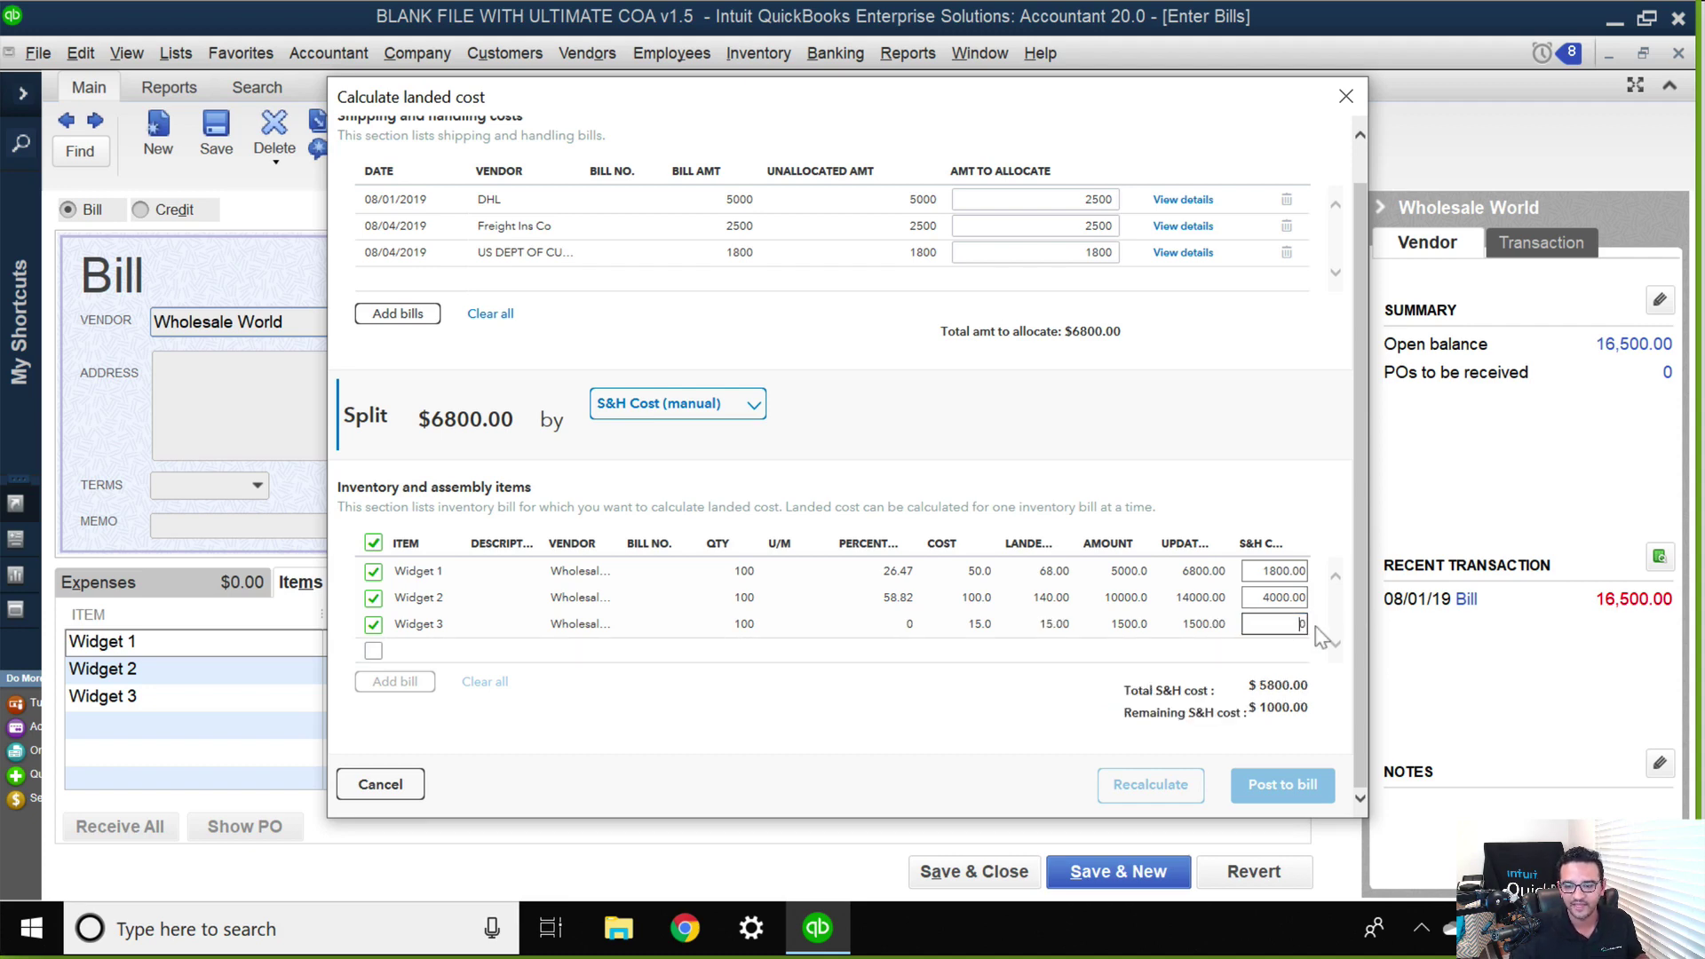
{"action": "type", "text": "6800"}
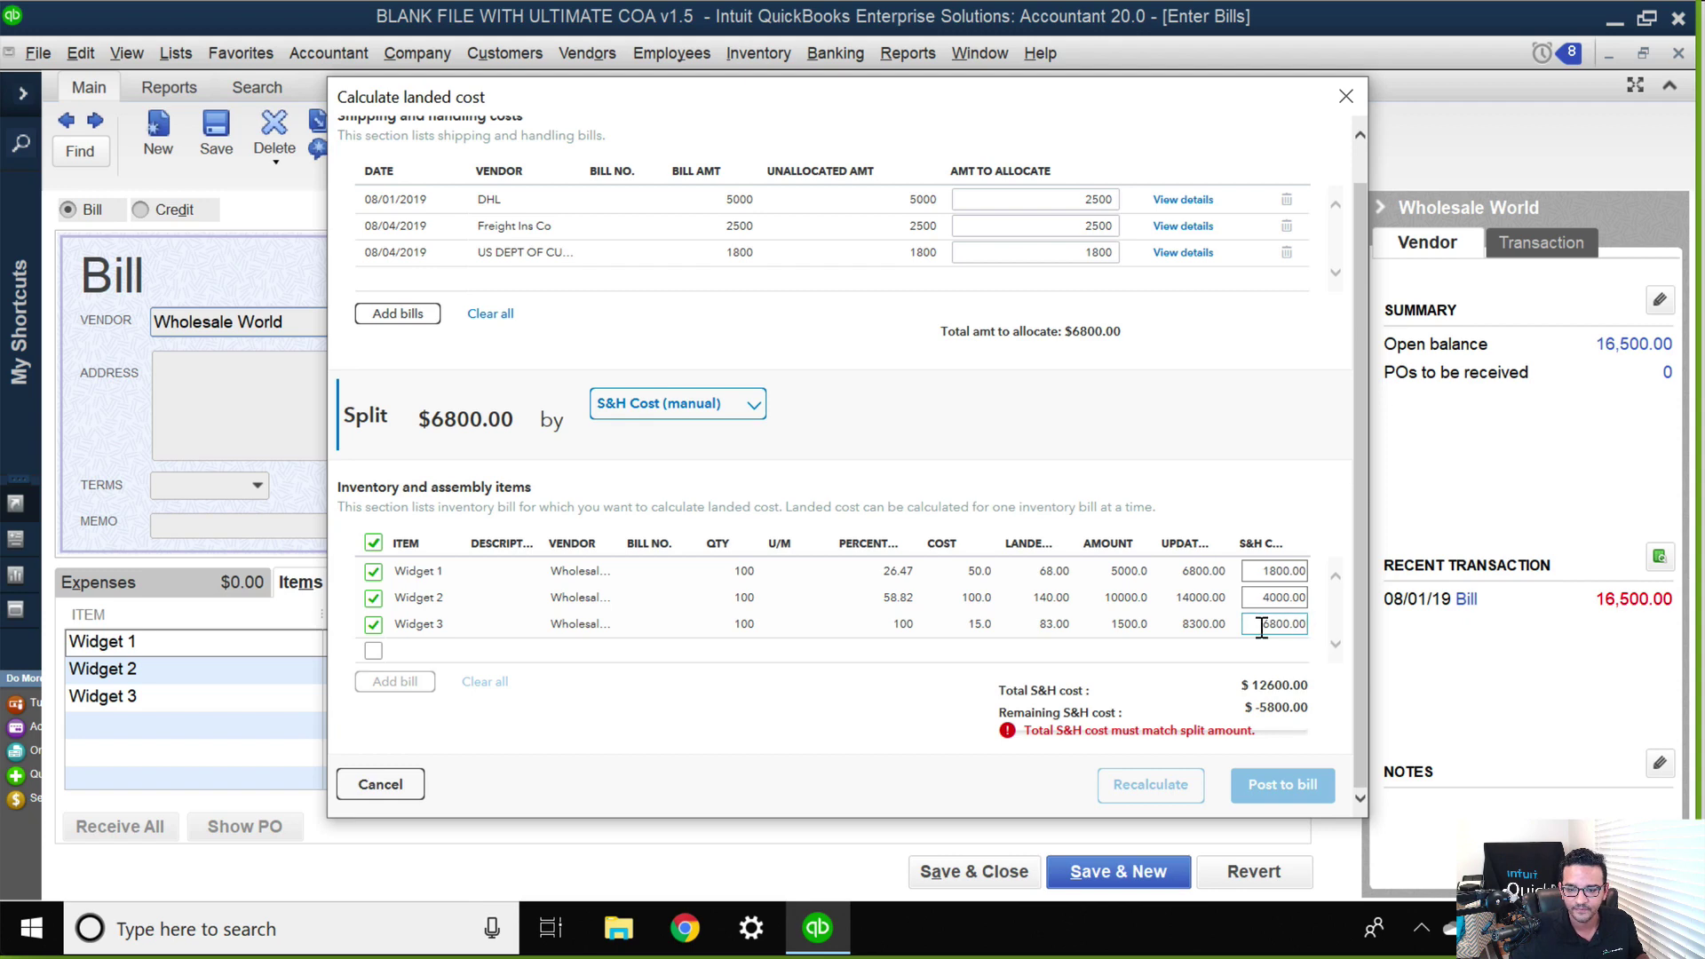
- Set Widget 3's shipping and handling cost to 1000 and post the landed cost to the bill
{"action": "key", "text": "Delete"}
{"action": "key", "text": "Delete"}
{"action": "key", "text": "Delete"}
{"action": "key", "text": "Delete"}
{"action": "key", "text": "Delete"}
{"action": "key", "text": "Delete"}
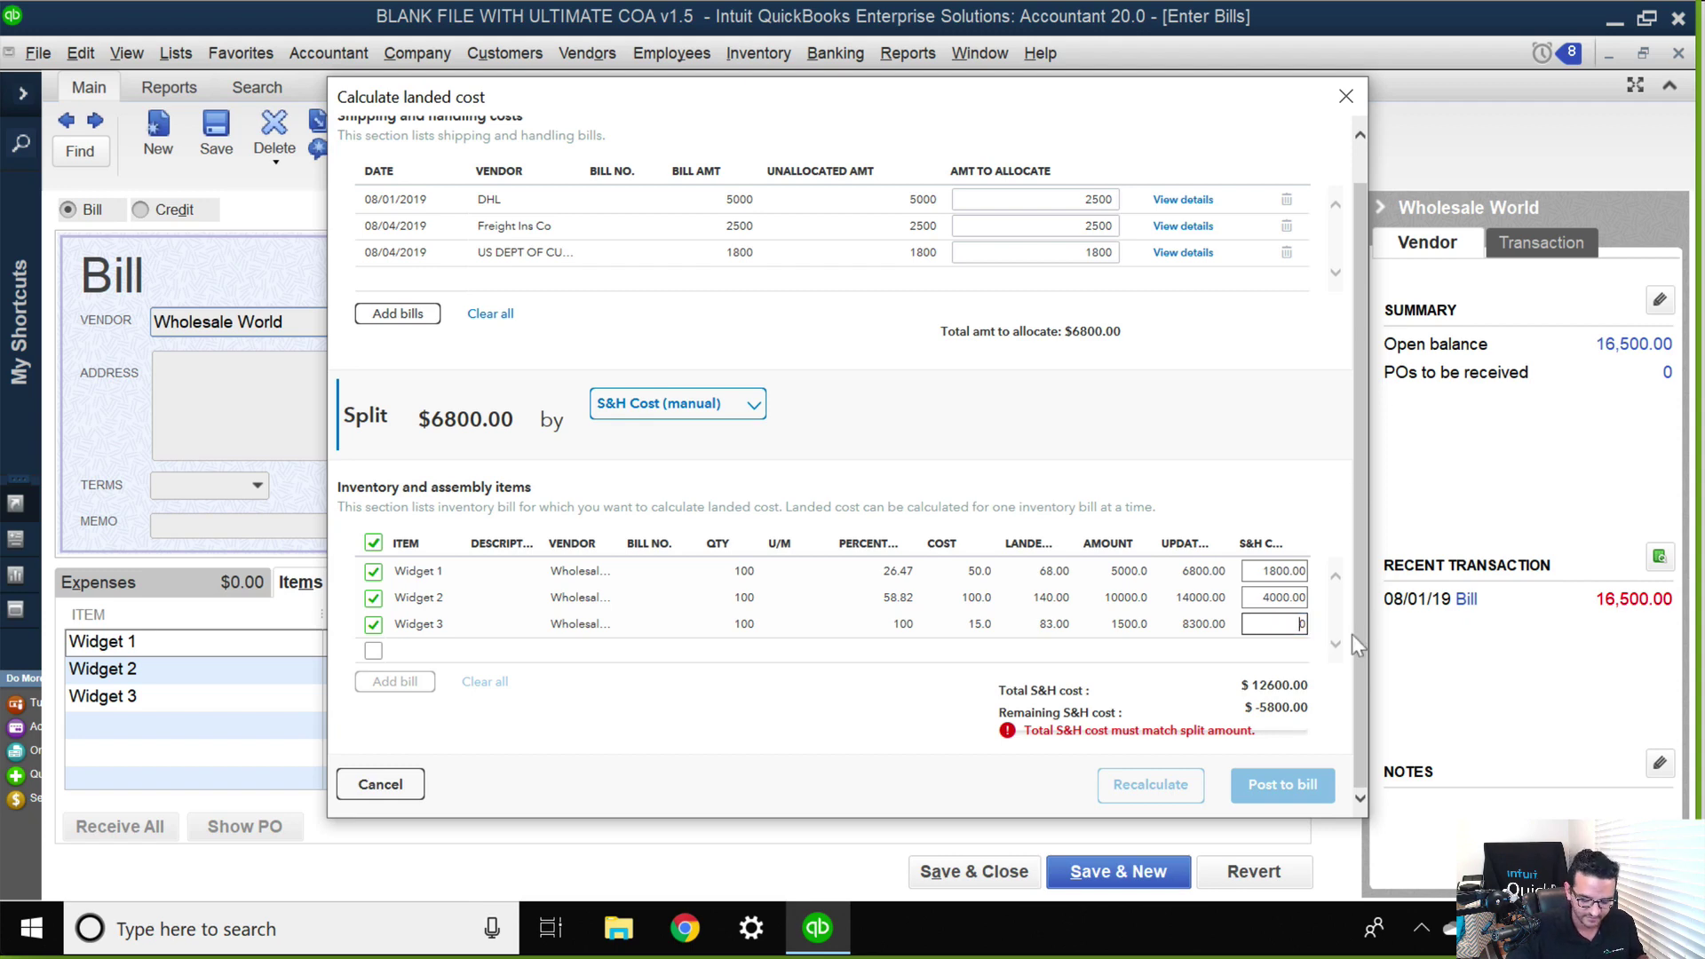
{"action": "type", "text": "1"}
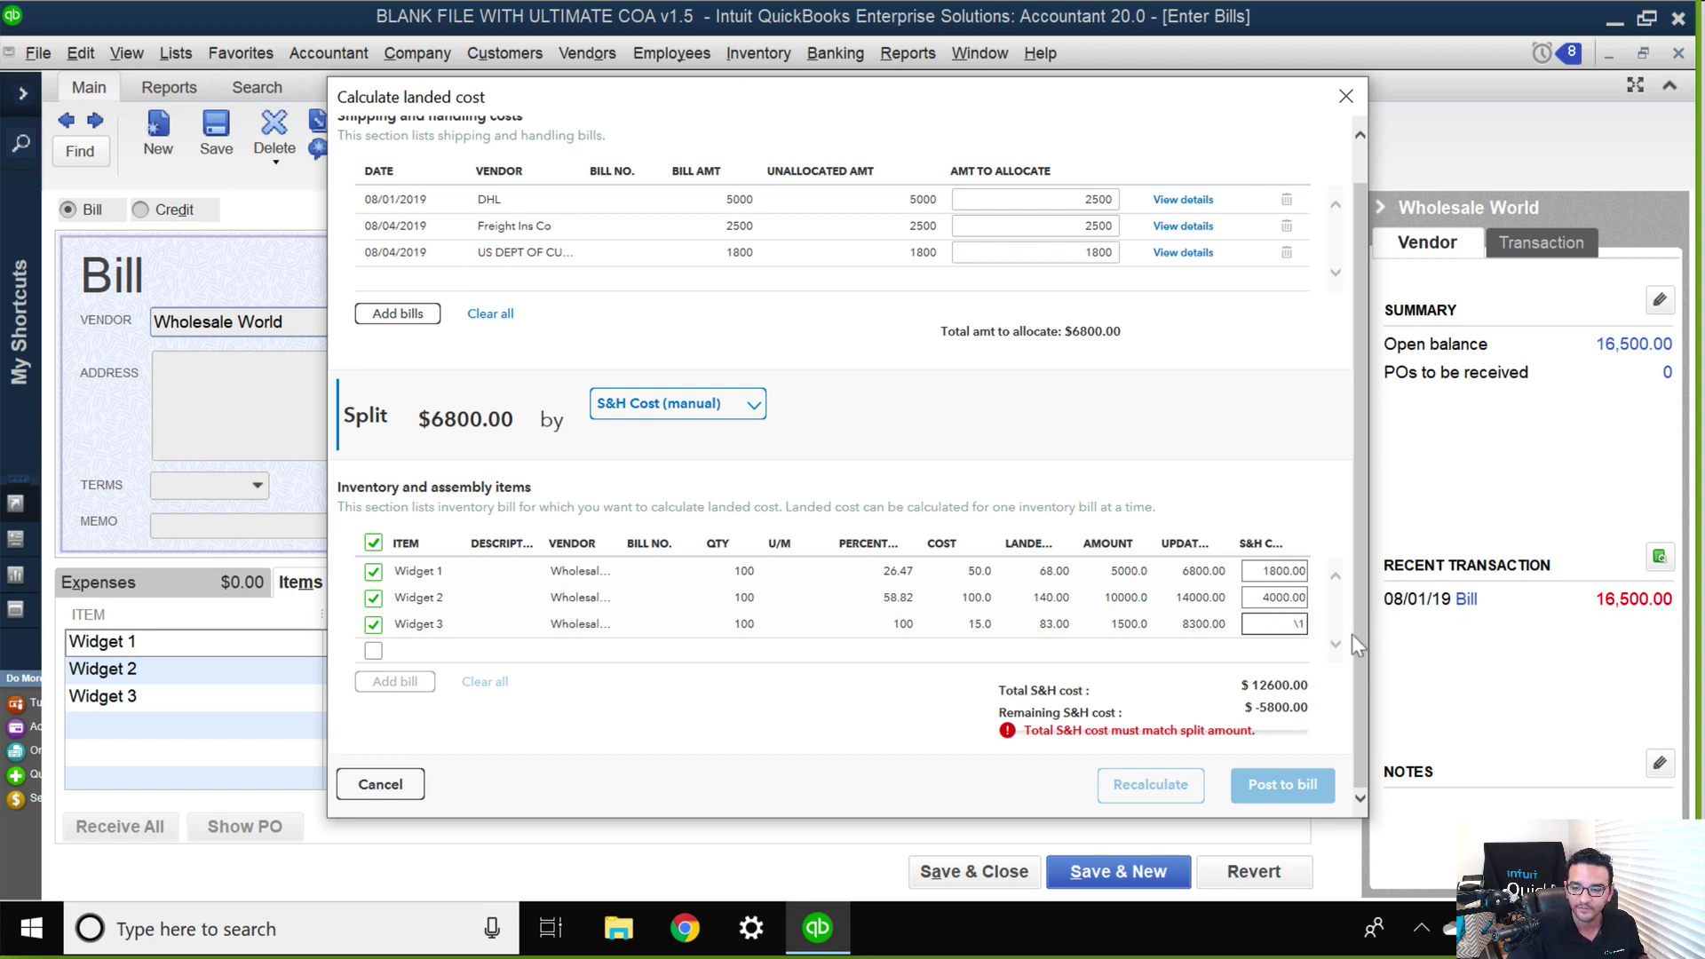
{"action": "type", "text": "000"}
{"action": "key", "text": "Tab"}
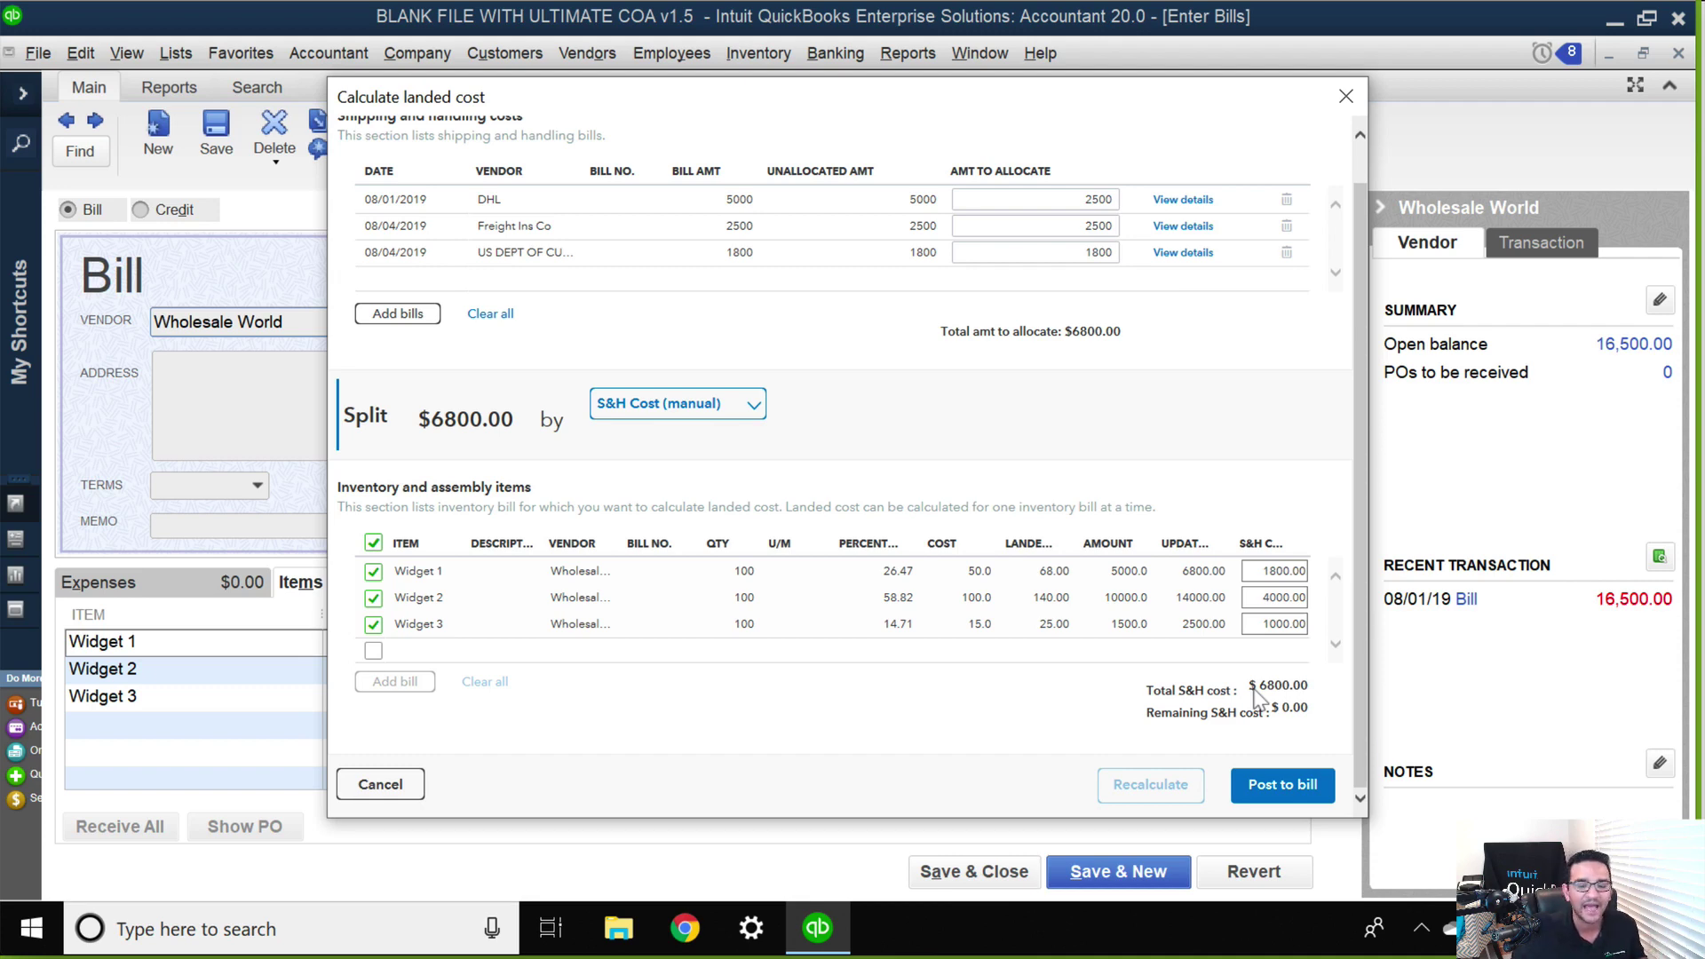
{"action": "left_click", "coordinate": [1281, 793]}
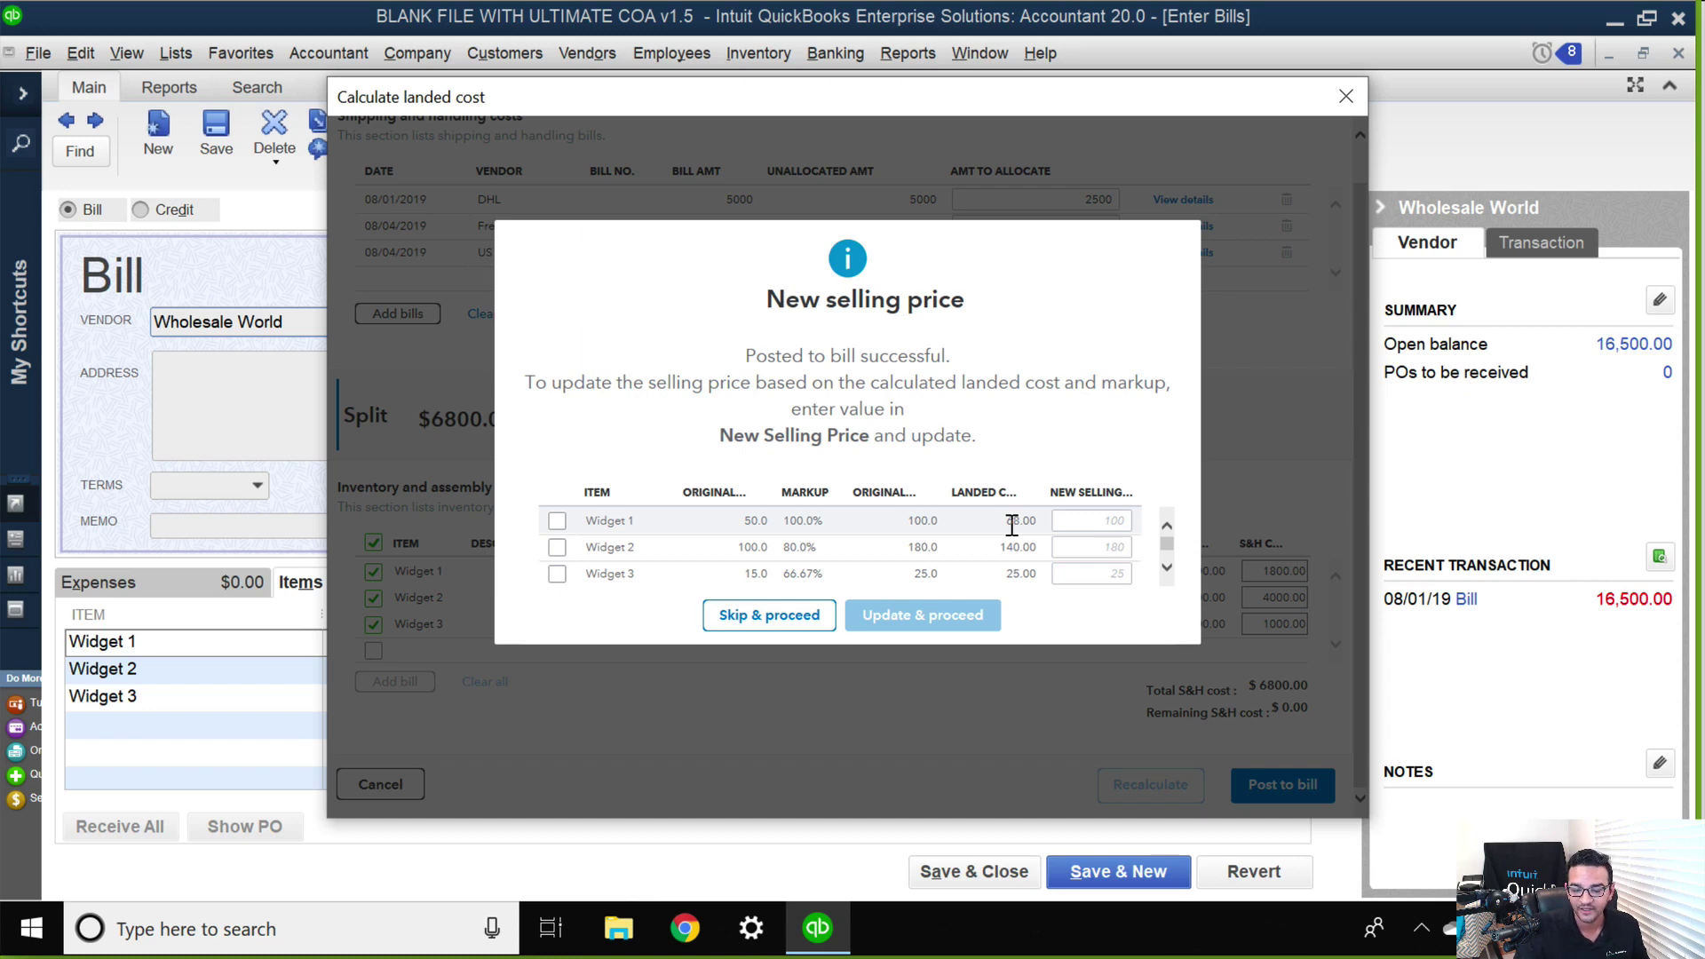
{"action": "left_click", "coordinate": [1093, 522]}
{"action": "key", "text": "Tab"}
{"action": "key", "text": "Tab"}
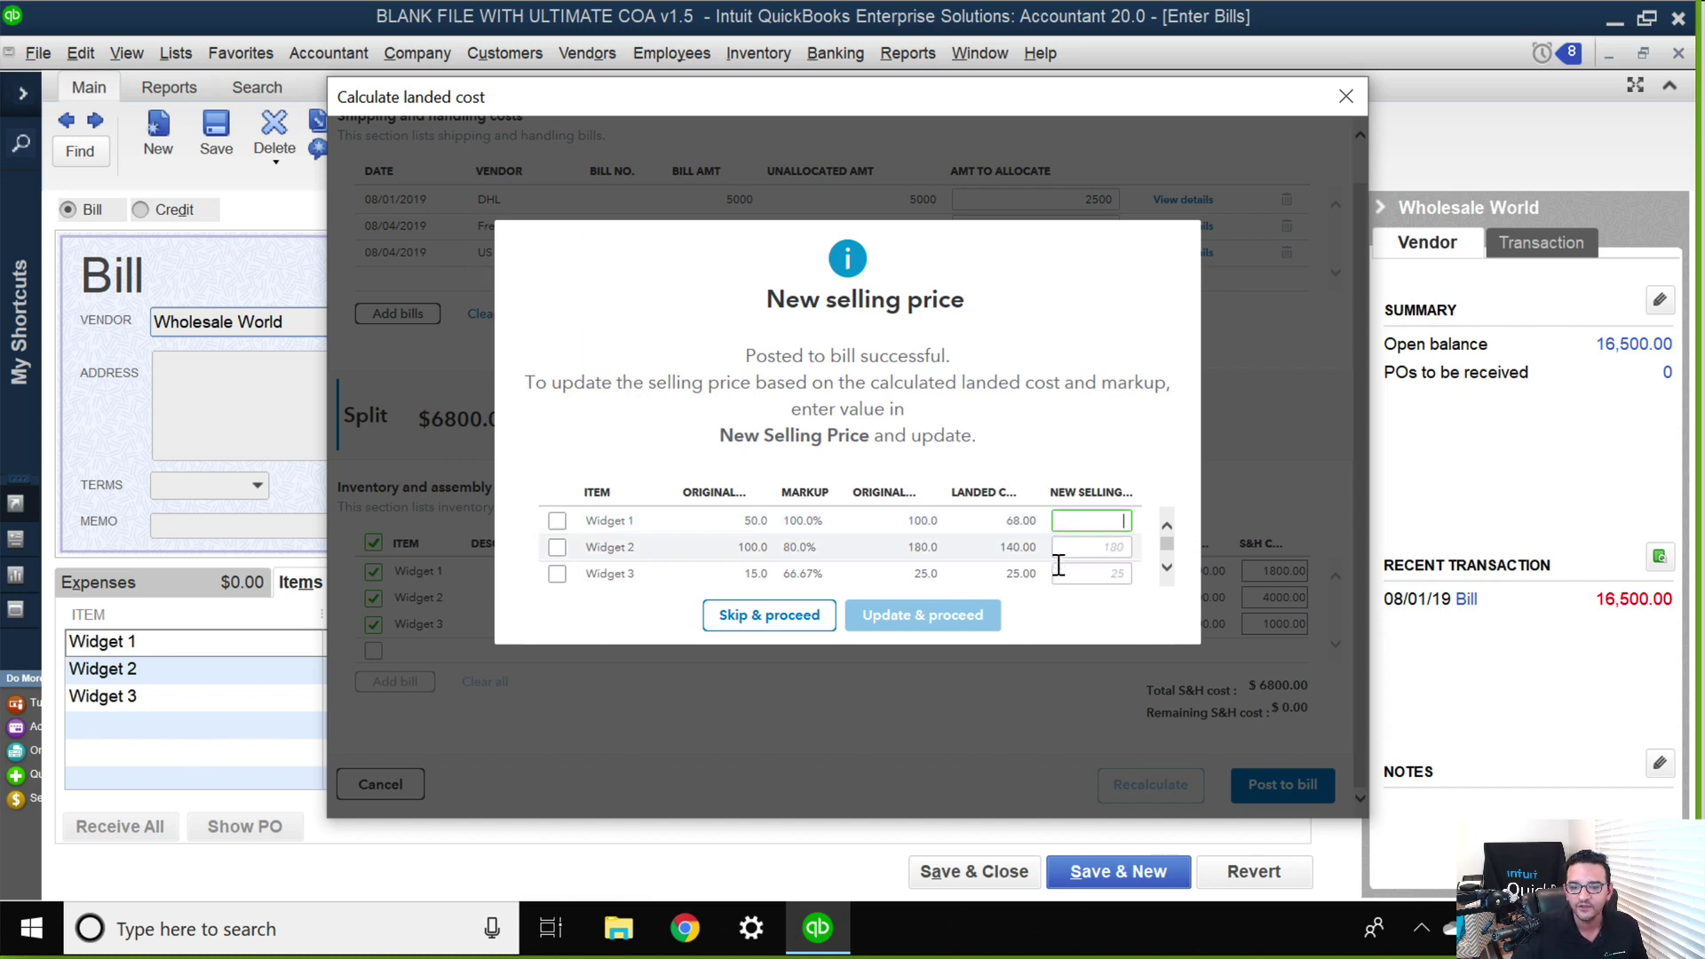
{"action": "left_click", "coordinate": [1092, 521]}
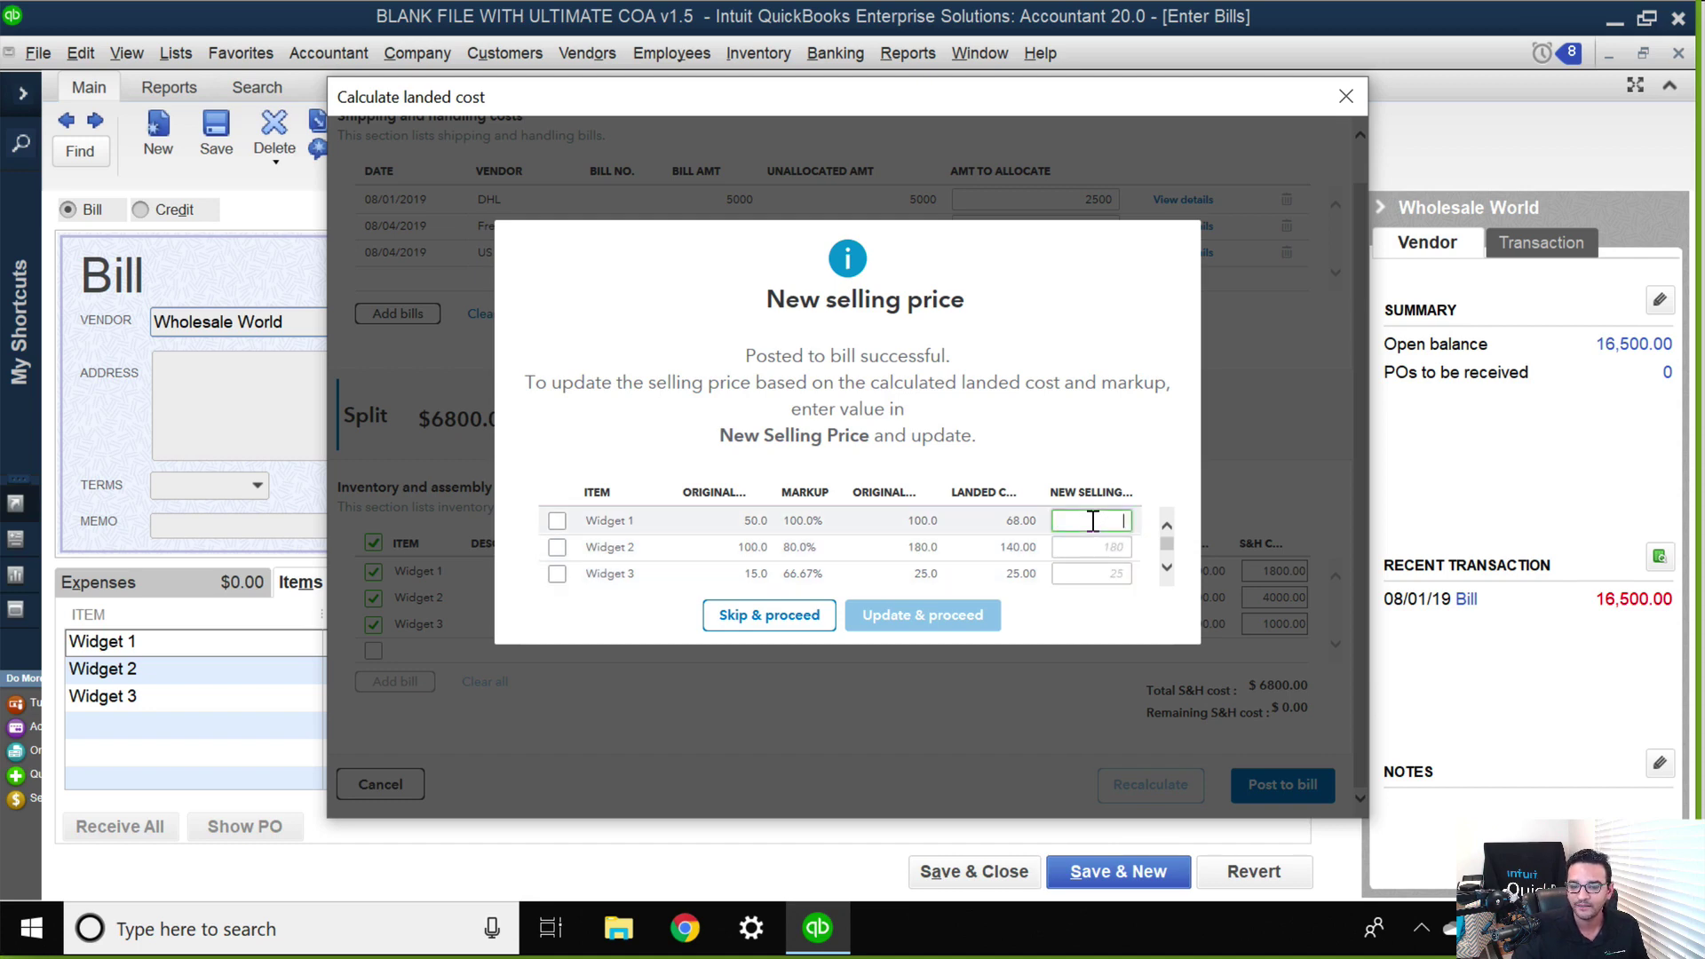
{"action": "left_click", "coordinate": [906, 524]}
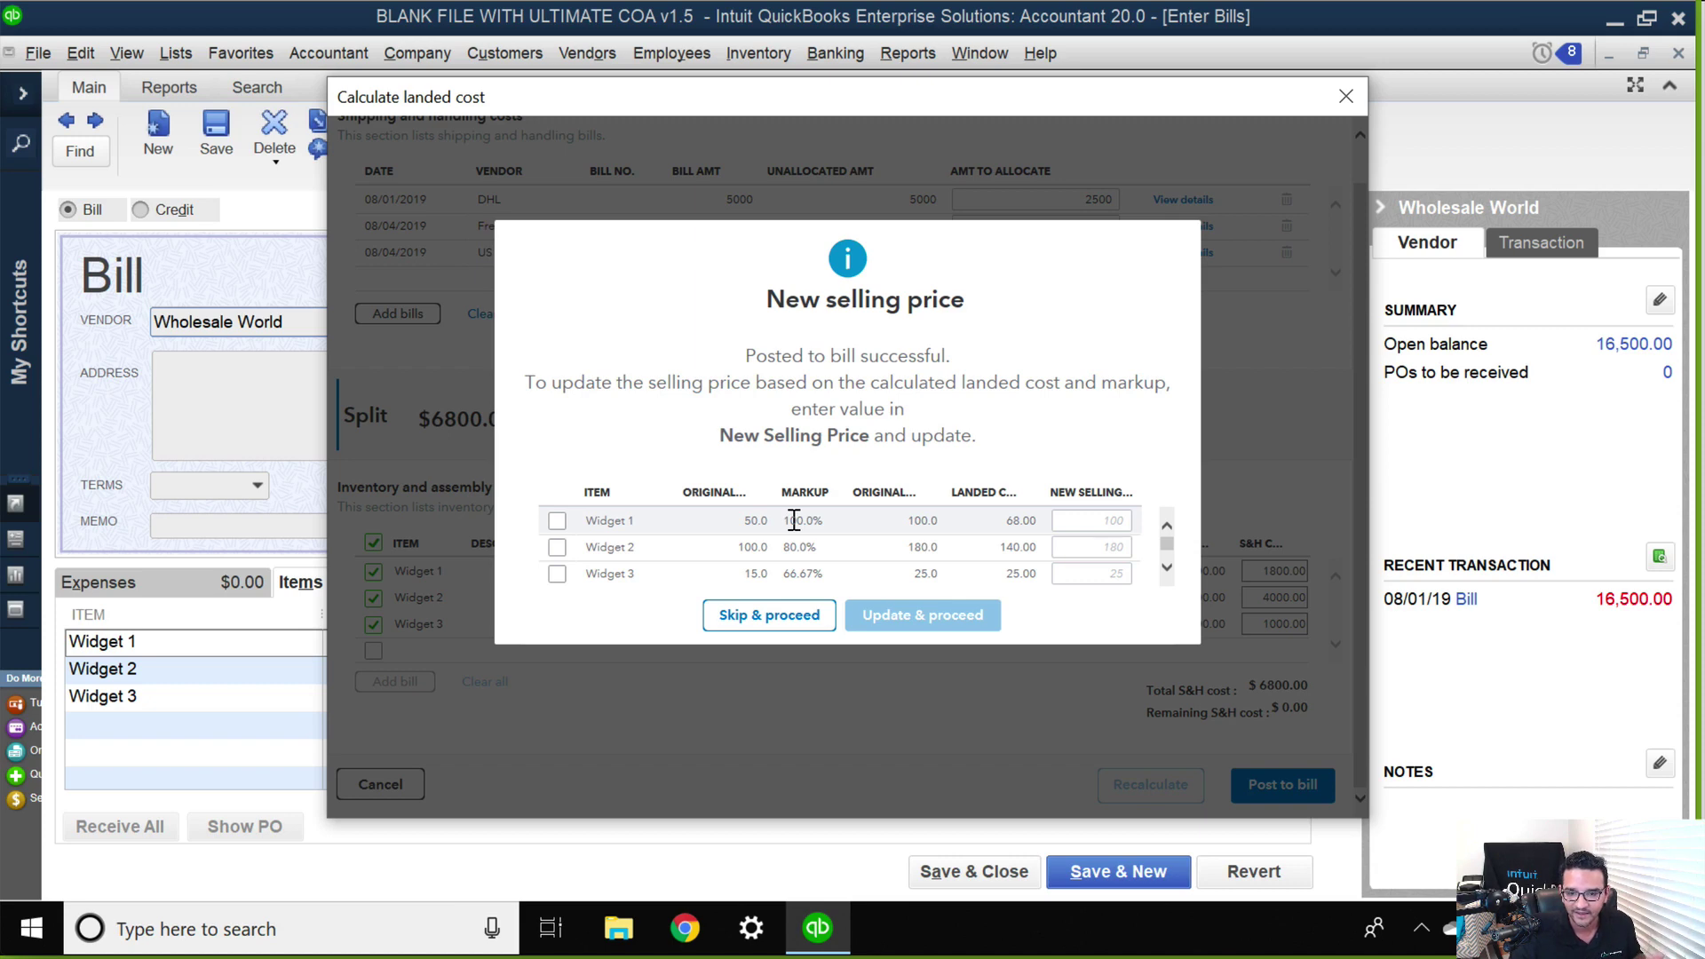
{"action": "left_click", "coordinate": [1085, 521]}
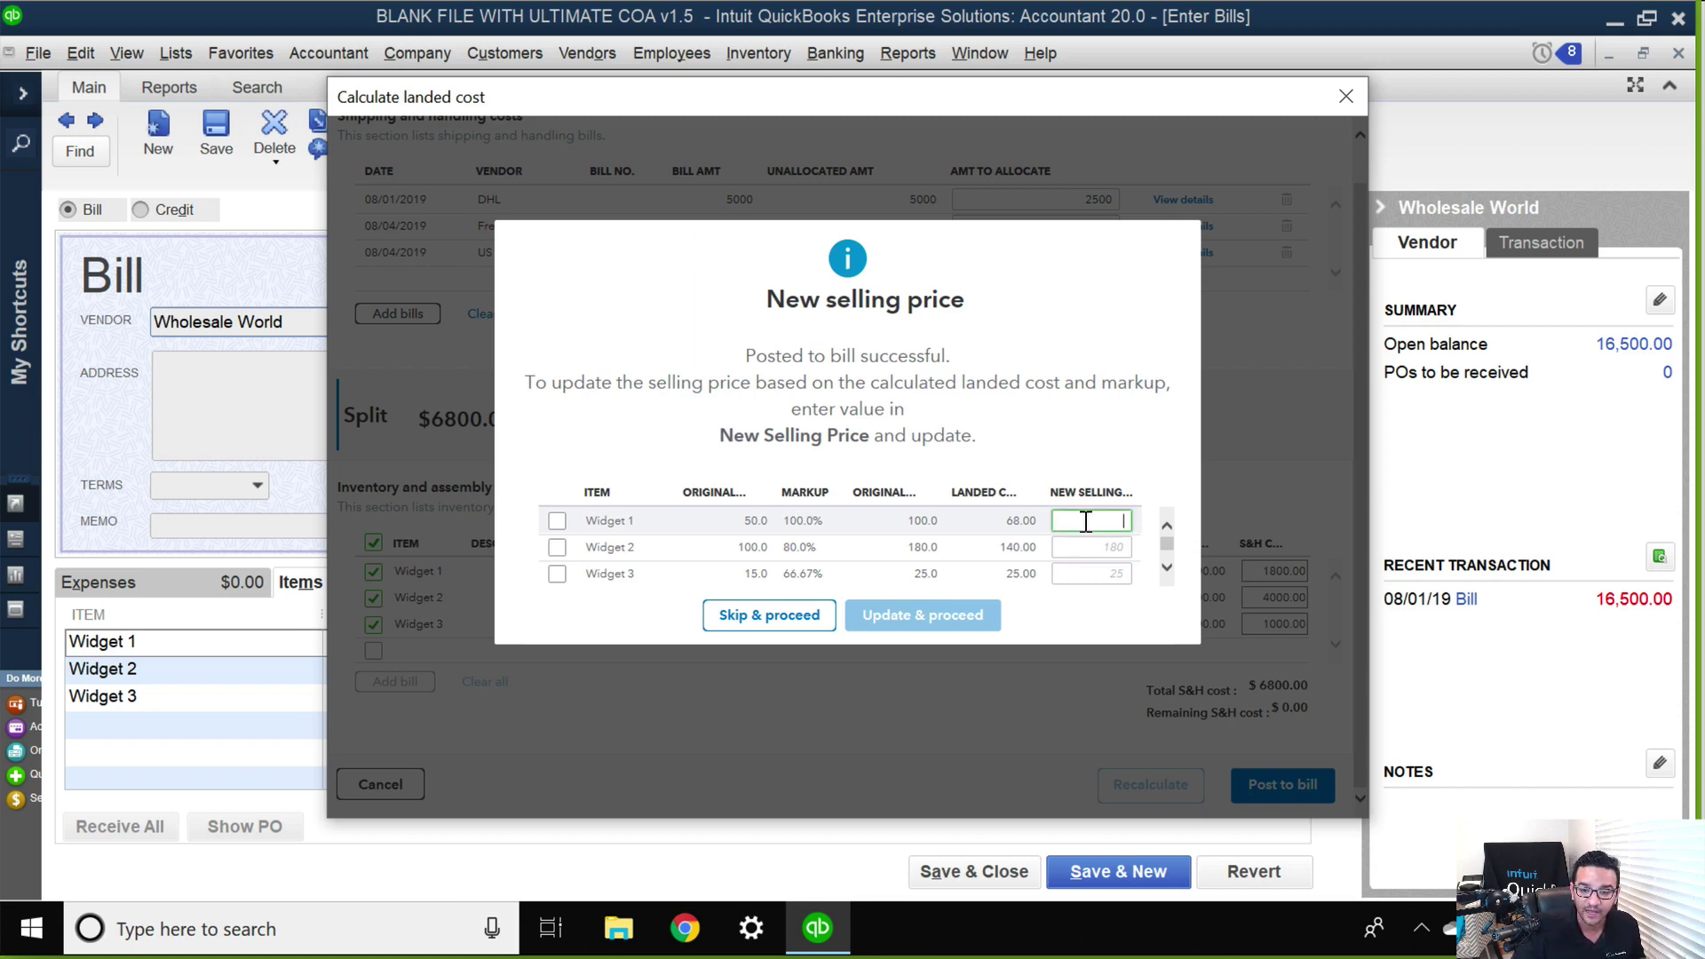
{"action": "type", "text": "68"}
{"action": "double_click", "coordinate": [1085, 521]}
{"action": "key", "text": "BackSpace"}
- Set the new selling prices to 120 for Widget 1, 225 for Widget 2 and 35 for Widget 3
{"action": "left_click", "coordinate": [1085, 522]}
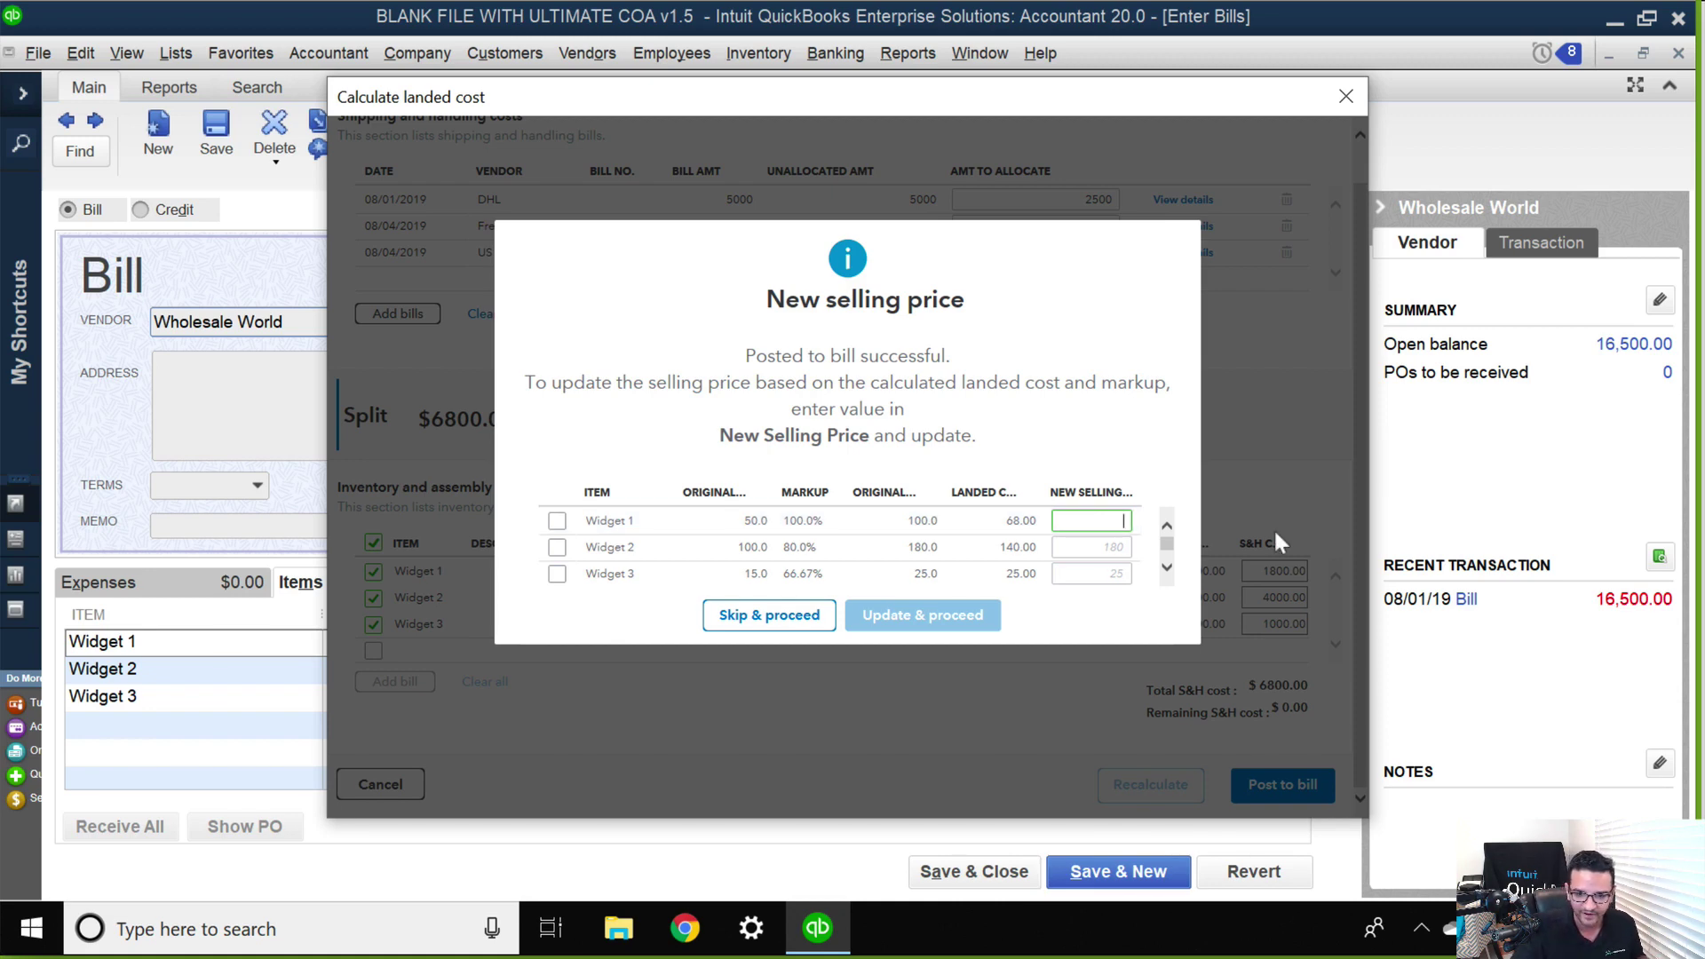
{"action": "type", "text": "120"}
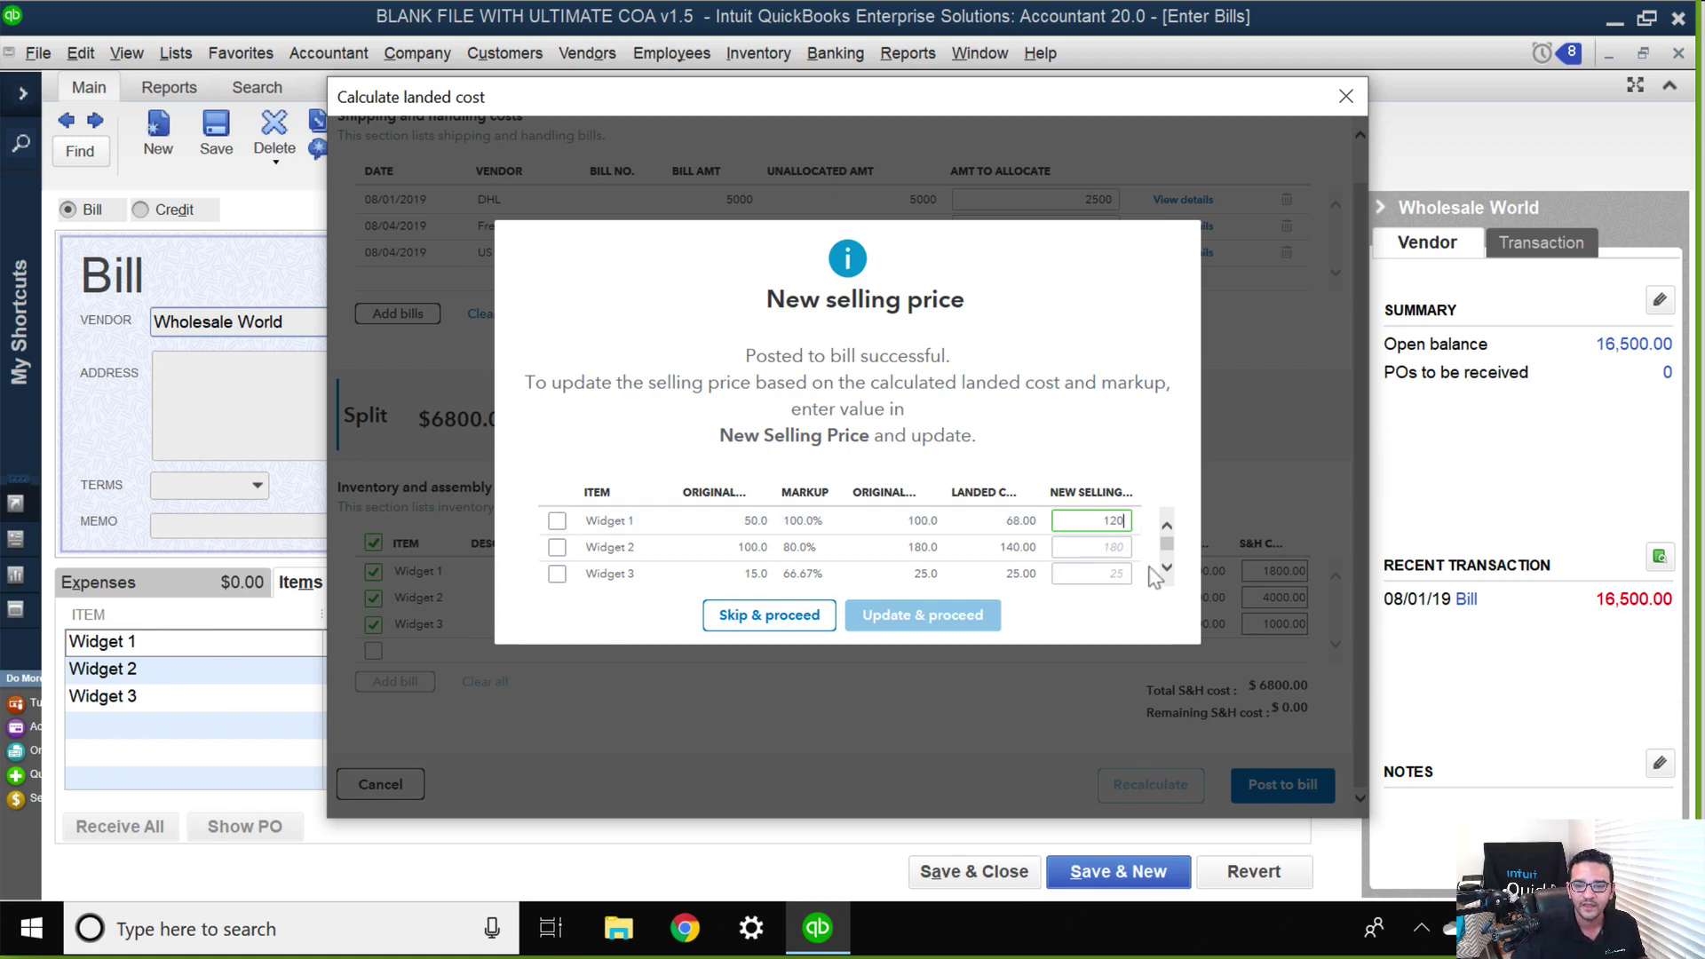
{"action": "key", "text": "Tab"}
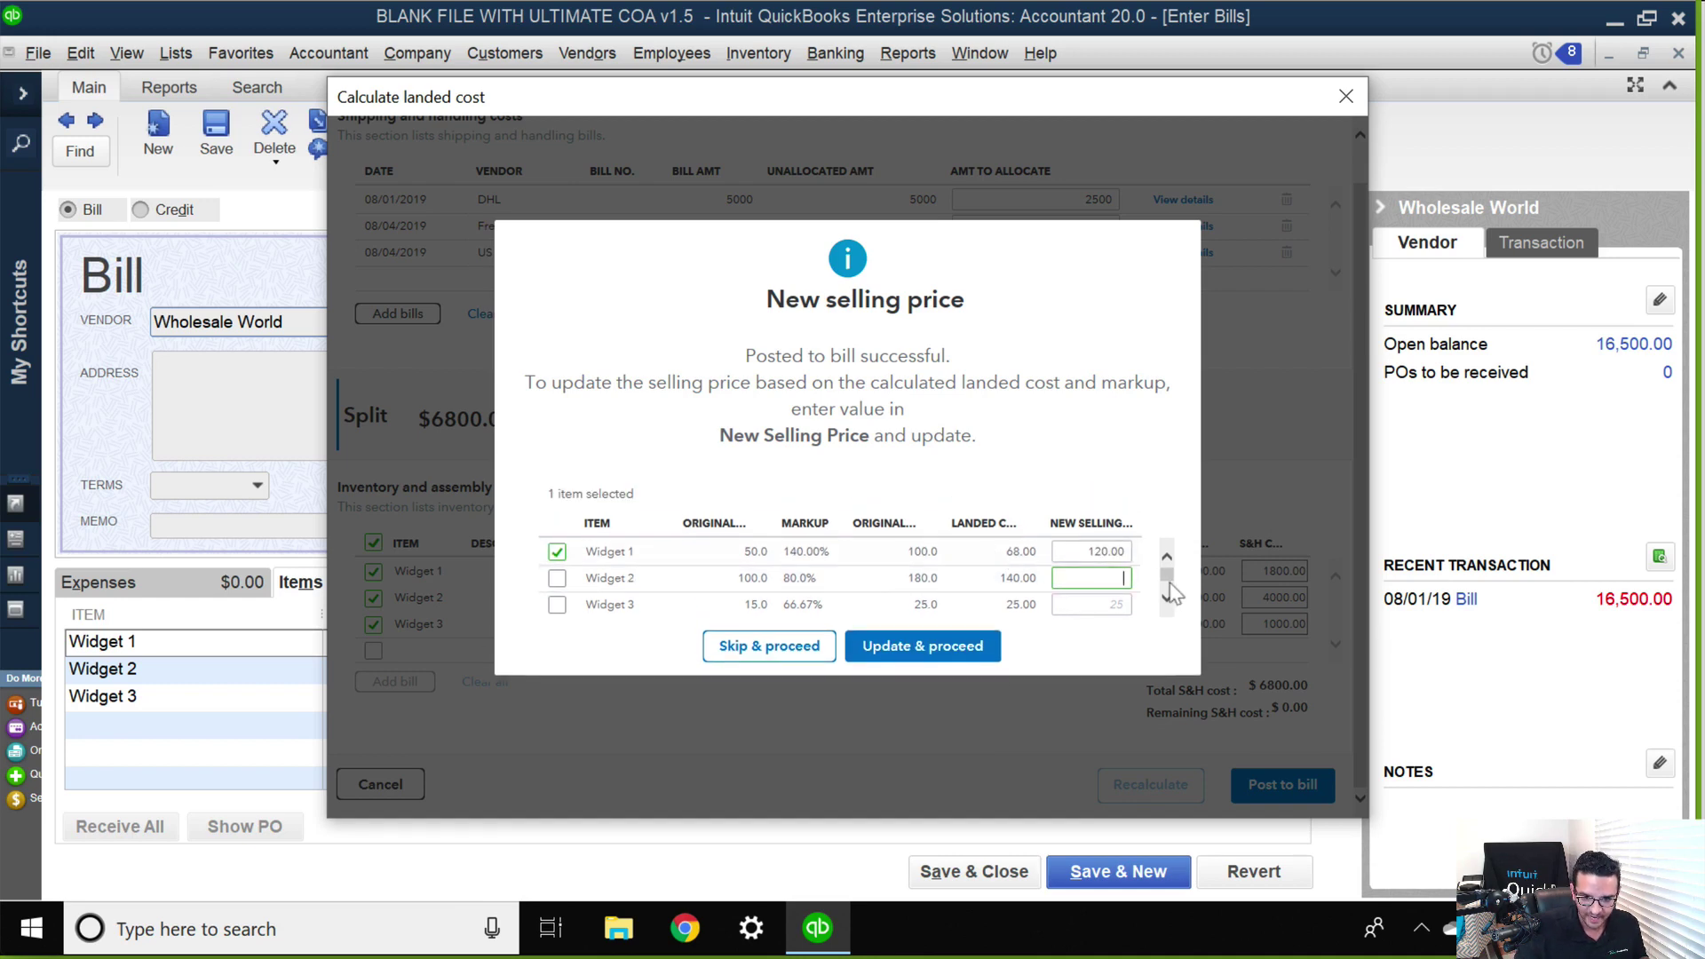
{"action": "type", "text": "225"}
{"action": "key", "text": "Tab"}
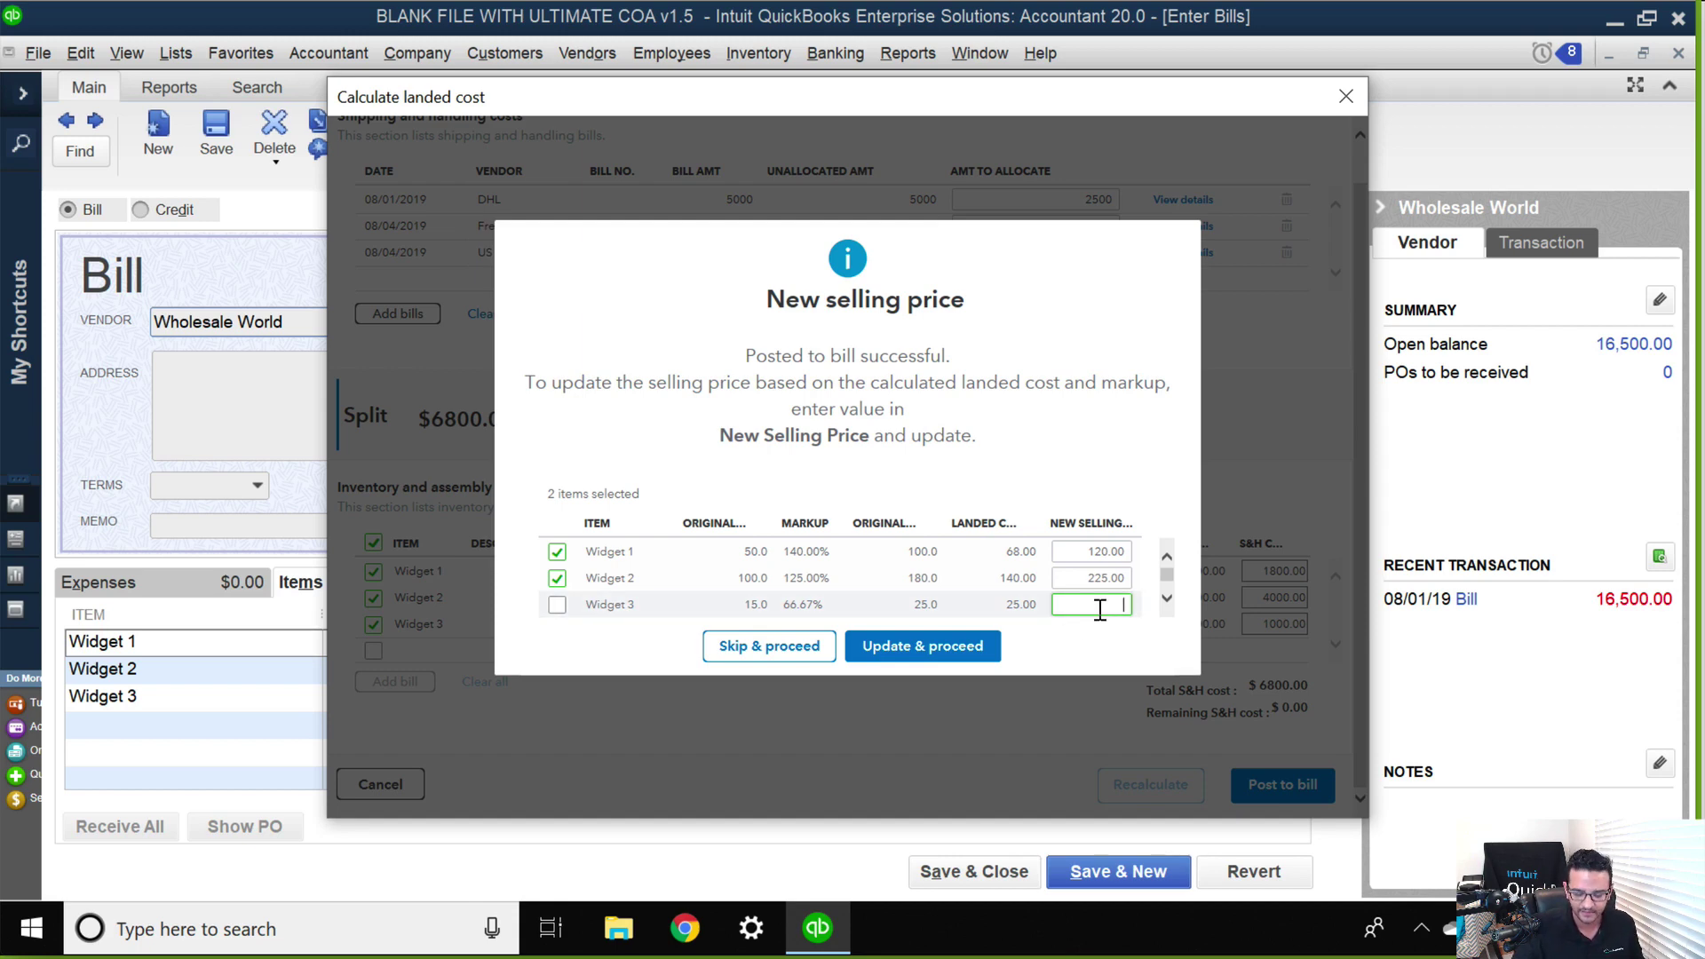
{"action": "type", "text": "35"}
{"action": "key", "text": "Tab"}
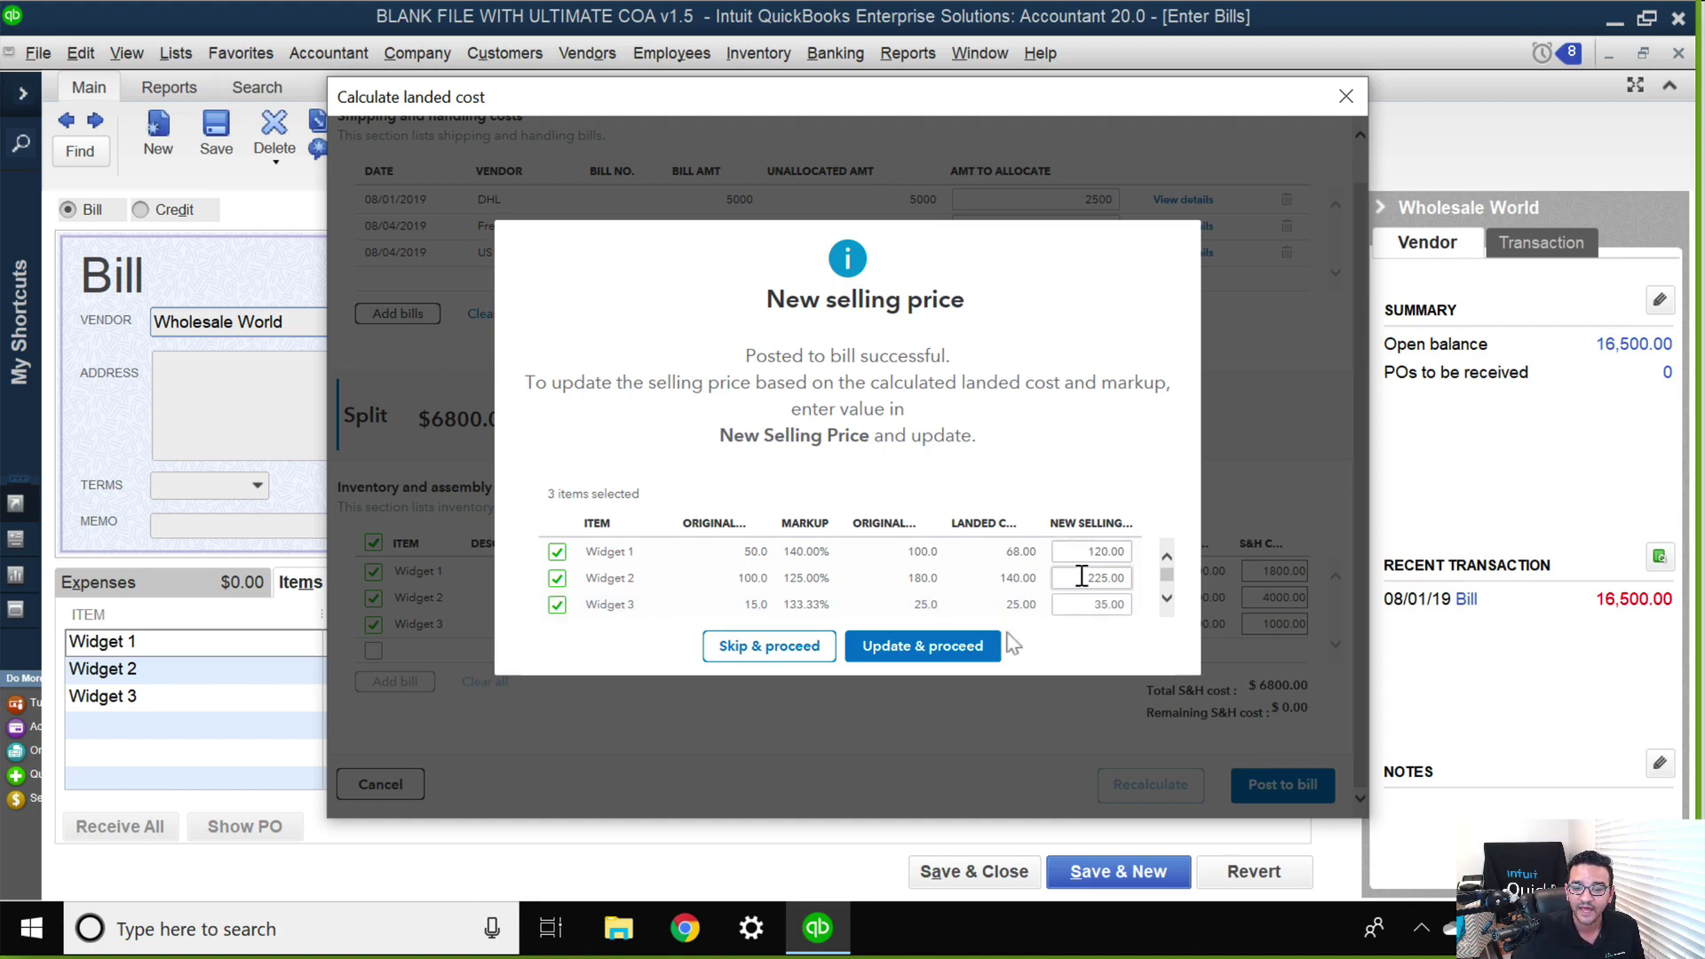
- Apply the new selling prices and dismiss the Post to bill message so it is not displayed in the future
{"action": "left_click", "coordinate": [927, 658]}
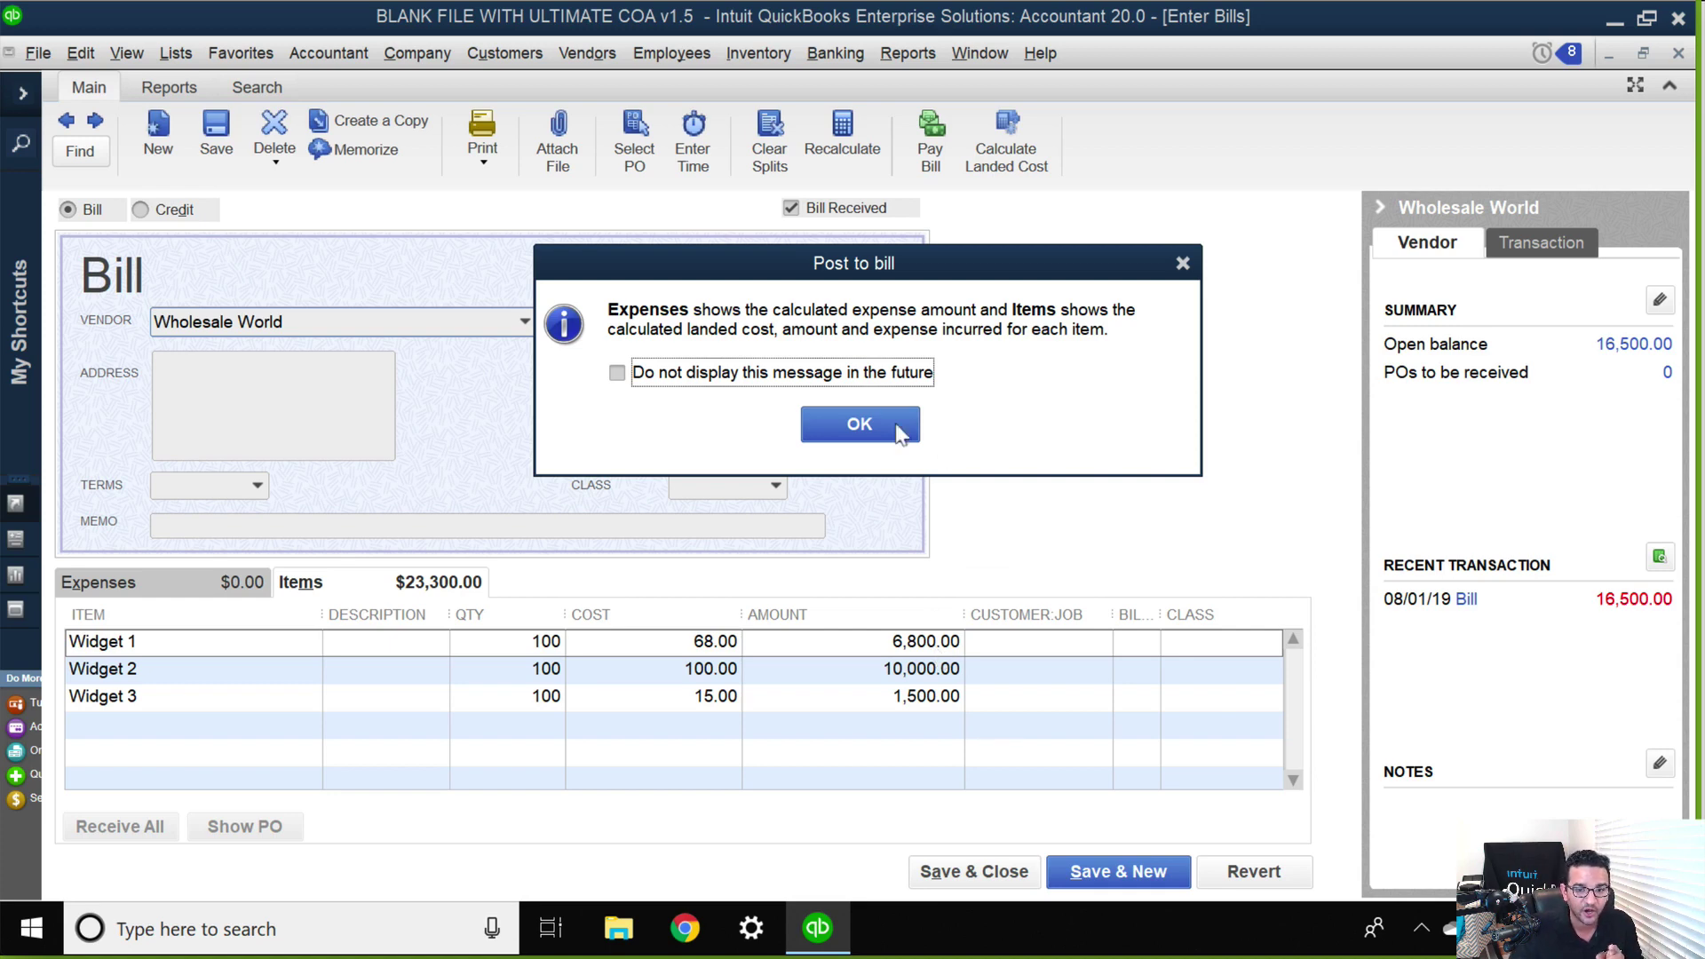
{"action": "left_click", "coordinate": [854, 375]}
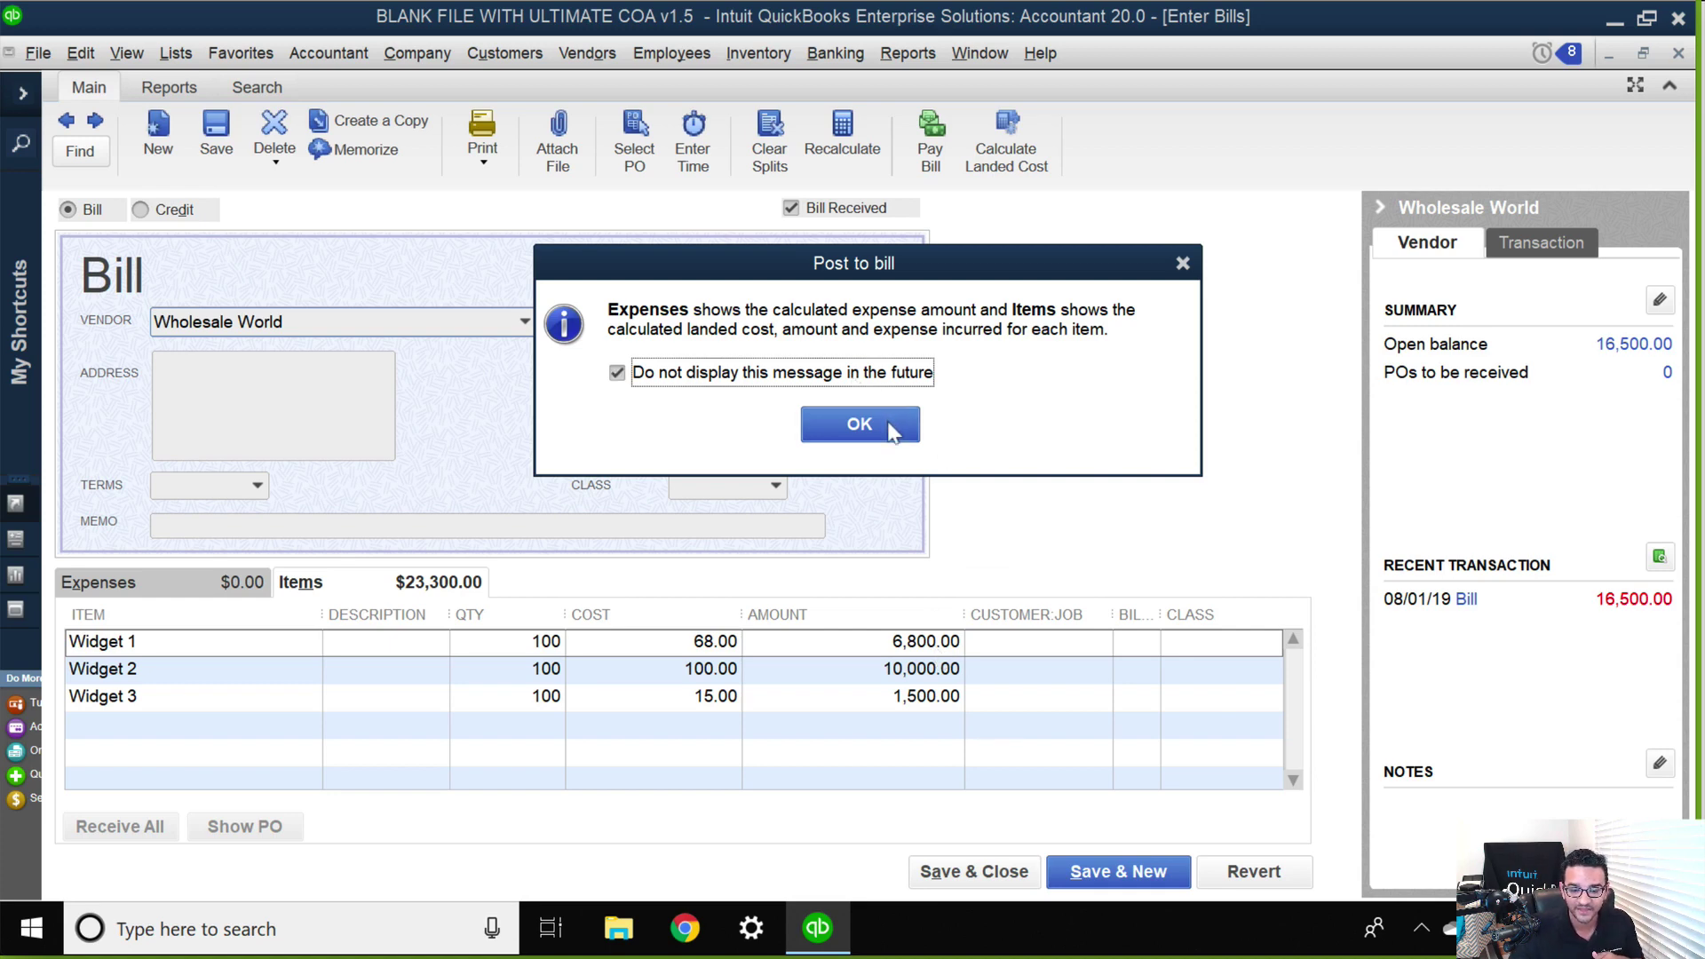
{"action": "left_click", "coordinate": [889, 426]}
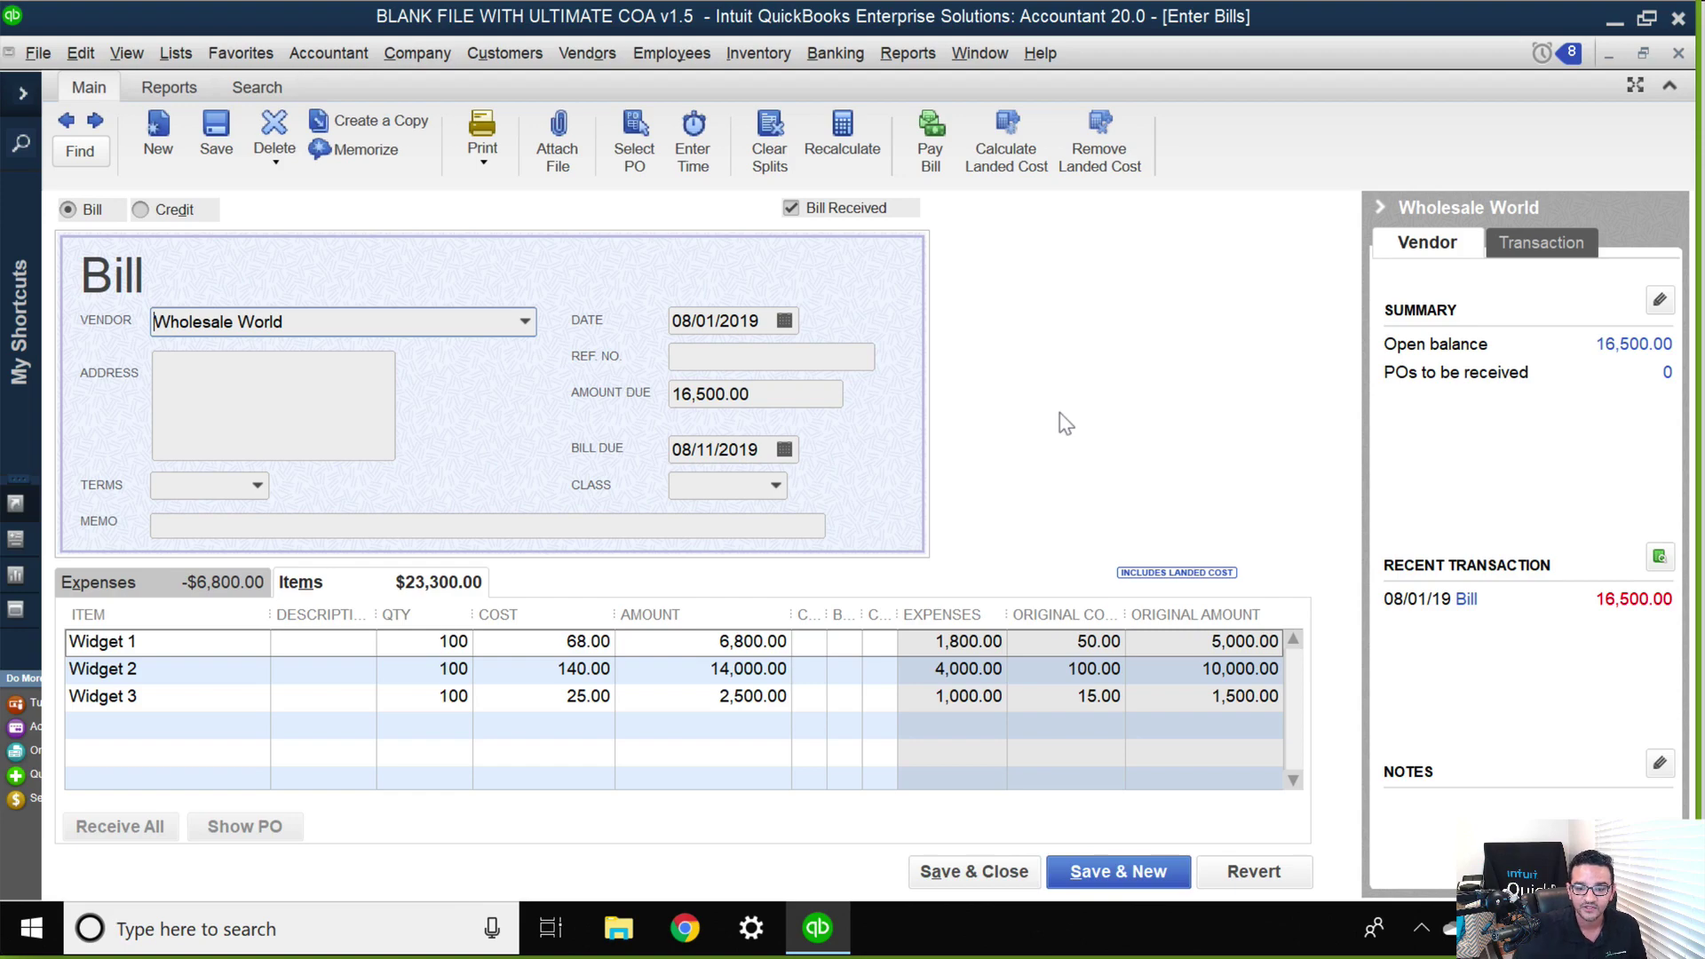
- Check the landed unit costs of Widget 1, Widget 2 and Widget 3 on the Wholesale World bill
{"action": "left_click", "coordinate": [520, 641]}
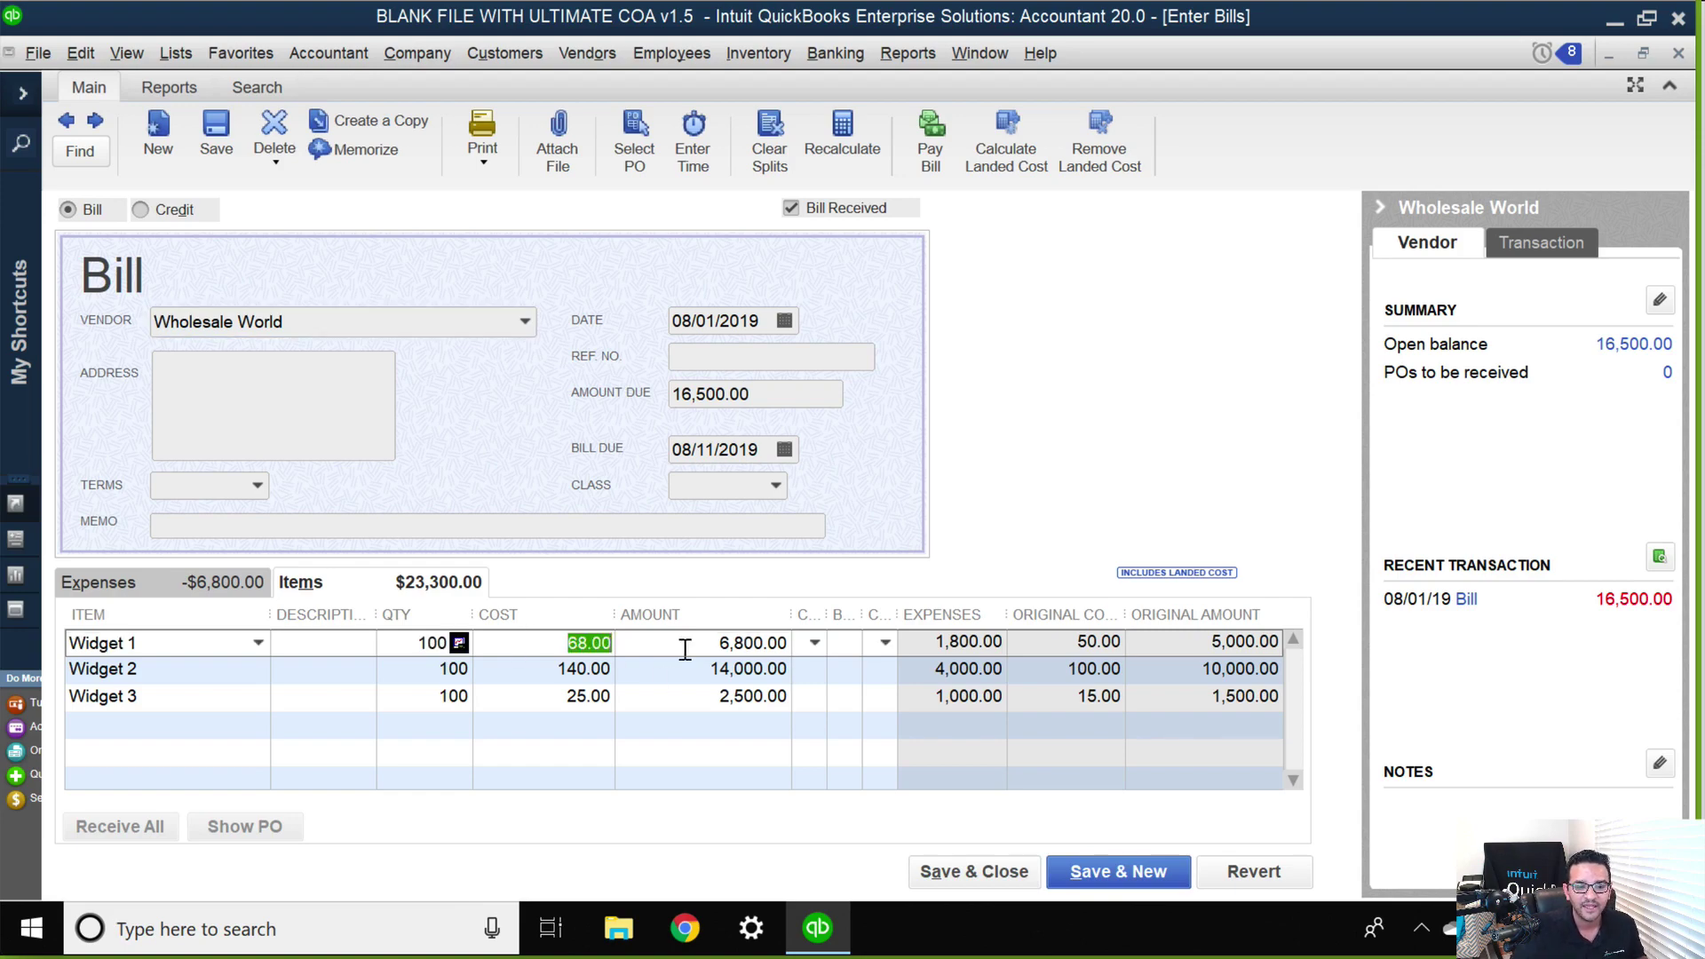
{"action": "left_click", "coordinate": [550, 672]}
{"action": "left_click", "coordinate": [551, 697]}
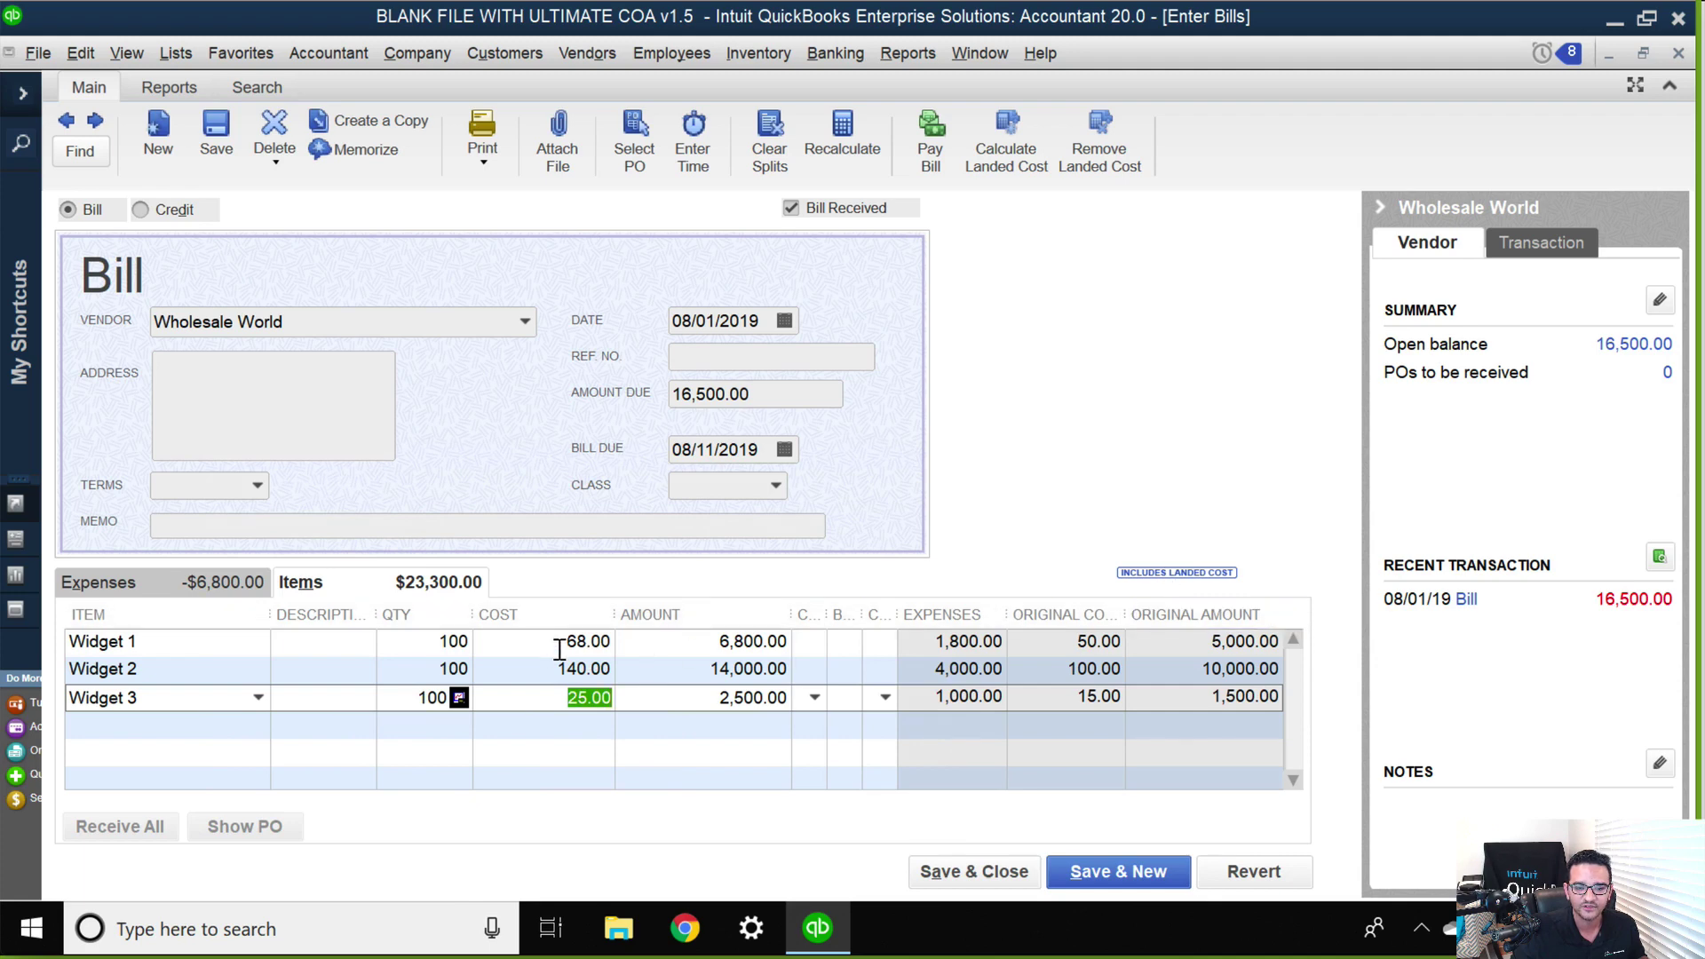
{"action": "left_click", "coordinate": [557, 644]}
{"action": "left_click", "coordinate": [552, 668]}
{"action": "left_click", "coordinate": [551, 697]}
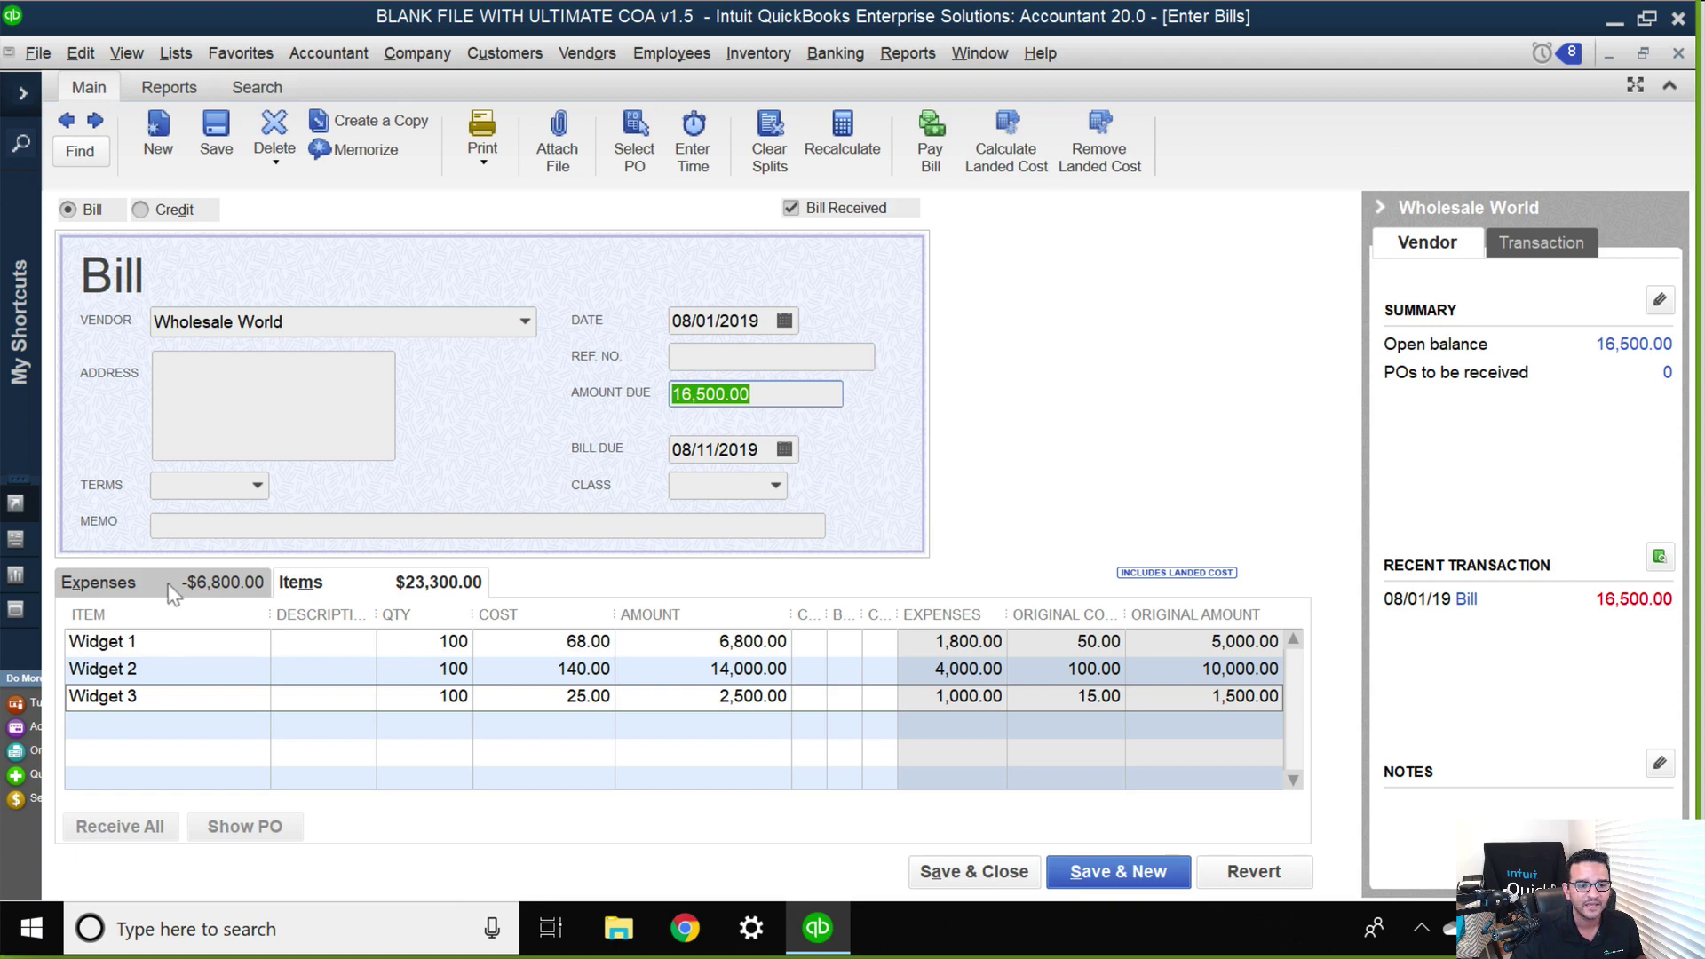
- Review the landed cost clearing line among the bill's expenses, widening the account column, and return to the item lines
{"action": "left_click", "coordinate": [171, 594]}
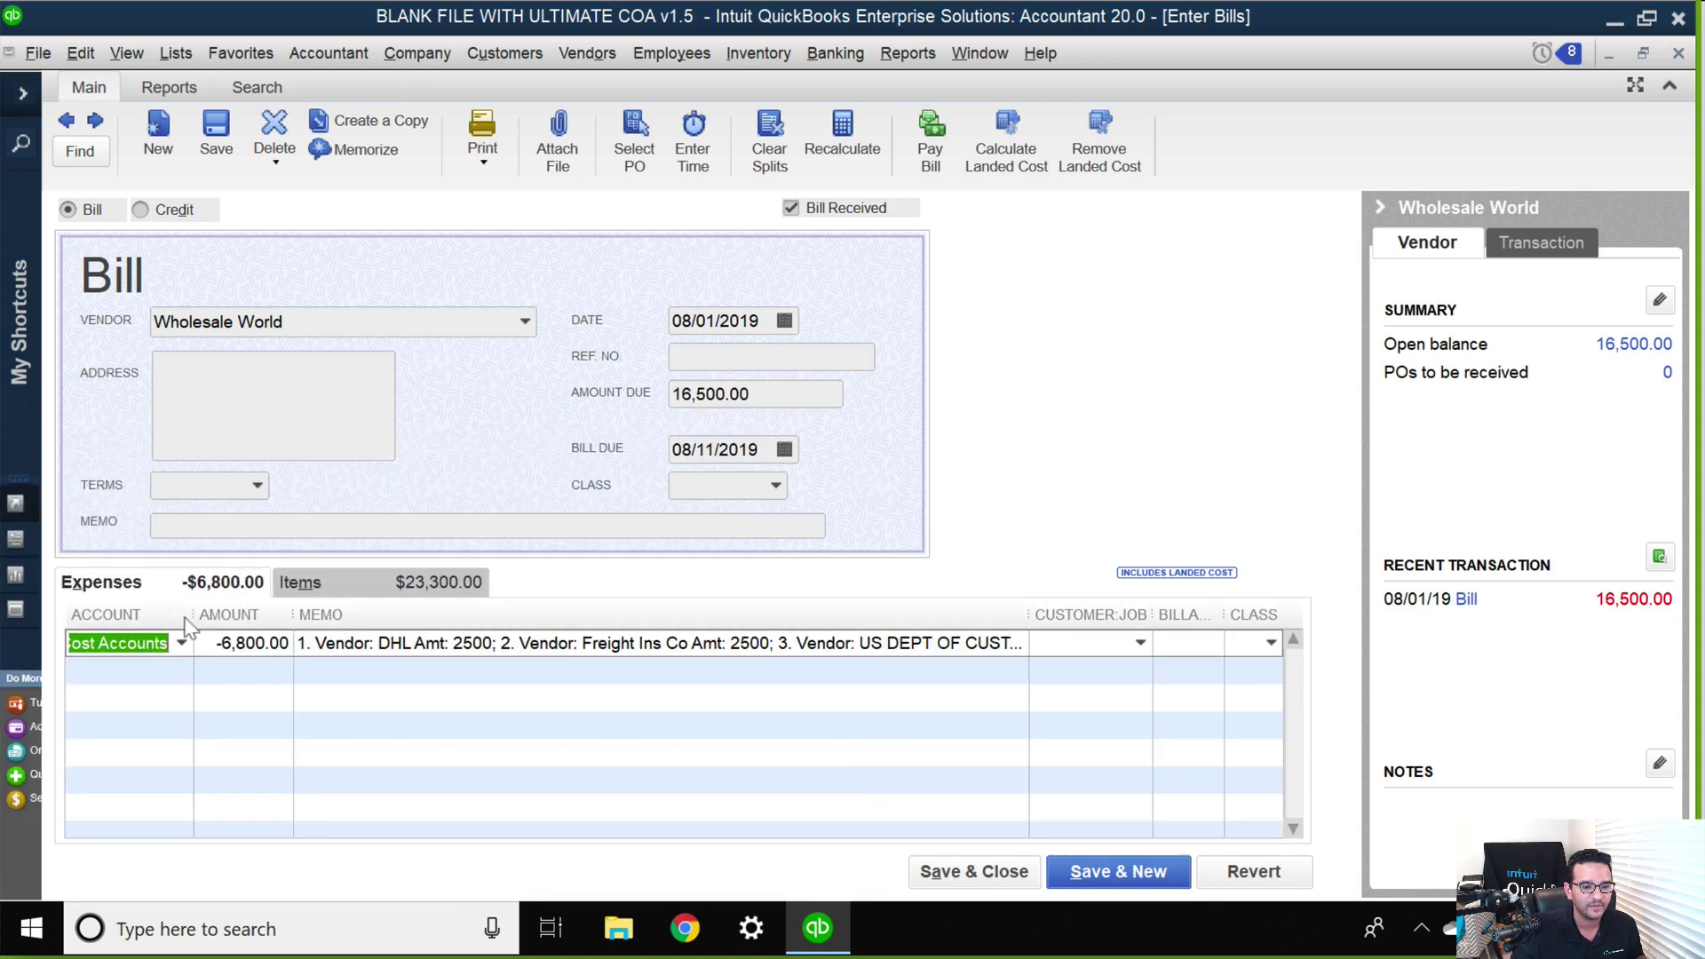
{"action": "left_click_drag", "start_coordinate": [187, 613], "coordinate": [355, 613]}
{"action": "left_click", "coordinate": [244, 644]}
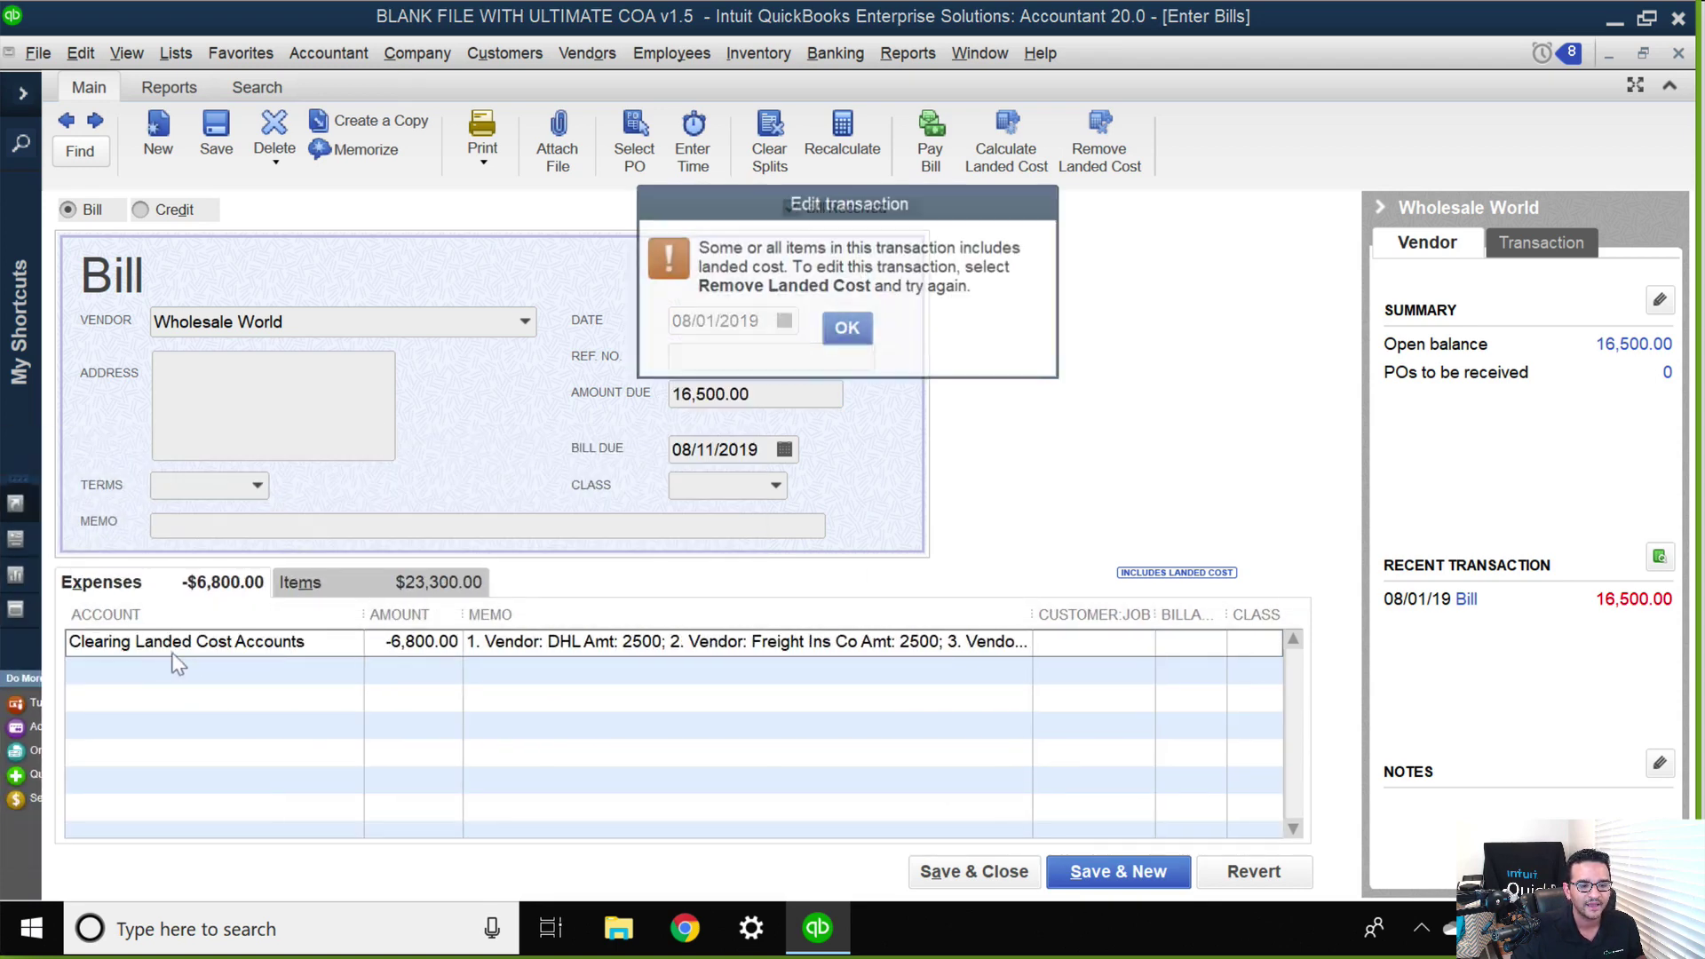
{"action": "left_click", "coordinate": [846, 327]}
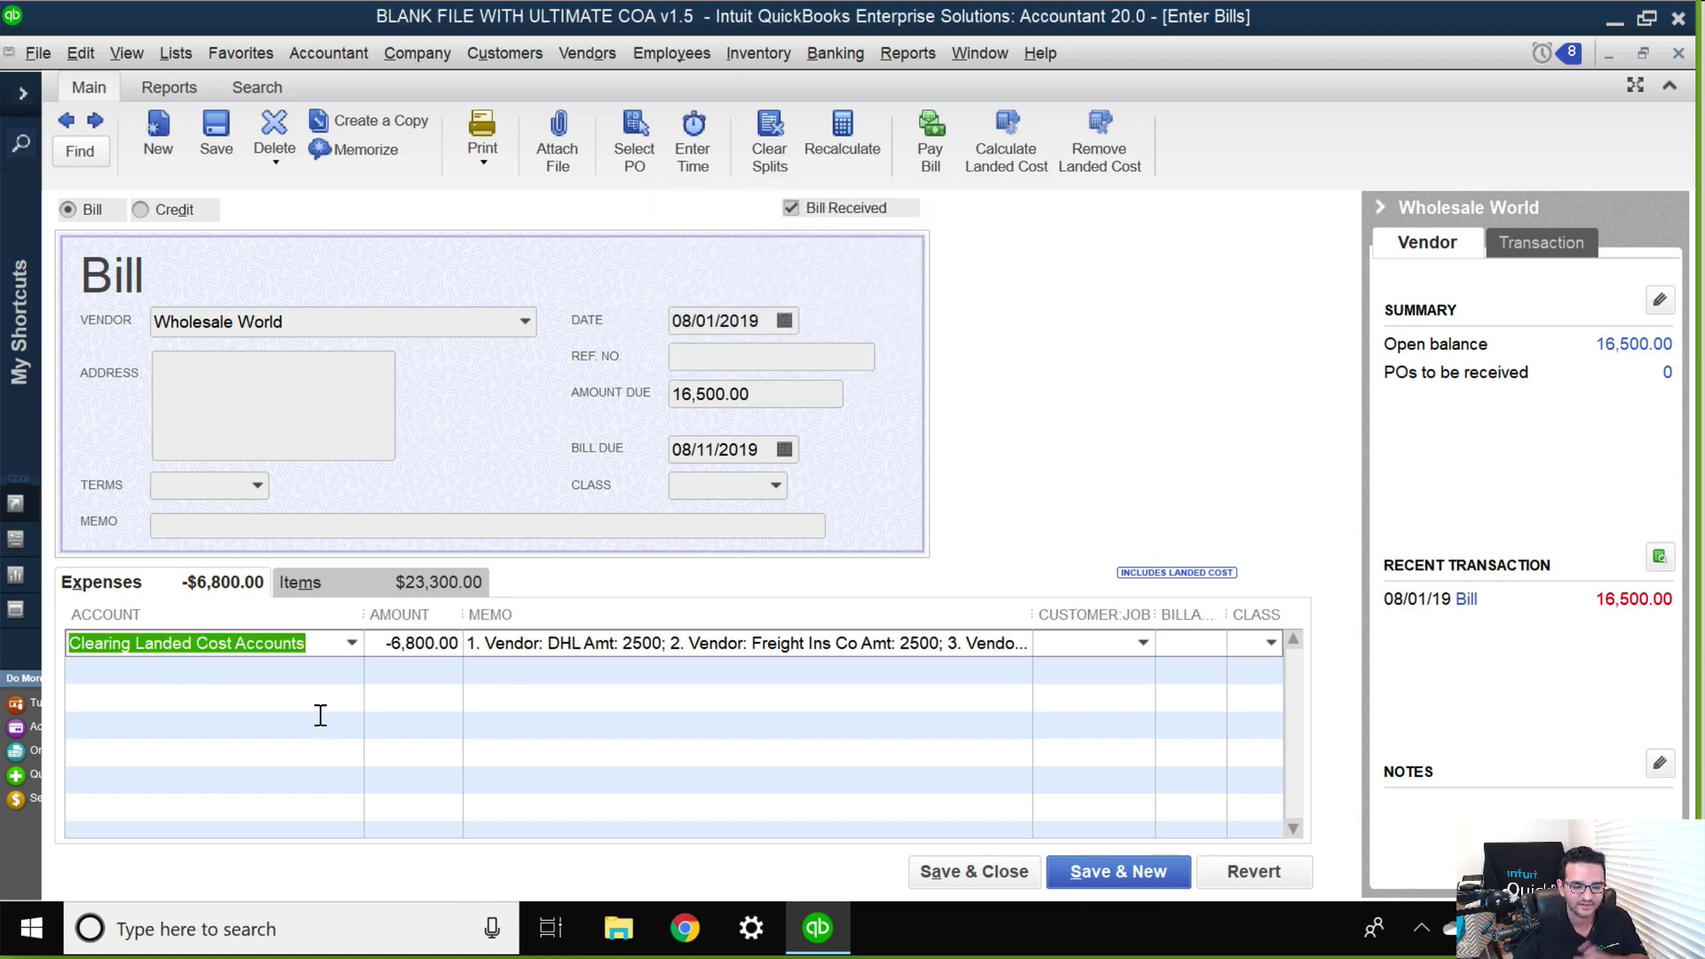
{"action": "left_click", "coordinate": [369, 586]}
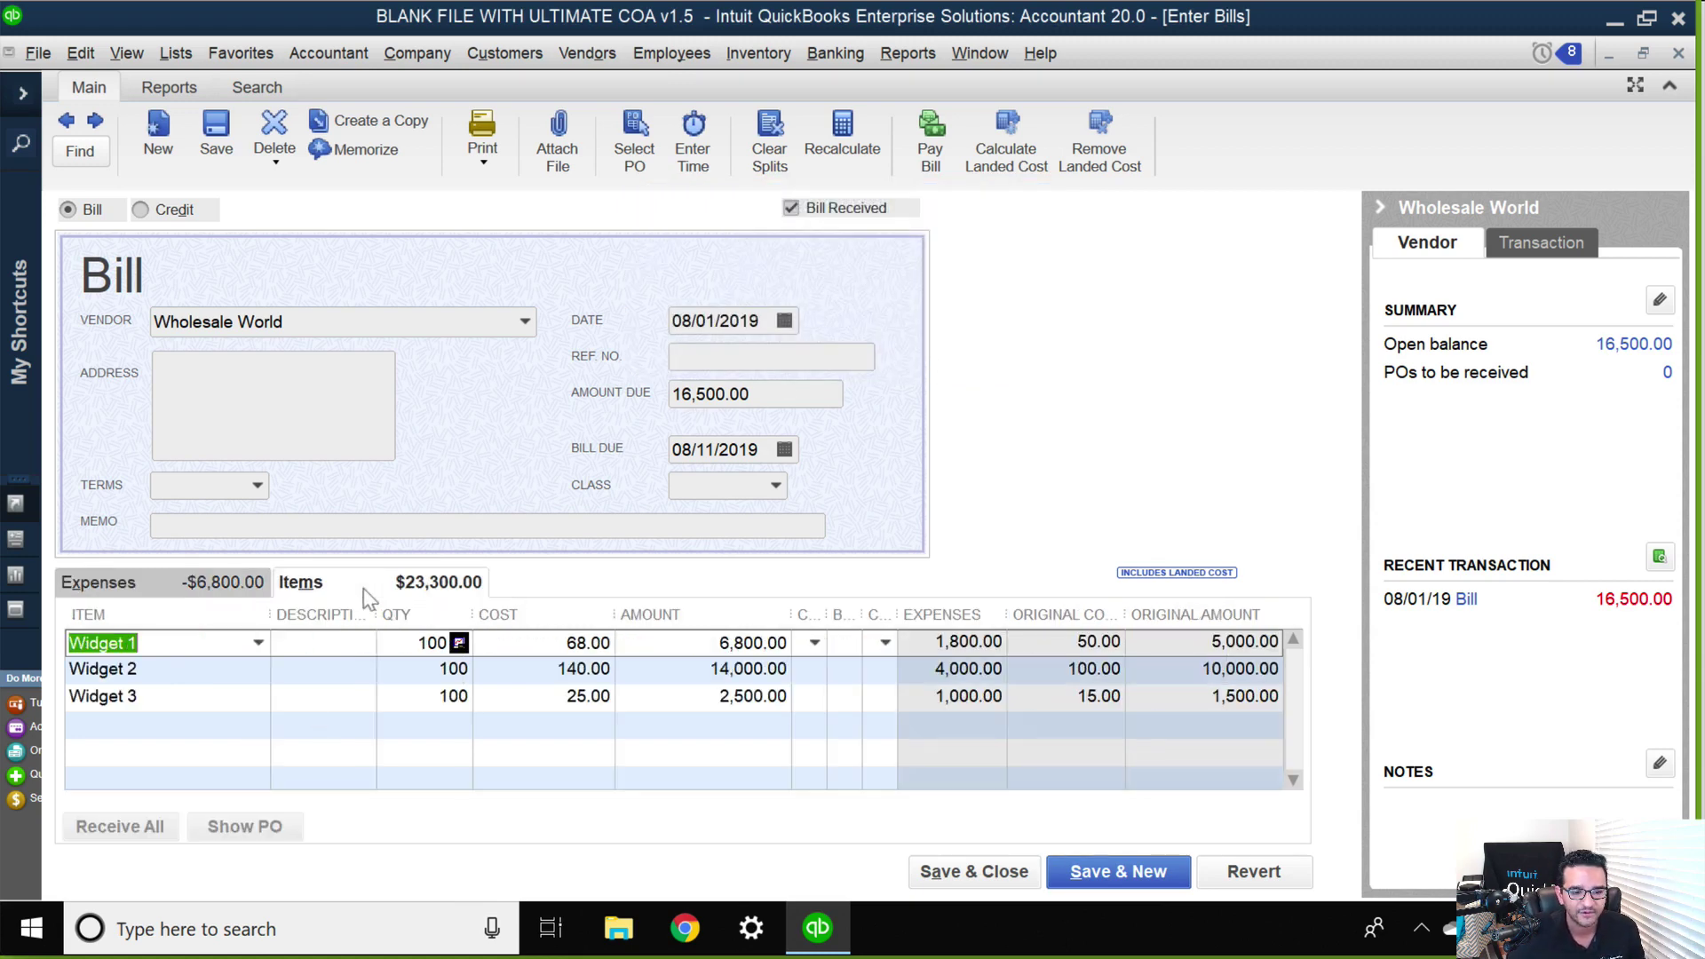
- Save and close the Wholesale World bill, recording the landed cost changes
{"action": "left_click", "coordinate": [976, 871]}
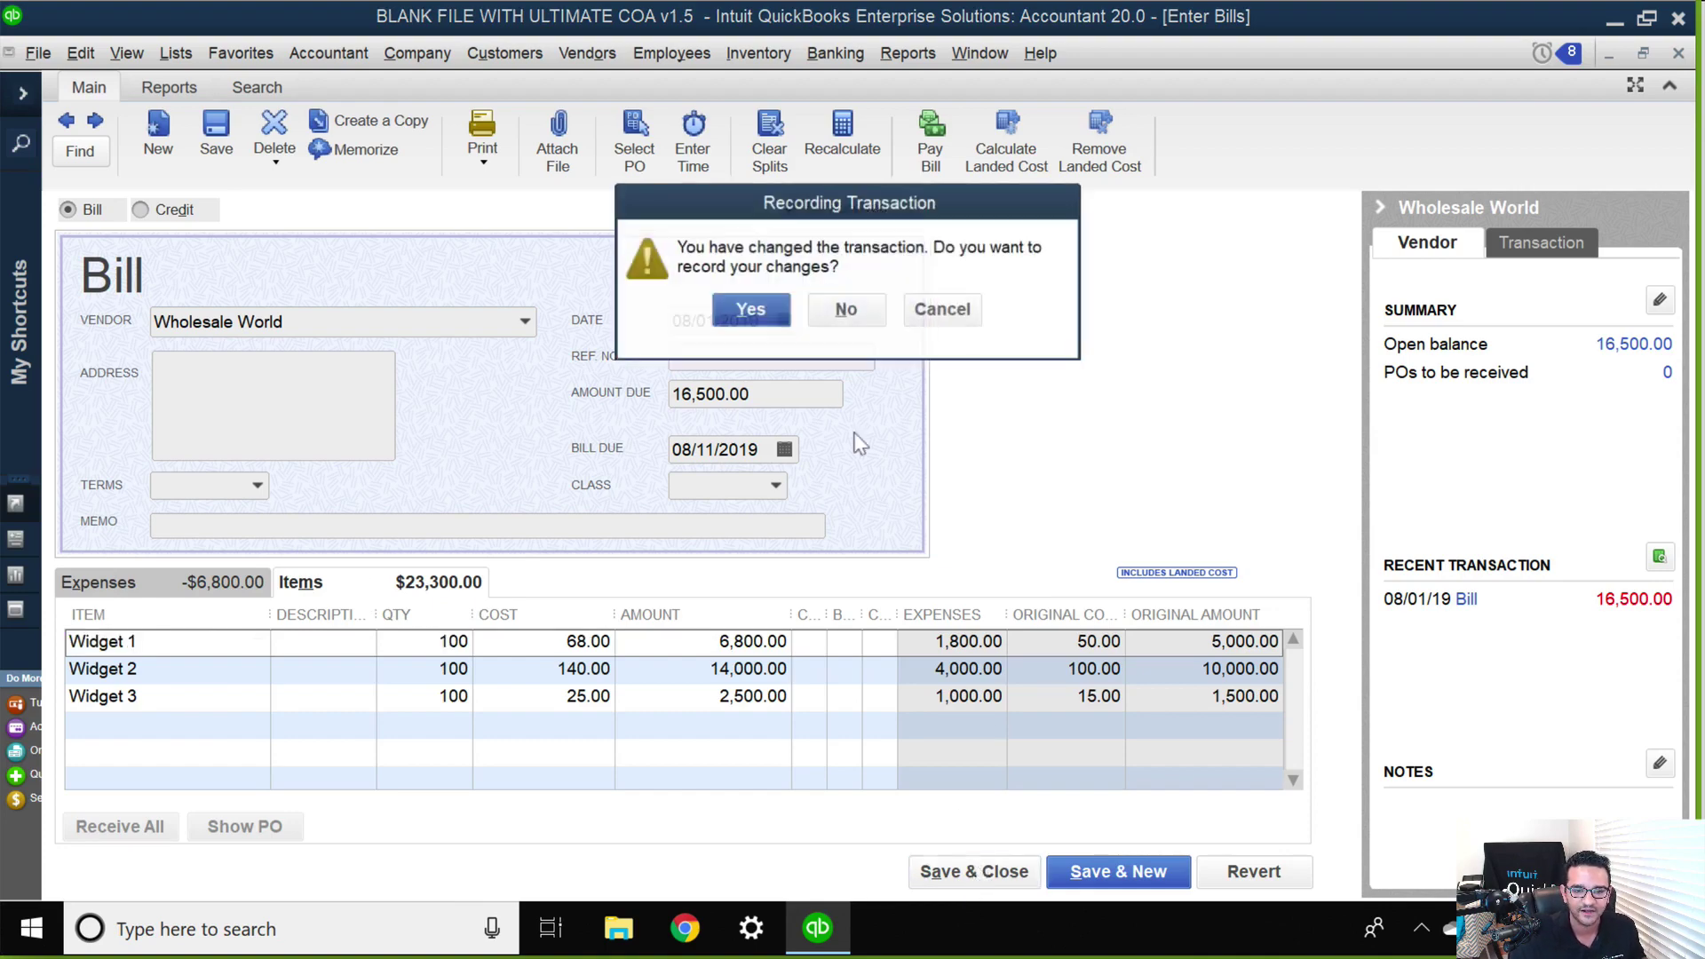
{"action": "left_click", "coordinate": [751, 313]}
{"action": "left_click", "coordinate": [766, 349]}
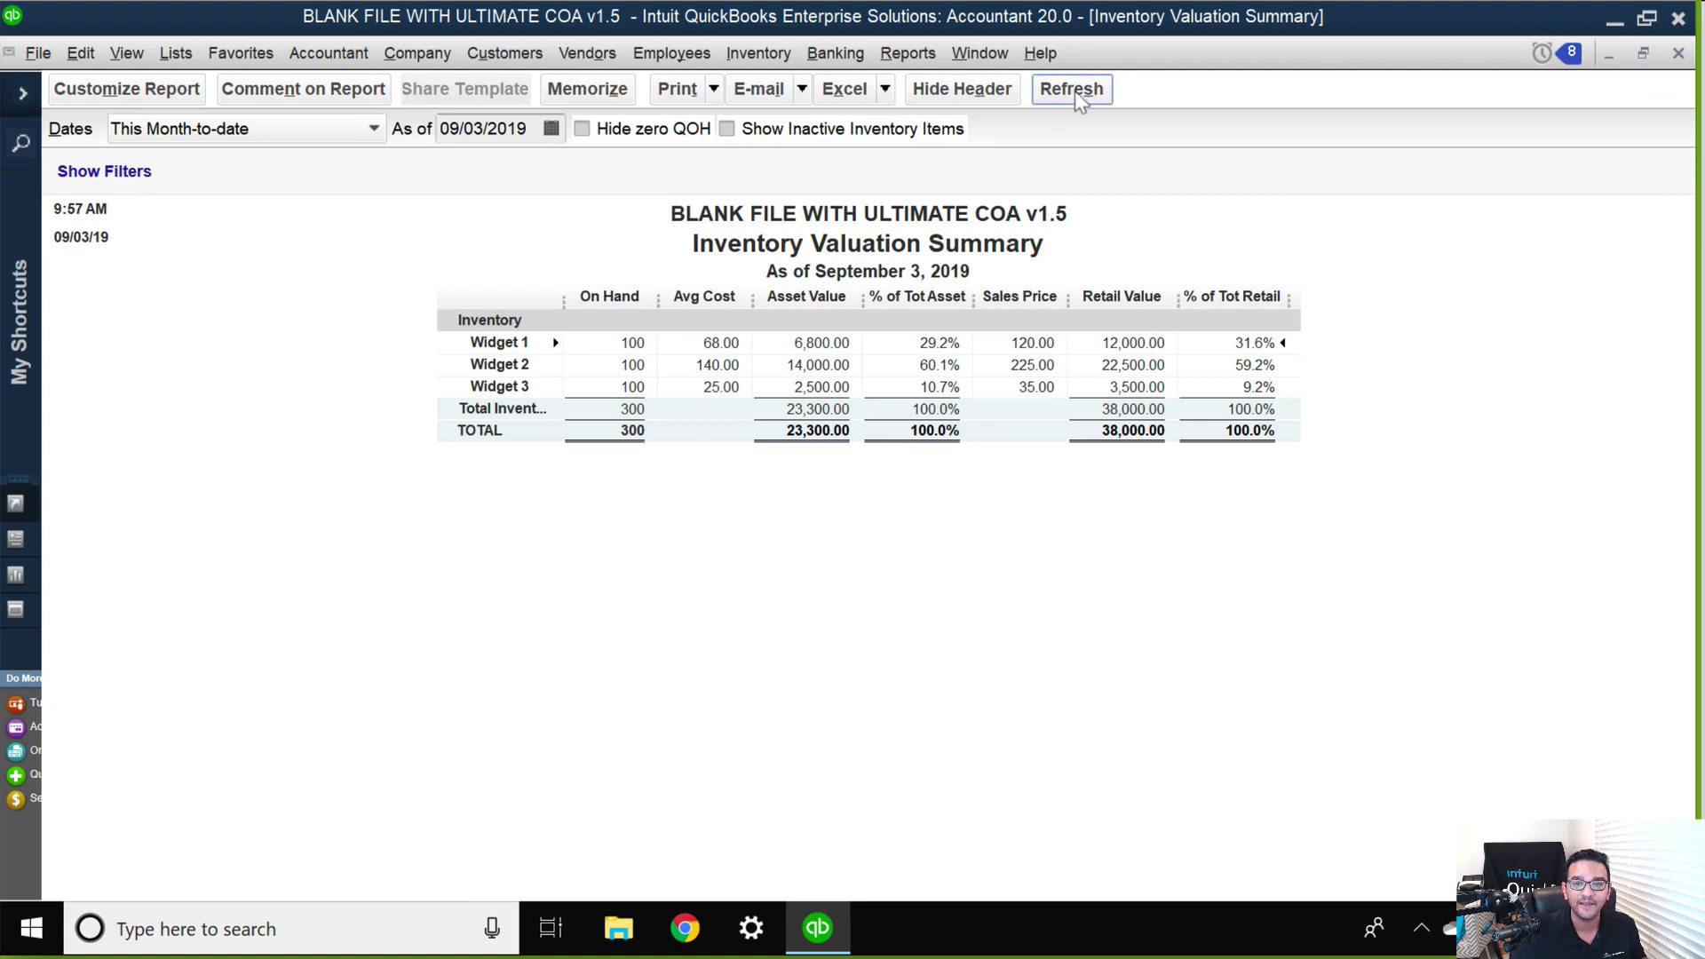
- Show the Inventory Valuation Summary beside the Balance Sheet and examine the widgets' average costs and asset values
{"action": "left_click", "coordinate": [1644, 55]}
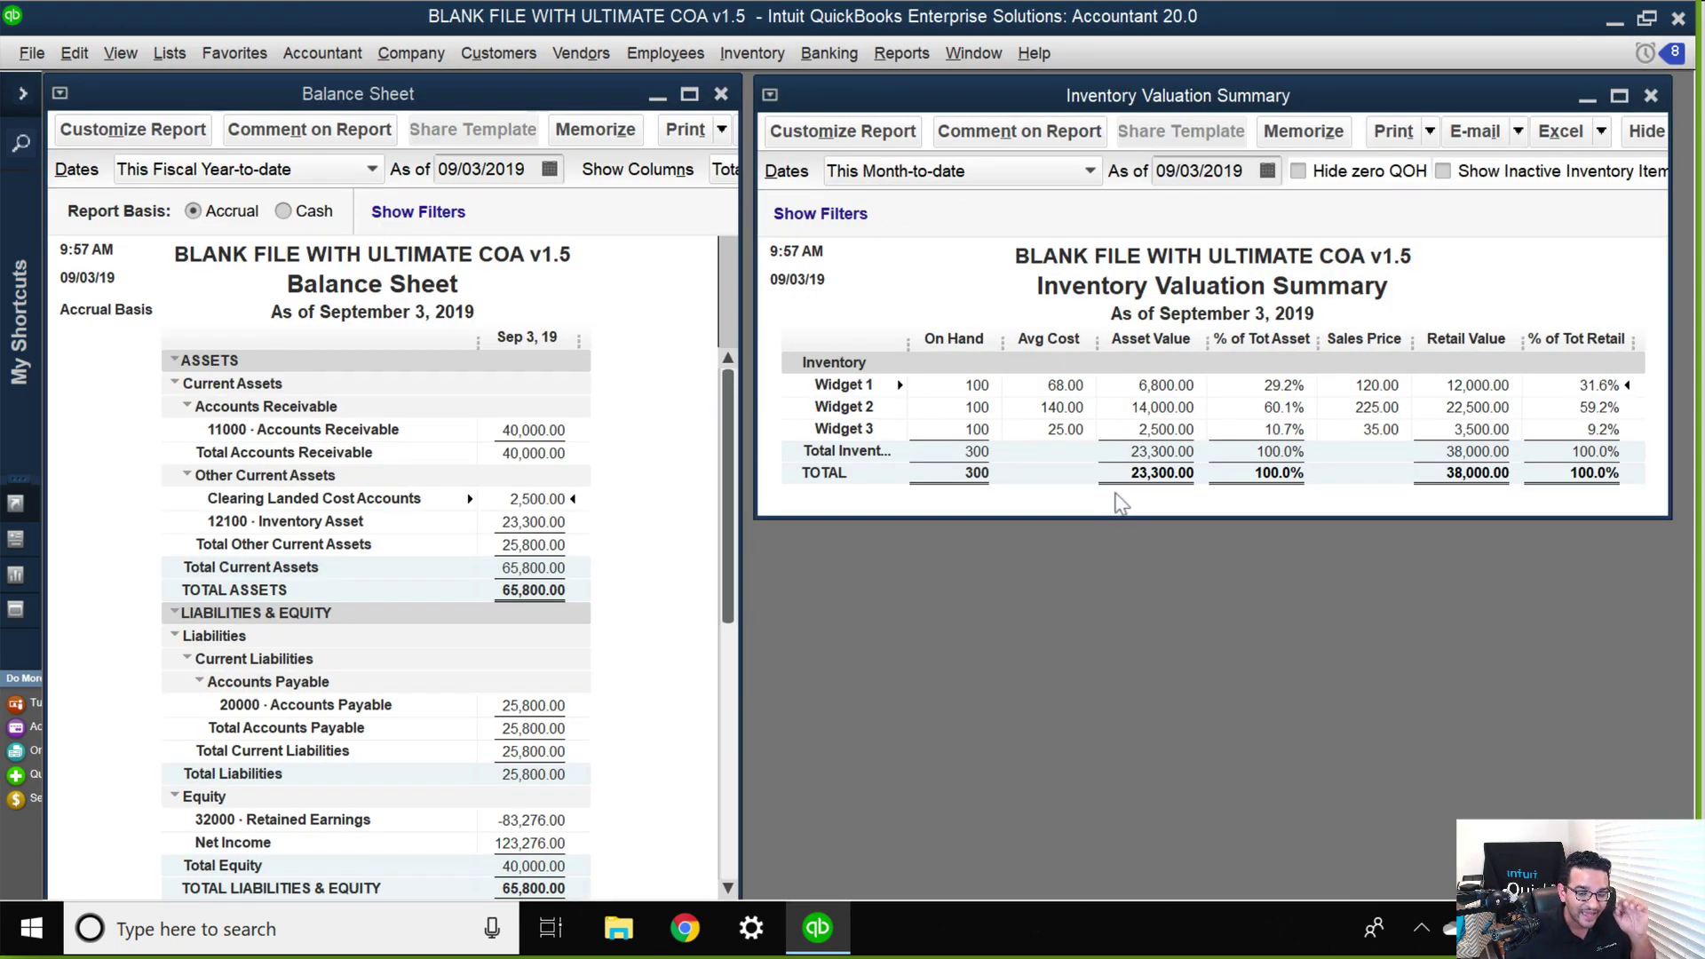
{"action": "key", "text": "super+plus"}
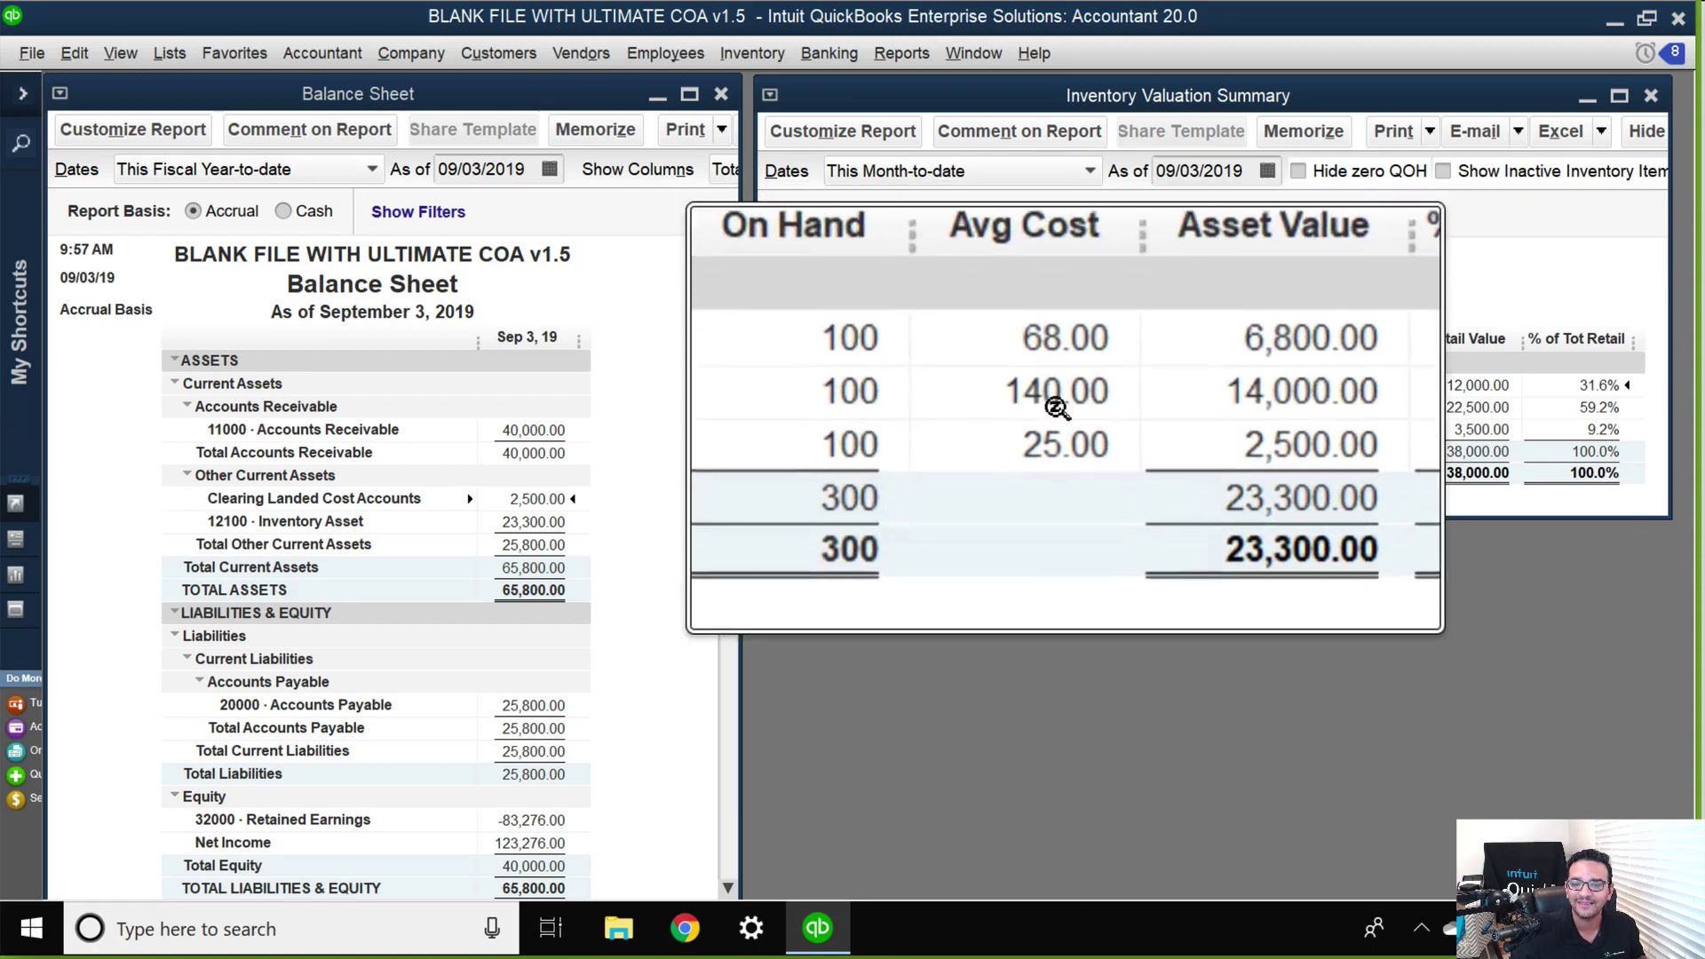
{"action": "key", "text": "super+Escape"}
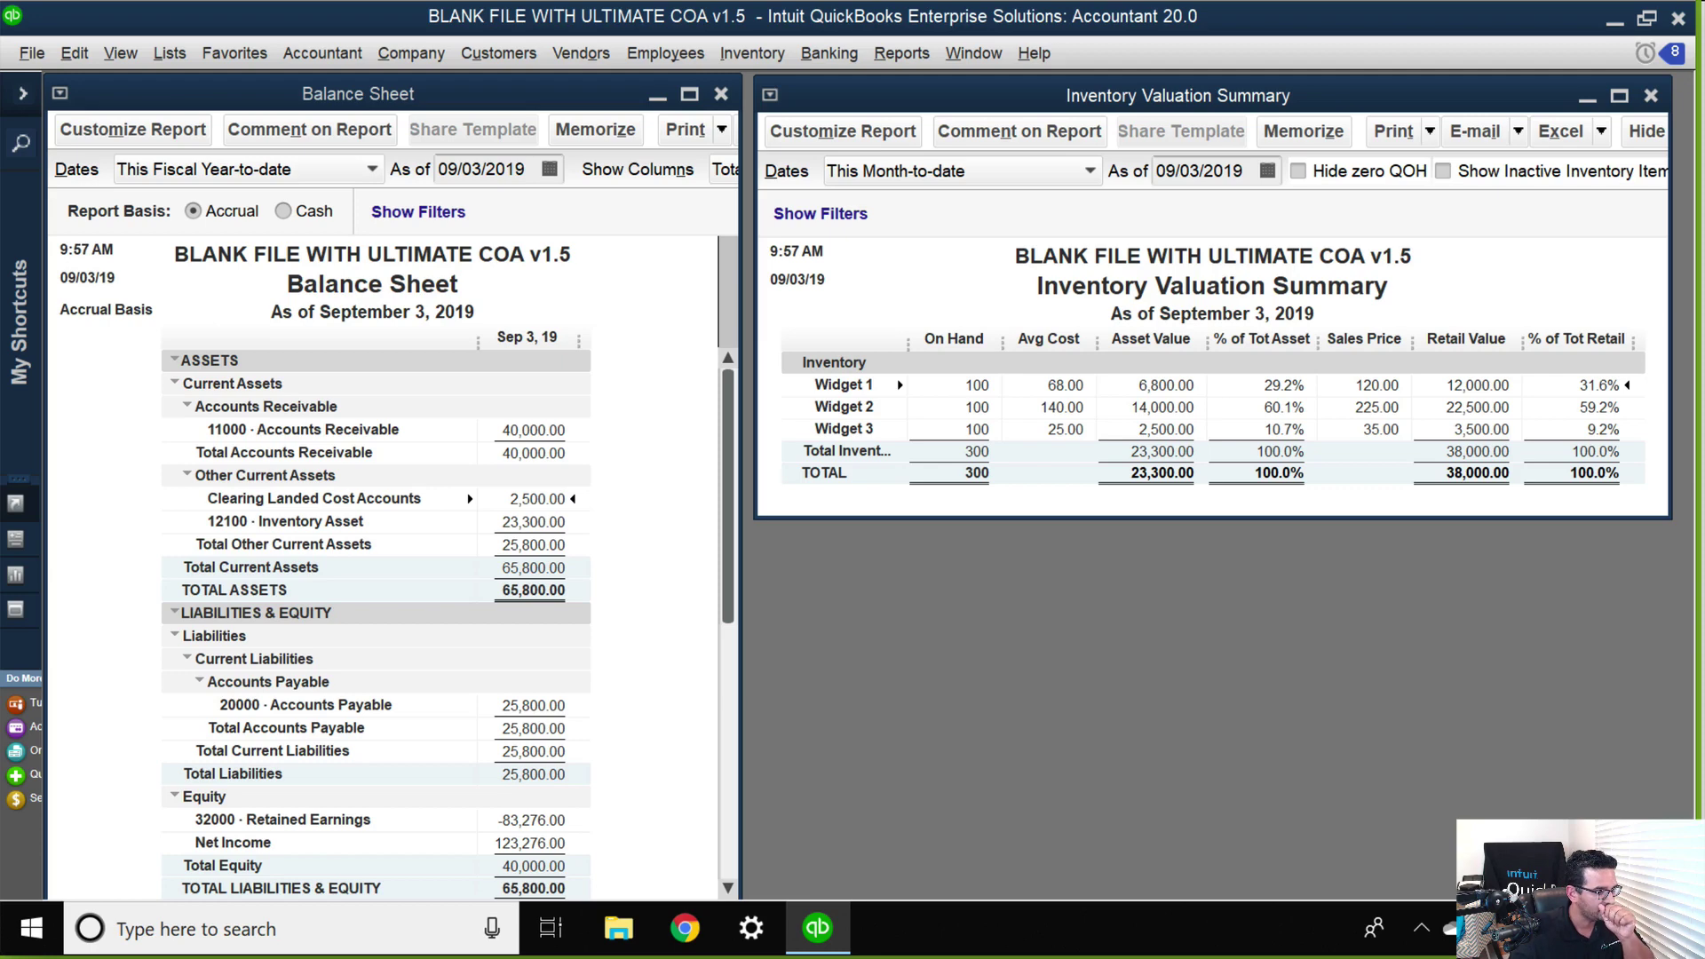
{"action": "left_click", "coordinate": [977, 429]}
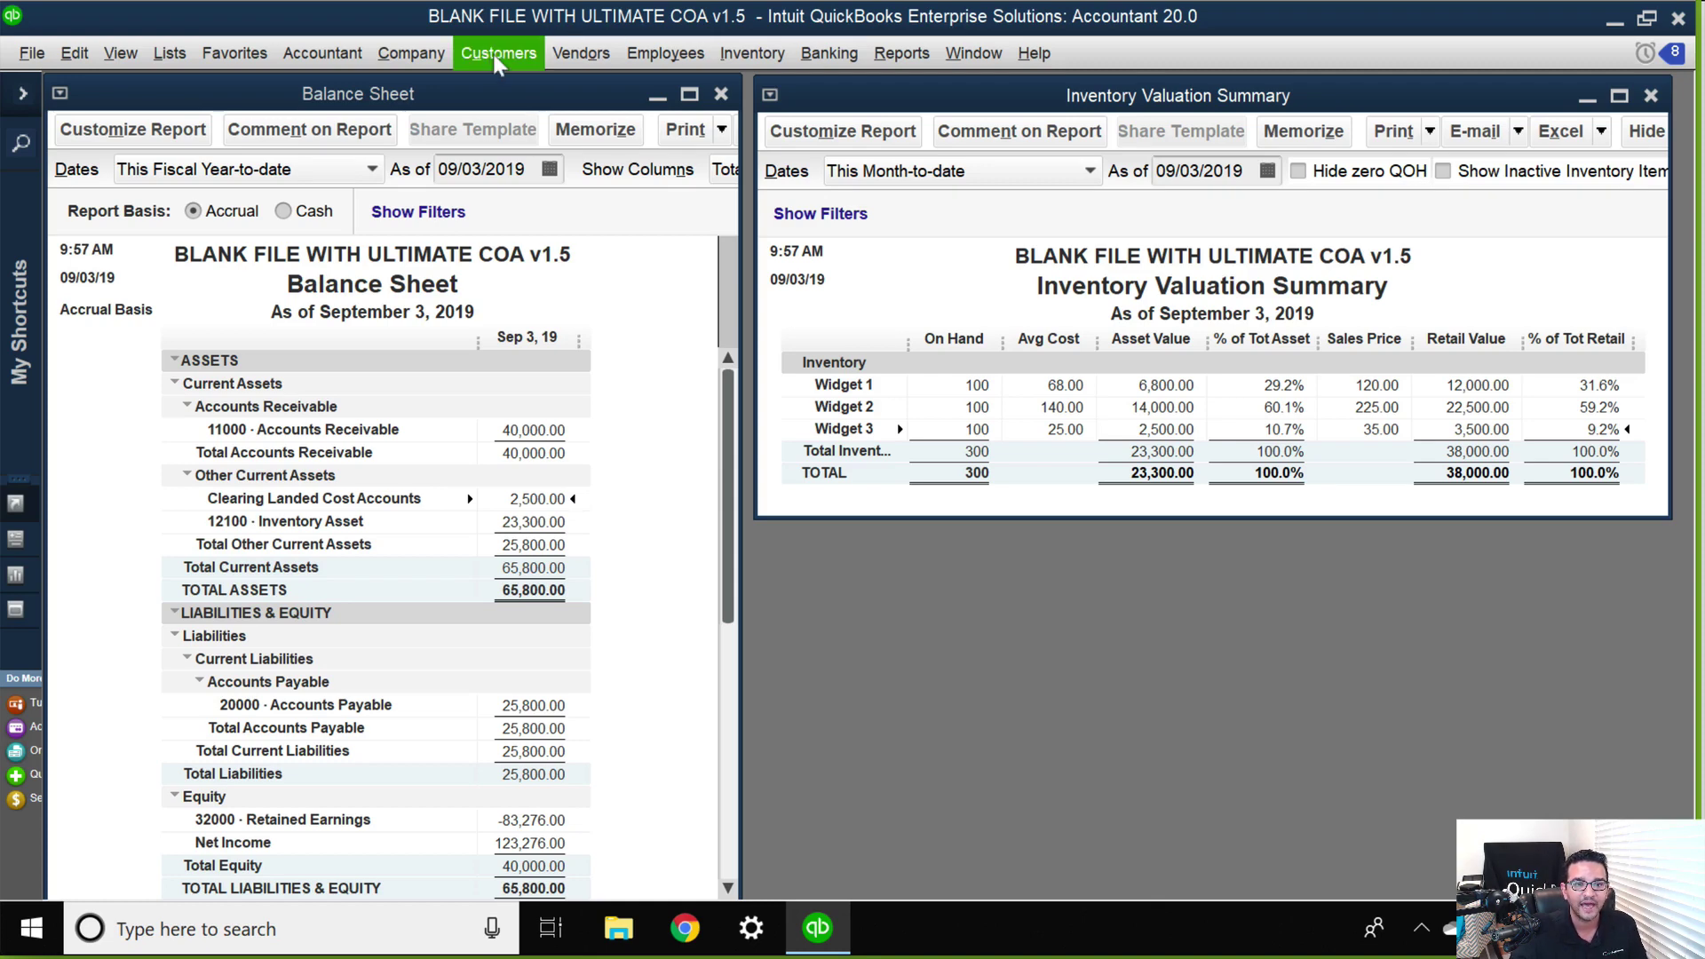
- Open the Inventory Valuation Detail report for Widget 1 and set its date range to All
{"action": "double_click", "coordinate": [1063, 390]}
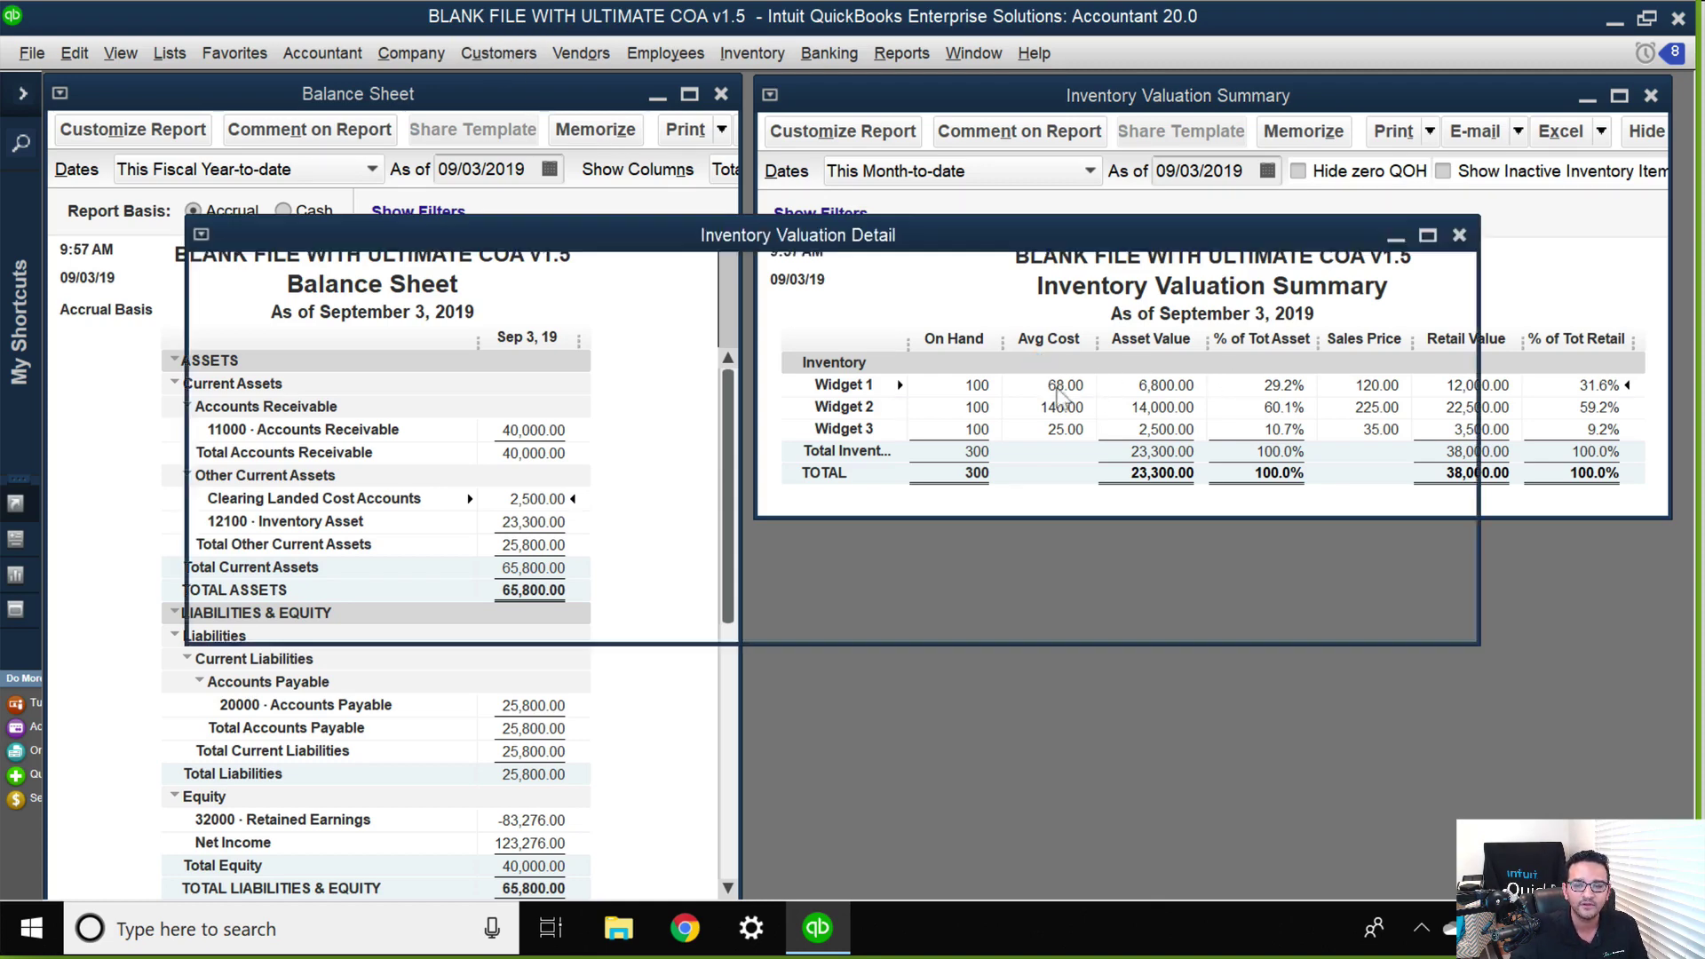
{"action": "key", "text": "a"}
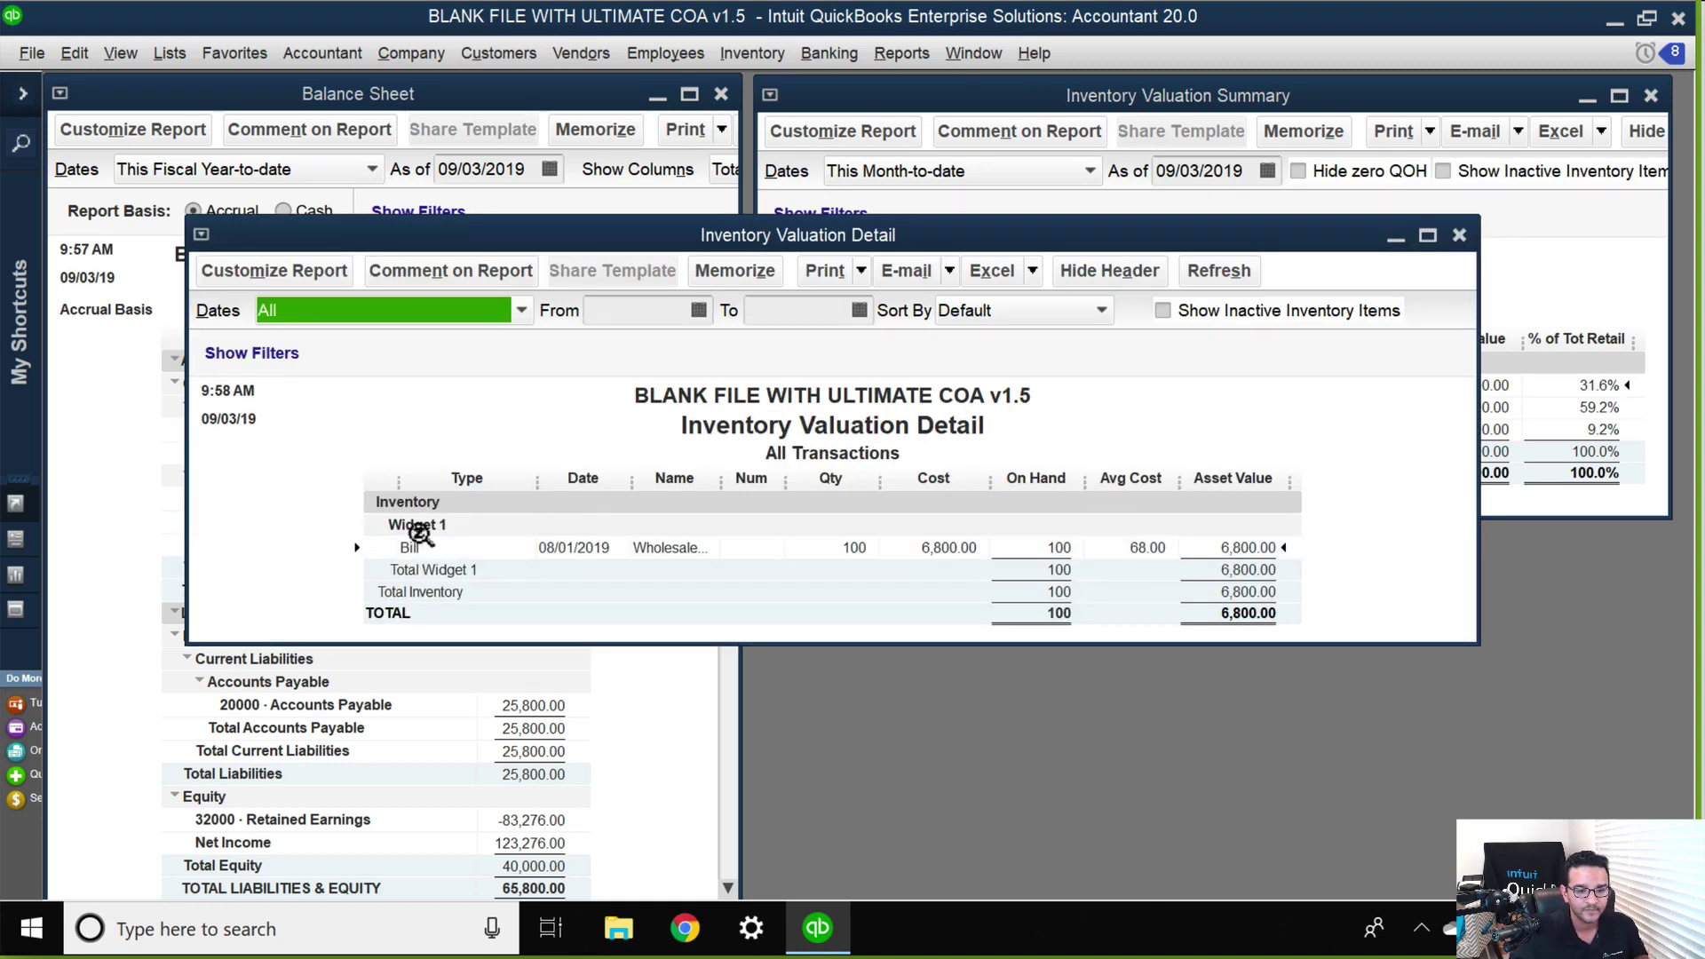
- Open the Wholesale World bill from Widget 1's valuation detail, examine its landed cost calculation, and leave it without posting
{"action": "double_click", "coordinate": [583, 543]}
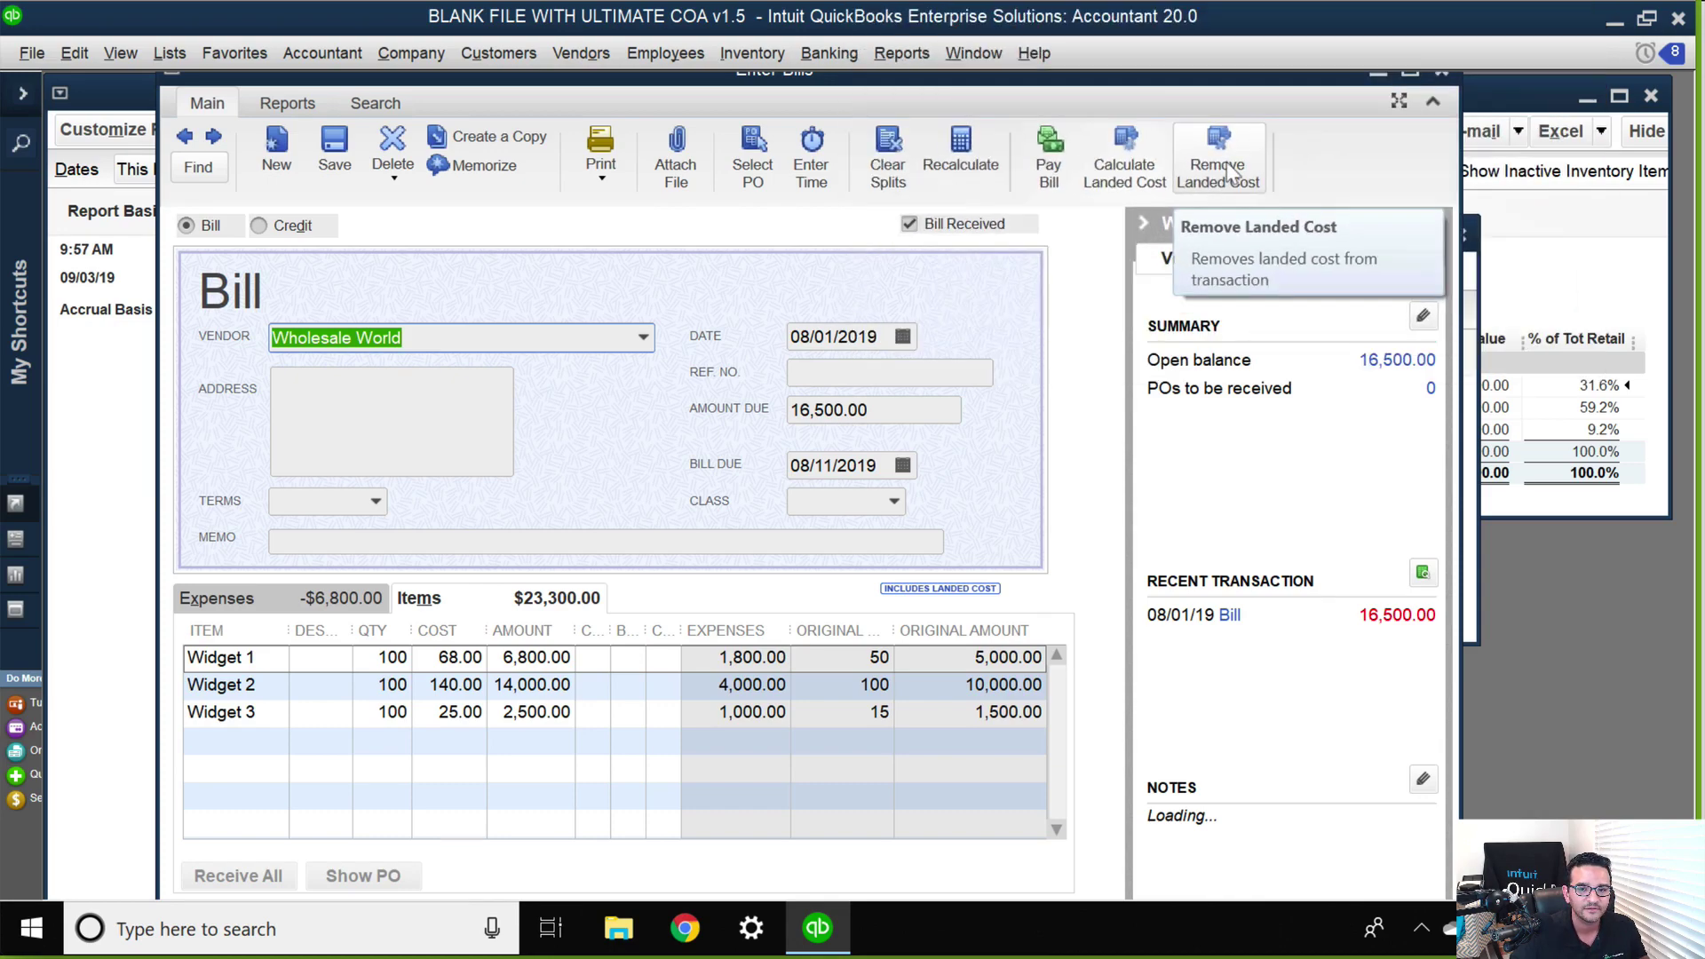
{"action": "left_click", "coordinate": [1122, 171]}
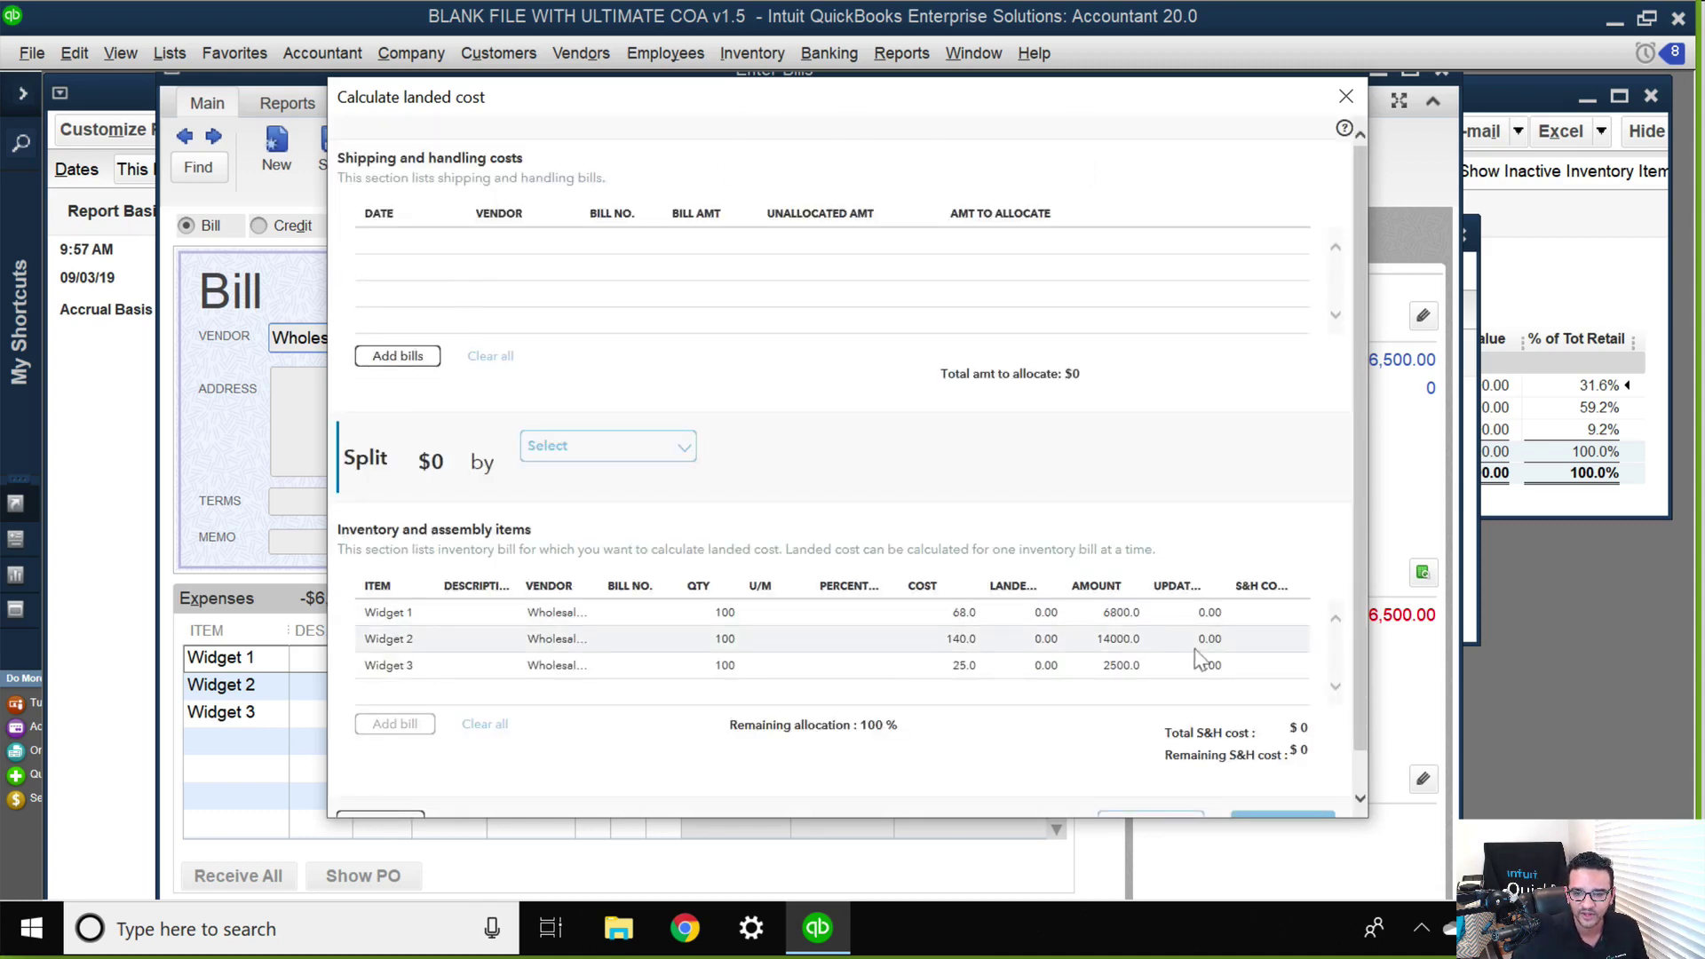
{"action": "scroll", "coordinate": [1256, 449], "scroll_direction": "down", "scroll_amount": 1}
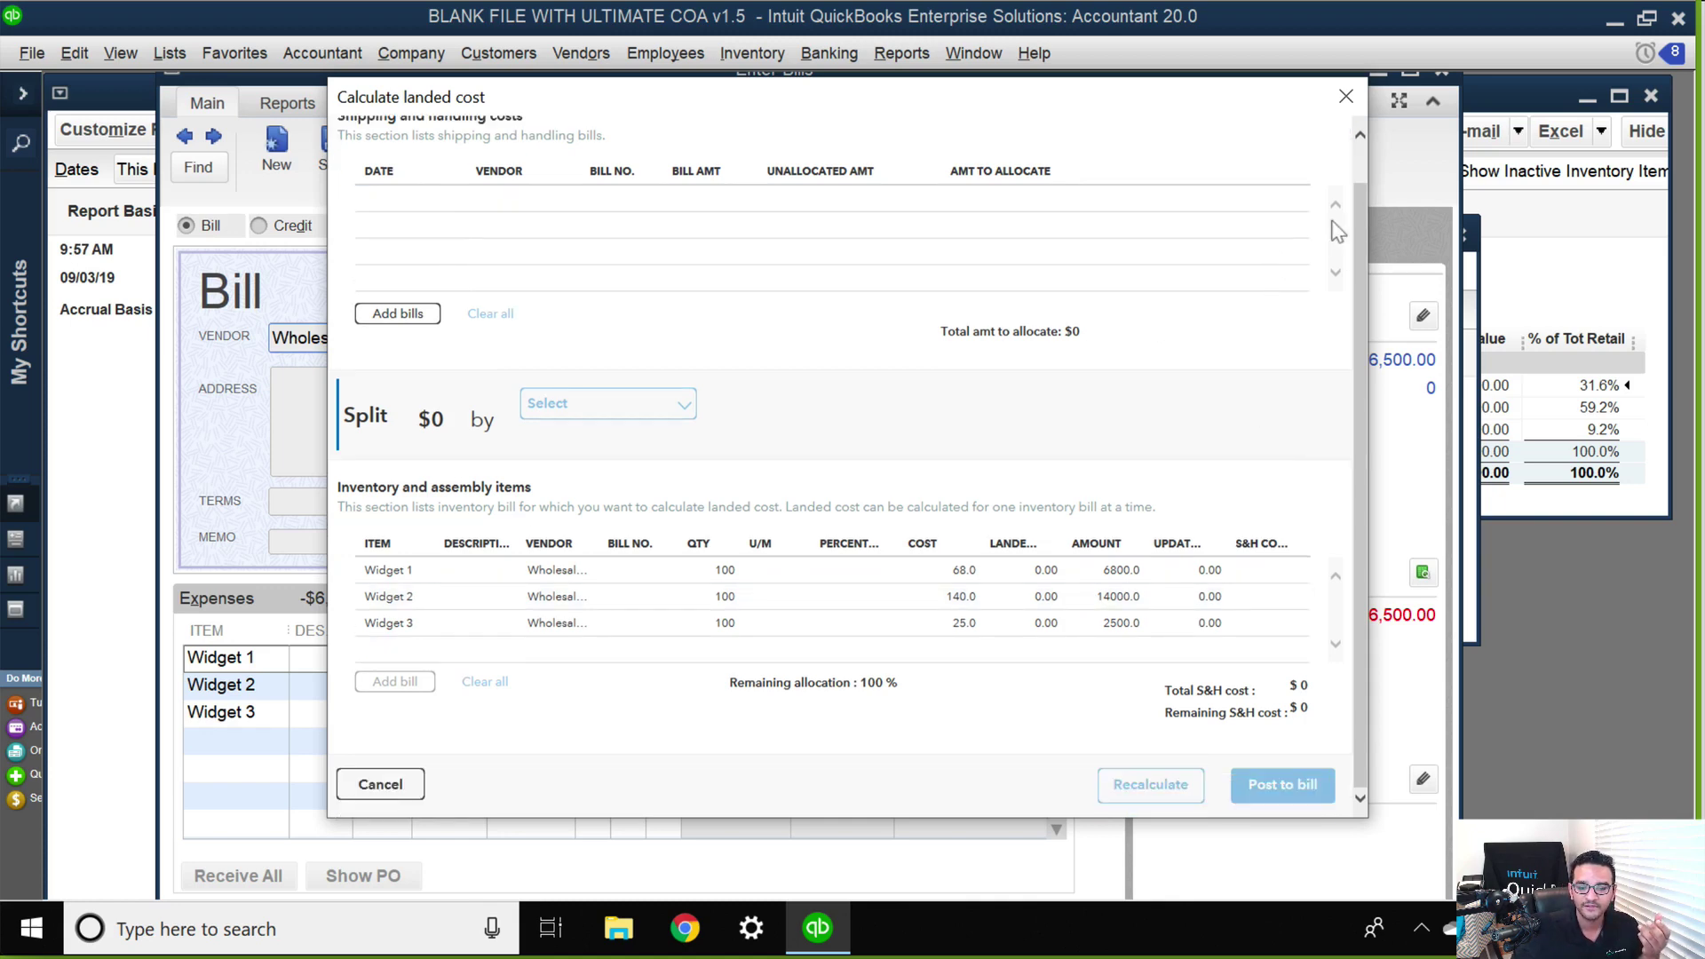
{"action": "scroll", "coordinate": [1343, 226], "scroll_direction": "up", "scroll_amount": 1}
{"action": "left_click", "coordinate": [1347, 98]}
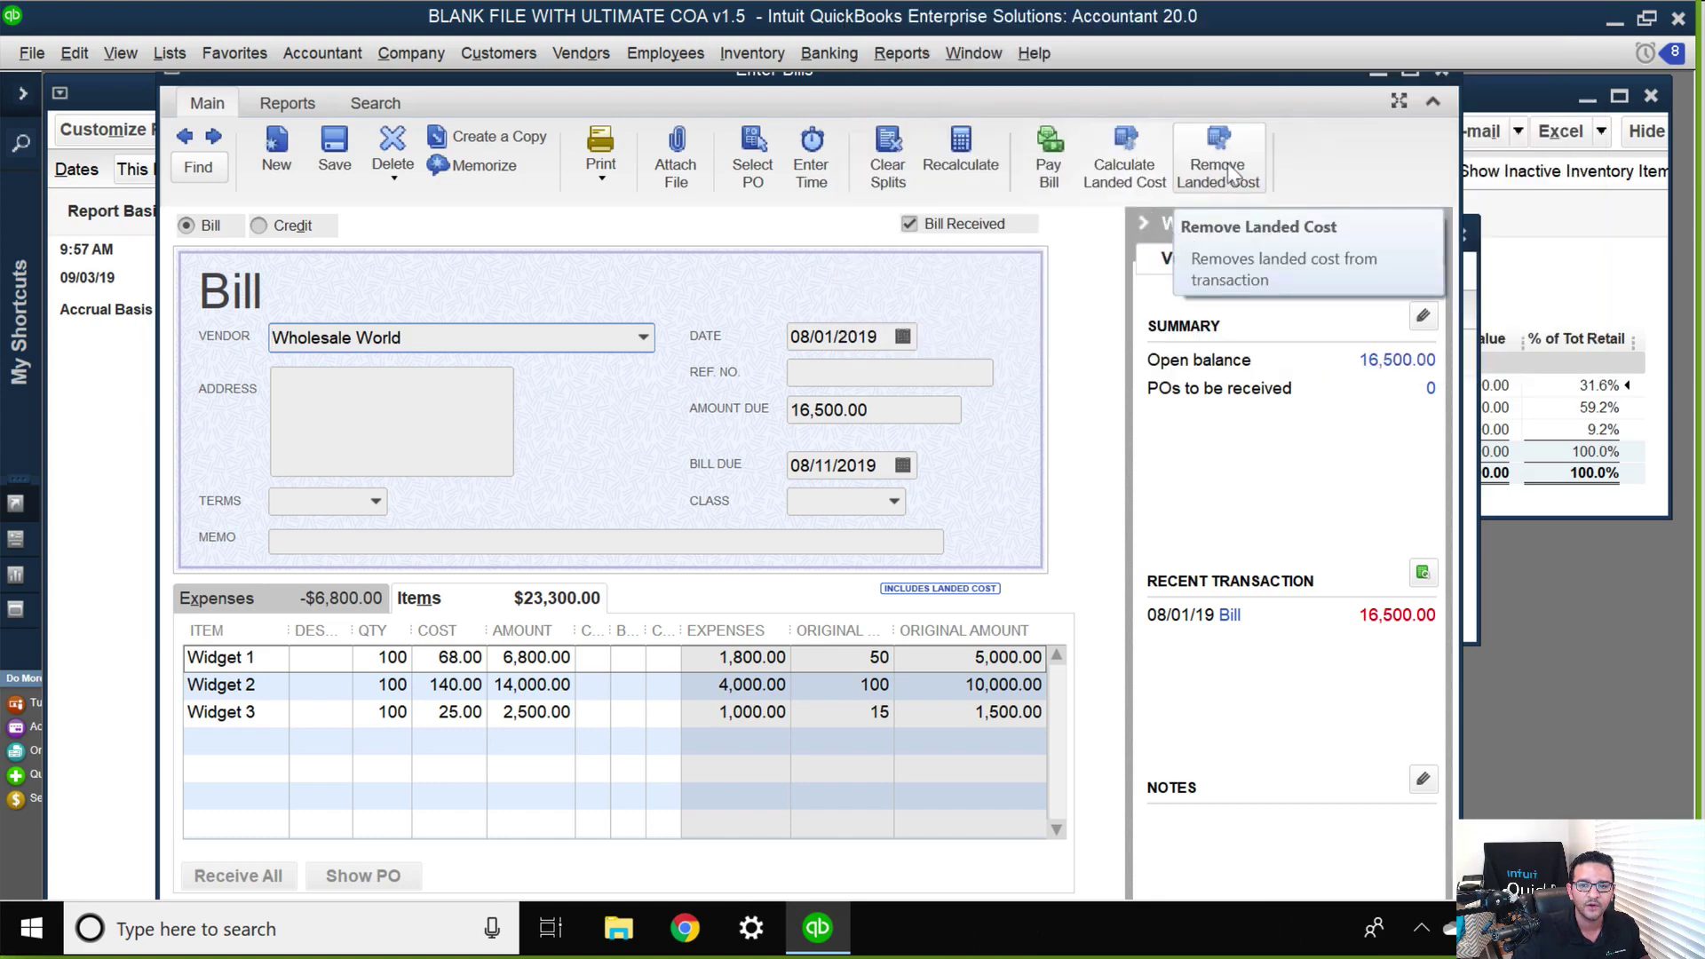
- Remove the landed cost from the Wholesale World bill, then save and close the bill with the change recorded
{"action": "left_click", "coordinate": [1219, 169]}
{"action": "left_click", "coordinate": [806, 348]}
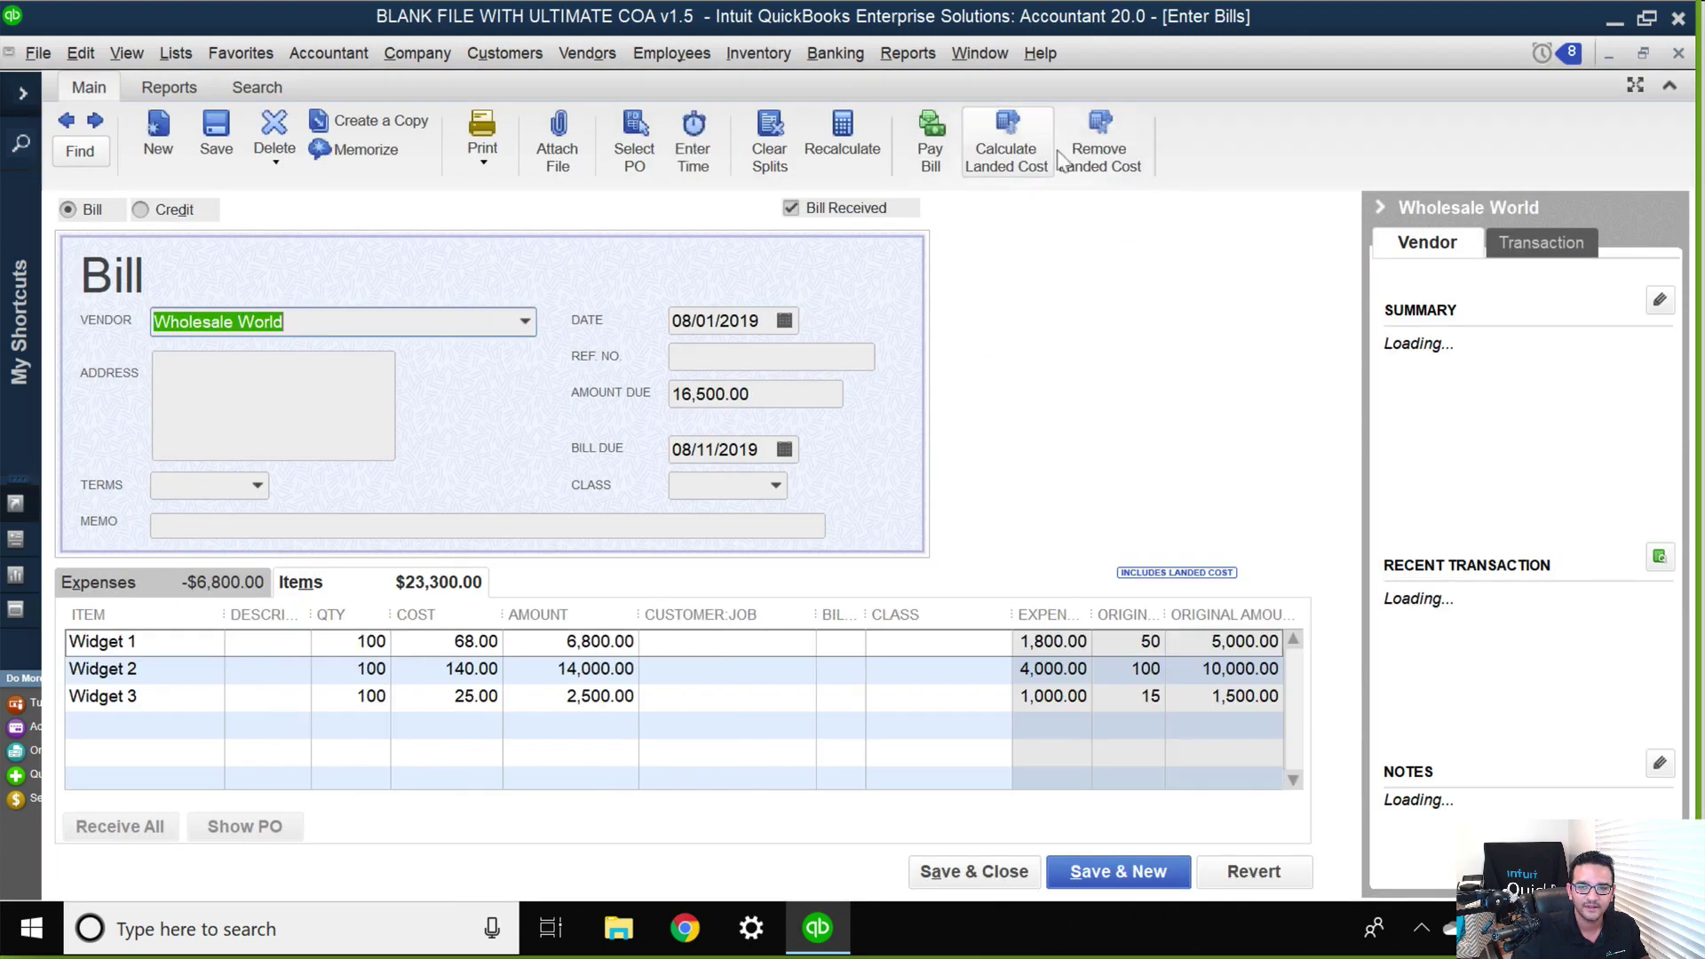
{"action": "left_click", "coordinate": [1106, 151]}
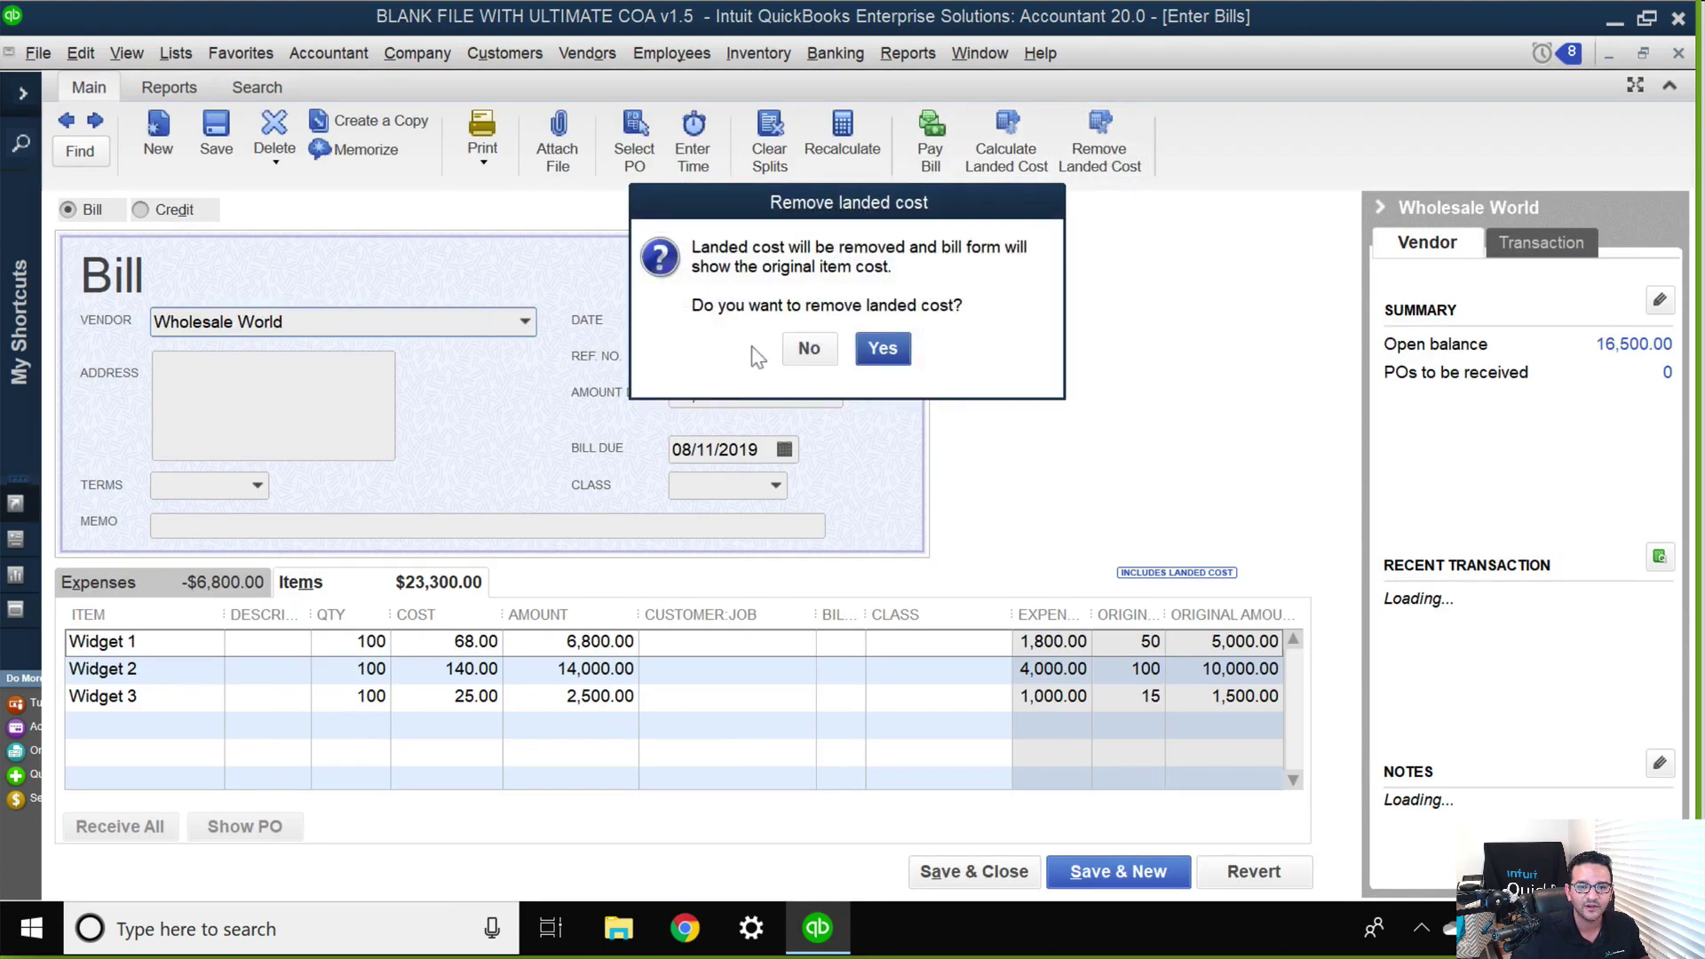
{"action": "left_click", "coordinate": [887, 350]}
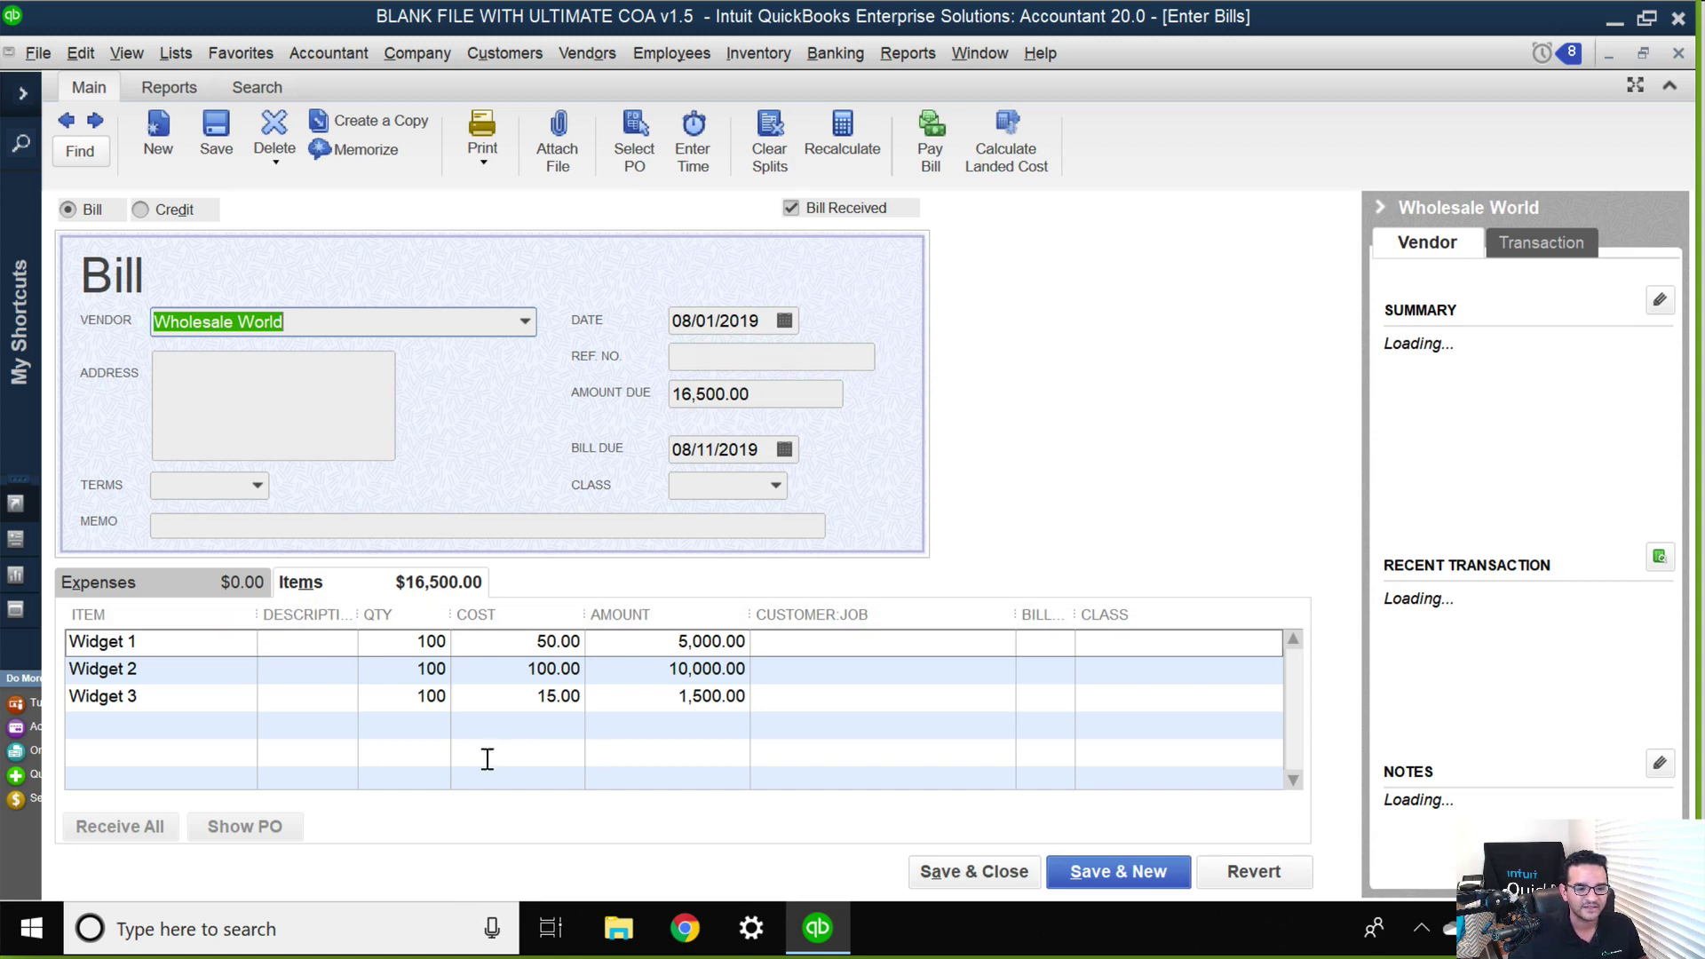
{"action": "left_click", "coordinate": [974, 871]}
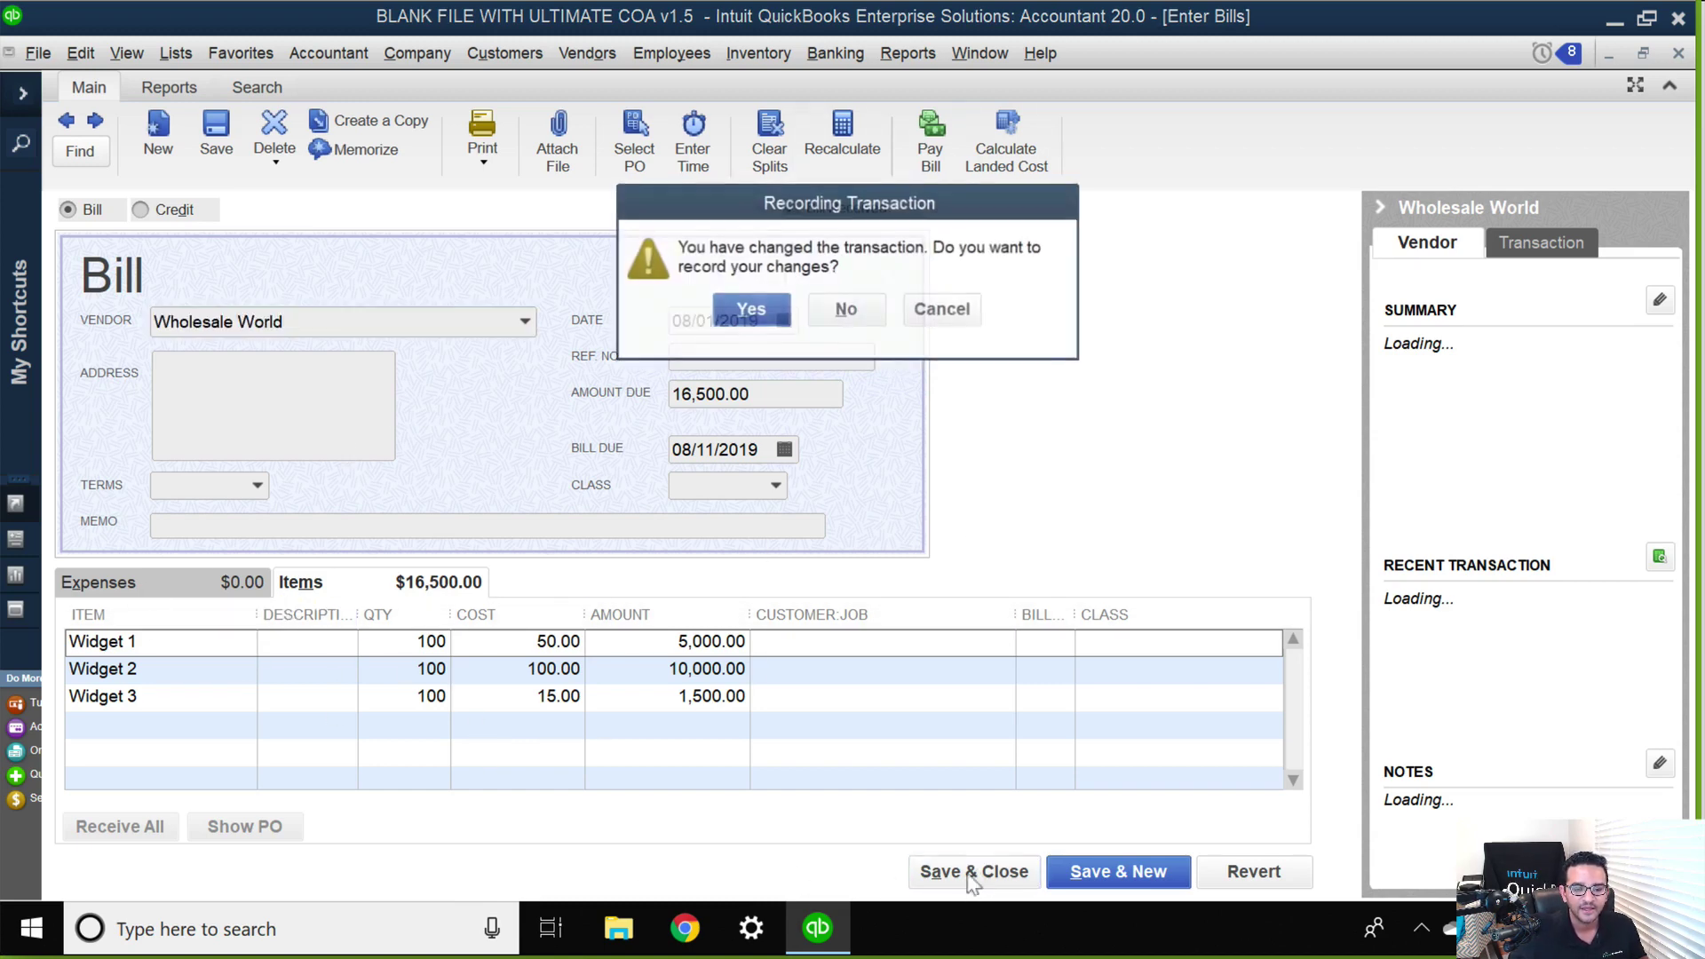
{"action": "left_click", "coordinate": [749, 316]}
{"action": "left_click", "coordinate": [799, 354]}
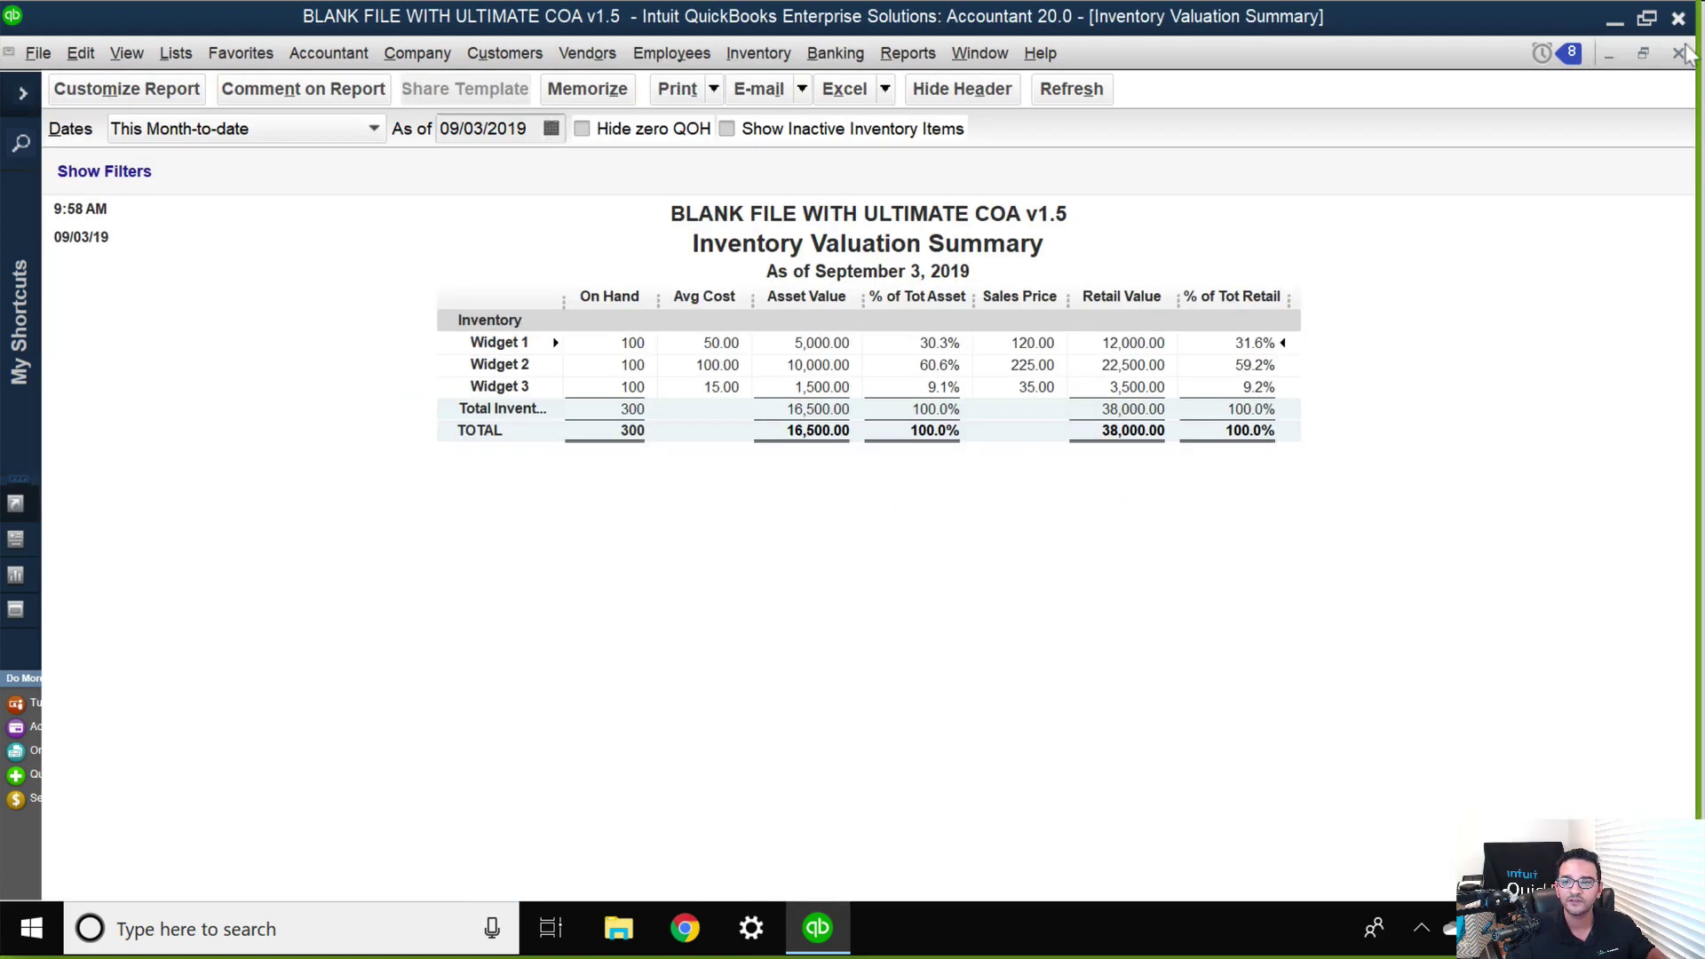
- Return to the side-by-side reports and compare the Clearing Landed Cost Accounts and Inventory Asset balances with the inventory valuation
{"action": "left_click", "coordinate": [1644, 54]}
{"action": "left_click", "coordinate": [644, 546]}
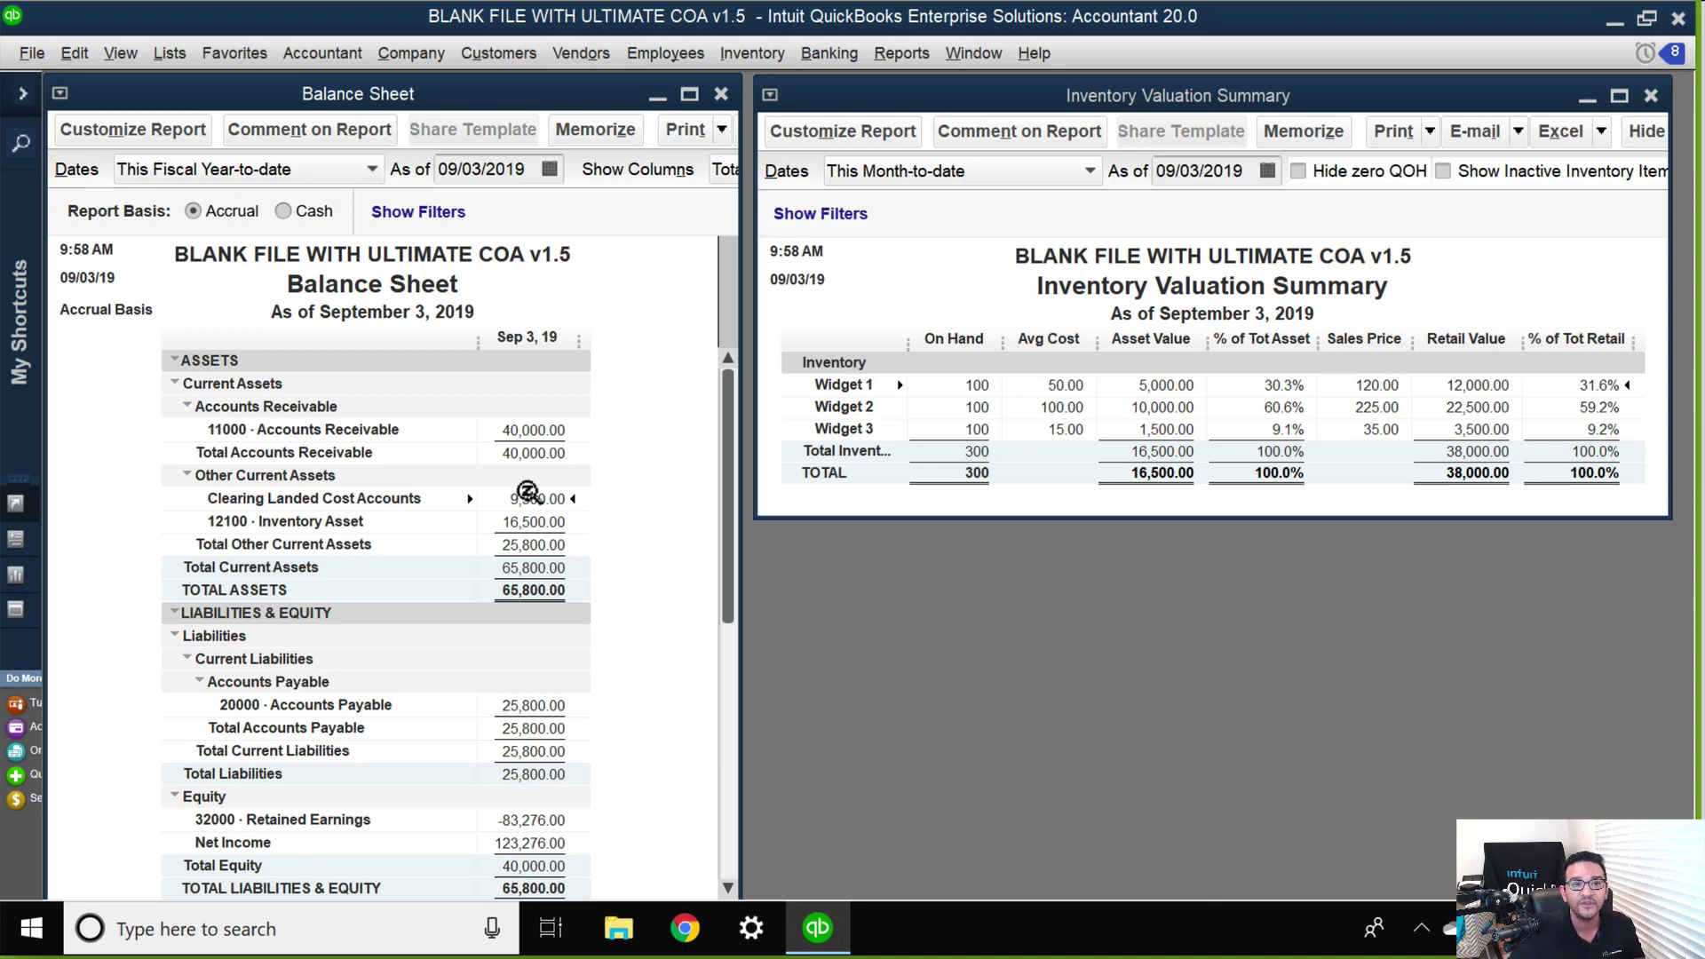
- Open the Item List and check Widget 1's cost, landed cost, sales price and margin in its item record
{"action": "left_click", "coordinate": [170, 53]}
{"action": "left_click", "coordinate": [195, 114]}
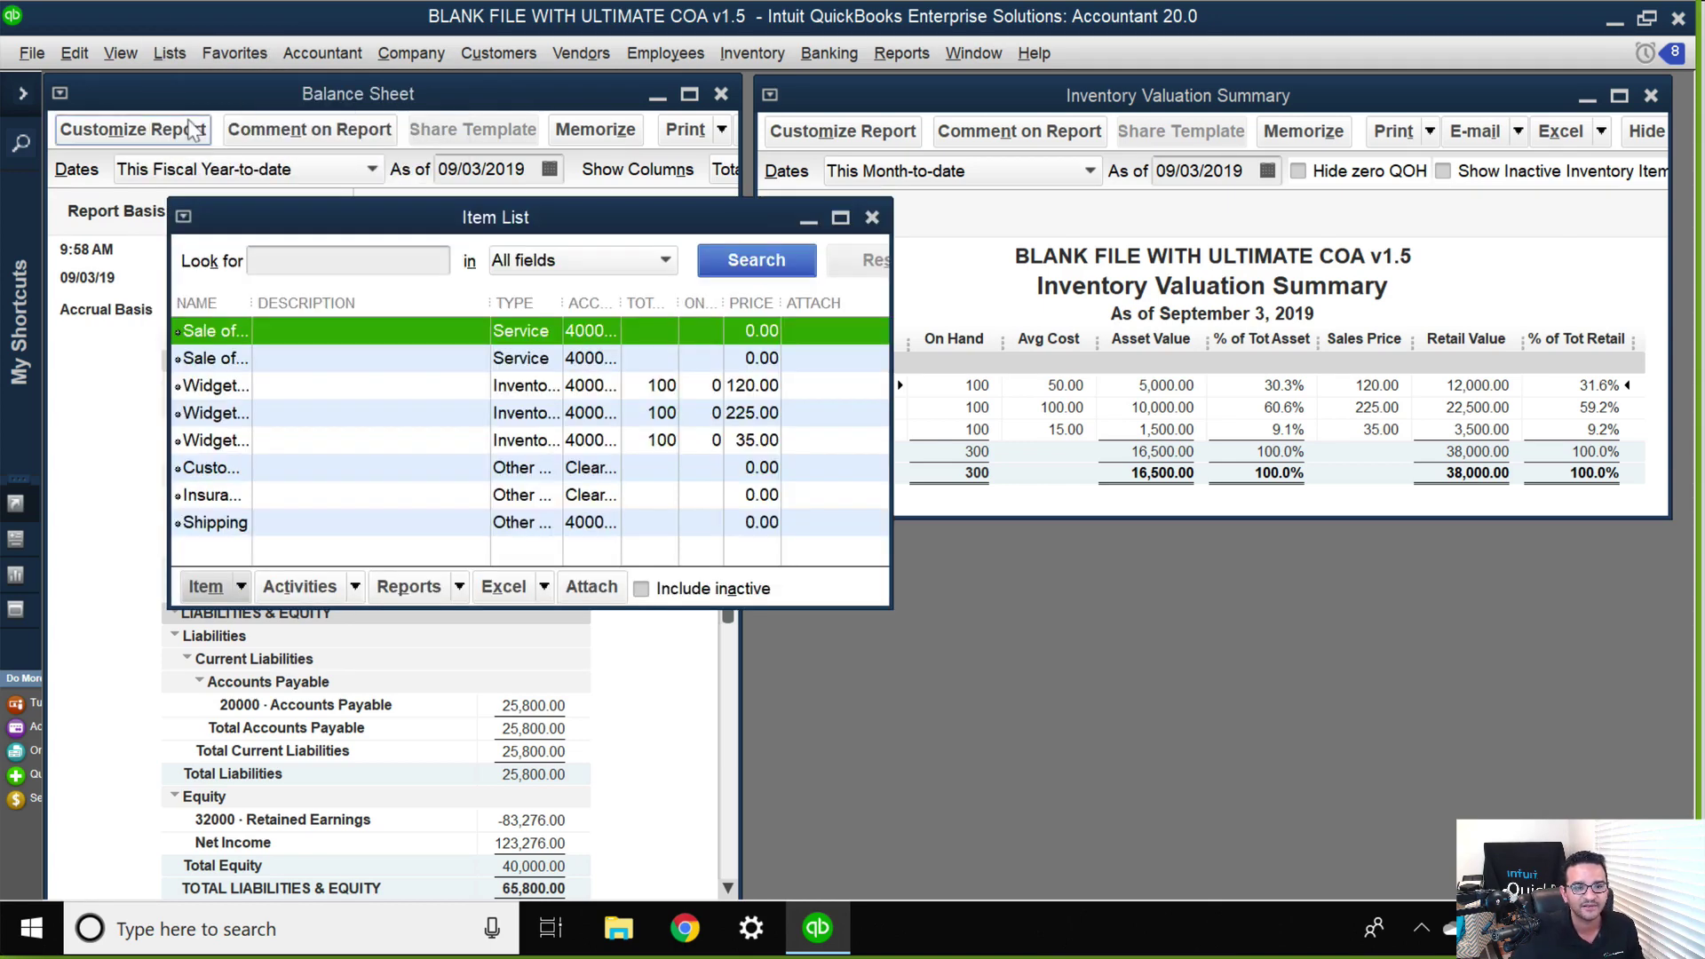
{"action": "double_click", "coordinate": [476, 217]}
{"action": "left_click", "coordinate": [152, 229]}
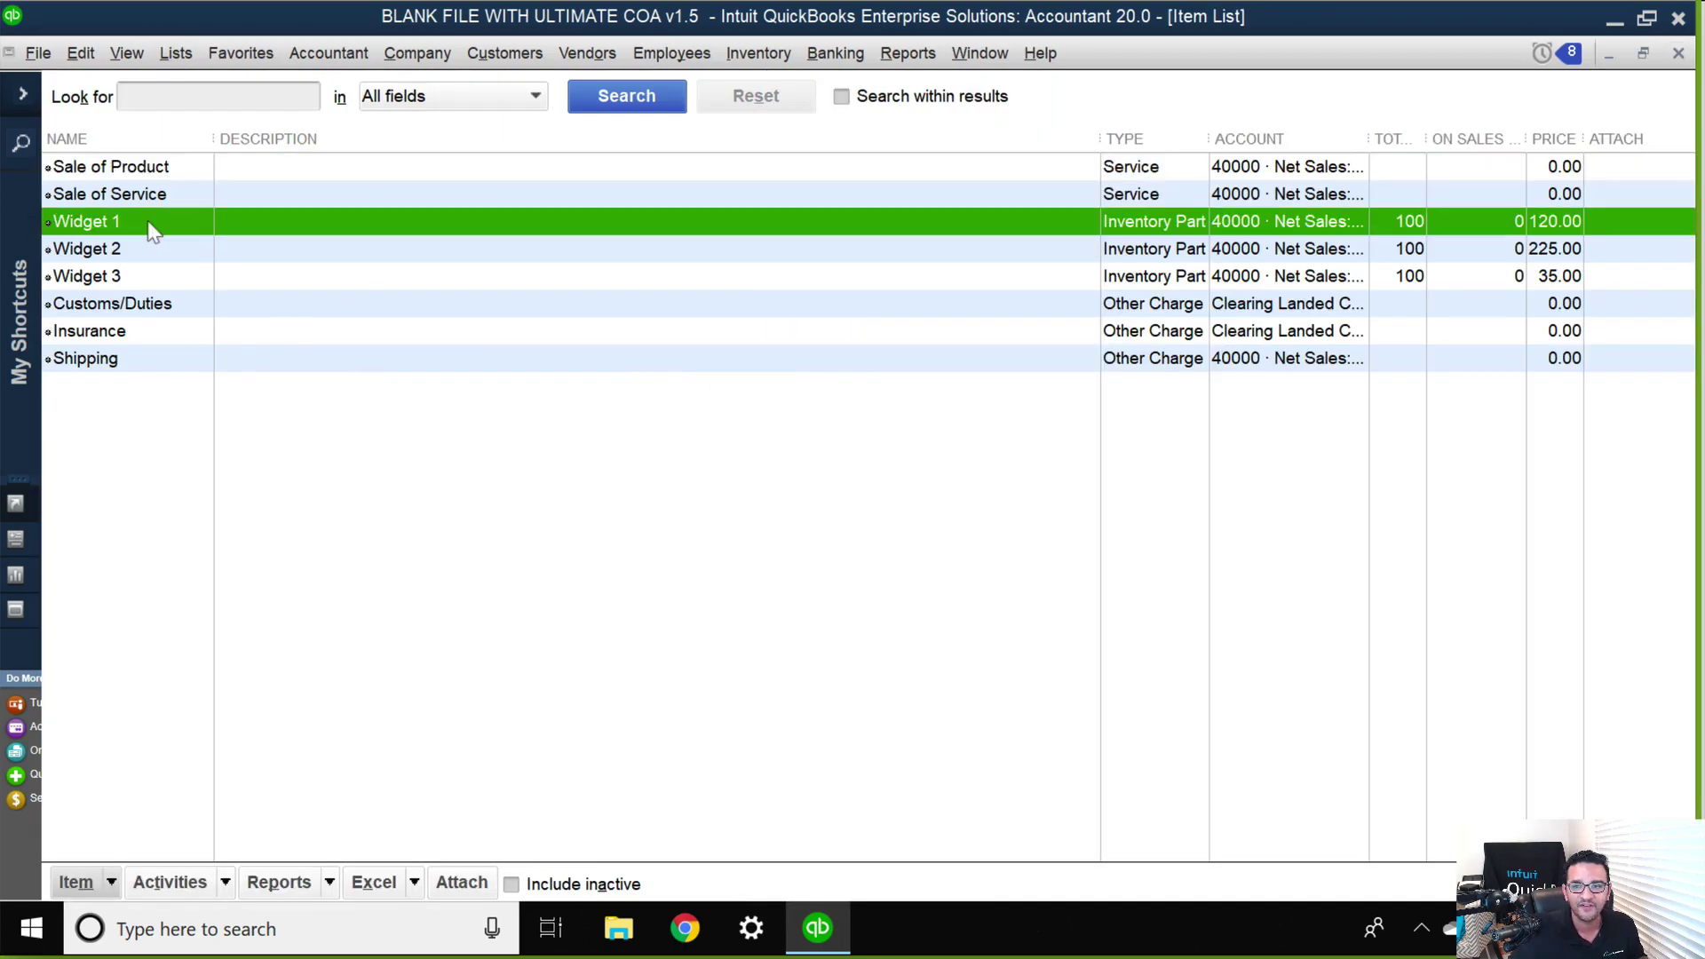
{"action": "double_click", "coordinate": [152, 229]}
{"action": "left_click", "coordinate": [592, 507]}
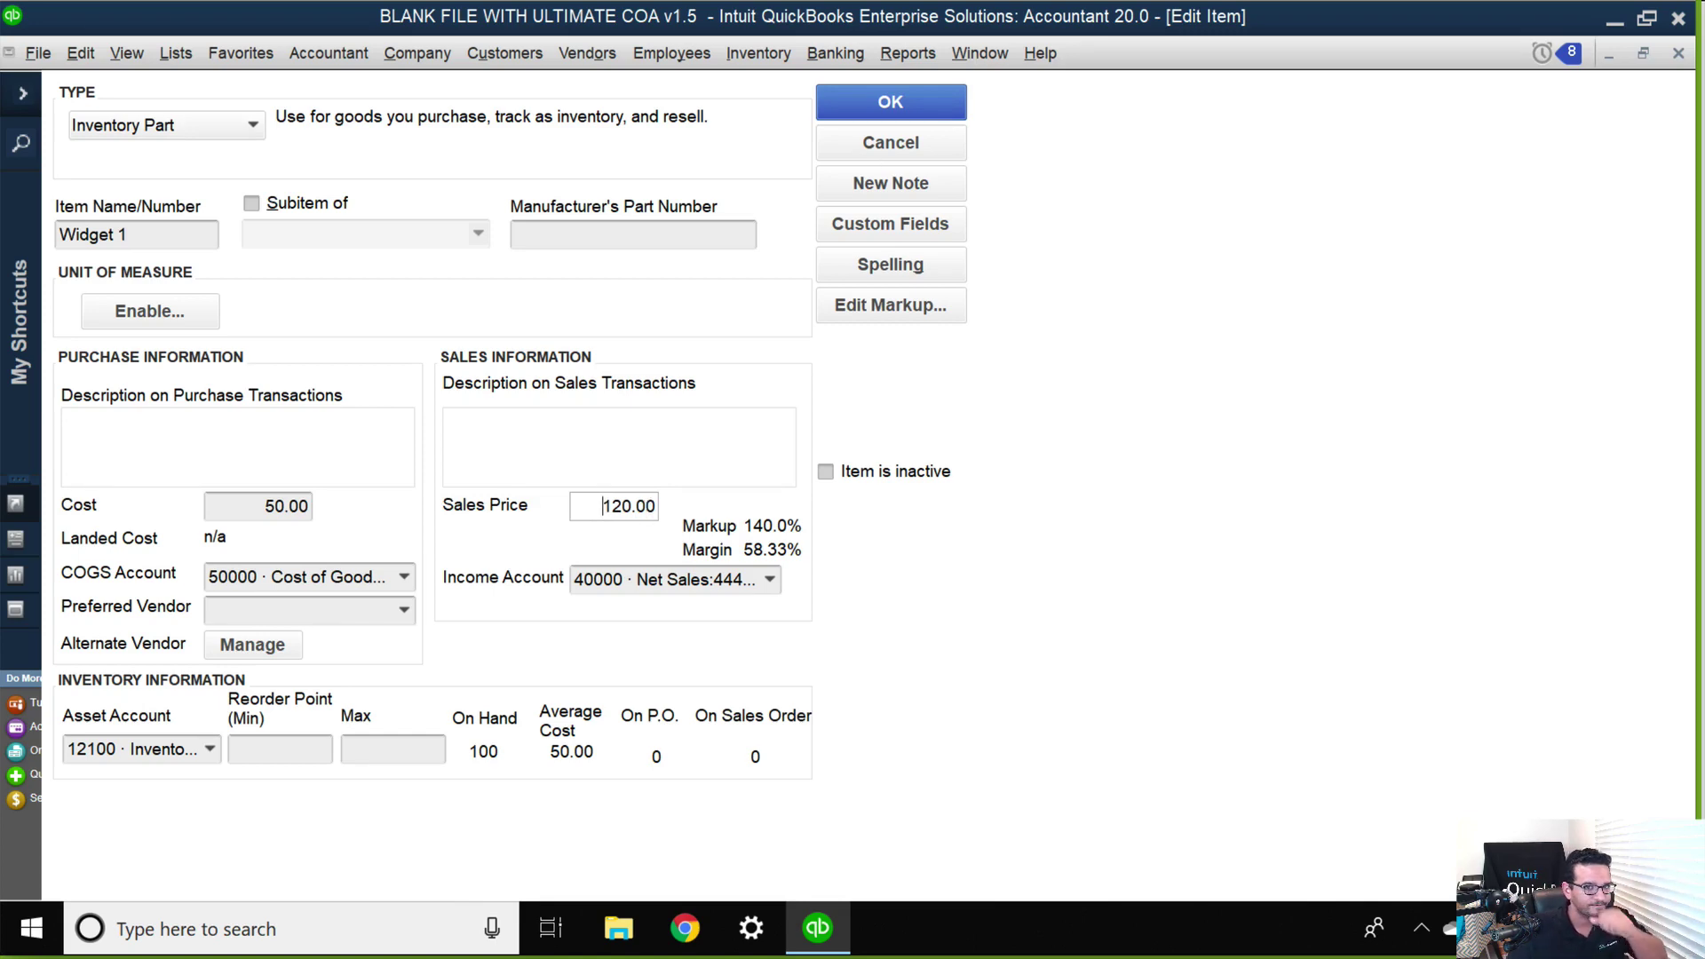
{"action": "left_click_drag", "start_coordinate": [578, 507], "coordinate": [704, 526]}
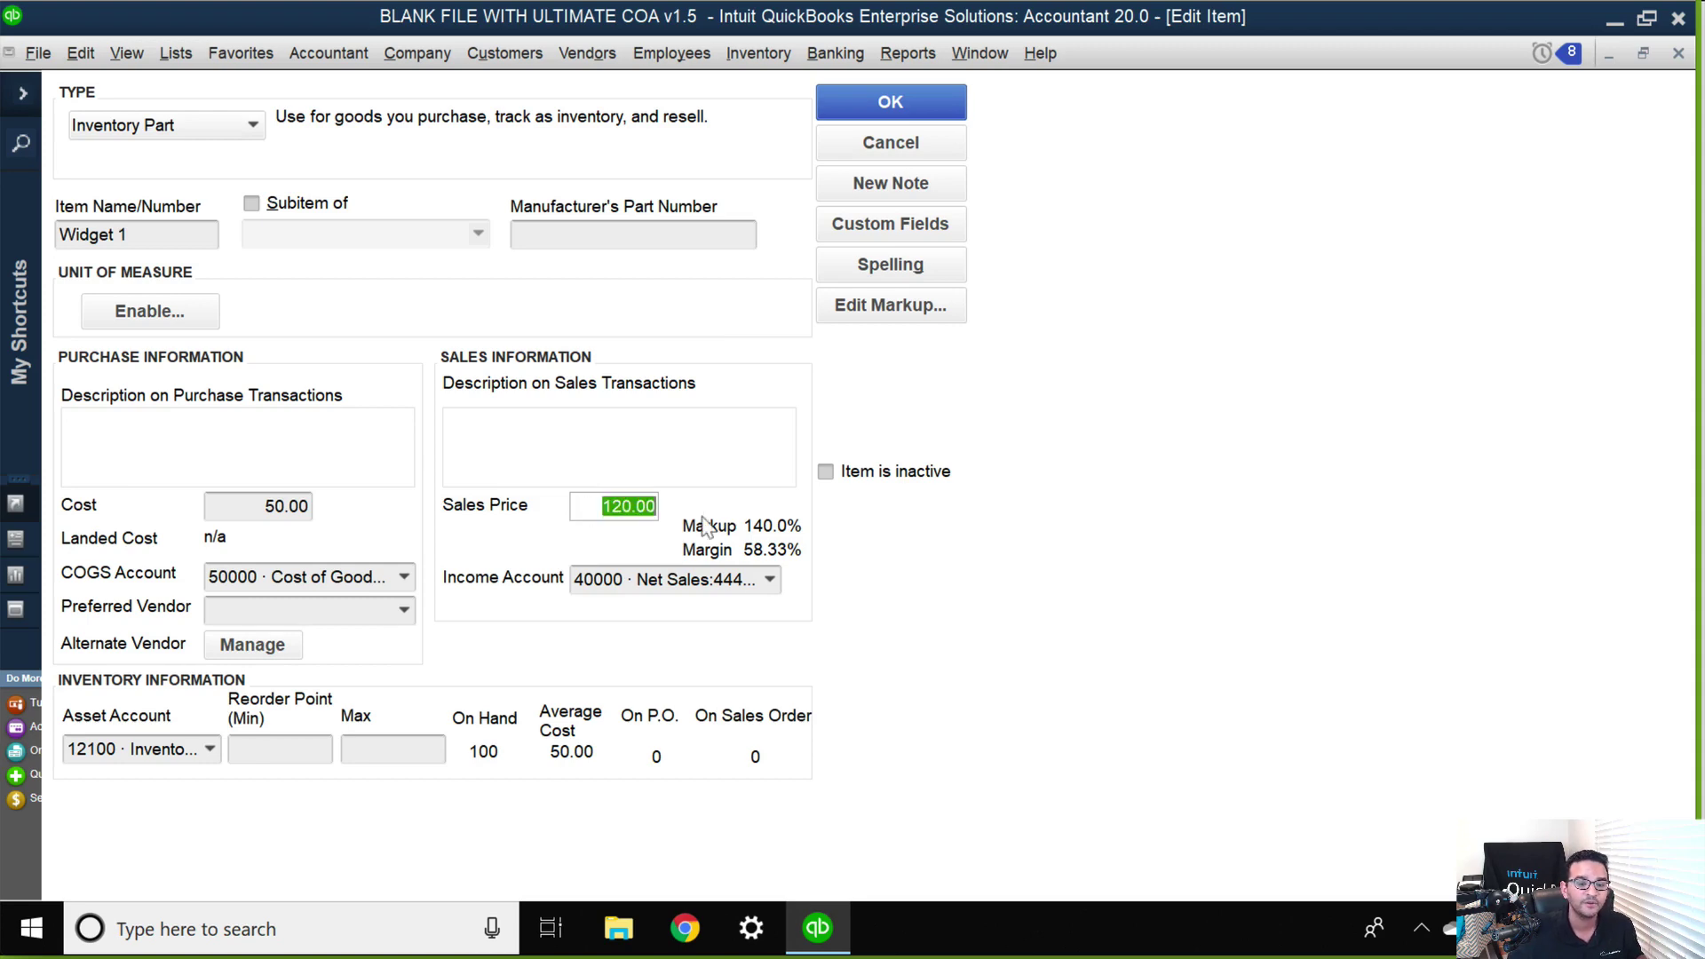
{"action": "left_click", "coordinate": [934, 104]}
- Check Widget 2's cost, sales price and margin, dismissing the payment reminders without sending them, and close the item record
{"action": "double_click", "coordinate": [122, 261]}
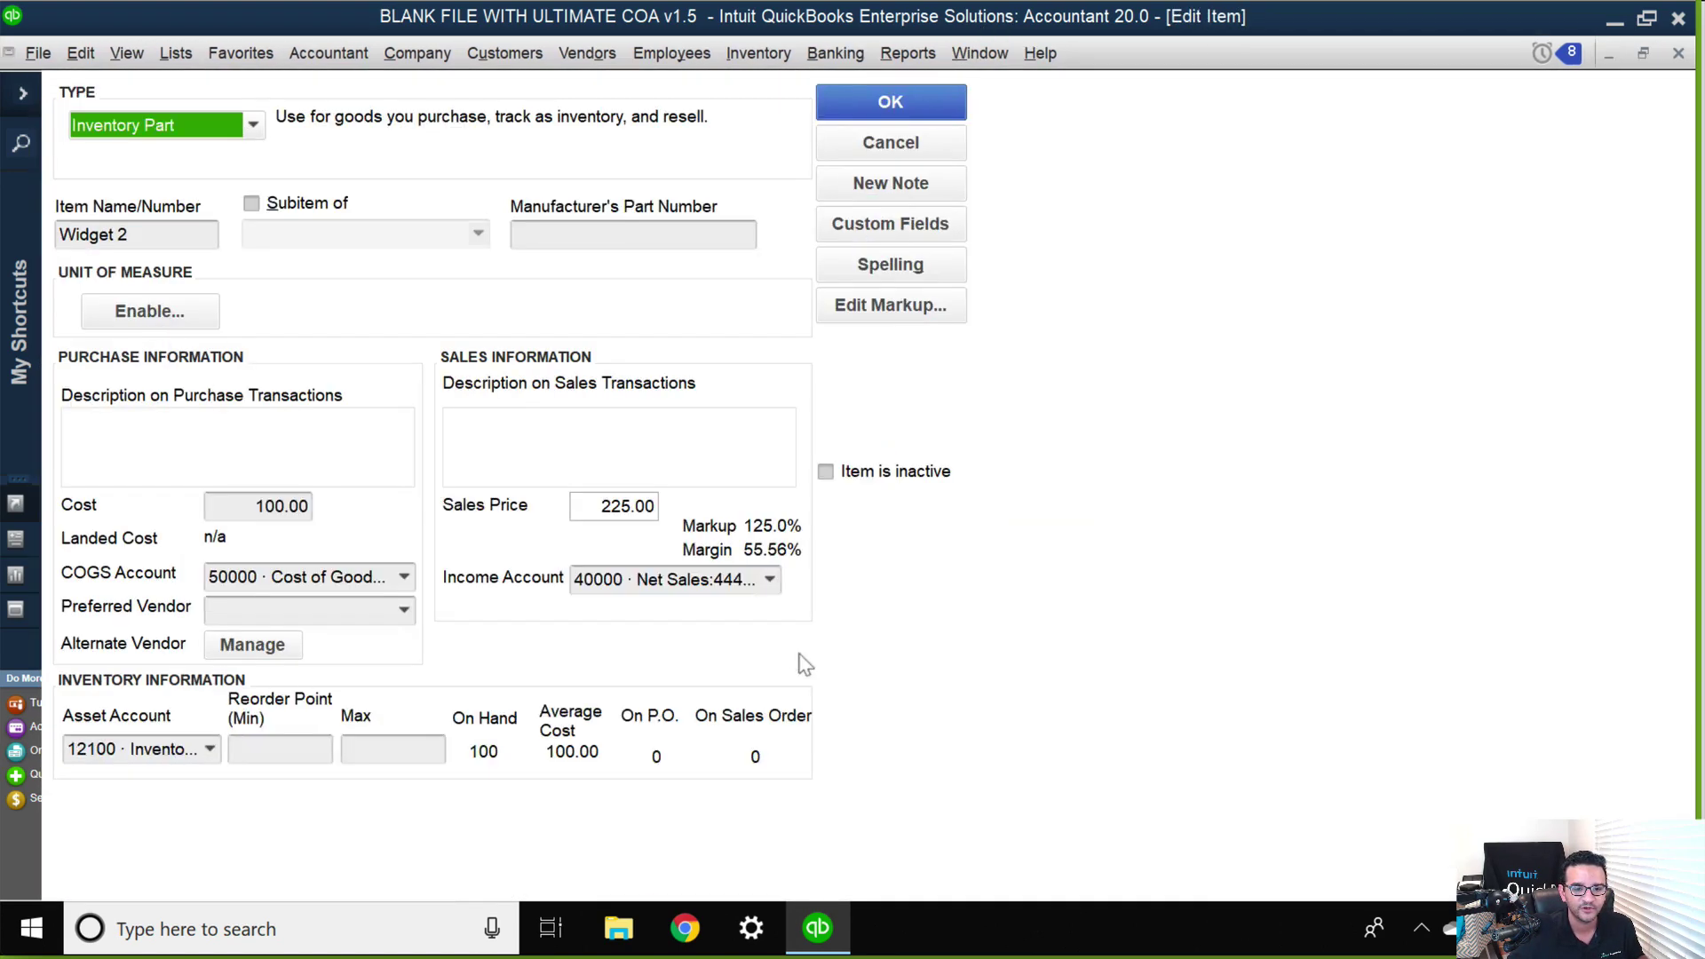
{"action": "left_click", "coordinate": [593, 503]}
{"action": "left_click_drag", "start_coordinate": [593, 503], "coordinate": [694, 529]}
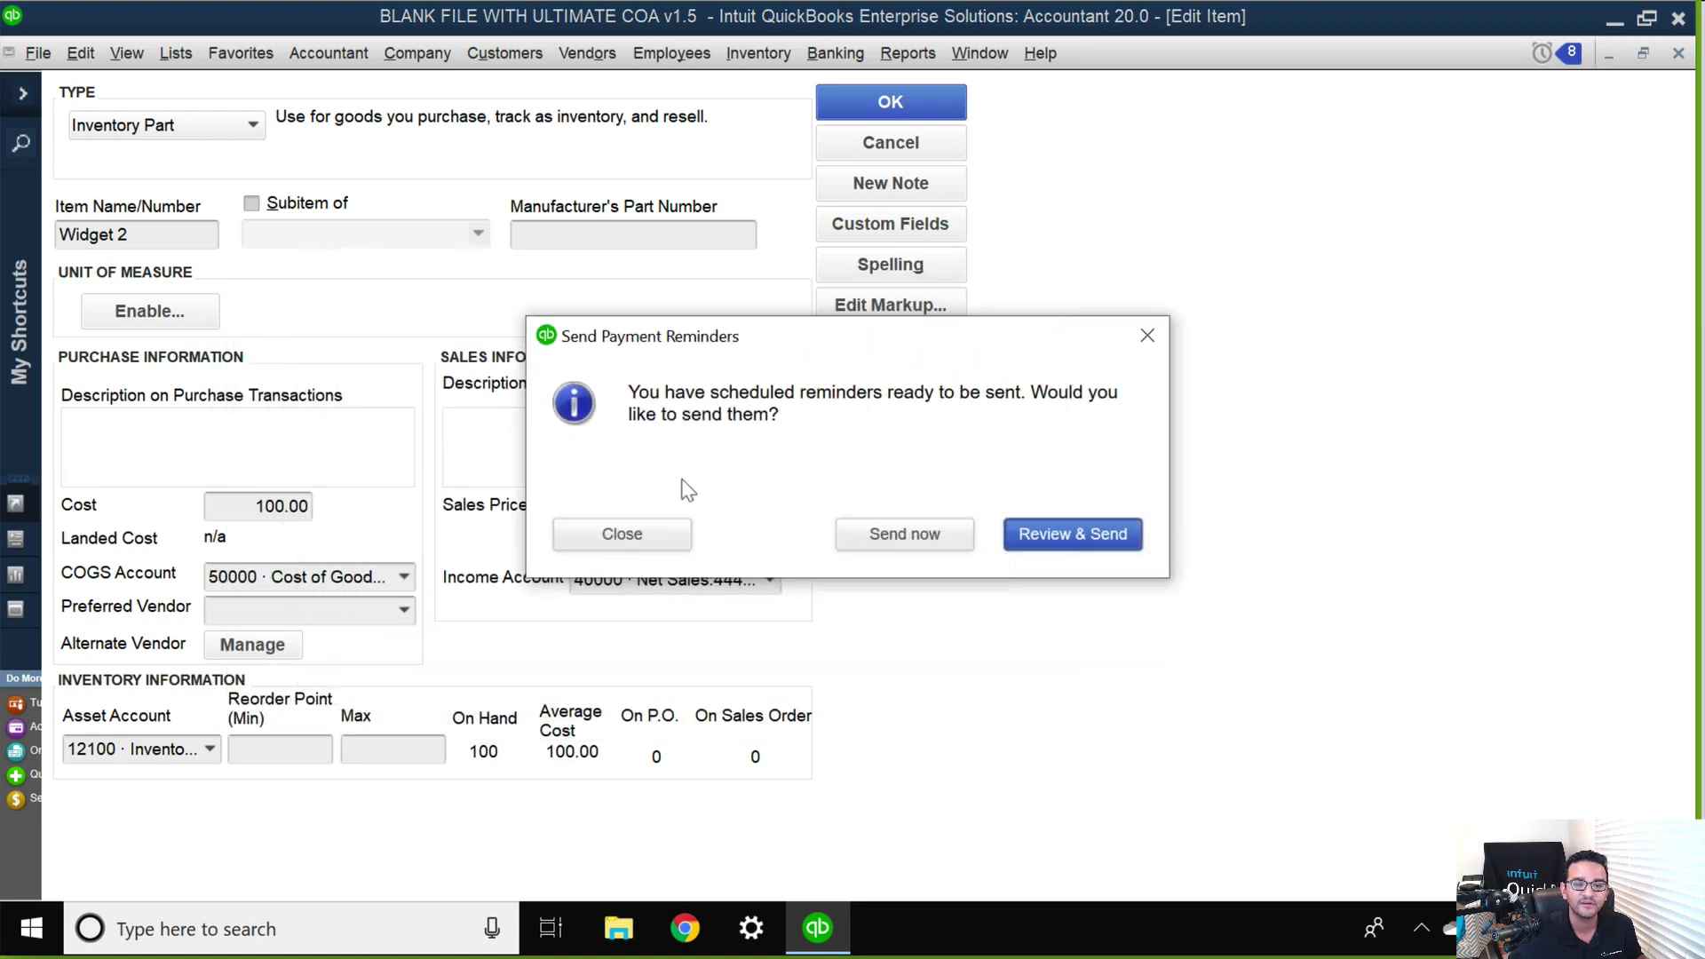
{"action": "left_click", "coordinate": [634, 538]}
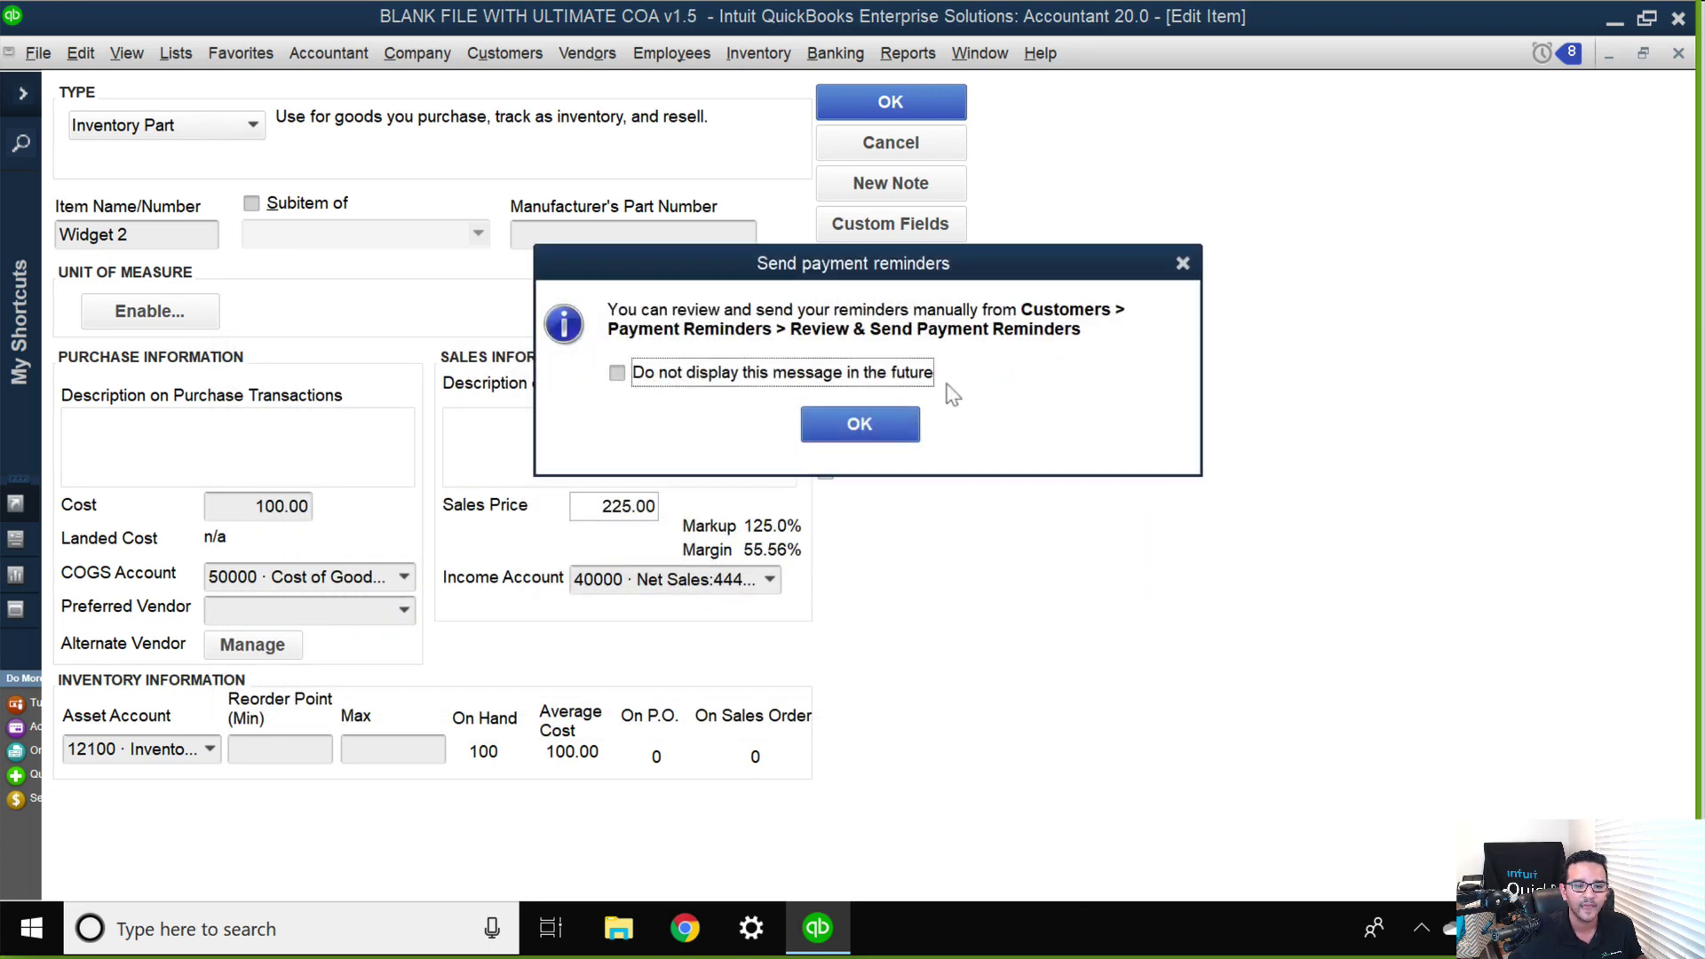
{"action": "left_click", "coordinate": [866, 424]}
{"action": "left_click", "coordinate": [879, 153]}
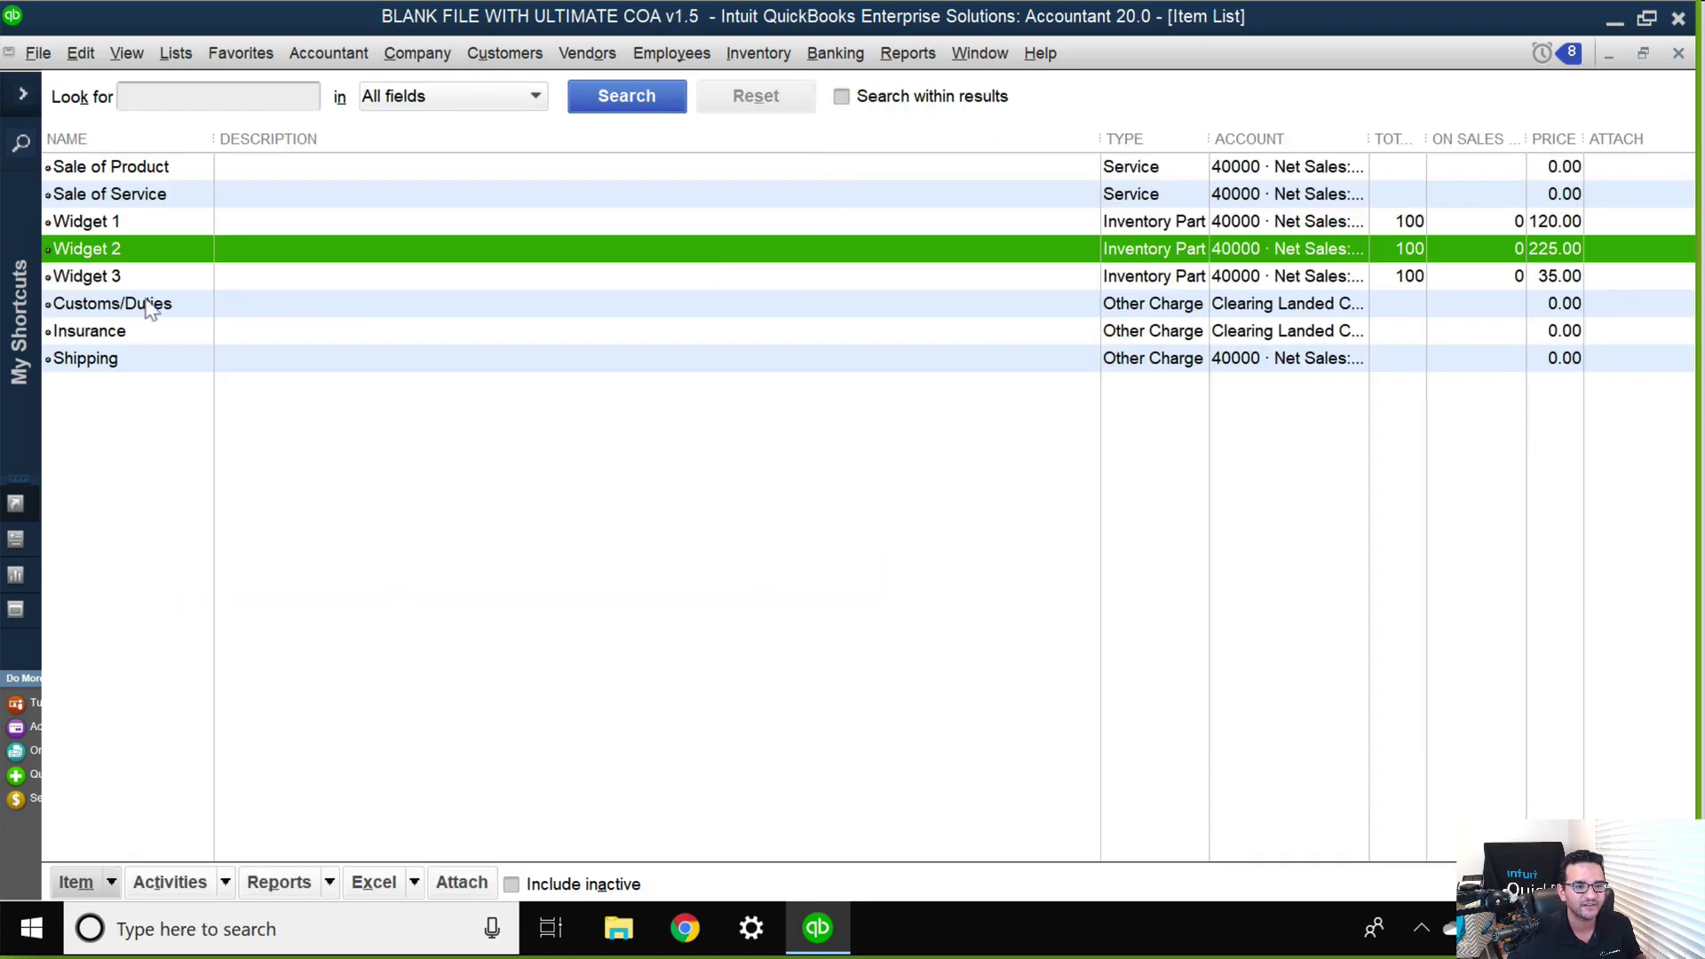
- Check Widget 3's cost, landed cost, sales price and margin in its item record, then close it
{"action": "left_click", "coordinate": [115, 278]}
{"action": "double_click", "coordinate": [116, 279]}
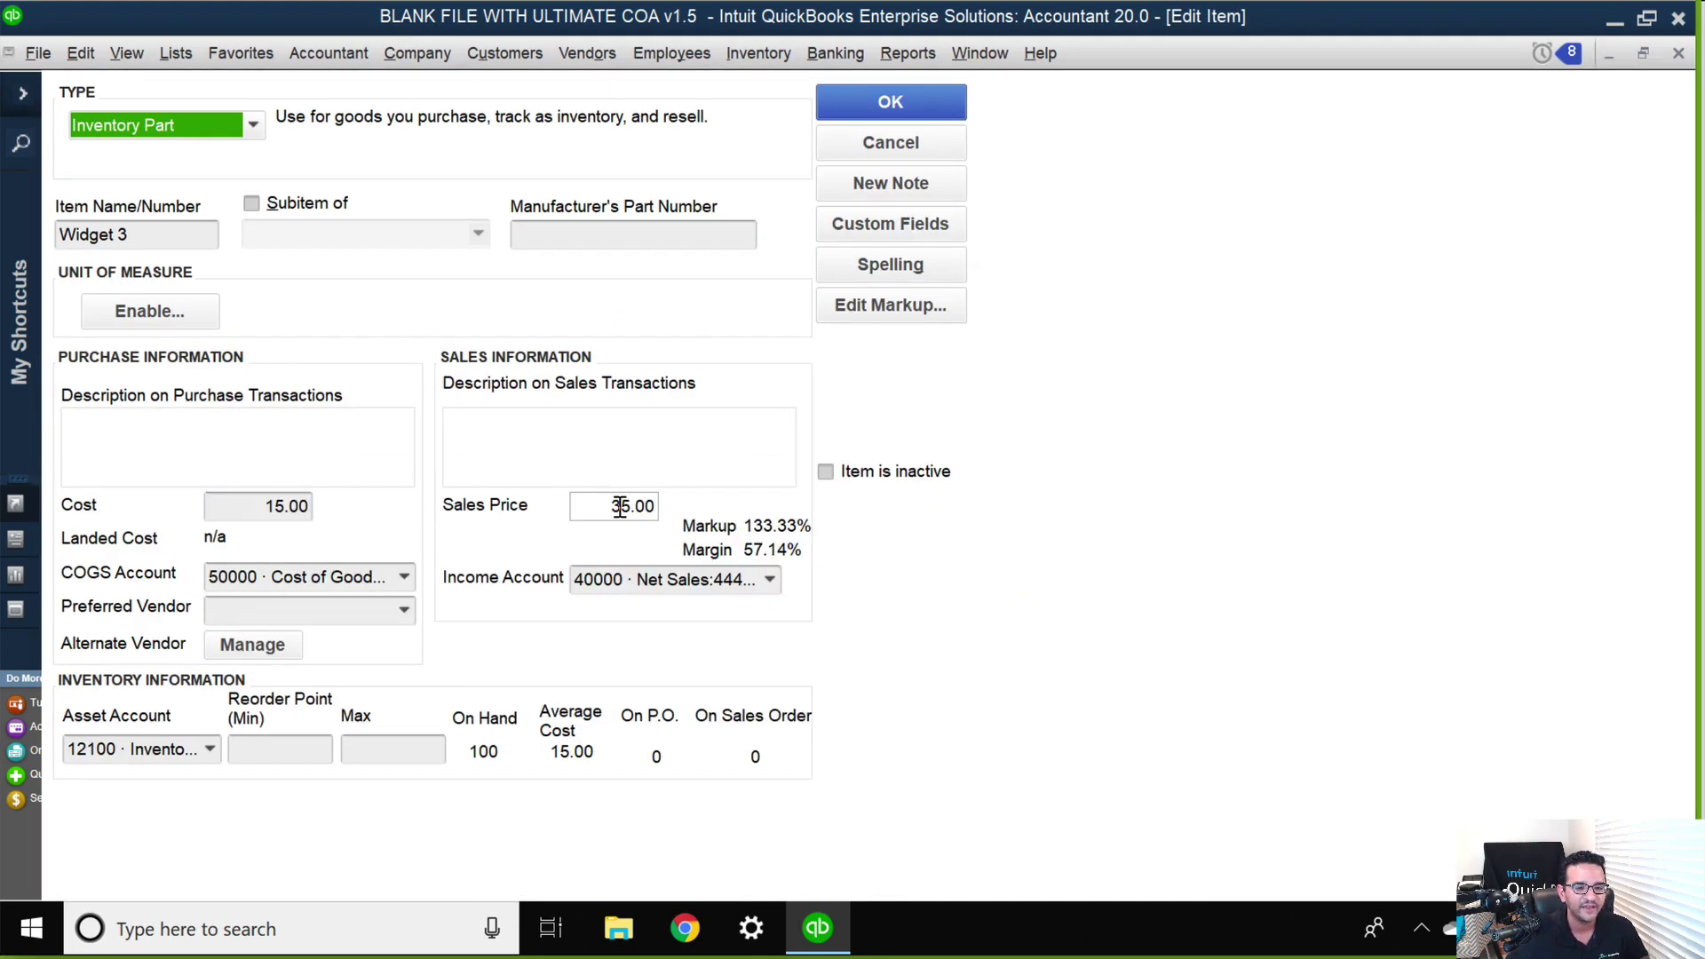
{"action": "left_click", "coordinate": [891, 105]}
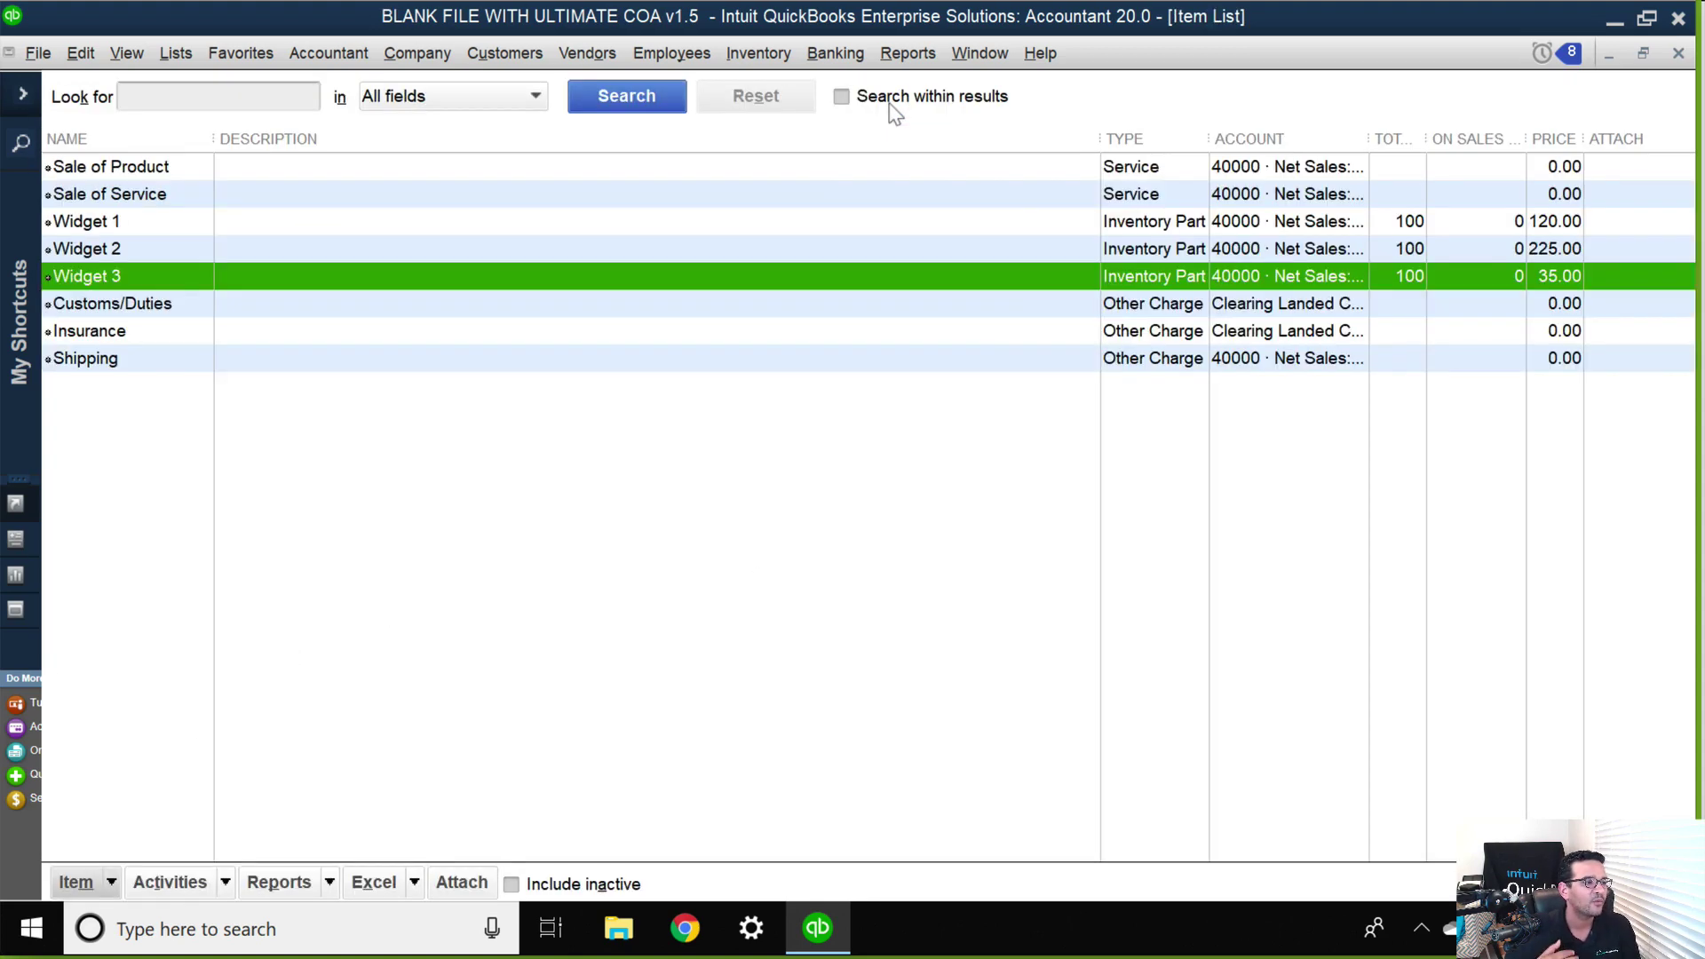